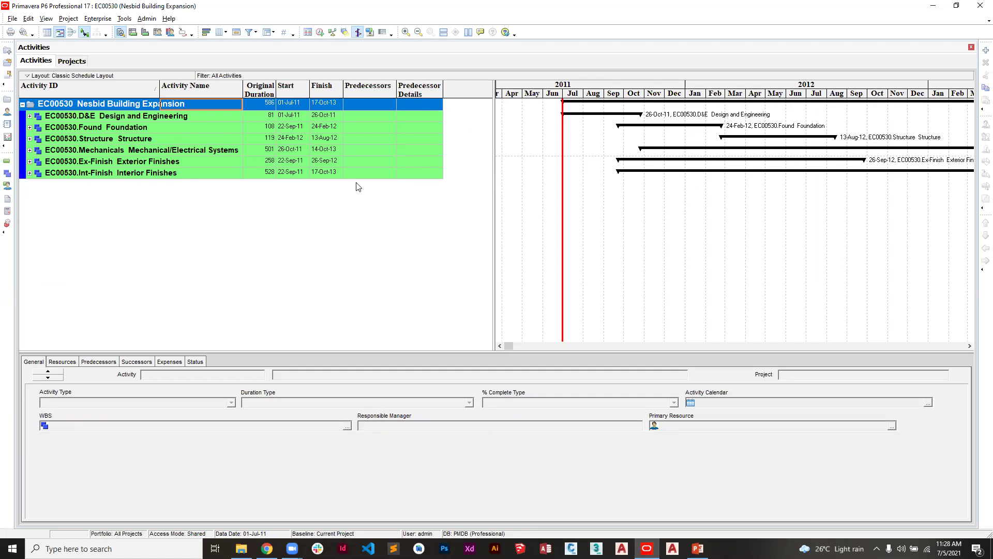
# Expand the Design and Engineering, Foundation, Structure and Mechanical/Electrical Systems groups, including the Elevator subgroup, to list their activities.
pyautogui.click(29, 116)
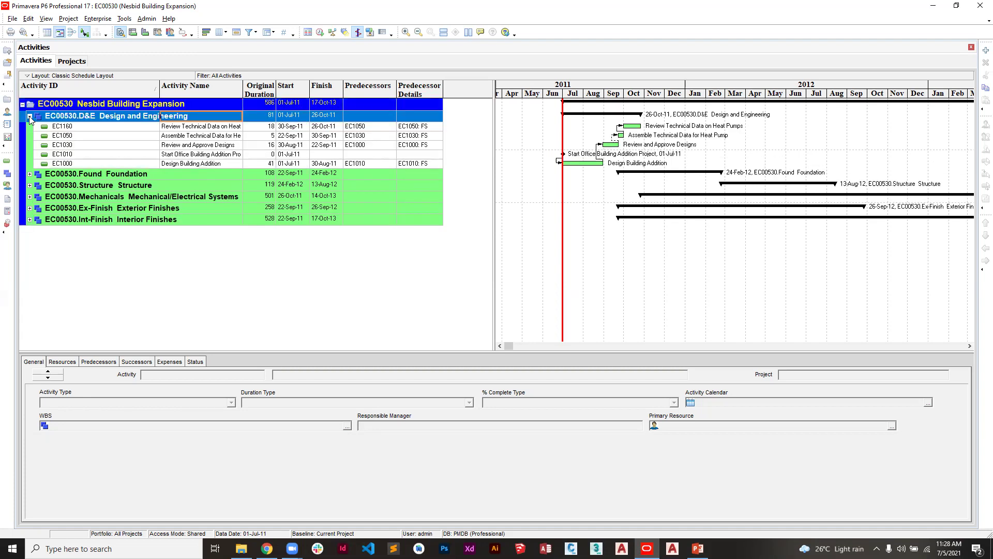
pyautogui.click(30, 174)
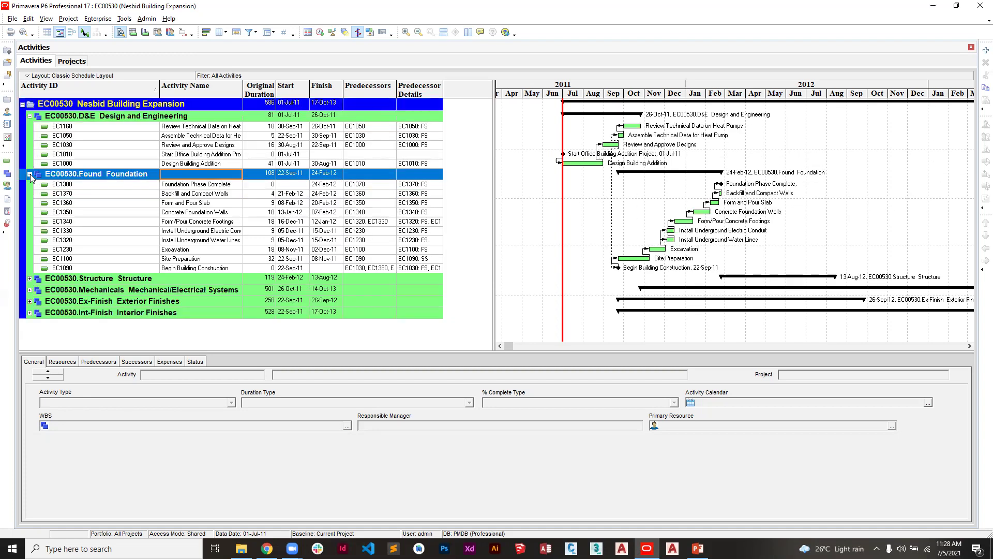
pyautogui.click(30, 279)
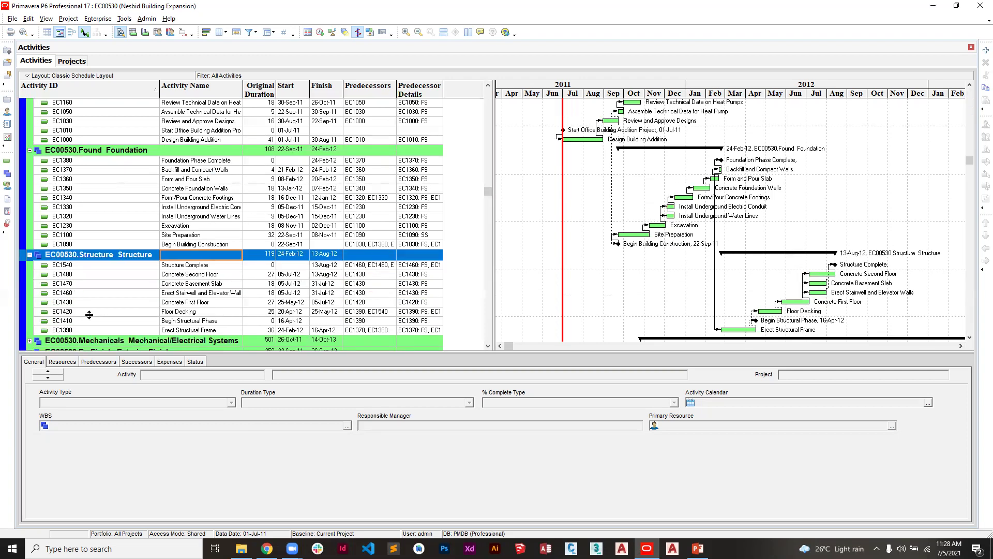
pyautogui.scroll(-1, 114, 298)
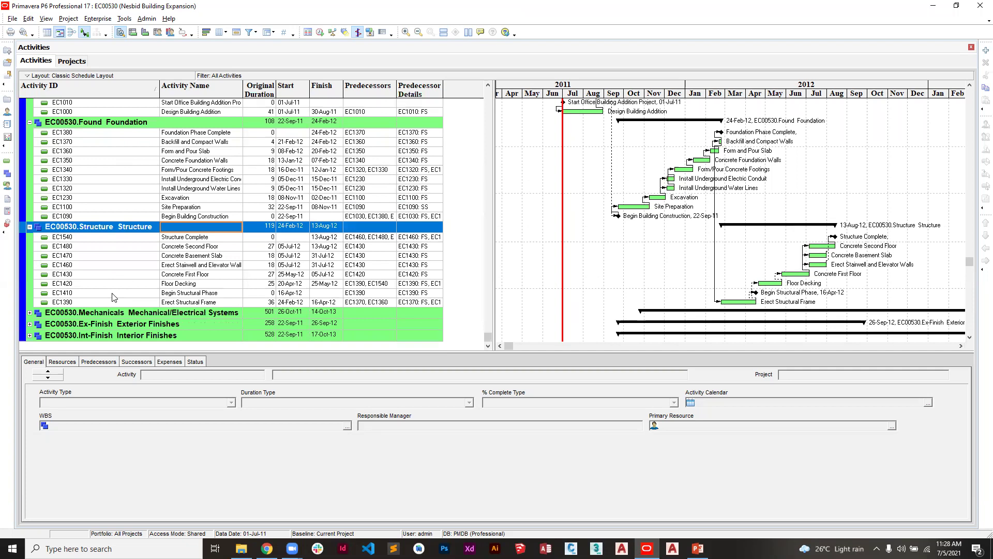
pyautogui.click(29, 312)
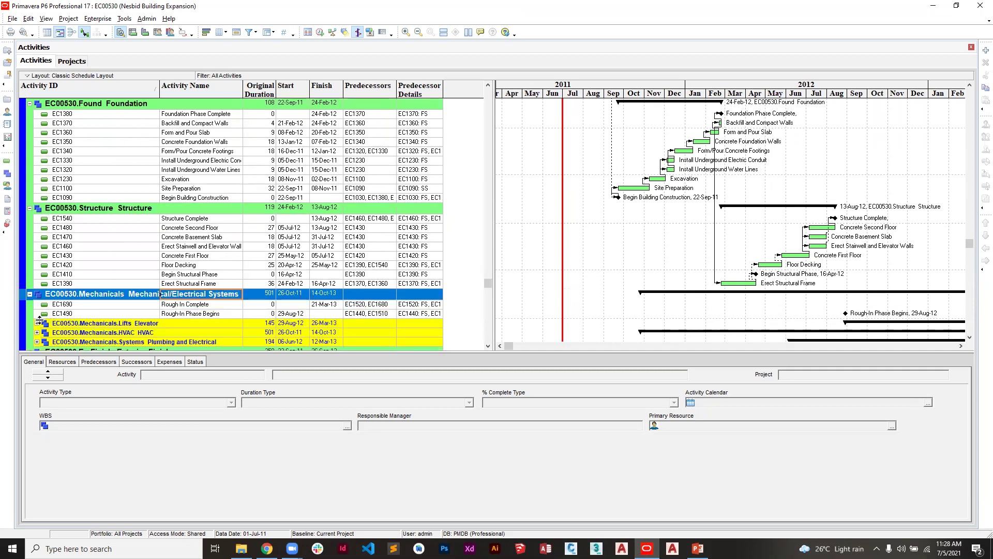
pyautogui.click(37, 324)
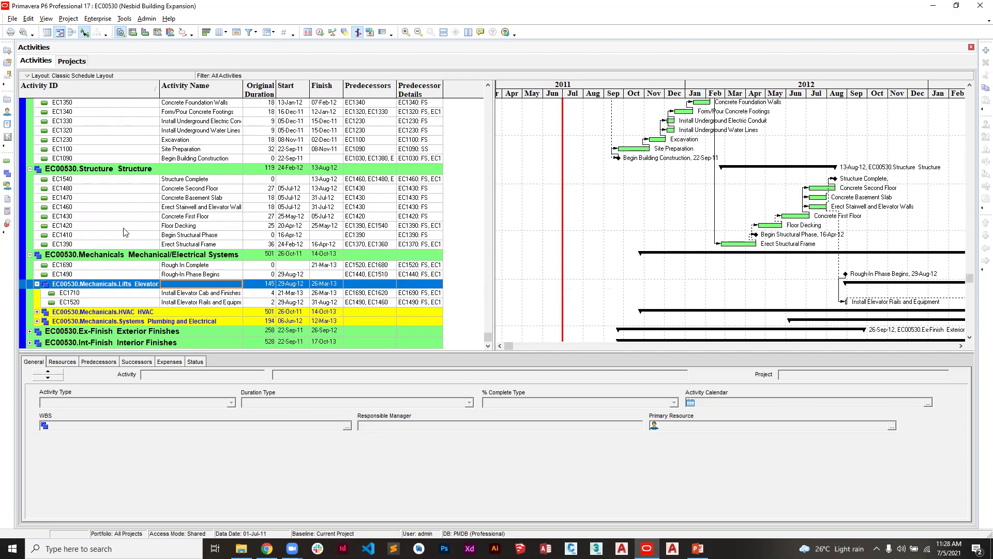
pyautogui.scroll(5, 153, 184)
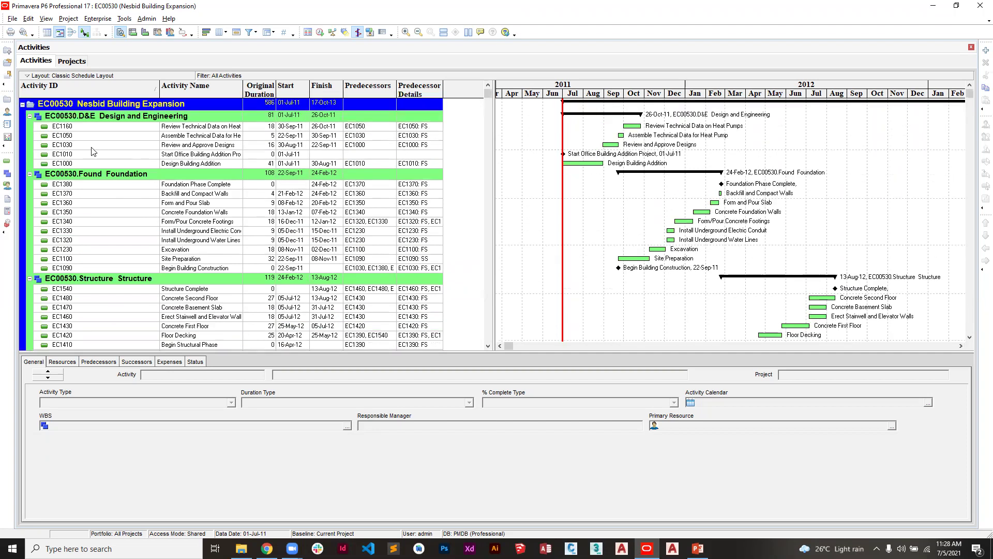
# Show the status details of activity EC1160, Review Technical Data on Heat Pumps.
pyautogui.click(54, 127)
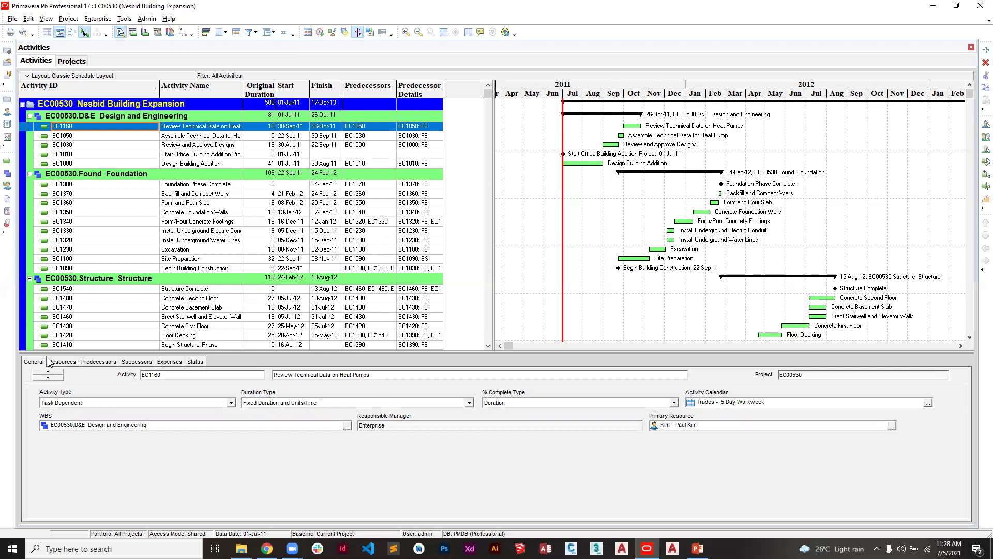
pyautogui.rightClick(216, 360)
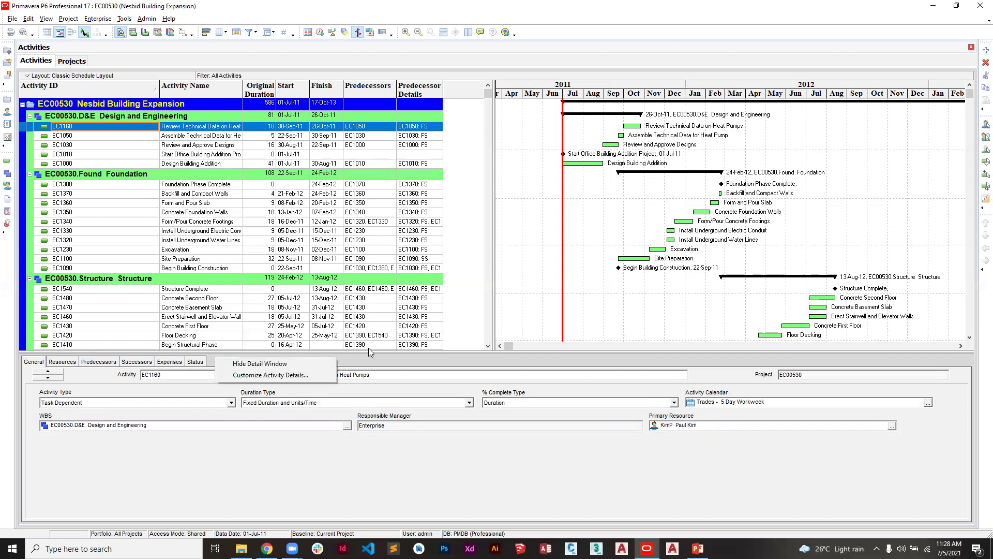
pyautogui.click(378, 360)
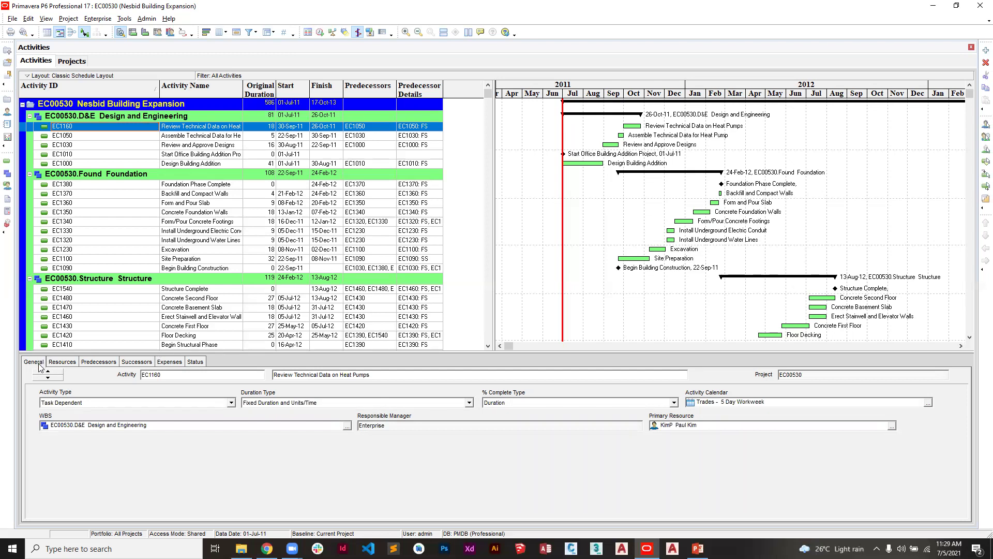
pyautogui.click(193, 364)
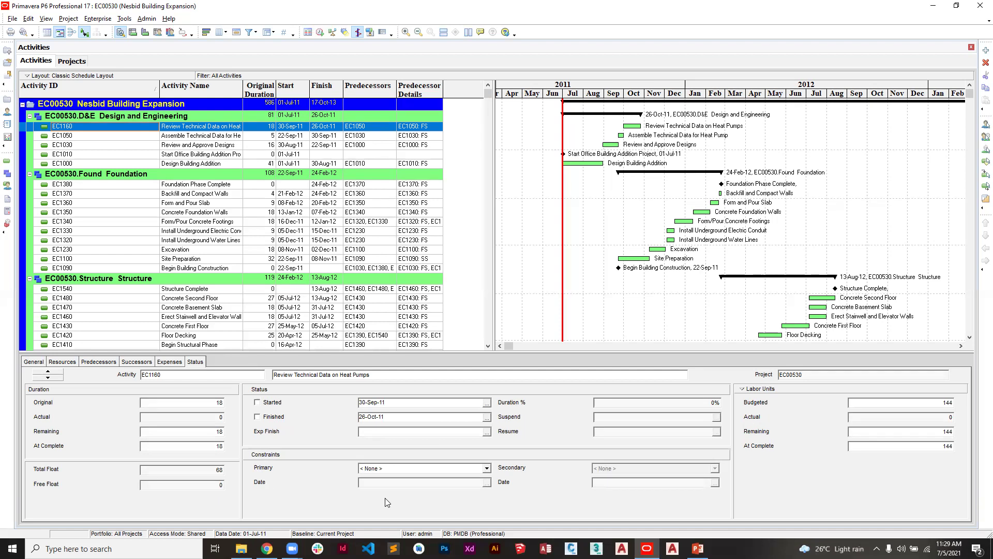
# Look through EC1160's primary constraint types, leaving it at None, and view the status details of activities EC1050 and EC1030.
pyautogui.click(486, 468)
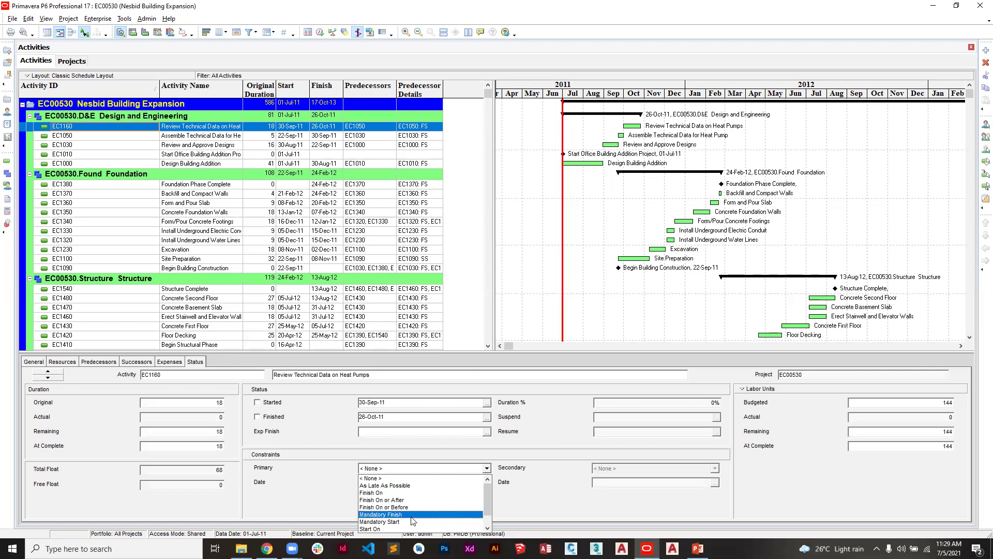
pyautogui.scroll(-1, 412, 521)
pyautogui.scroll(1, 412, 521)
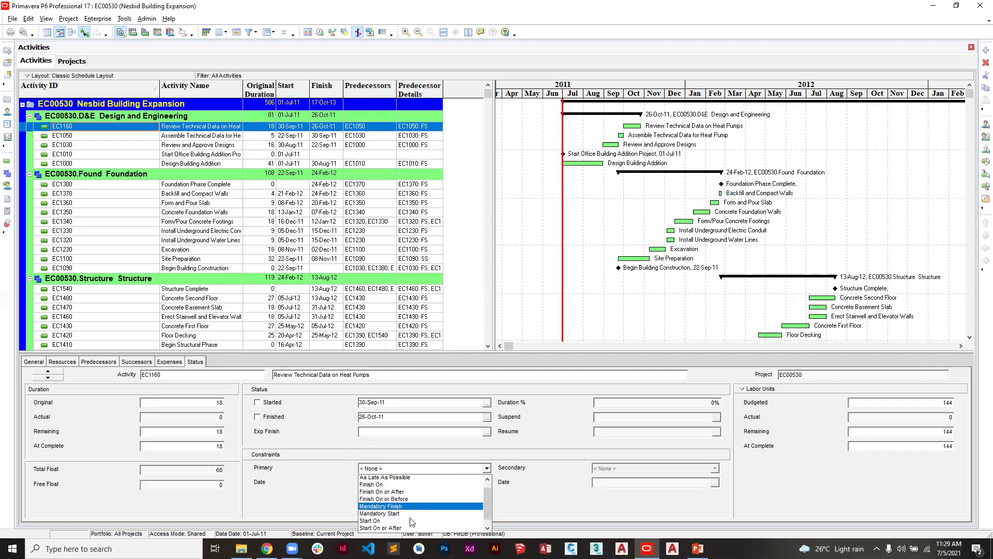
pyautogui.click(433, 480)
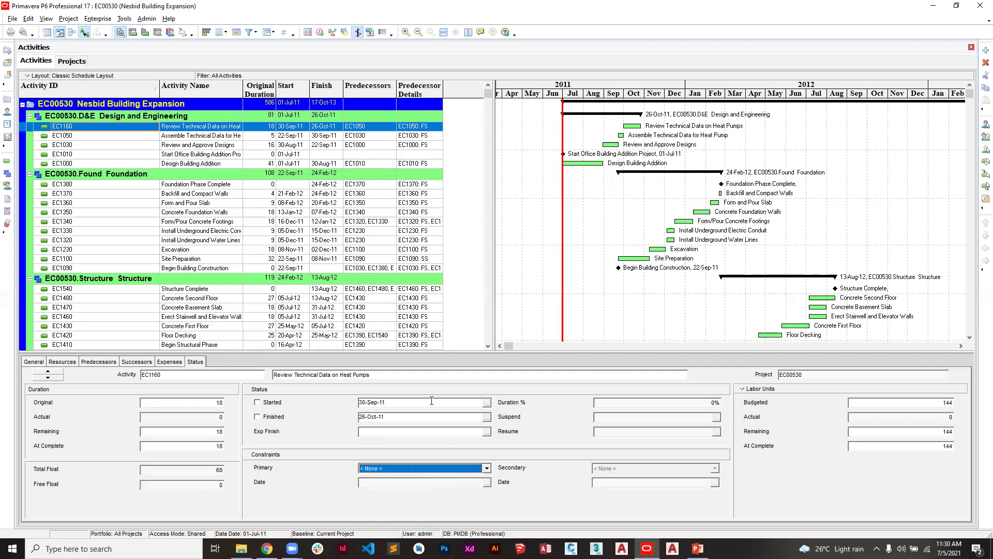
pyautogui.click(336, 137)
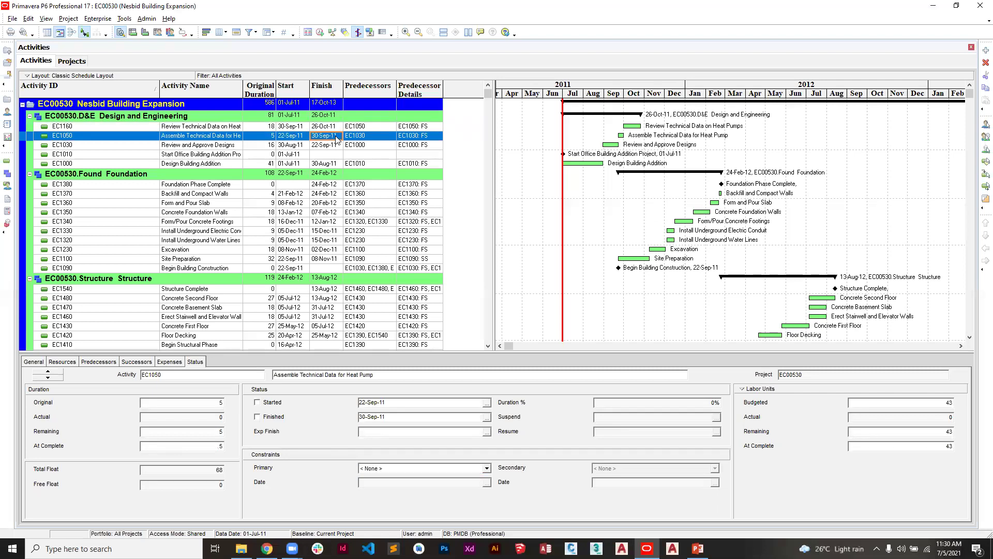
pyautogui.click(337, 146)
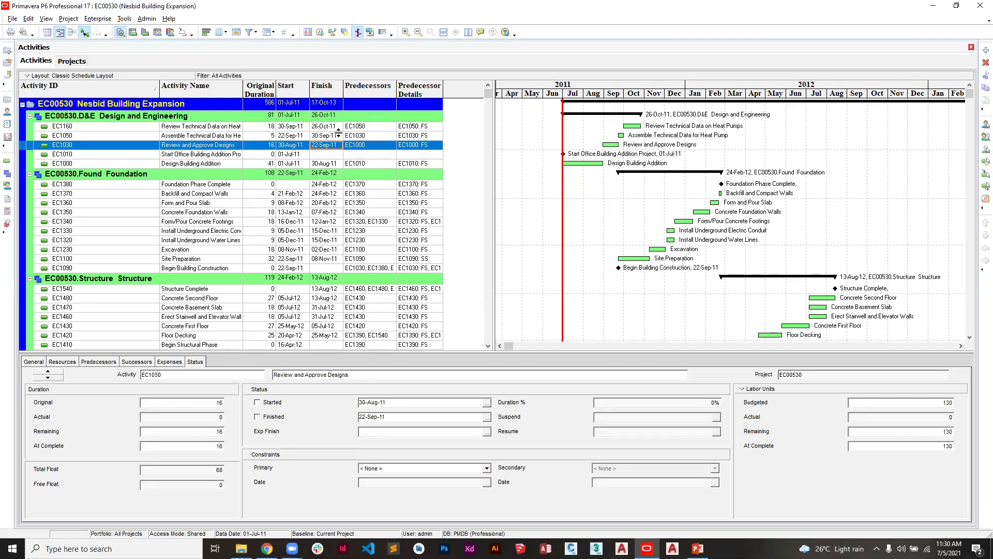
# Set the primary constraint of activity EC1160 to As Late As Possible.
pyautogui.click(329, 127)
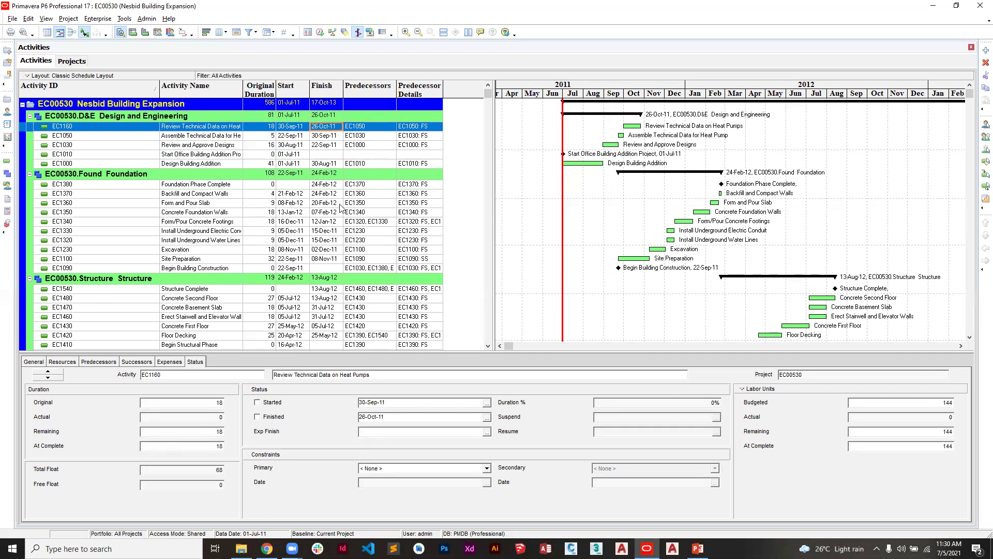
pyautogui.click(487, 468)
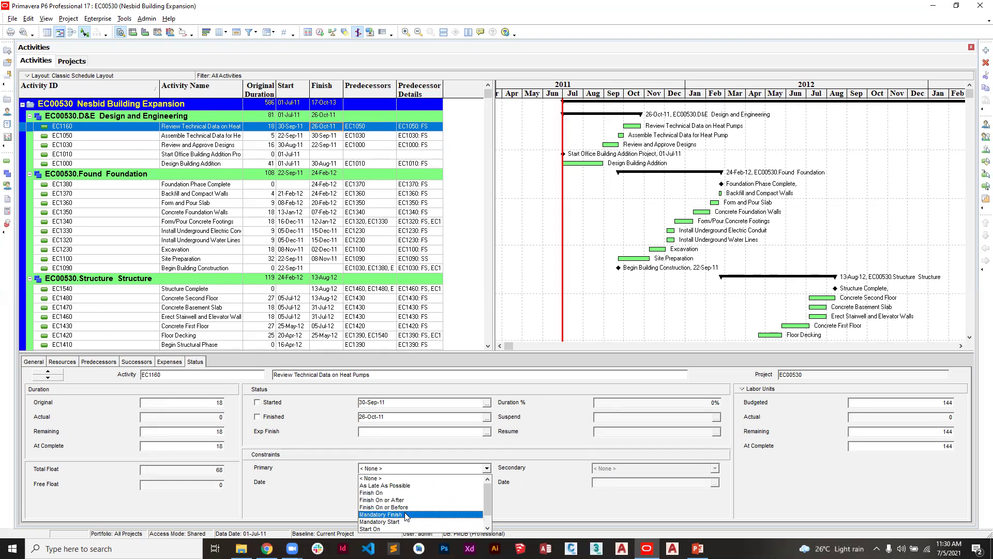
pyautogui.scroll(-2, 408, 529)
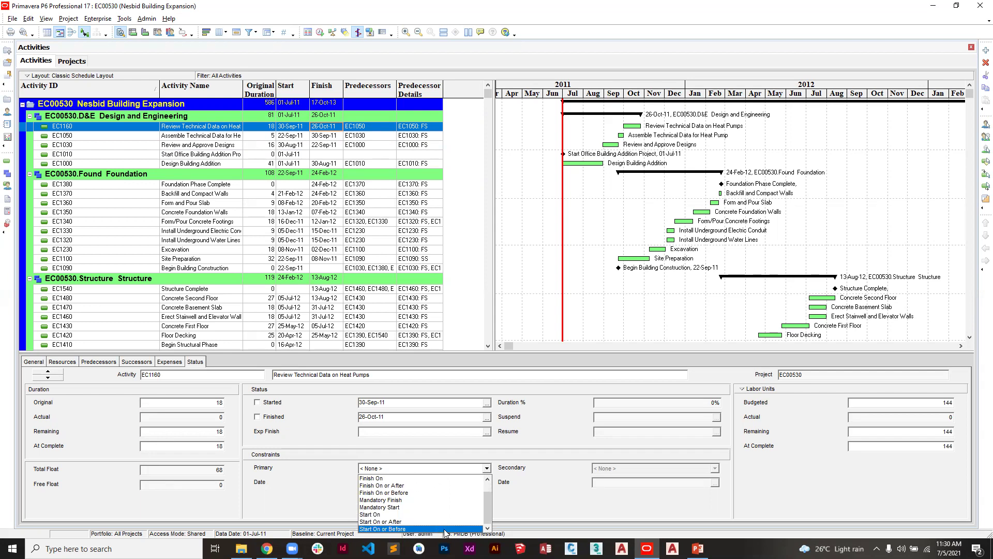
pyautogui.scroll(2, 409, 493)
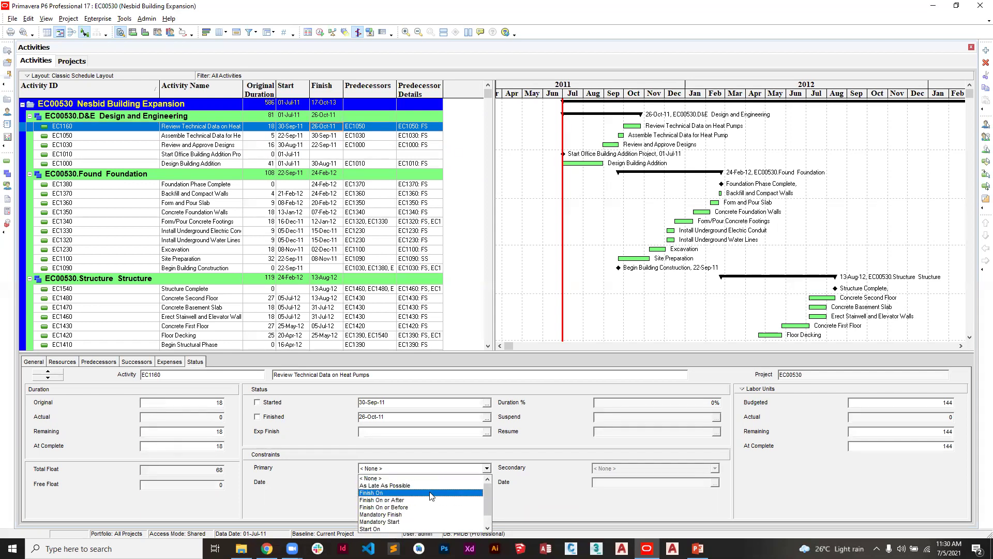
pyautogui.click(462, 488)
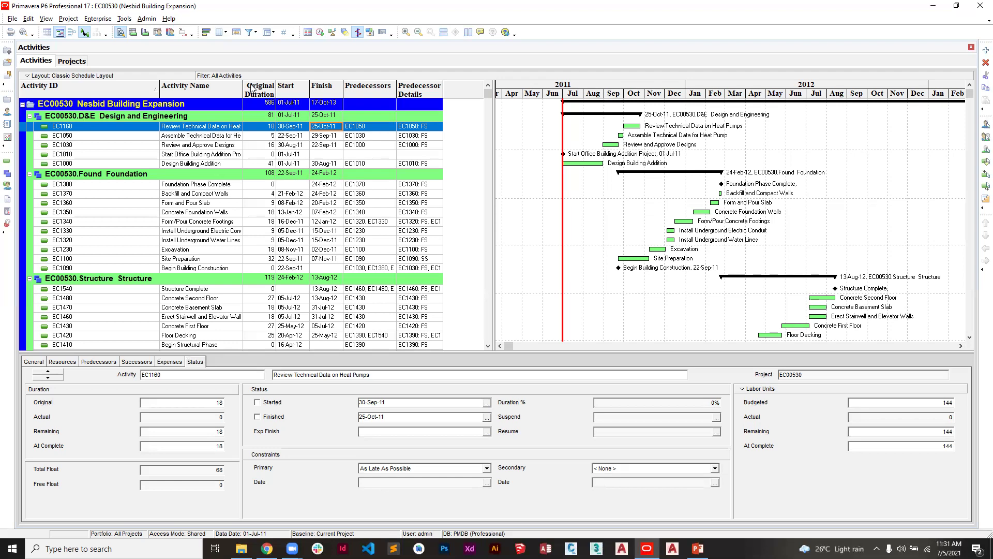
# Widen the Activity Name column to fit full names and enlarge the activity table beside the Gantt chart.
pyautogui.moveTo(241, 84); pyautogui.dragTo(272, 84)
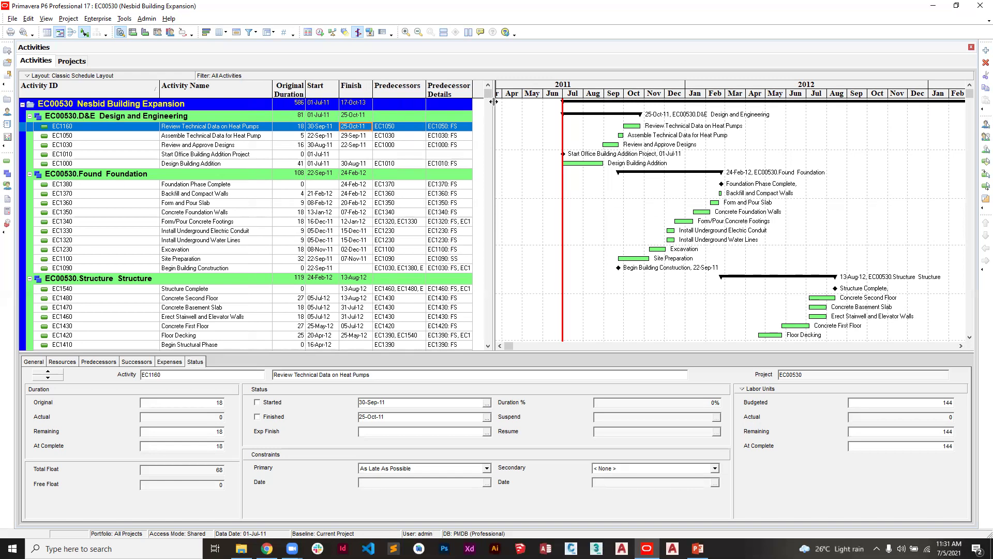
pyautogui.moveTo(603, 112); pyautogui.dragTo(603, 112)
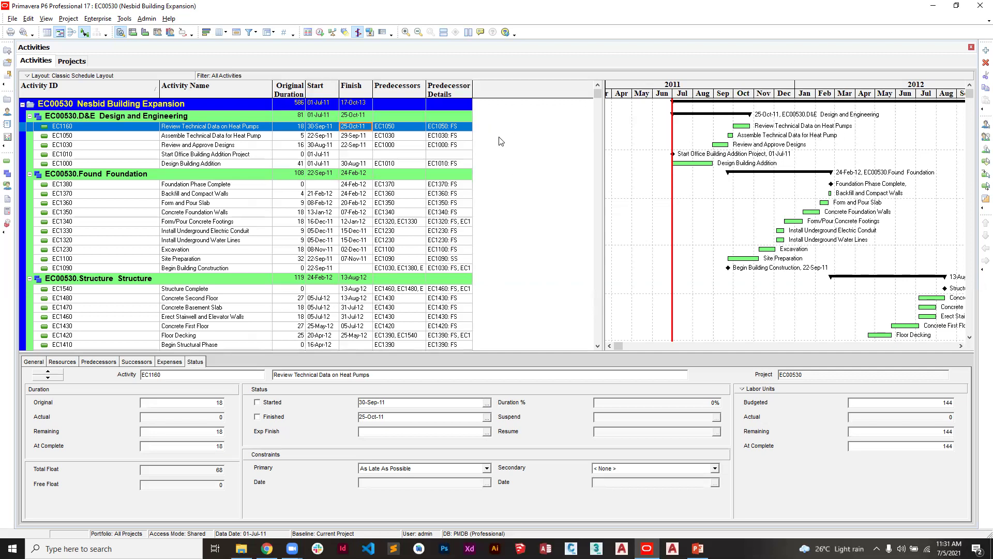
# Search the available columns for "Float" and add Free Float and Total Float to the selected columns.
pyautogui.click(219, 32)
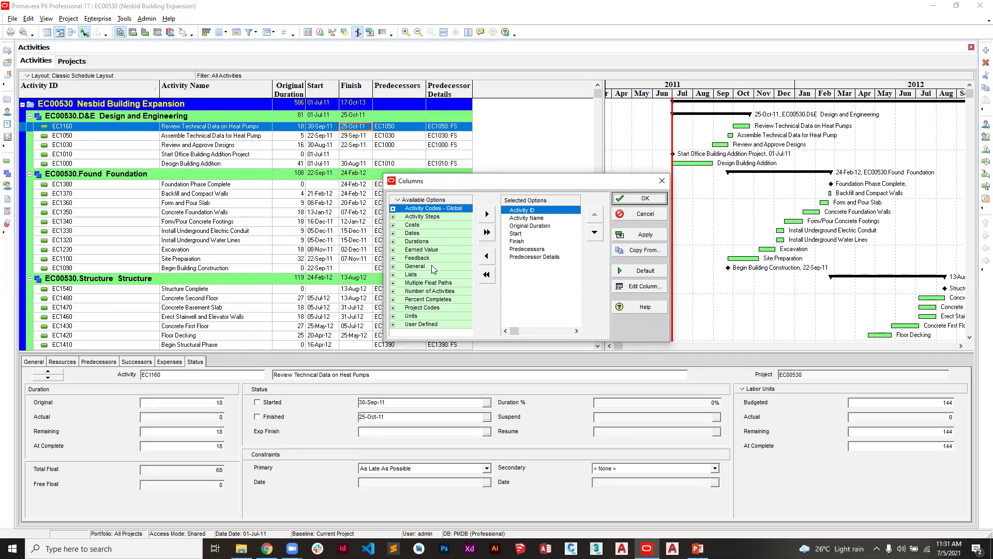
pyautogui.rightClick(397, 205)
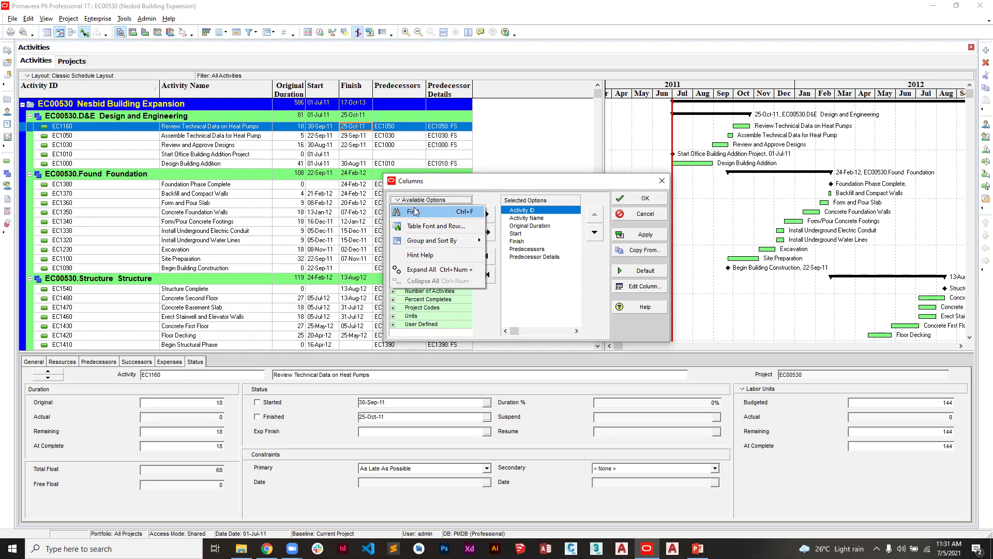
pyautogui.click(414, 211)
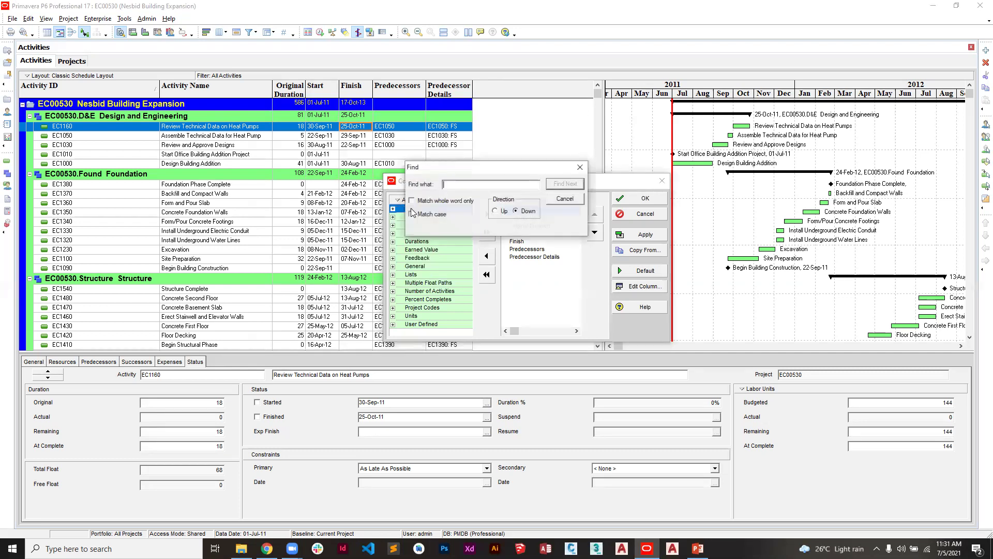
pyautogui.write('Float')
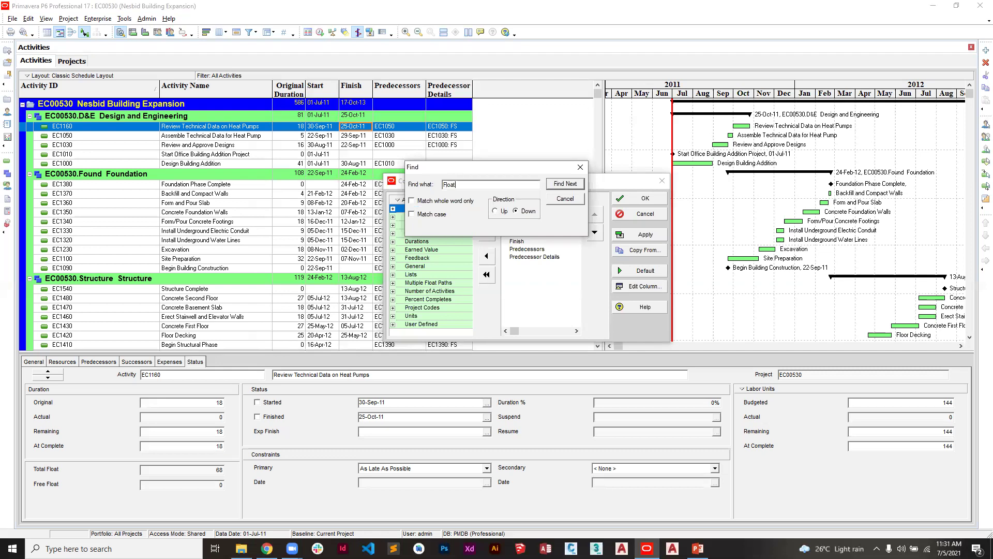
pyautogui.press('Return')
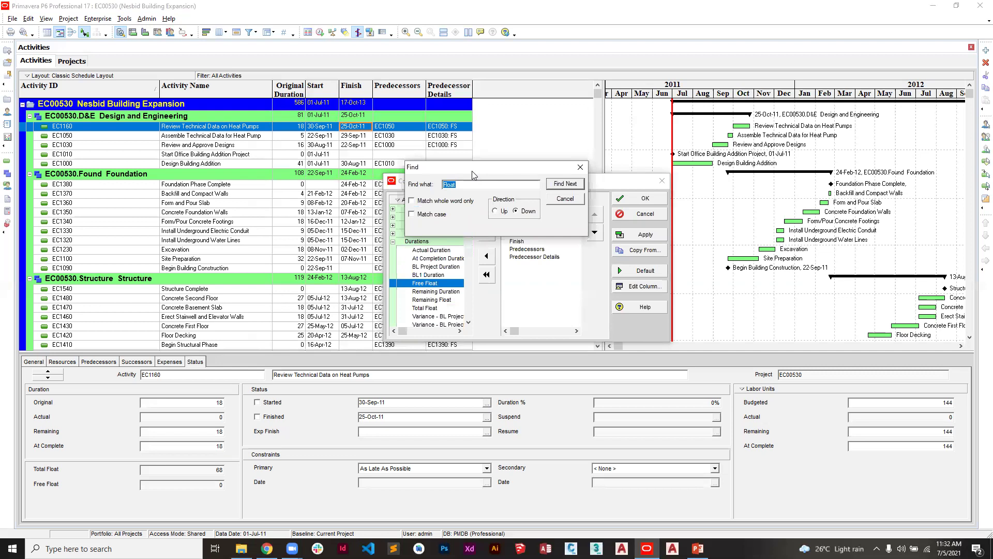
pyautogui.moveTo(471, 171); pyautogui.dragTo(473, 125)
pyautogui.click(484, 215)
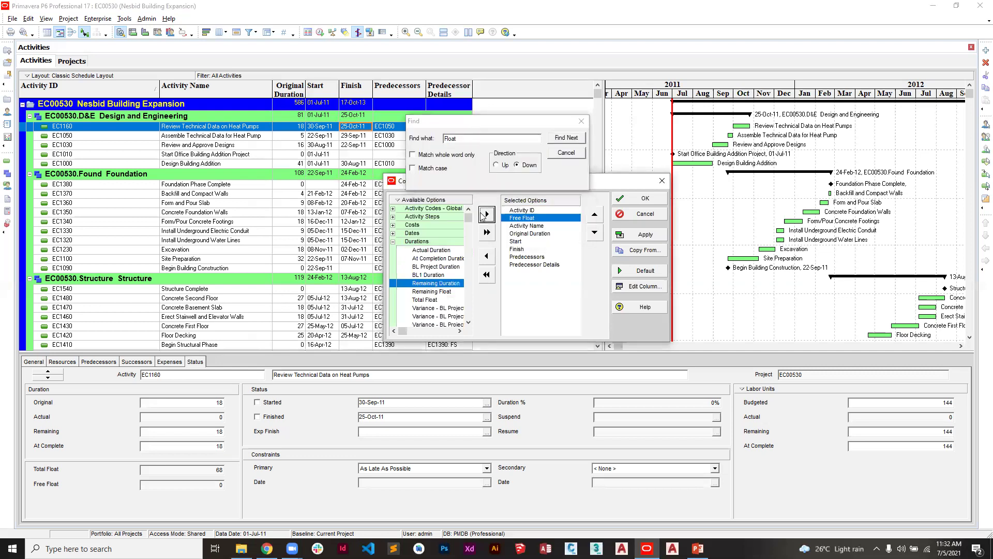
pyautogui.click(439, 300)
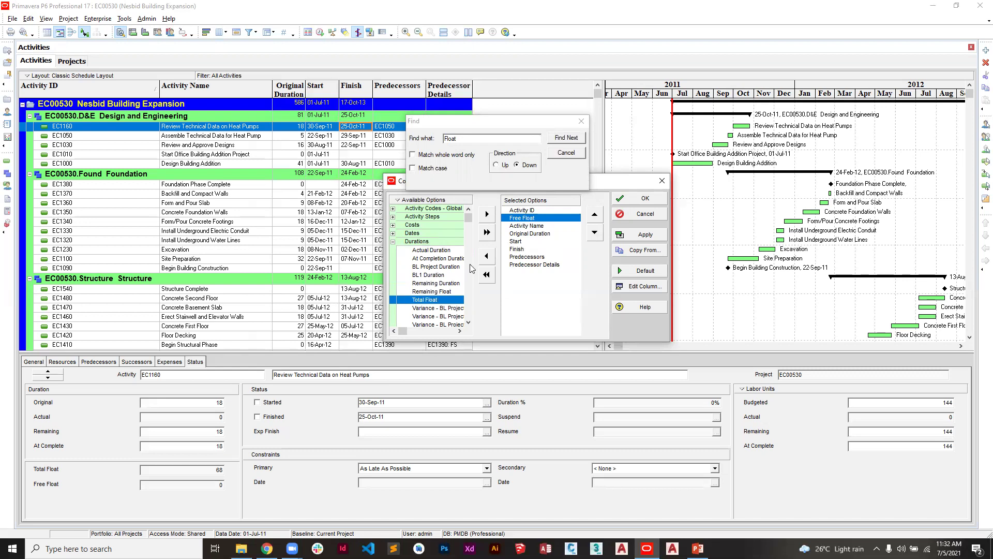
pyautogui.click(487, 214)
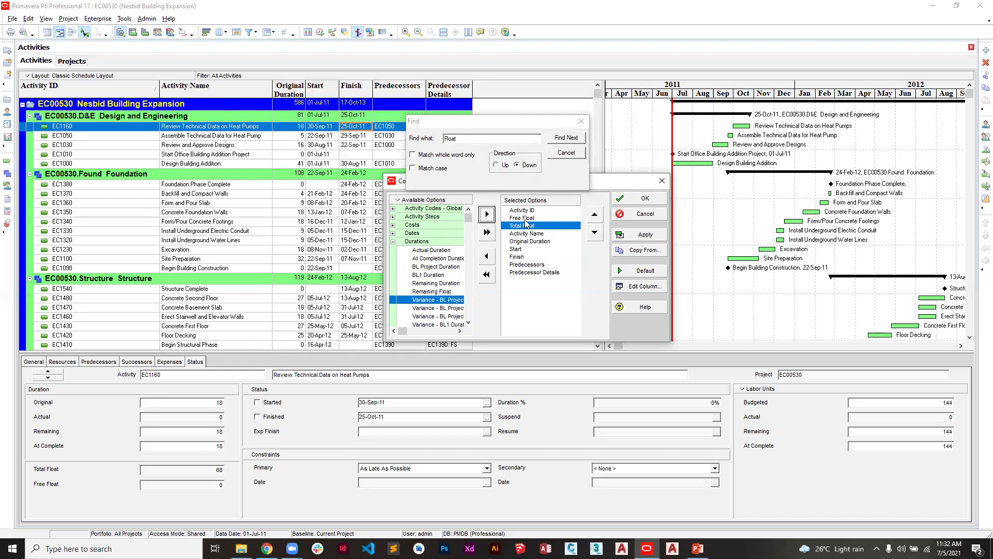
# Move Free Float and Total Float to the end of the column order, after Predecessor Details, and apply the layout.
pyautogui.click(592, 239)
pyautogui.click(592, 239)
pyautogui.click(593, 239)
pyautogui.click(592, 239)
pyautogui.click(592, 239)
pyautogui.click(592, 239)
pyautogui.click(593, 239)
pyautogui.click(553, 218)
pyautogui.click(589, 235)
pyautogui.click(589, 235)
pyautogui.click(589, 235)
pyautogui.click(589, 235)
pyautogui.click(590, 235)
pyautogui.click(590, 236)
pyautogui.click(590, 236)
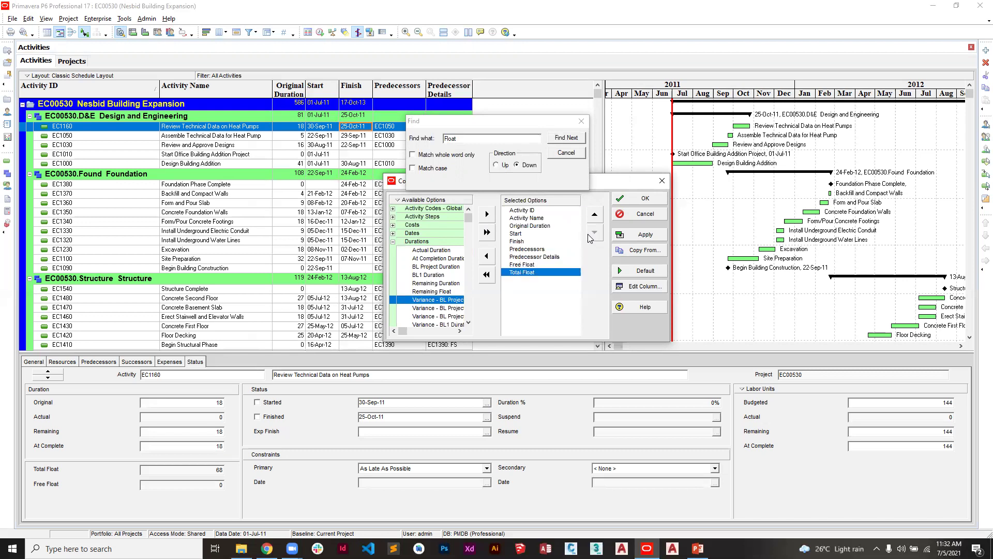
pyautogui.click(641, 235)
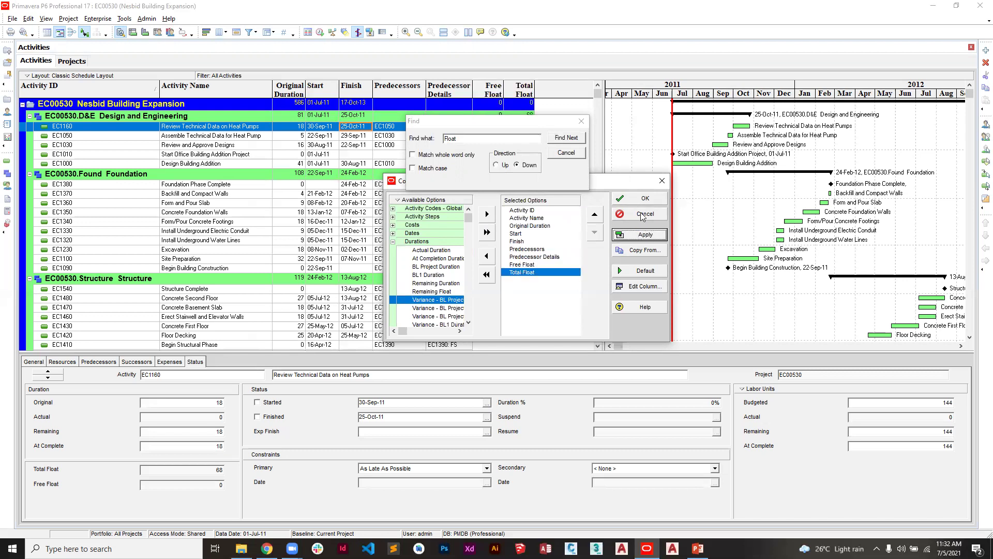
pyautogui.click(641, 199)
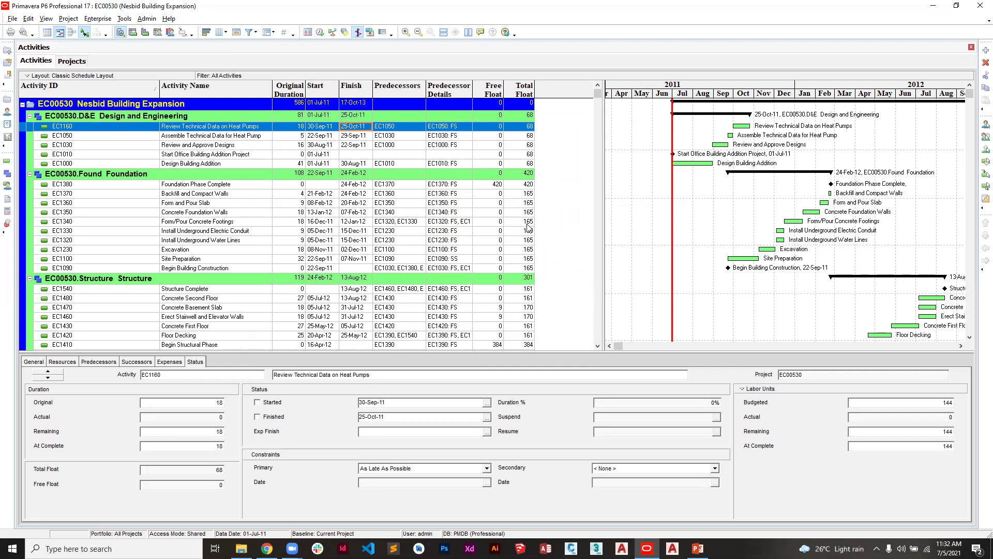
# Review the float values down the activity list and reschedule the project with the 01-Jul-11 data date.
pyautogui.scroll(-4, 527, 233)
pyautogui.scroll(-1, 528, 227)
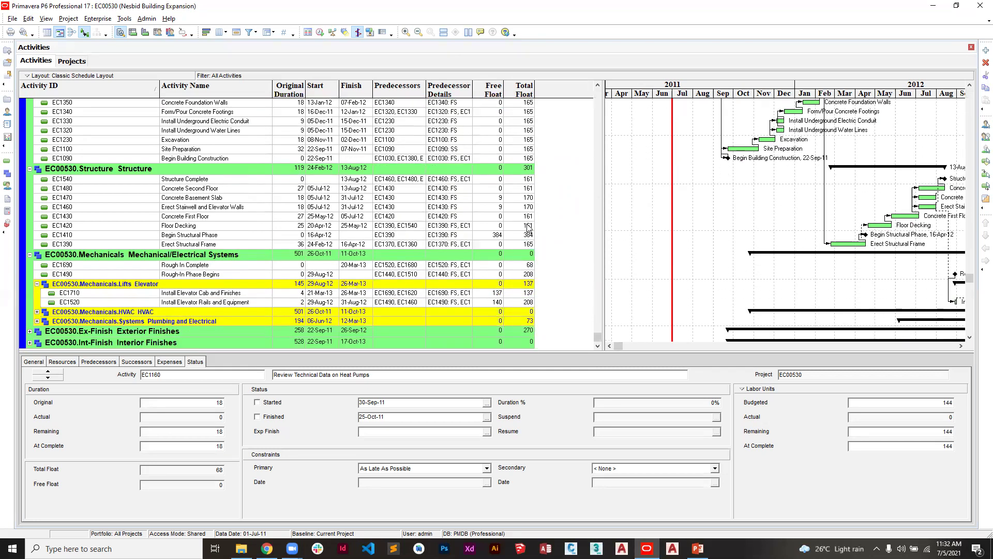
pyautogui.scroll(5, 529, 227)
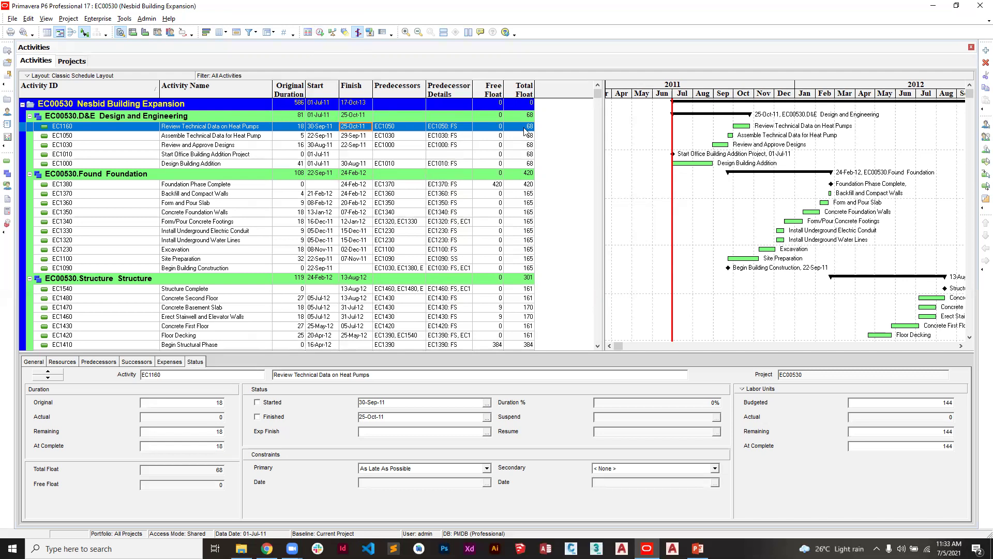
pyautogui.click(320, 32)
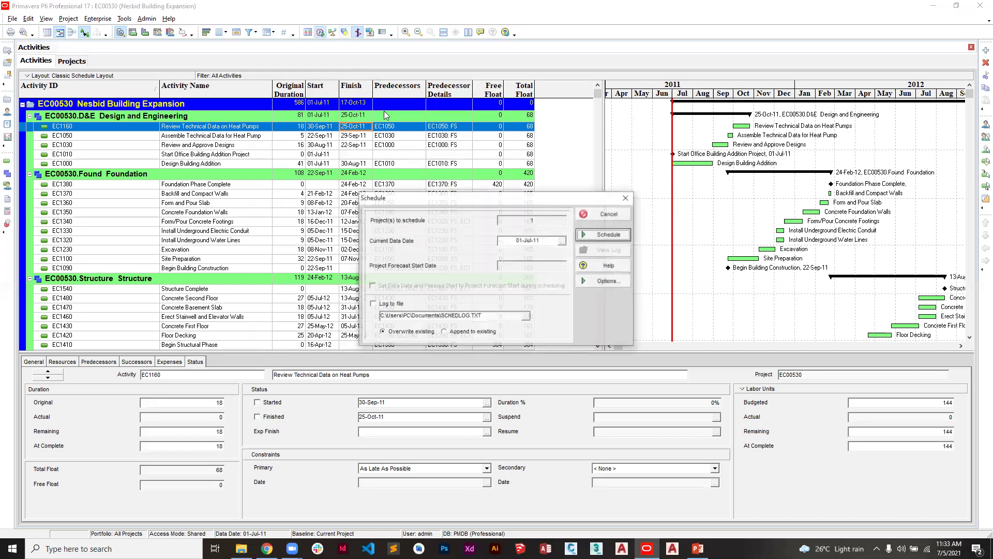
pyautogui.click(583, 235)
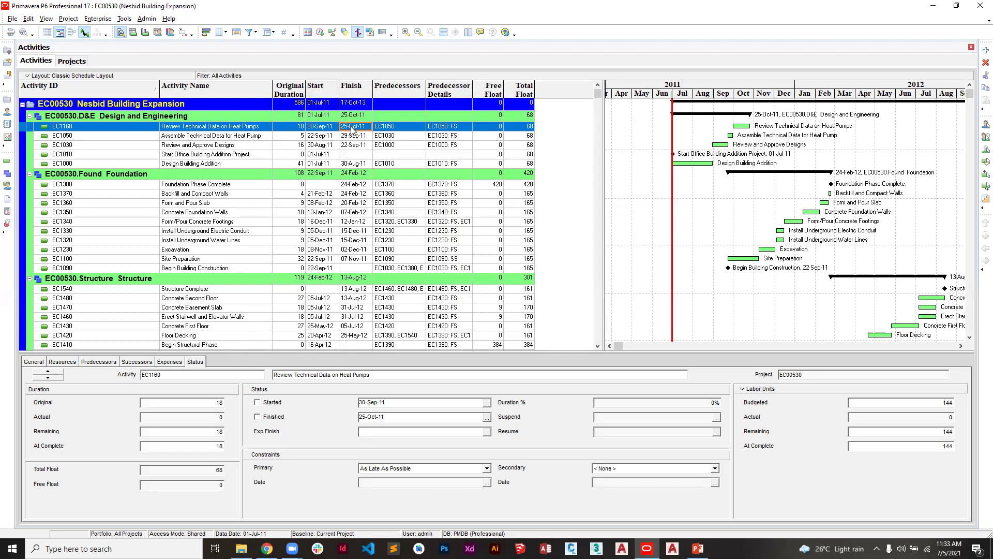
# Constrain activity EC1160 to Finish On or Before 15-Oct-11 as its primary constraint and reschedule the project.
pyautogui.click(325, 129)
pyautogui.click(348, 130)
pyautogui.click(484, 468)
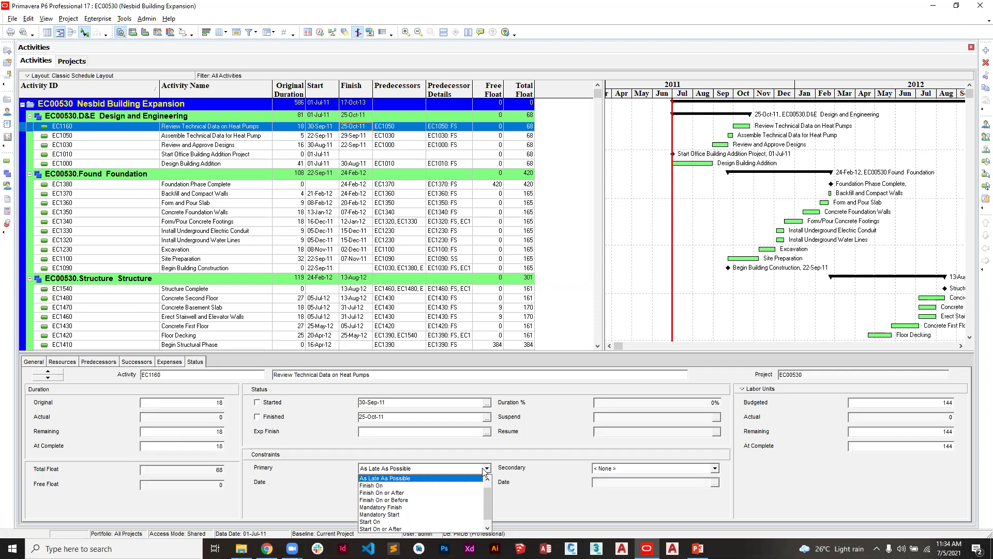
pyautogui.click(413, 500)
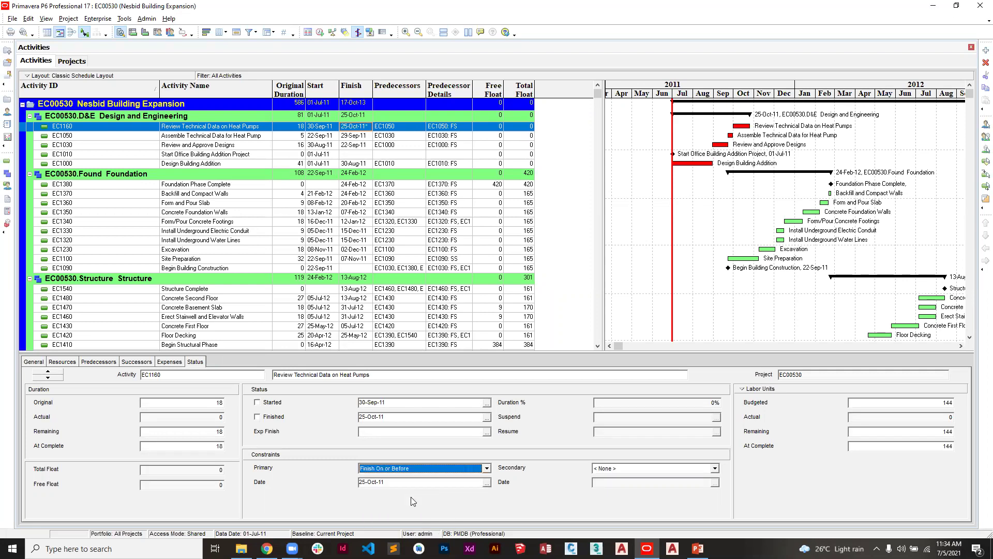
pyautogui.click(486, 482)
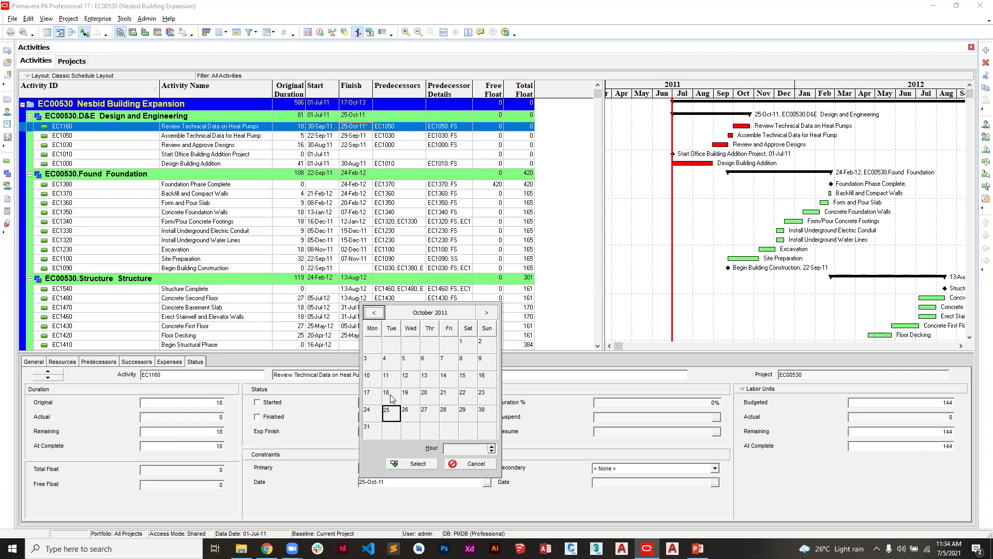
pyautogui.click(470, 381)
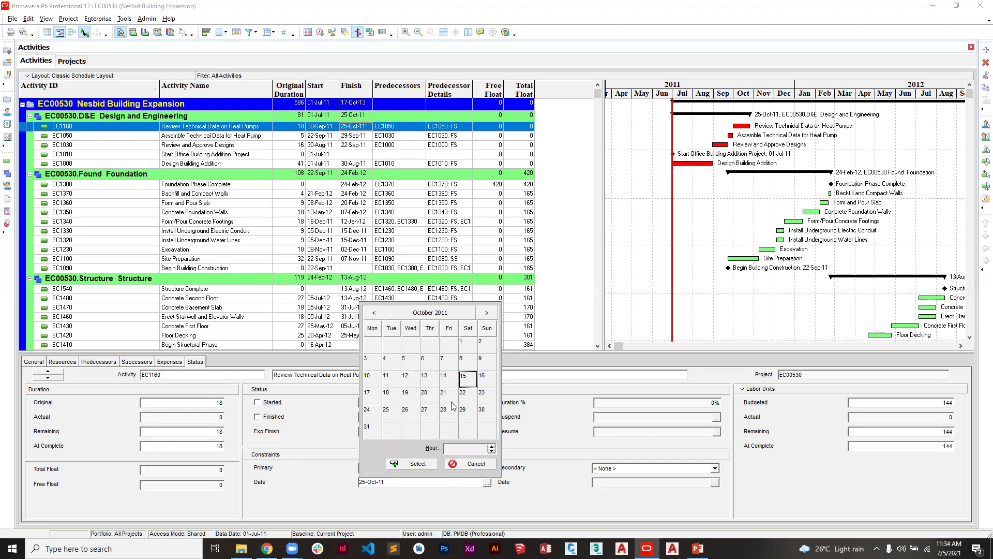
pyautogui.click(414, 464)
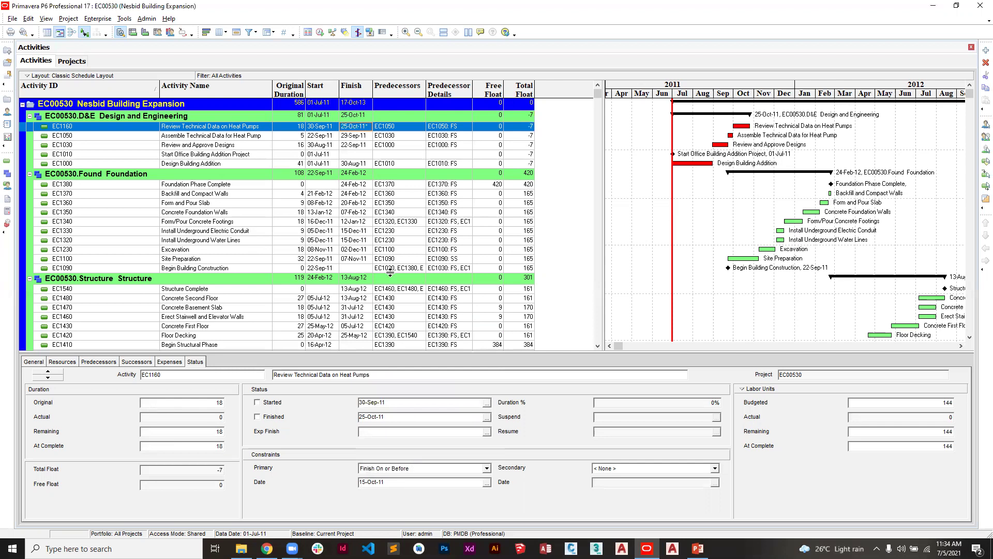
pyautogui.click(319, 32)
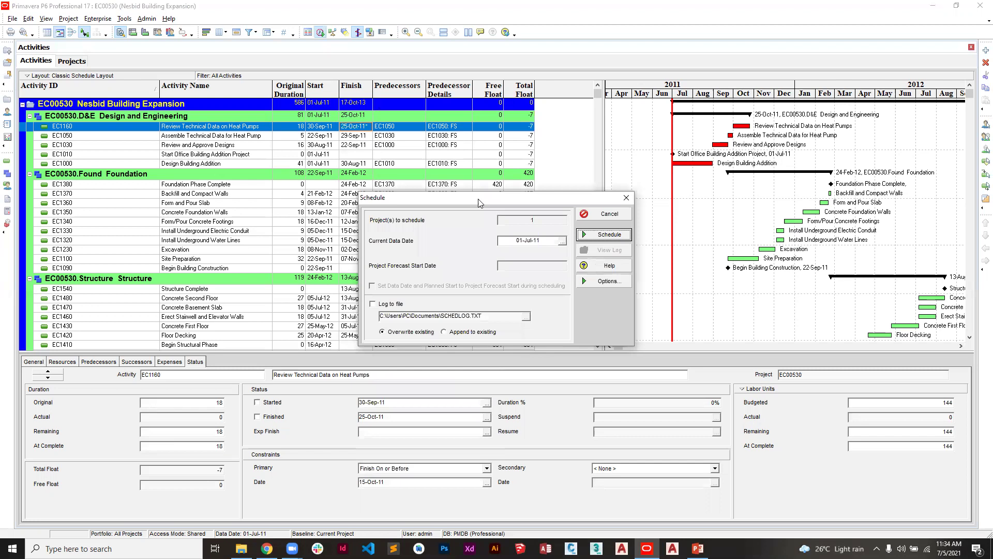
pyautogui.click(601, 235)
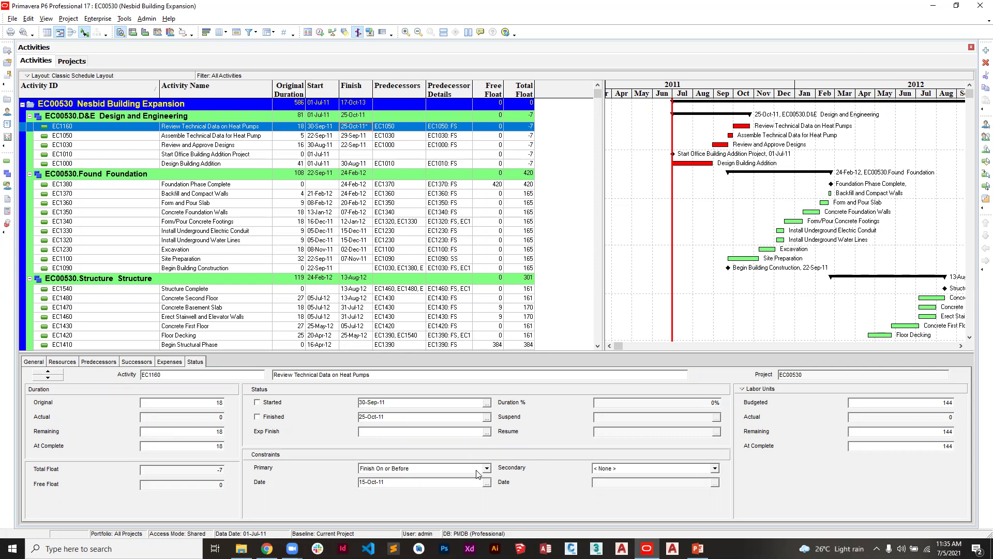
# Set the primary constraint date of activity EC1160 to 22-Oct-11 and reschedule the project.
pyautogui.click(486, 482)
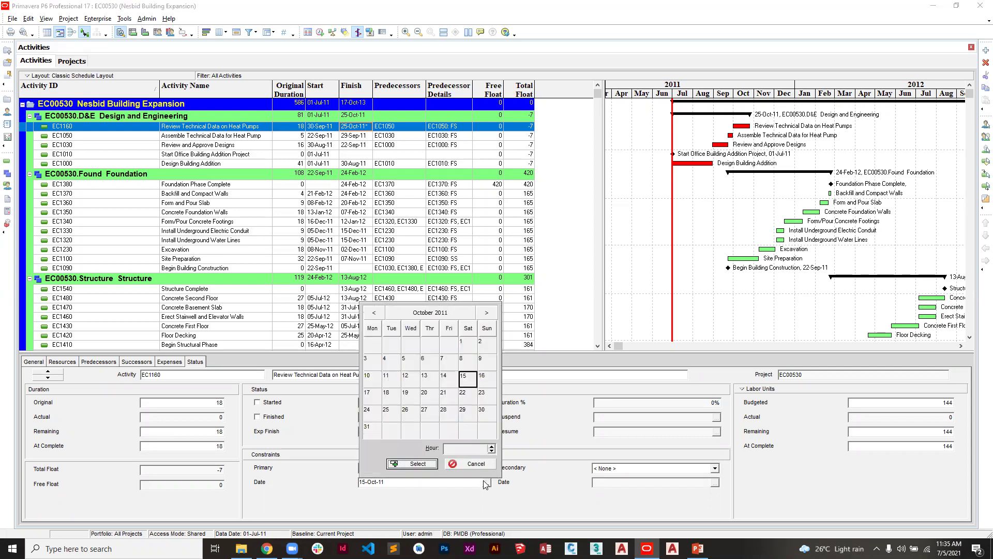
pyautogui.click(466, 395)
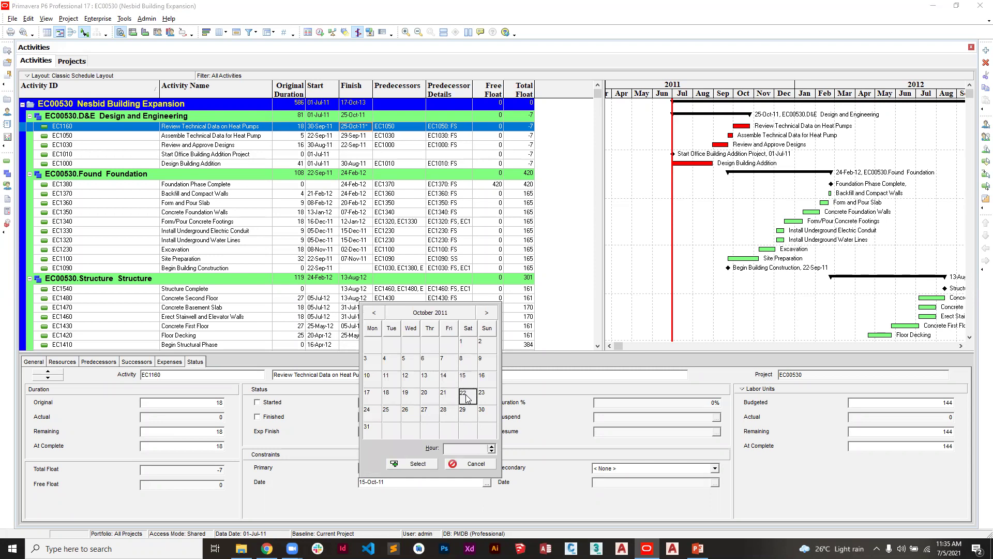
pyautogui.click(418, 464)
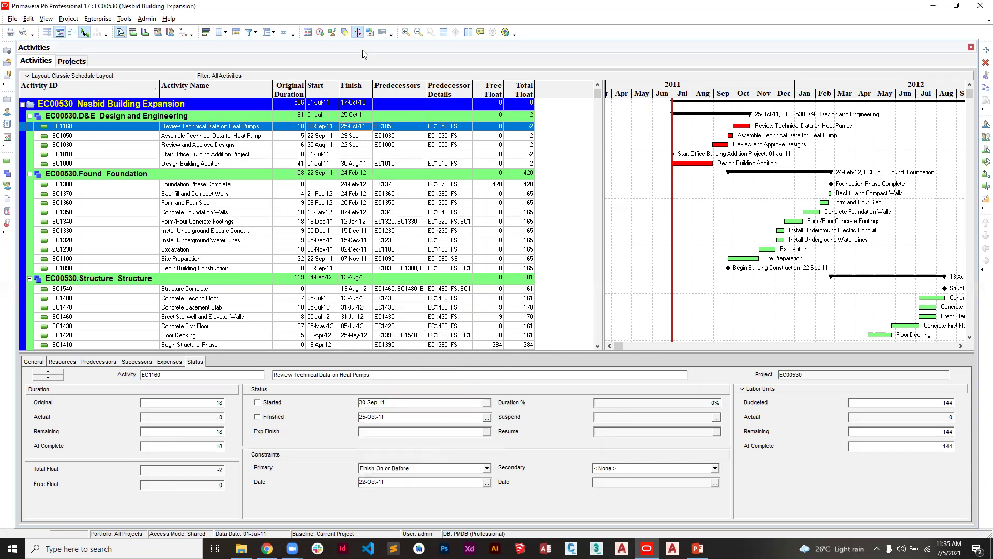
pyautogui.click(321, 34)
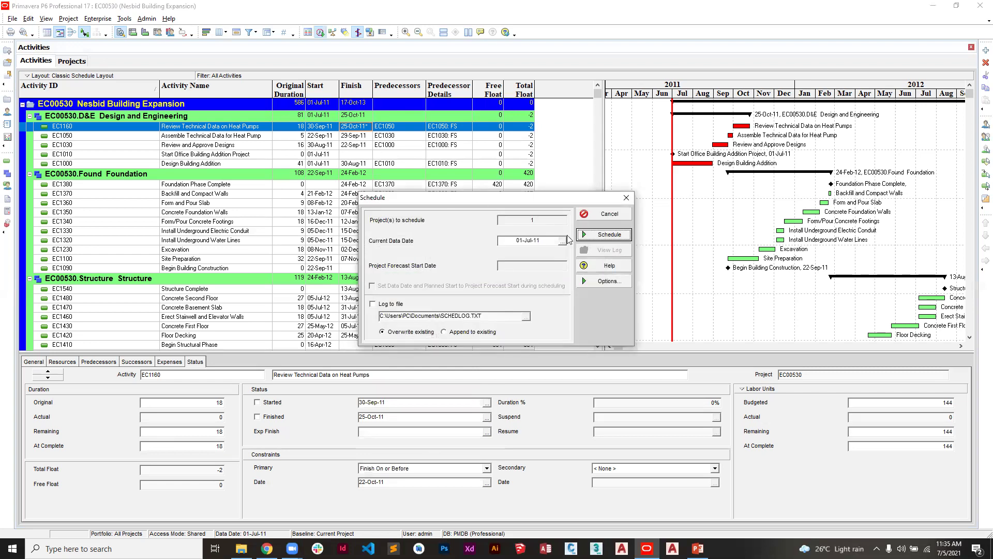
pyautogui.click(588, 235)
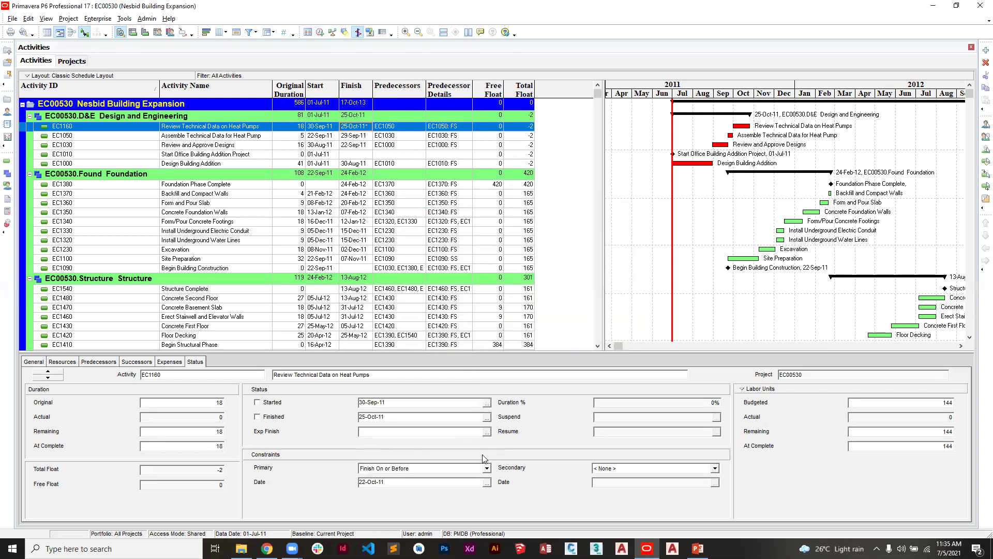
# Set the constraint date of activity EC1160 to 25-Oct-11, keeping Finish On or Before as its primary constraint.
pyautogui.click(488, 485)
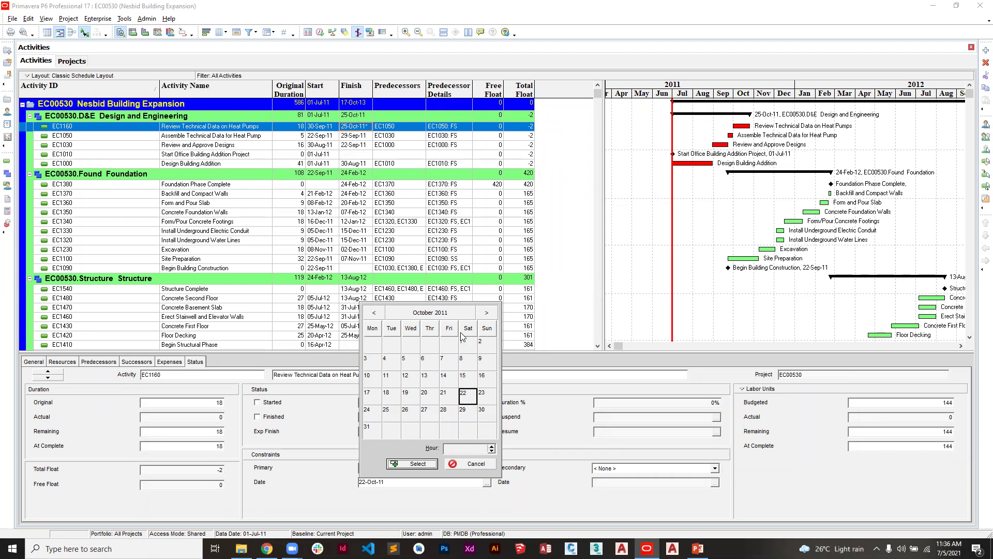
pyautogui.click(392, 411)
pyautogui.click(412, 462)
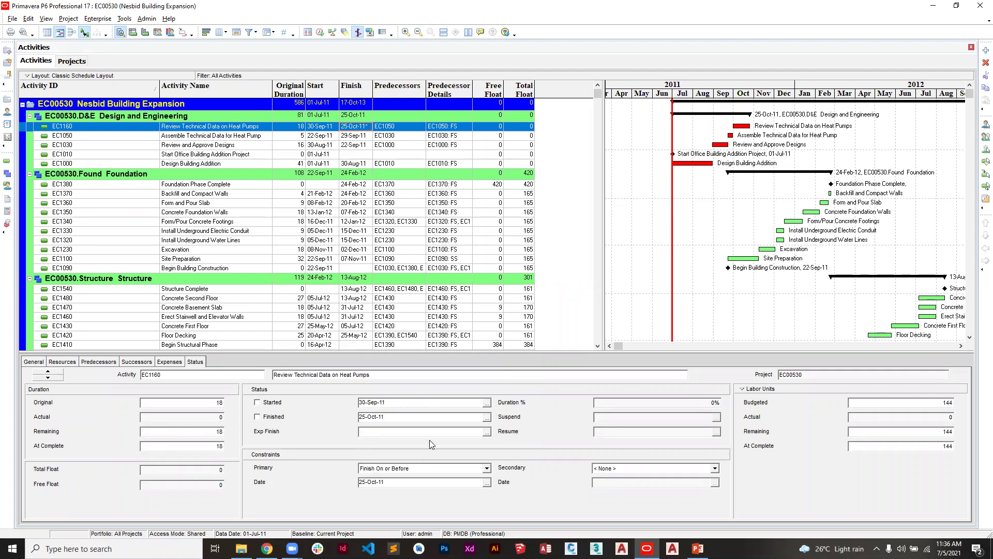
pyautogui.click(486, 468)
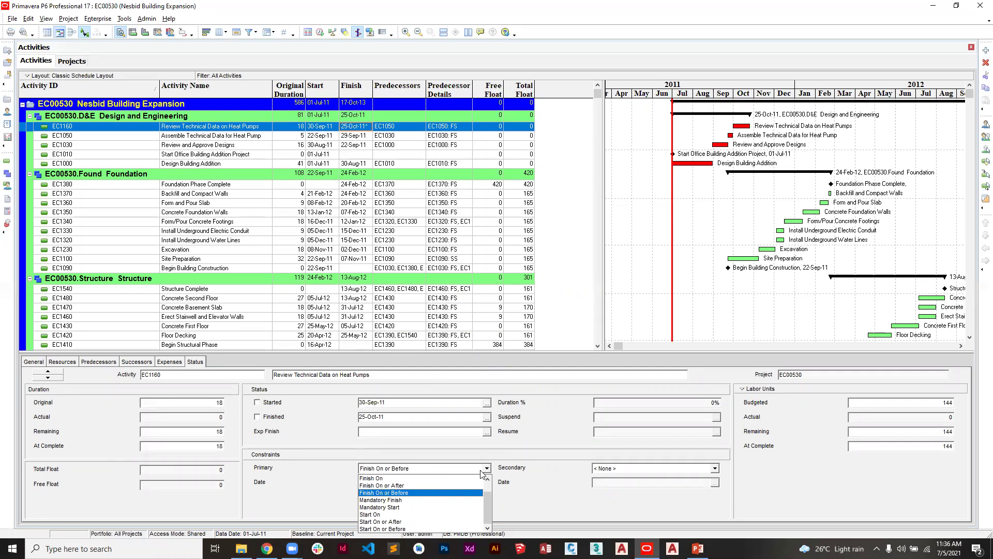
pyautogui.click(452, 493)
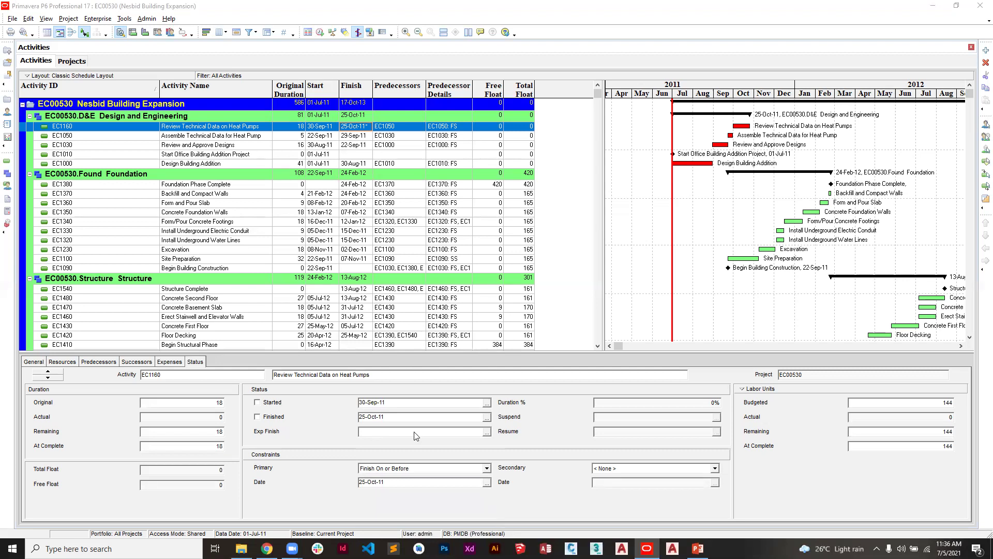
# Clear the primary constraint of activity EC1160 by setting it to None and reschedule the project.
pyautogui.click(487, 471)
pyautogui.scroll(1, 426, 490)
pyautogui.click(404, 481)
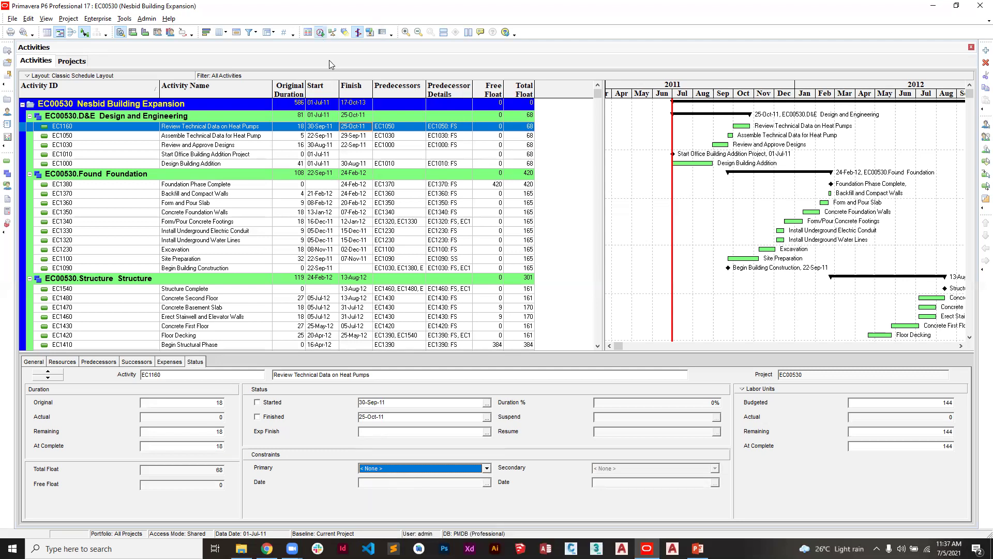
pyautogui.press('F9')
pyautogui.click(610, 235)
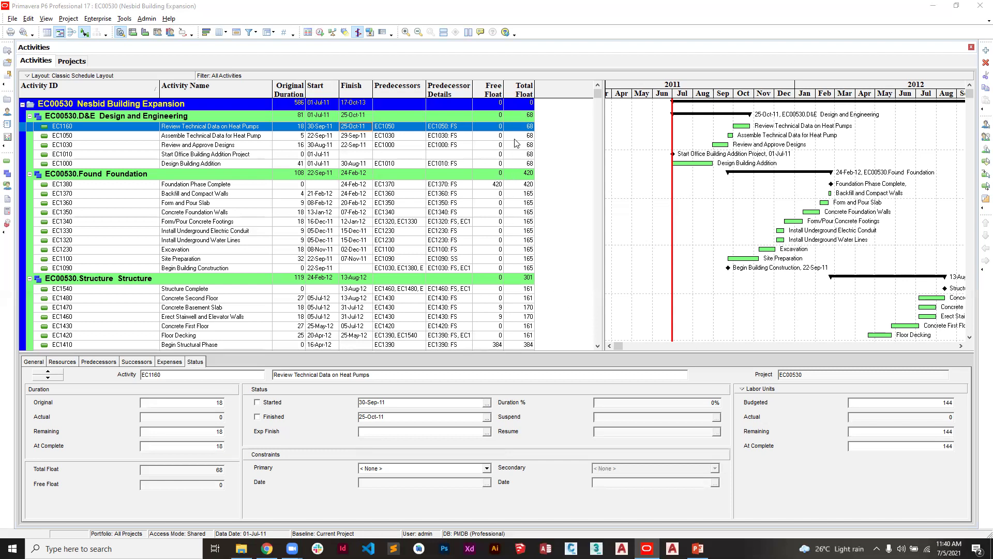
# Remove Free Float from the displayed columns, leaving Total Float after Predecessor Details, and apply the layout.
pyautogui.click(517, 116)
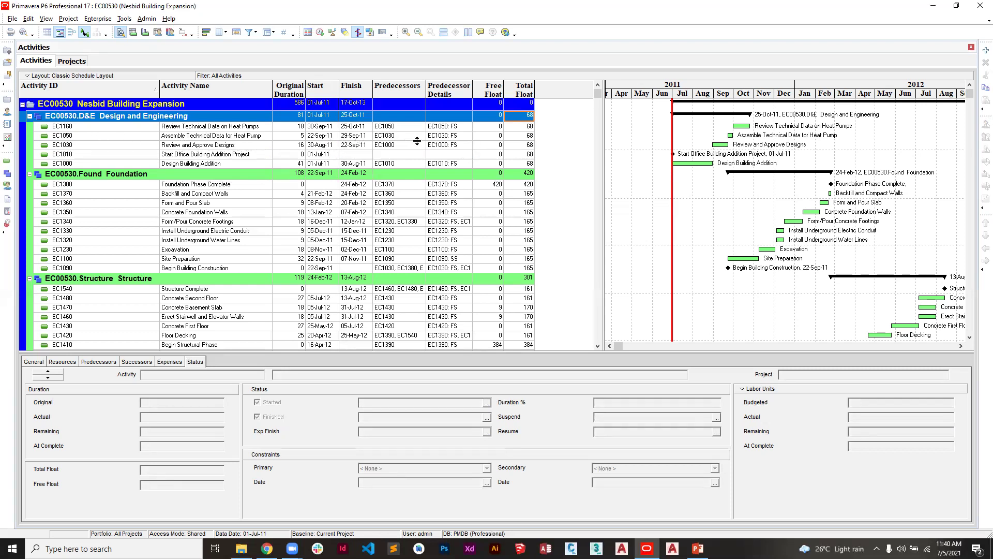
pyautogui.click(522, 127)
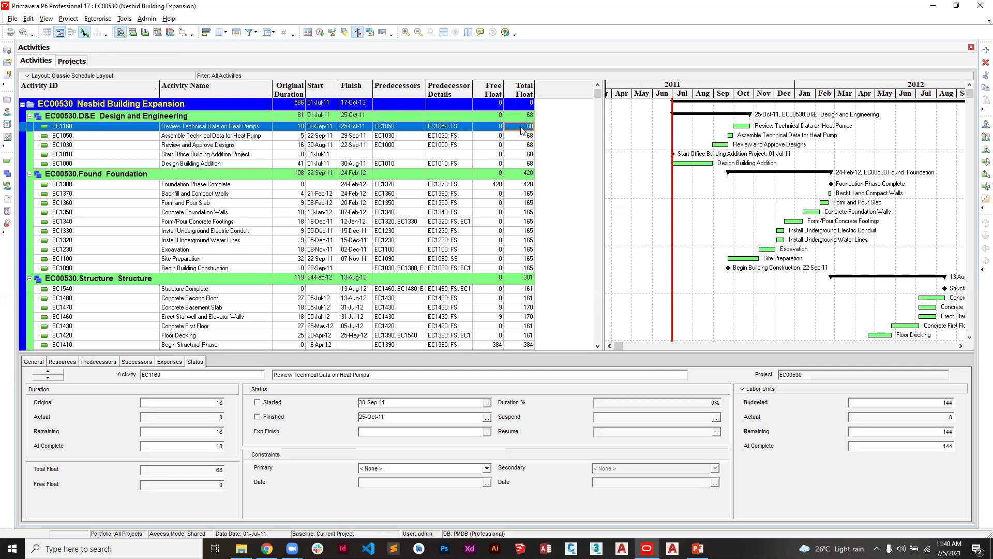
pyautogui.click(226, 33)
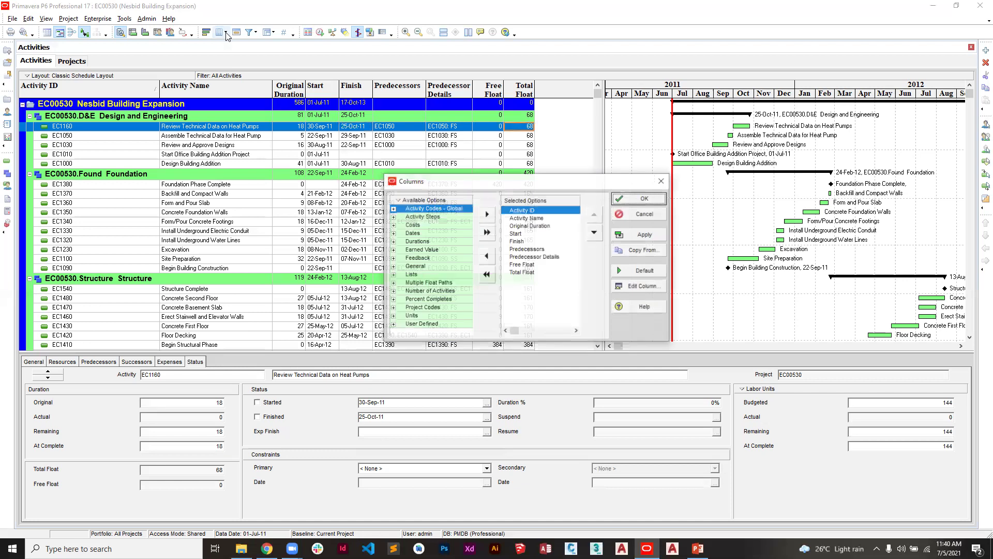
pyautogui.click(540, 265)
pyautogui.click(486, 256)
pyautogui.click(634, 235)
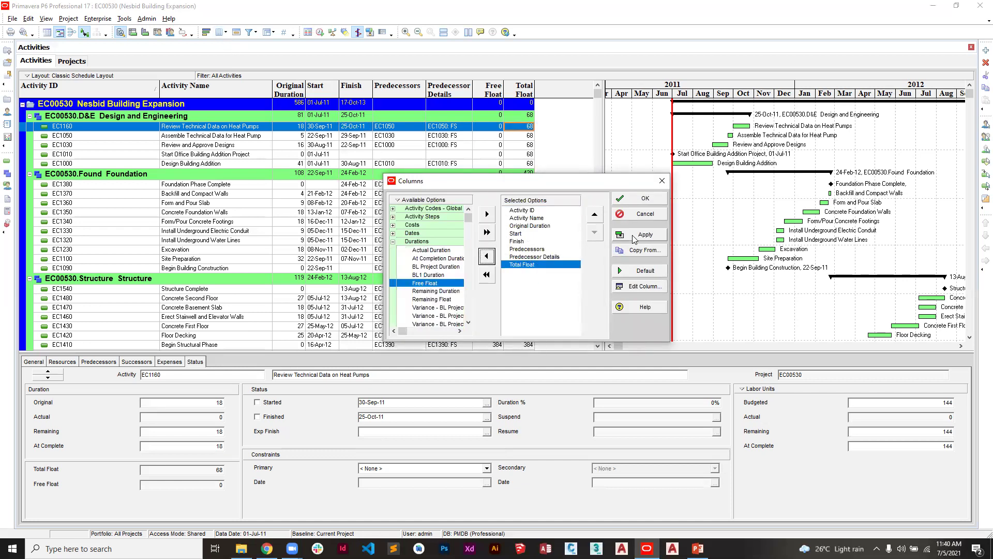
pyautogui.click(626, 196)
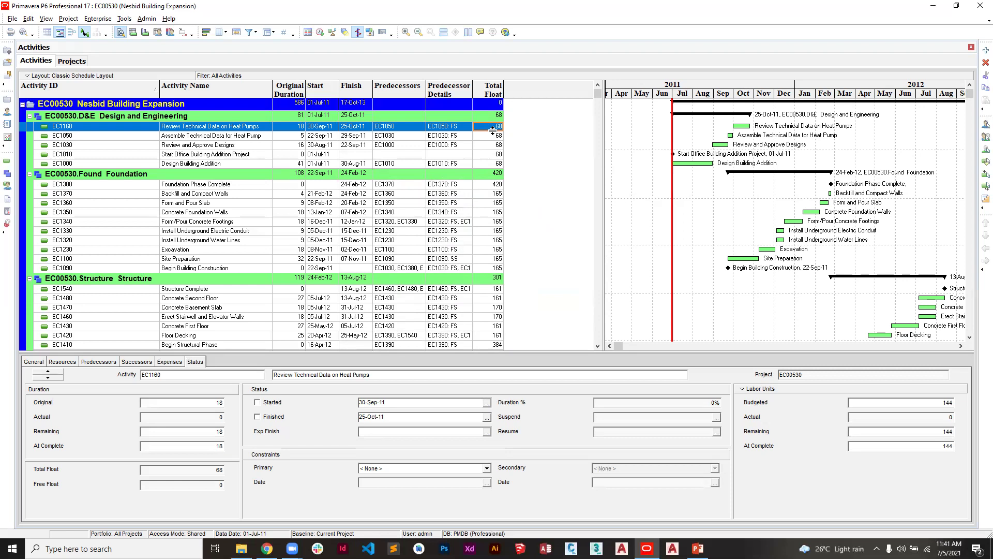
# Examine the Design and Engineering group's summary dates and total float against its individual activities, collapsing and expanding the group.
pyautogui.click(327, 130)
pyautogui.click(492, 118)
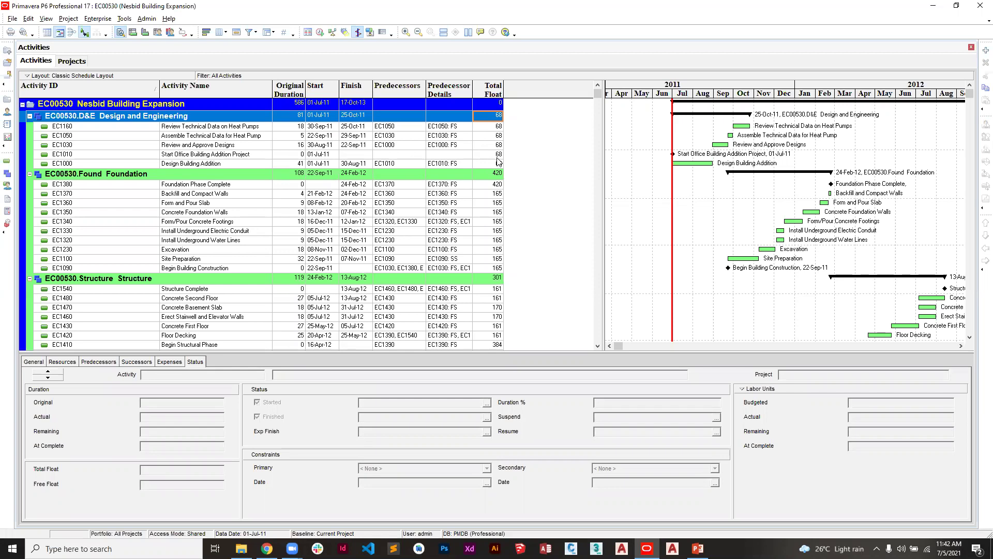
pyautogui.click(29, 117)
pyautogui.click(30, 116)
pyautogui.click(30, 117)
pyautogui.click(30, 116)
pyautogui.moveTo(214, 127); pyautogui.dragTo(207, 139)
pyautogui.click(29, 117)
pyautogui.click(30, 116)
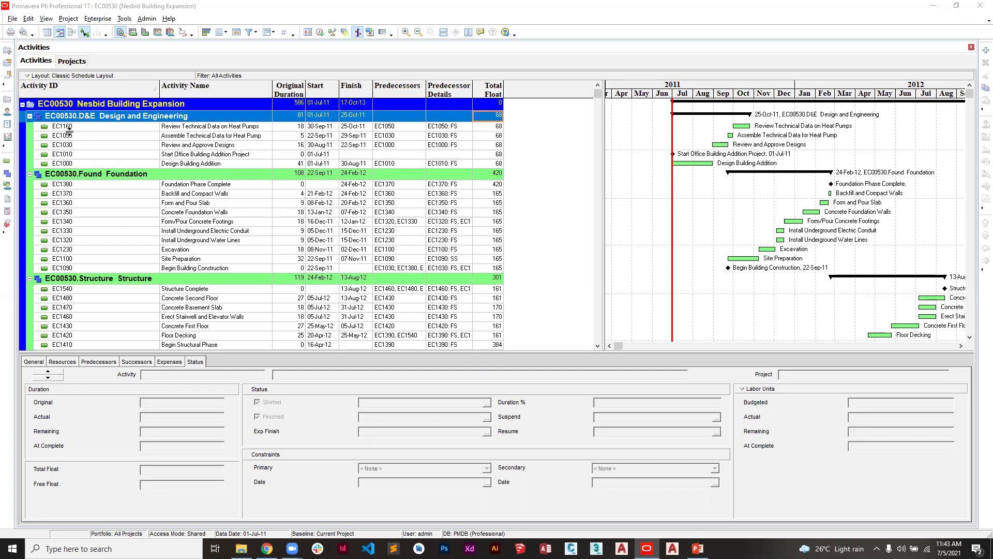
pyautogui.click(102, 136)
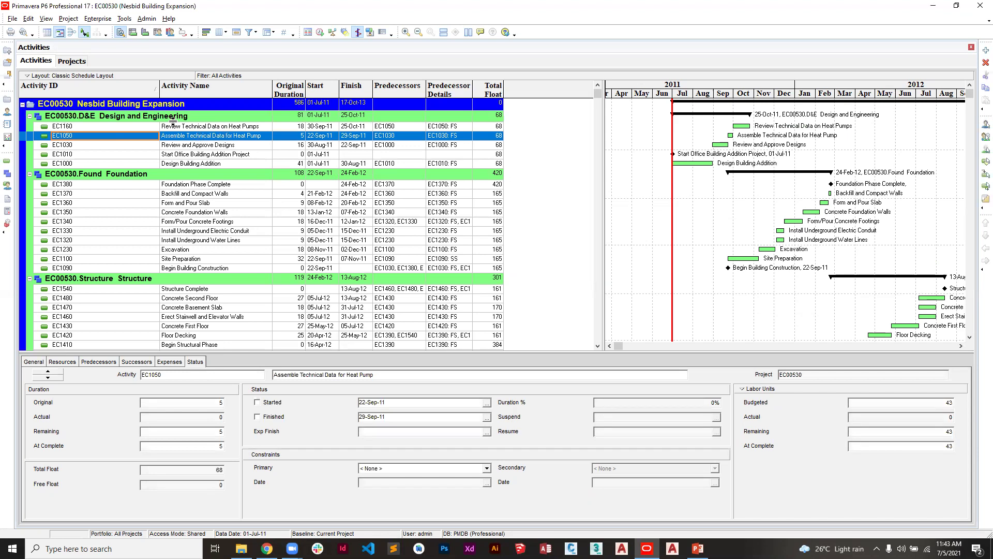
pyautogui.click(145, 106)
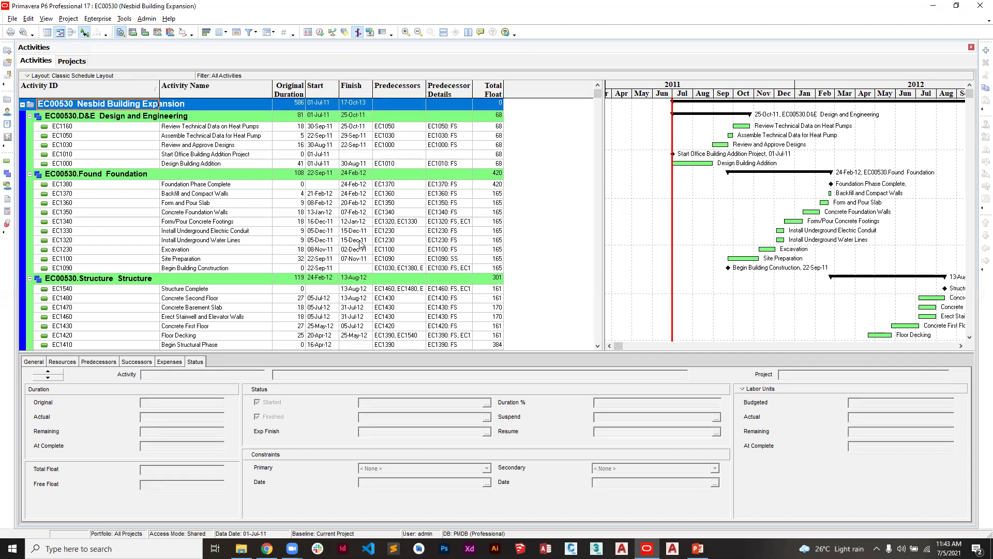
pyautogui.click(185, 120)
pyautogui.click(120, 127)
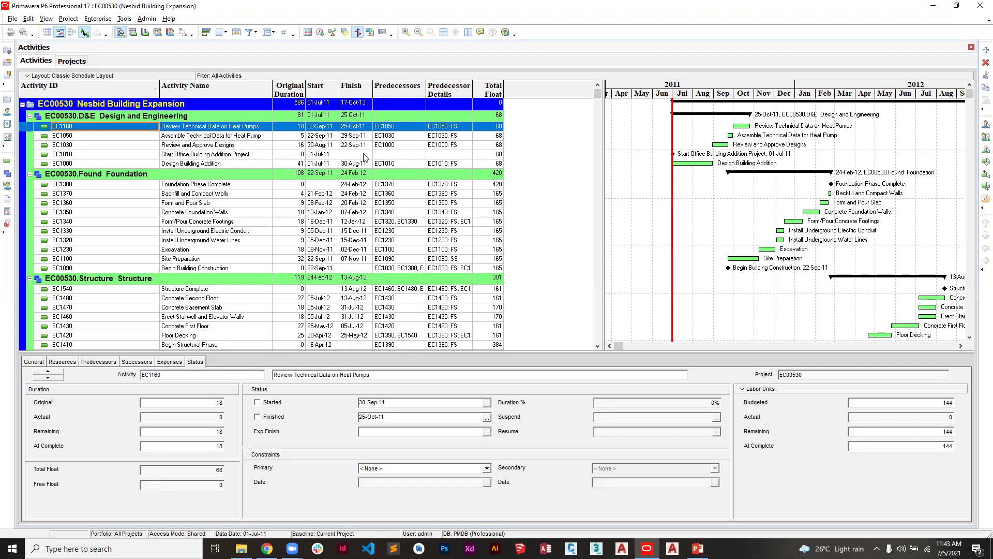
# Set the primary constraint of activity EC1050, Assemble Technical Data for Heat Pump, to Finish On.
pyautogui.click(213, 138)
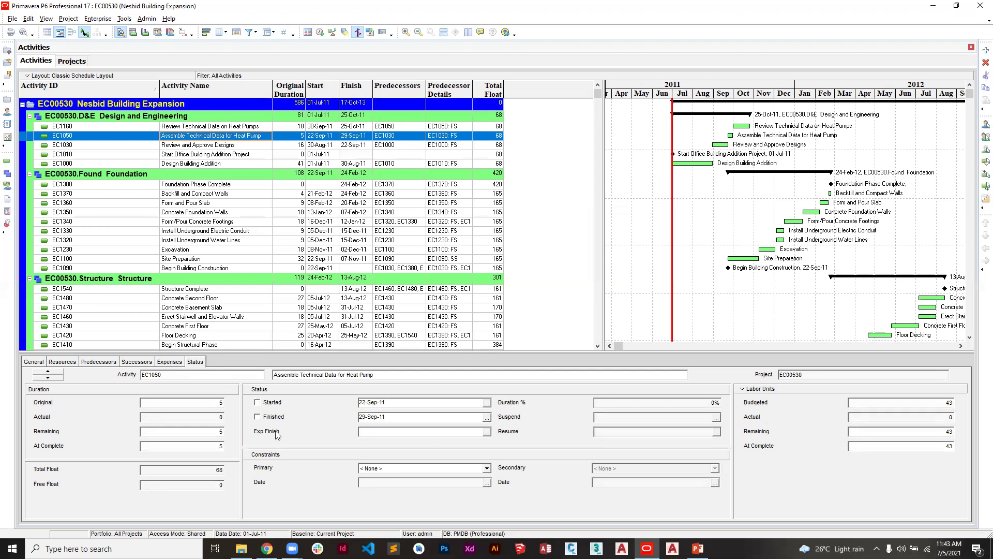
pyautogui.click(488, 469)
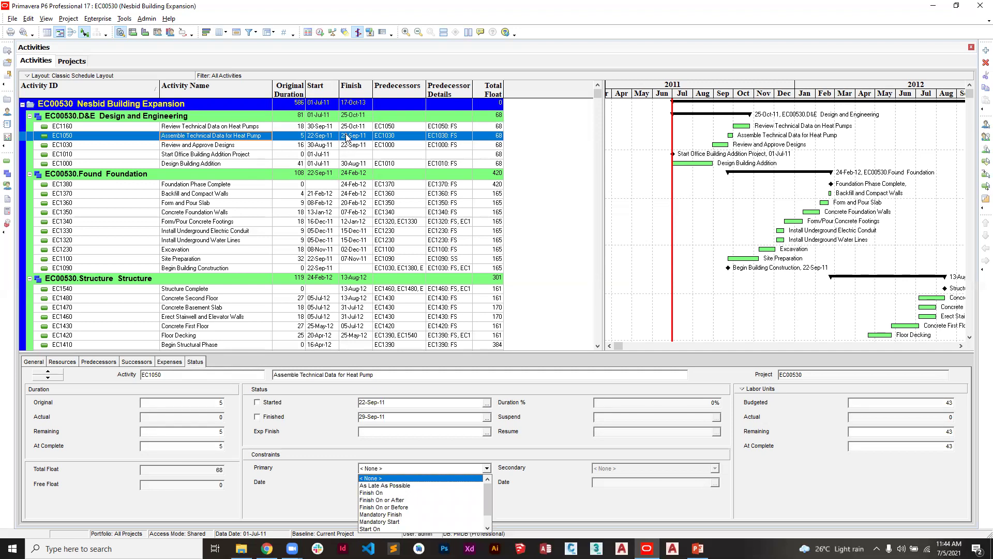
pyautogui.click(407, 493)
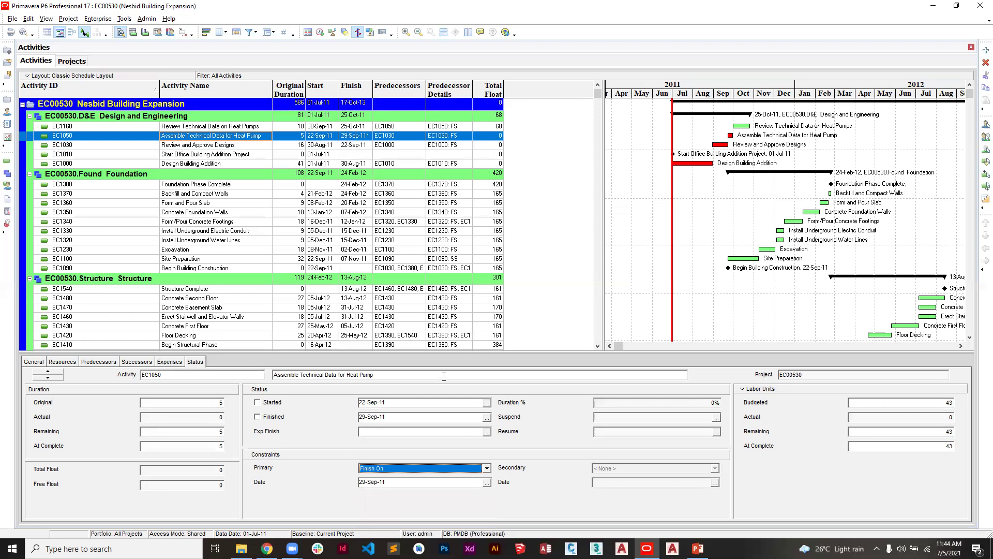
# Set the primary constraint date of activity EC1050 to 27-Sep-11, then reopen the date picker and cancel it.
pyautogui.click(487, 482)
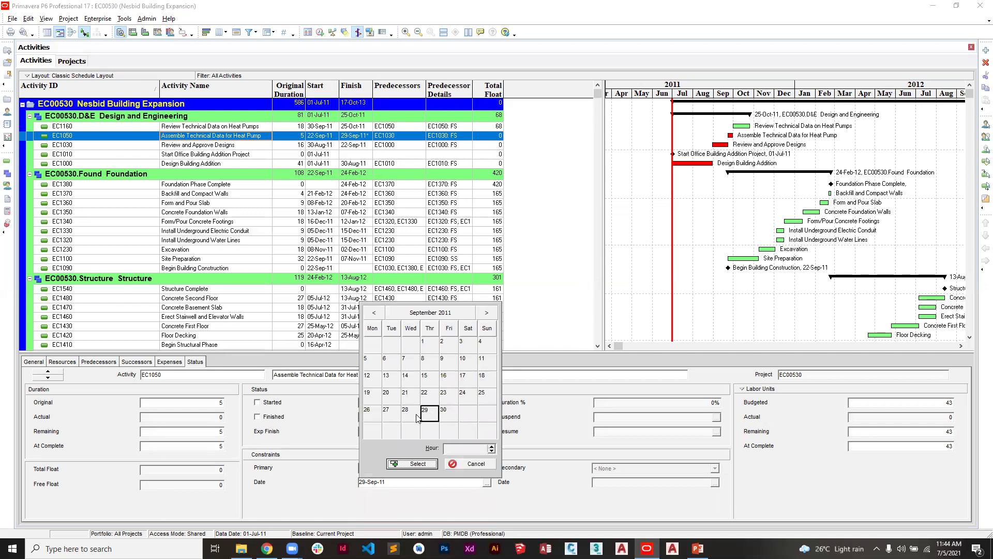
pyautogui.click(396, 416)
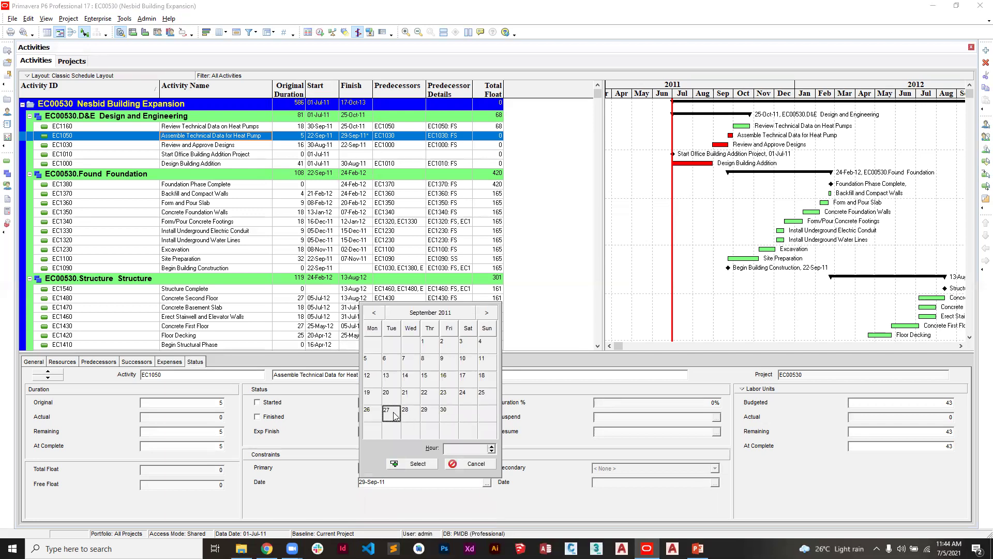
pyautogui.click(412, 463)
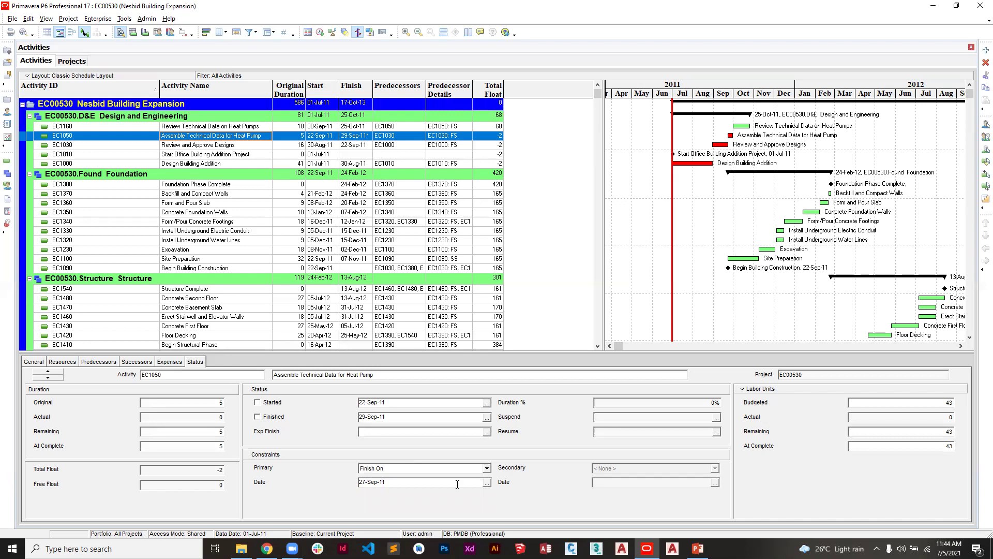
pyautogui.click(486, 482)
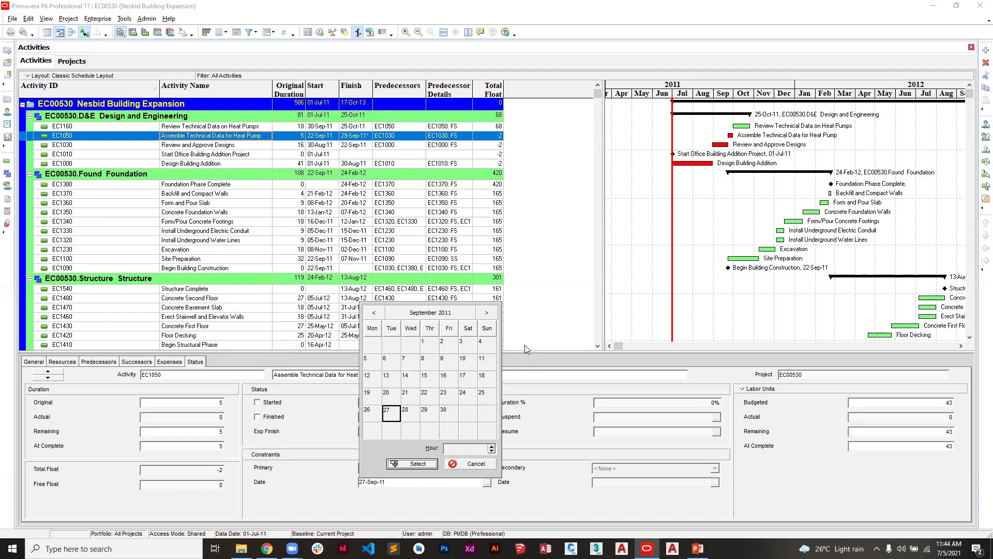
pyautogui.click(452, 464)
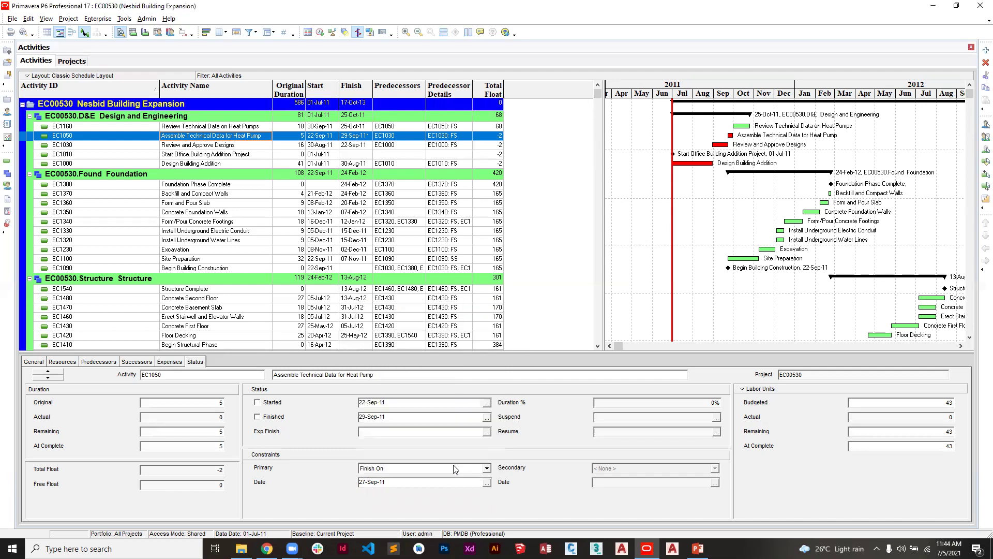
# Reselect Finish On as EC1050's primary constraint and clear the constraint by setting it to None.
pyautogui.click(486, 469)
pyautogui.scroll(2, 419, 479)
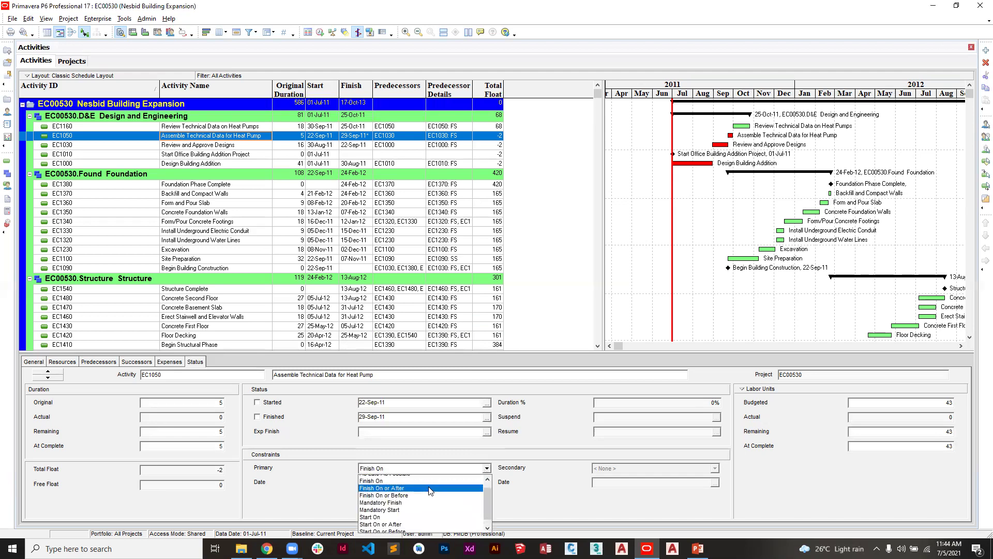
pyautogui.click(402, 472)
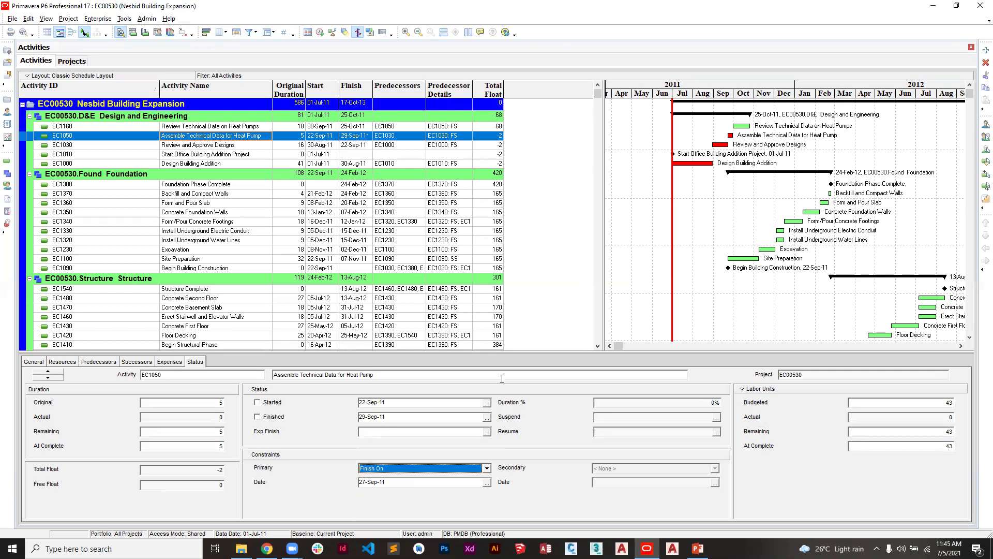
pyautogui.click(485, 468)
pyautogui.scroll(3, 414, 473)
pyautogui.click(388, 479)
# Apply a Finish On primary constraint dated 29-Sep-11 to EC1050 and replace it with Finish On or After.
pyautogui.click(487, 468)
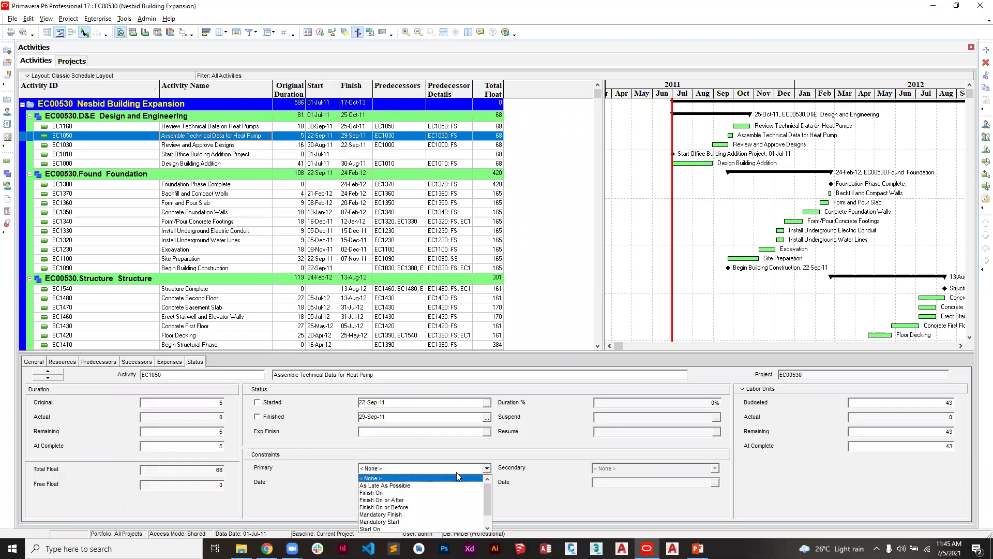
pyautogui.click(408, 493)
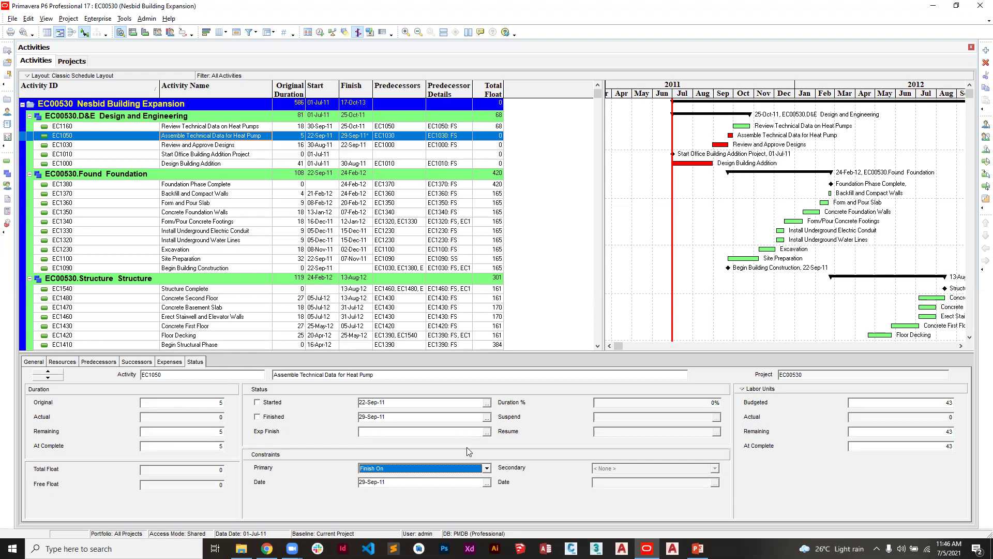
pyautogui.click(486, 469)
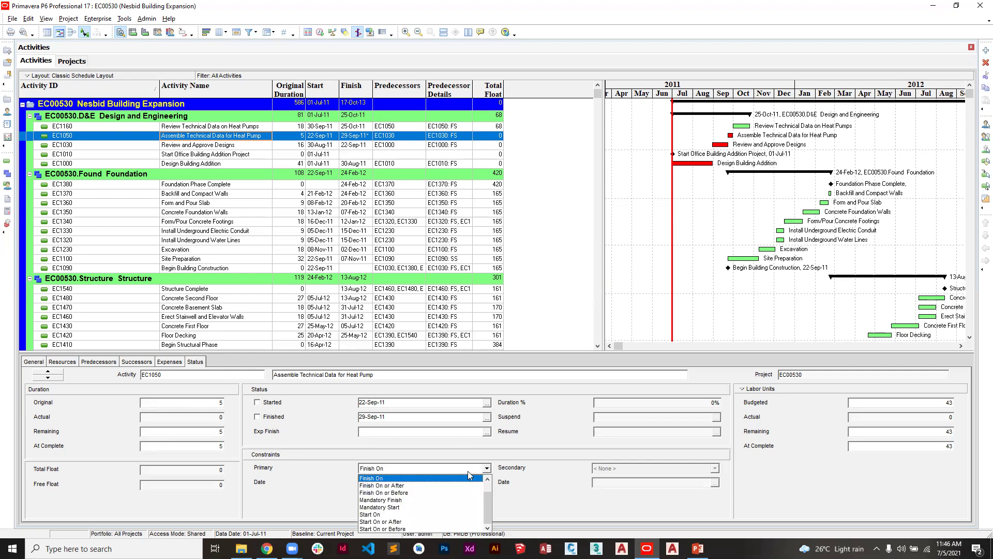
pyautogui.click(457, 484)
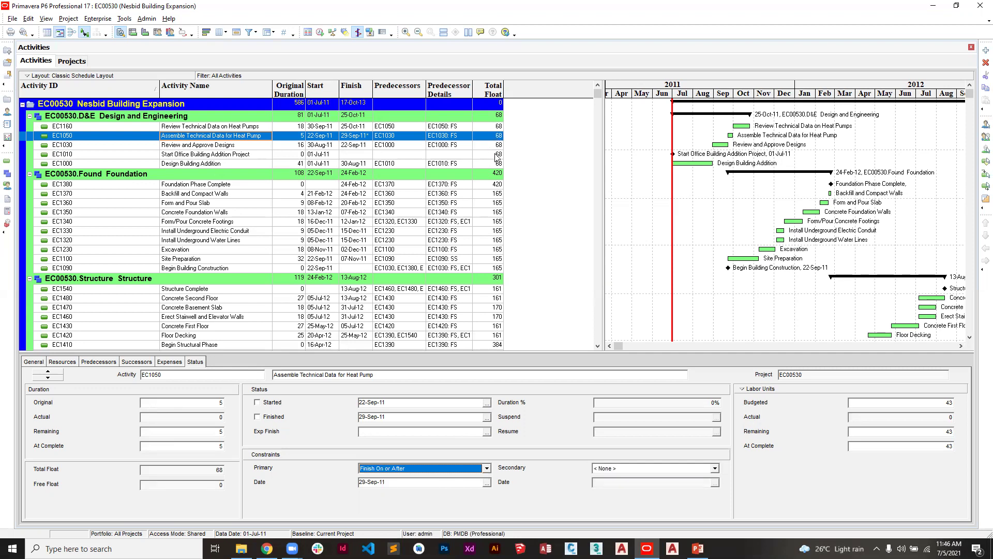
# Change the primary constraint of activity EC1050 to As Late As Possible.
pyautogui.click(426, 468)
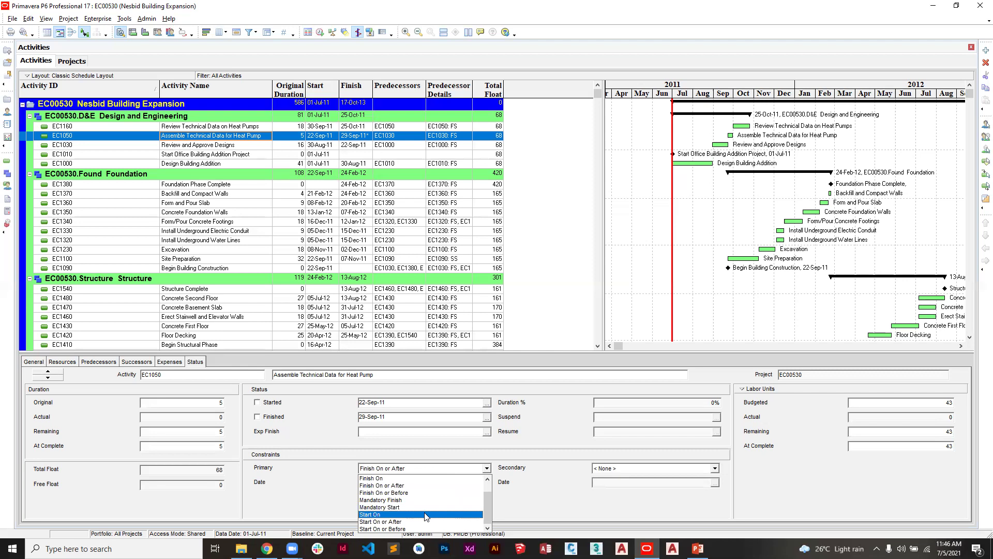
pyautogui.scroll(2, 412, 491)
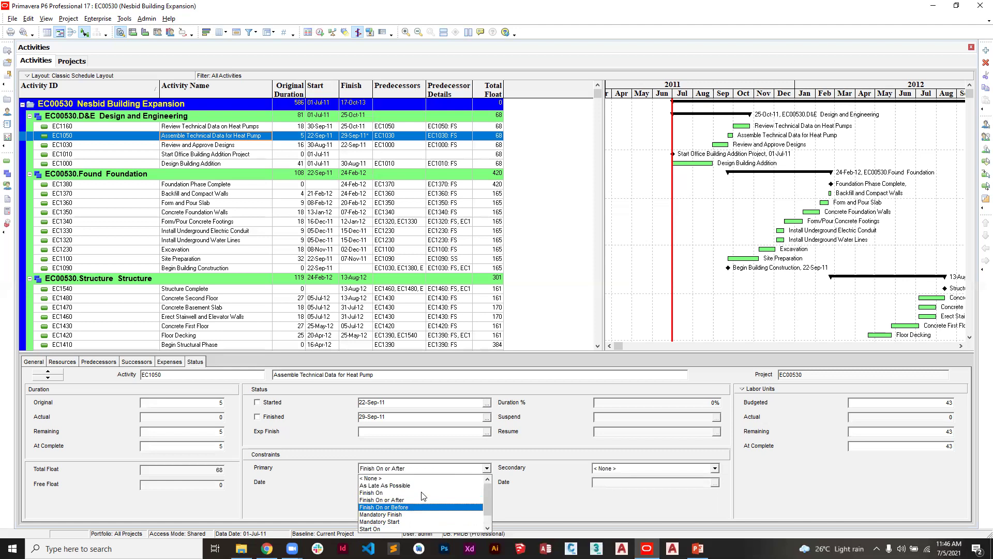
pyautogui.click(400, 485)
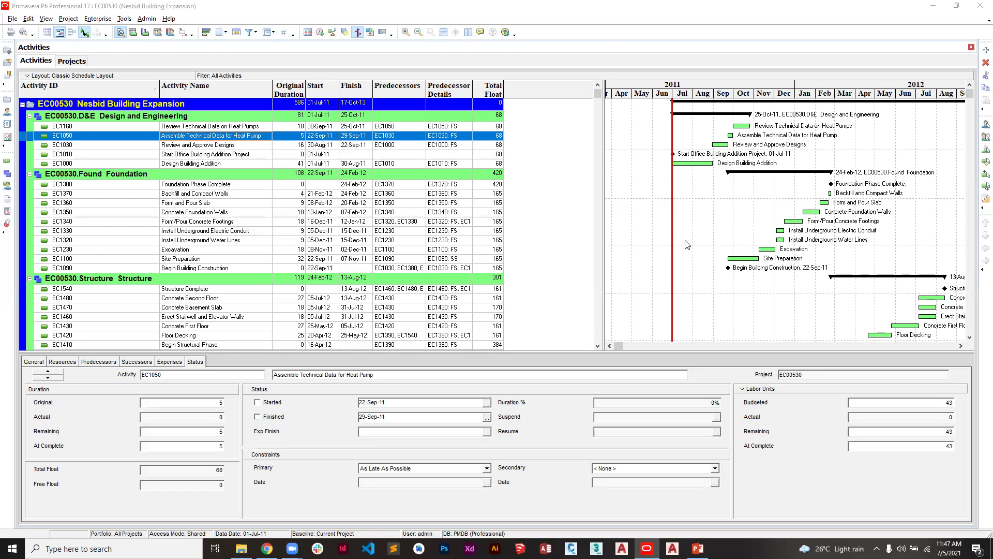
# Change the primary constraint of activity EC1050 to Start On, dated 22-Sep-11.
pyautogui.click(486, 468)
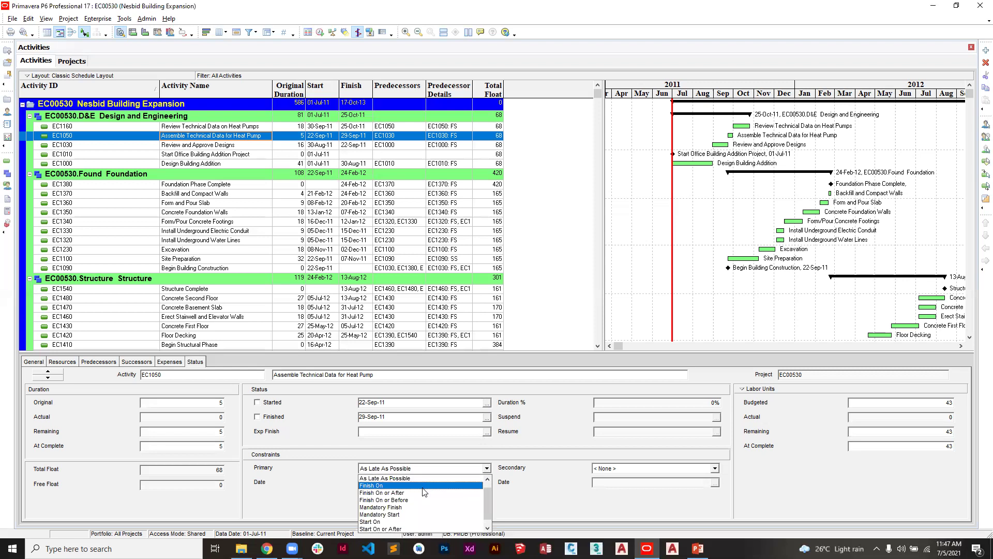
pyautogui.scroll(-1, 422, 500)
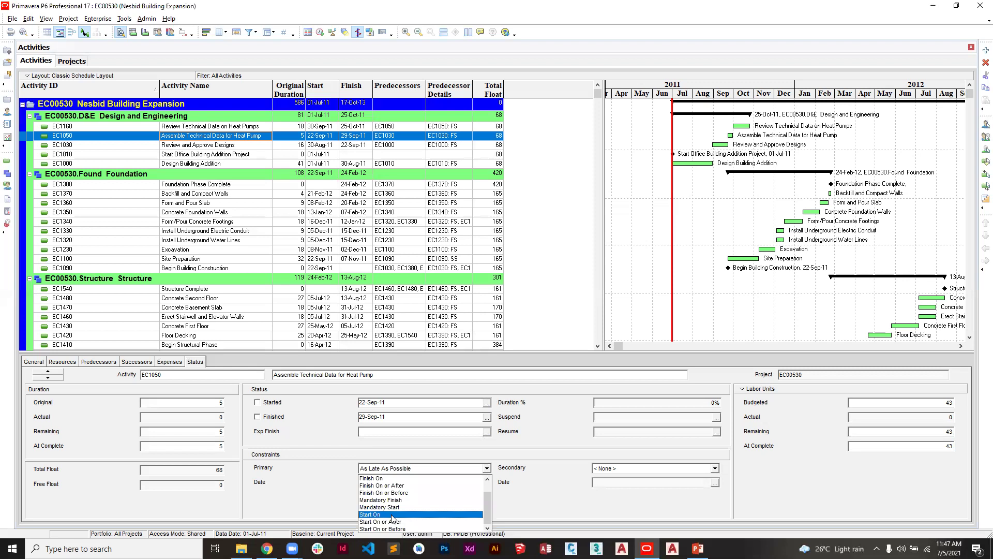
pyautogui.click(392, 515)
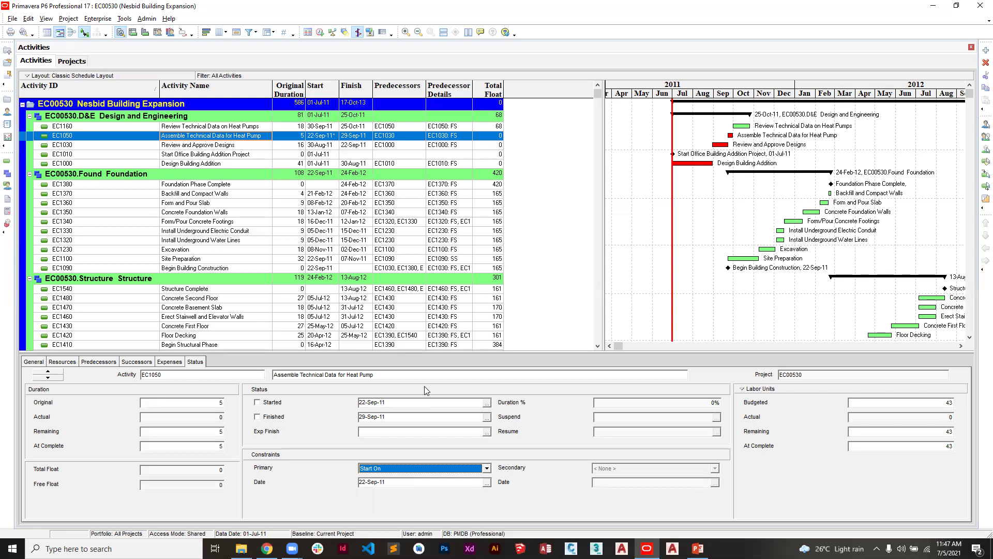
# Switch EC1050's primary constraint to Finish On with the 22-Sep-11 date and clear it by choosing None.
pyautogui.click(486, 468)
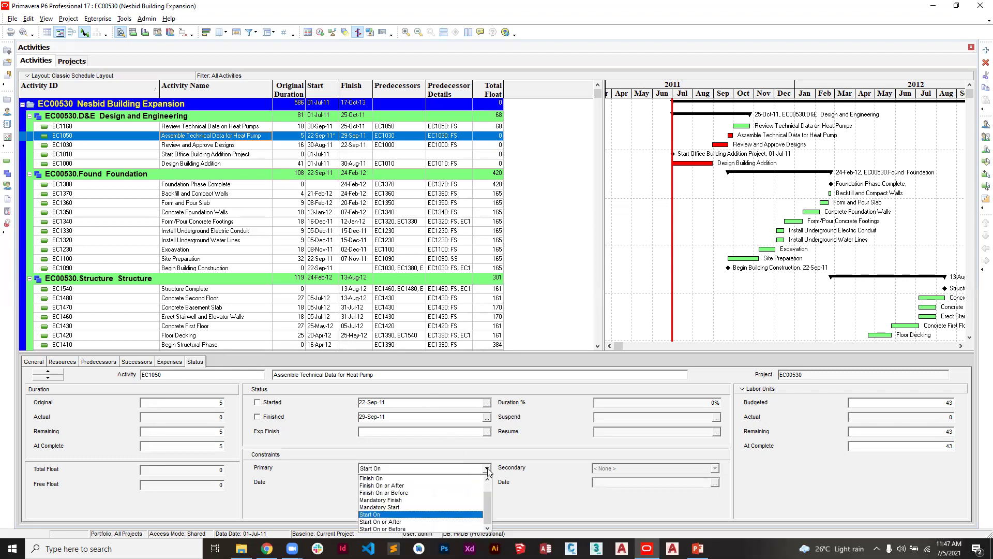
pyautogui.click(406, 478)
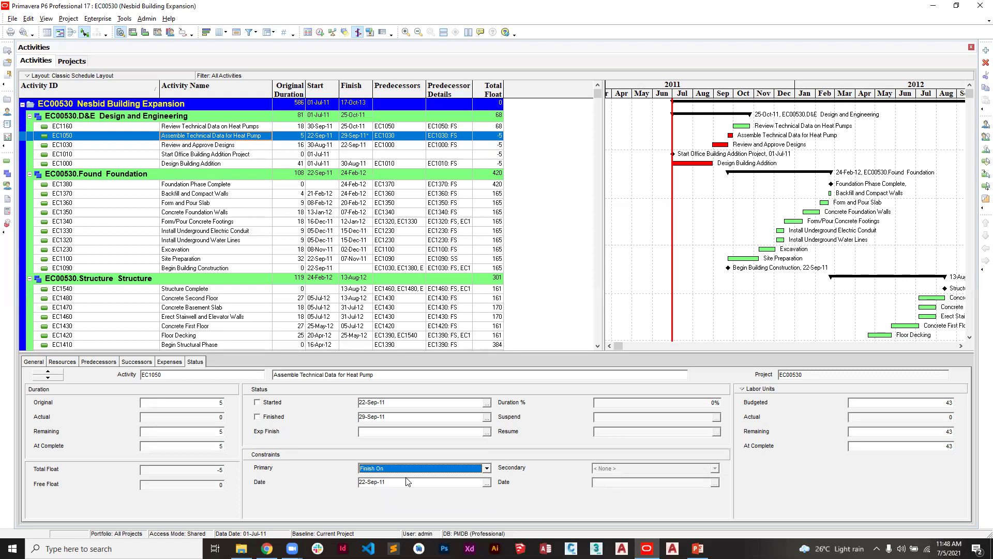
pyautogui.click(487, 468)
pyautogui.scroll(1, 439, 484)
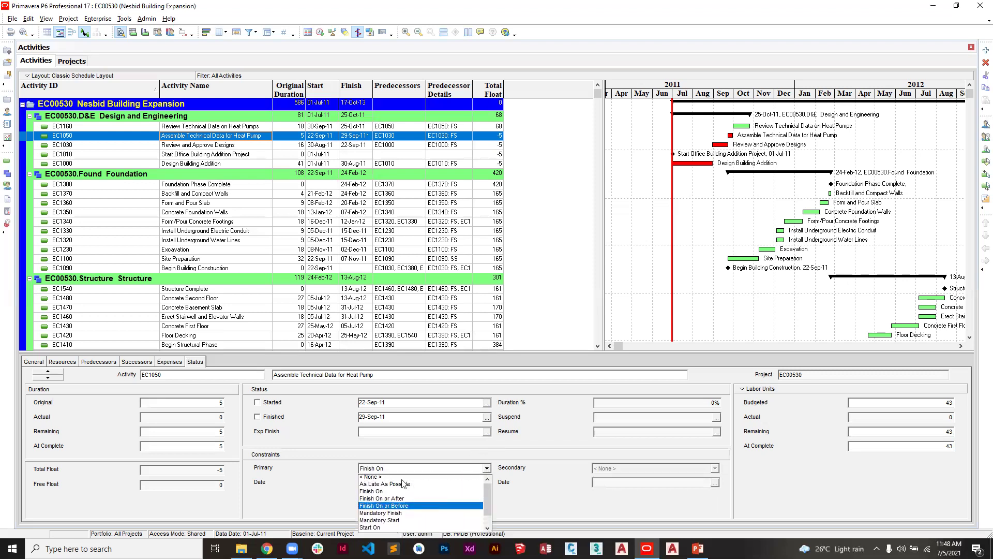
pyautogui.click(396, 478)
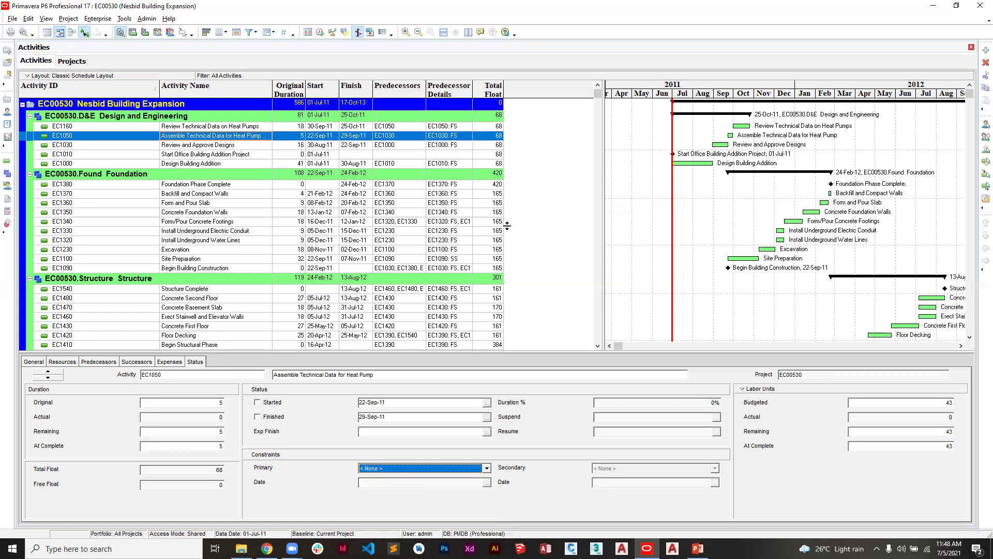
# Examine the total float of EC1160 and the predecessor, duration, start and finish date of EC1050, leaving the finish date picker without changes.
pyautogui.click(486, 126)
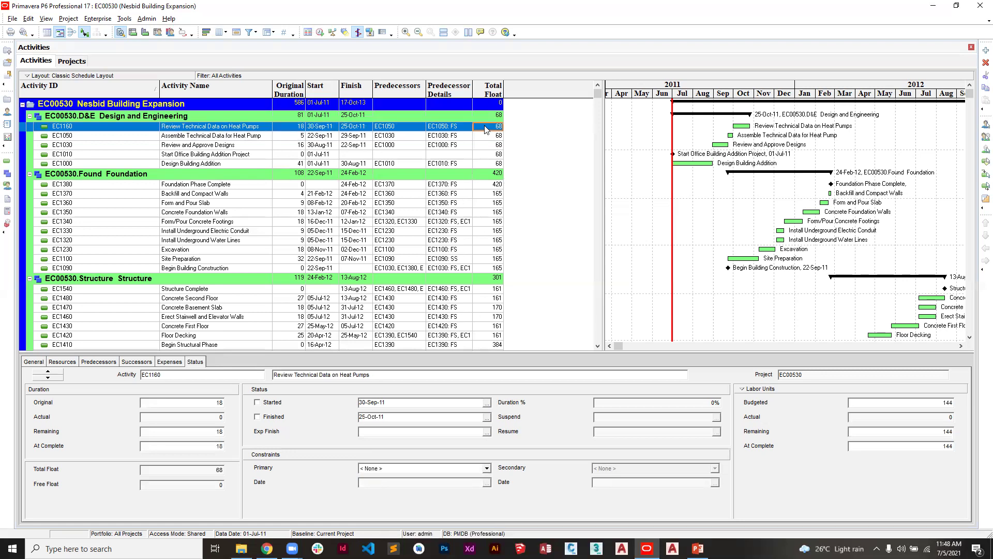
pyautogui.click(423, 136)
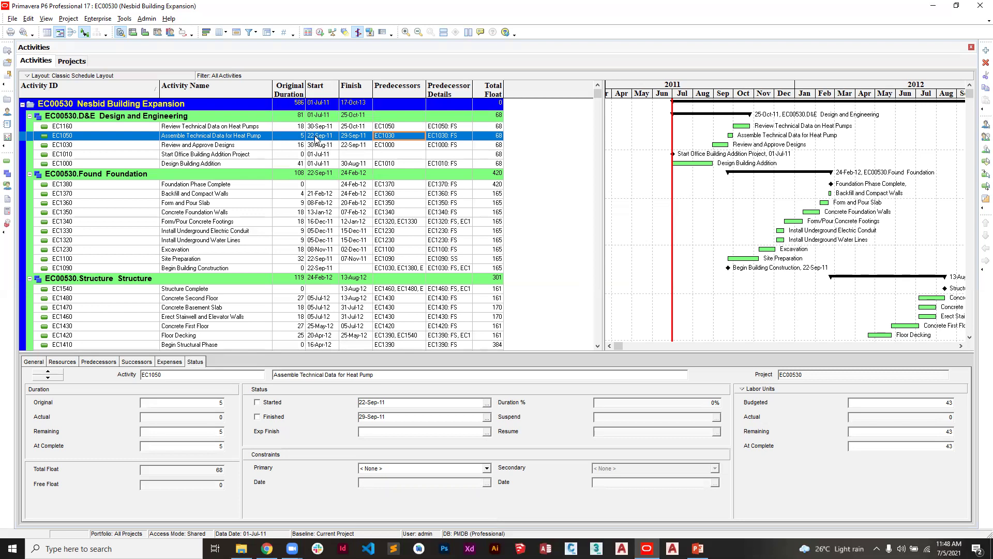
pyautogui.click(304, 137)
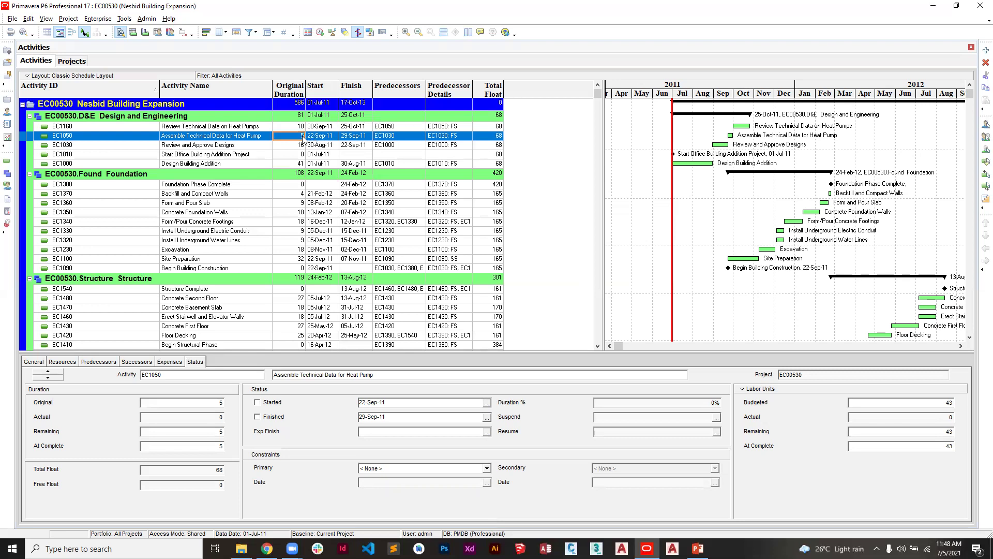
pyautogui.click(324, 139)
pyautogui.click(358, 138)
pyautogui.click(358, 138)
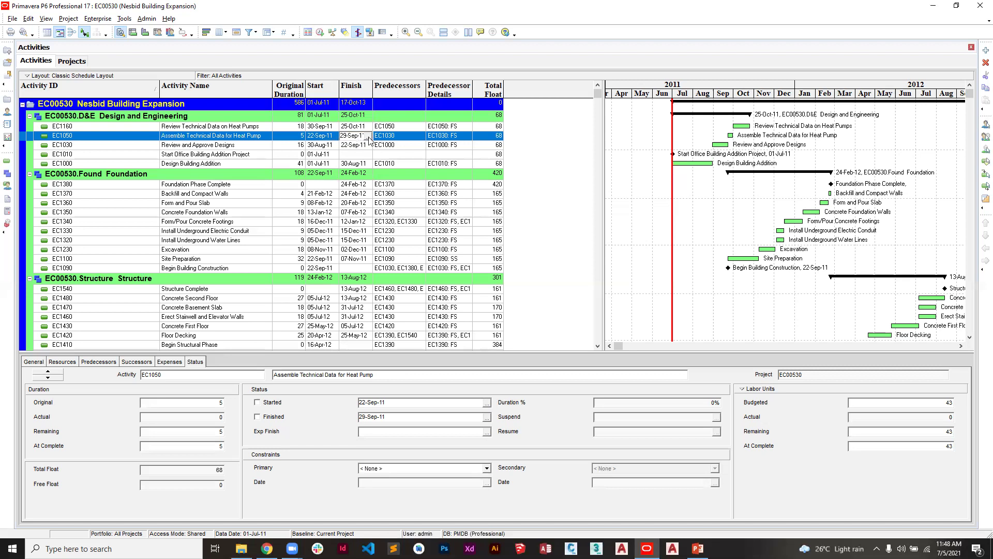
pyautogui.click(368, 137)
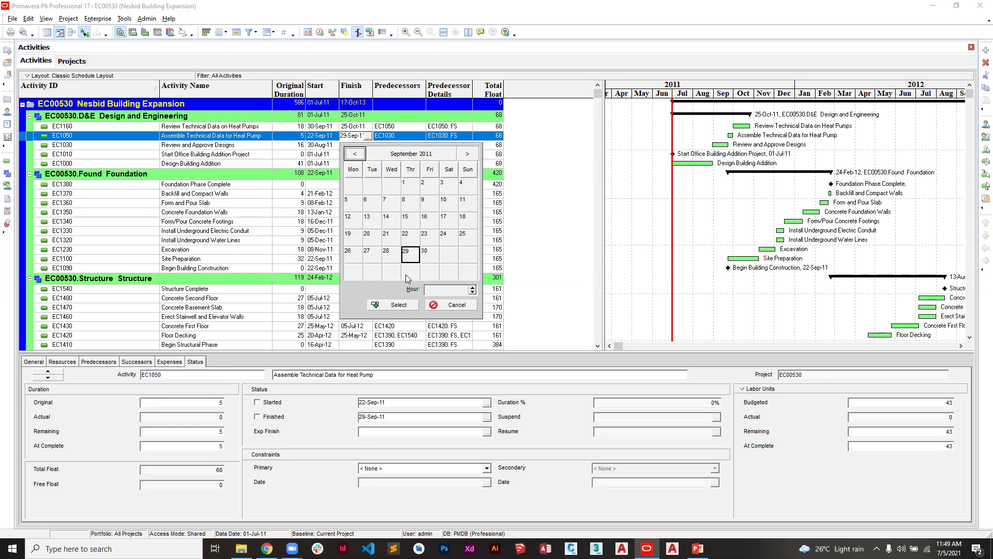
pyautogui.click(444, 304)
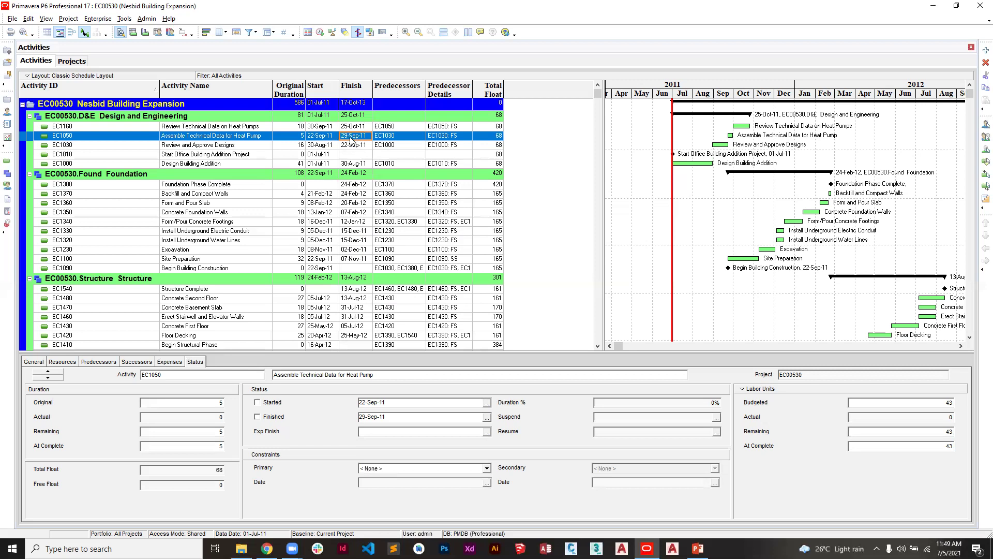
# Set the primary constraint of activity EC1050 to Finish On with the date 29-Sep-11.
pyautogui.click(486, 468)
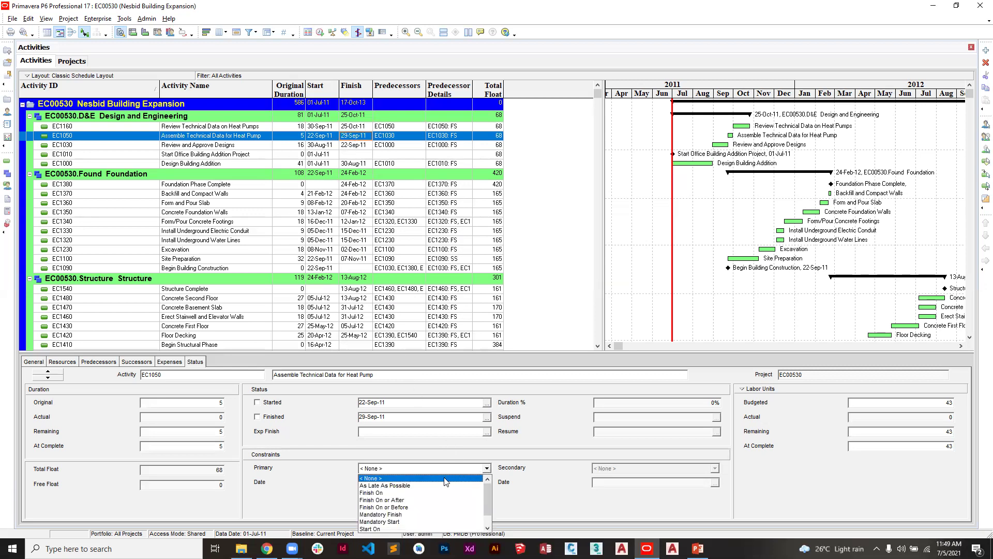
pyautogui.click(418, 493)
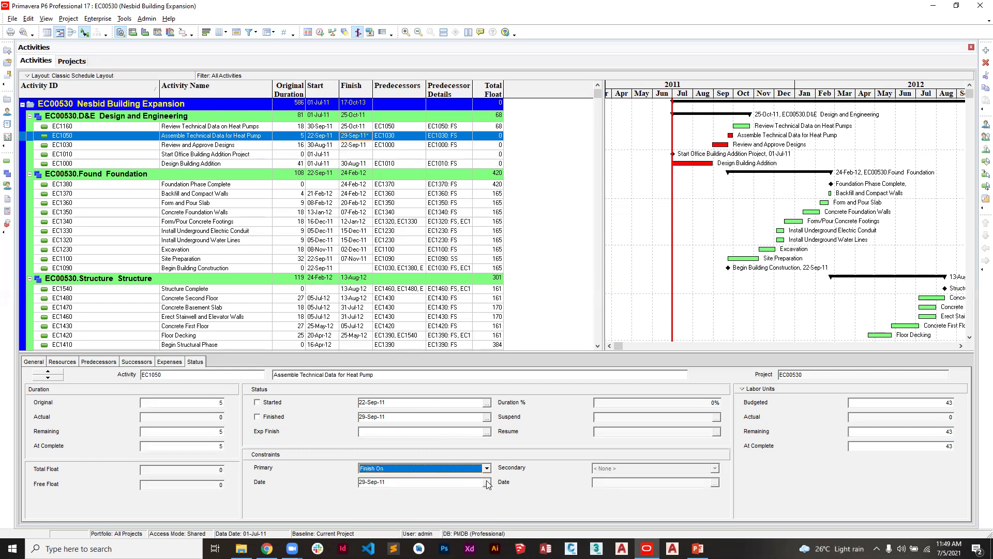
pyautogui.click(487, 482)
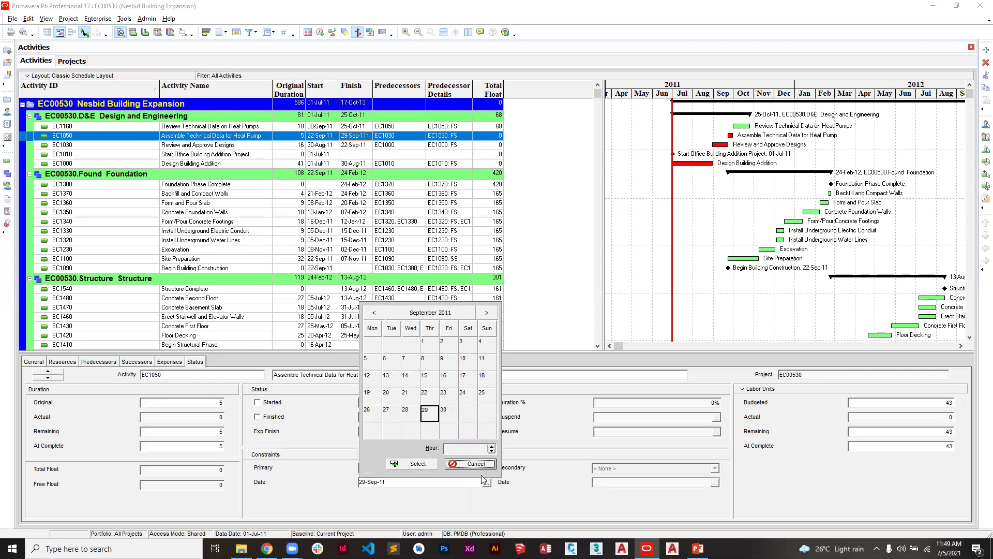
pyautogui.click(424, 412)
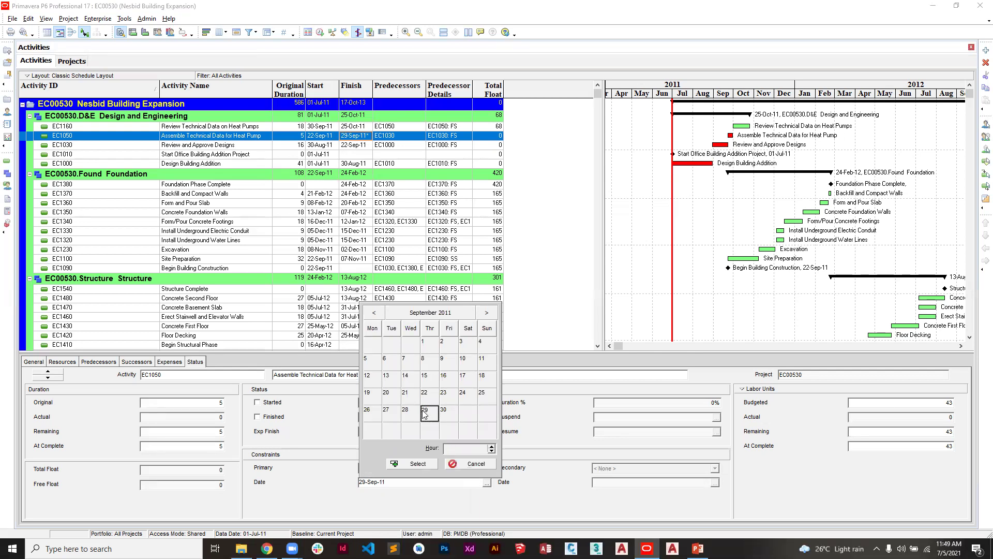
pyautogui.click(416, 464)
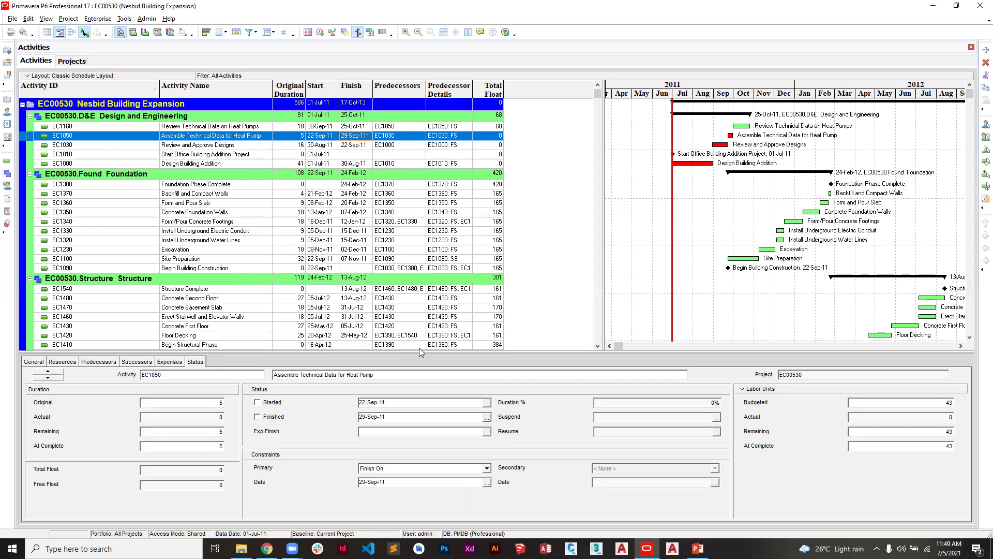
# Move the Finish On constraint date of activity EC1050 to 27-Sep-11.
pyautogui.click(487, 483)
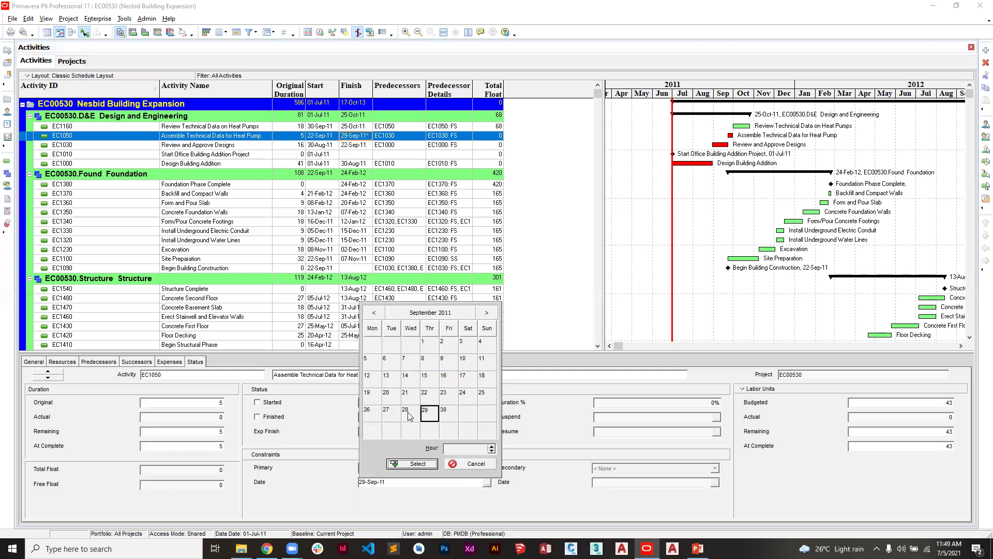
pyautogui.click(392, 413)
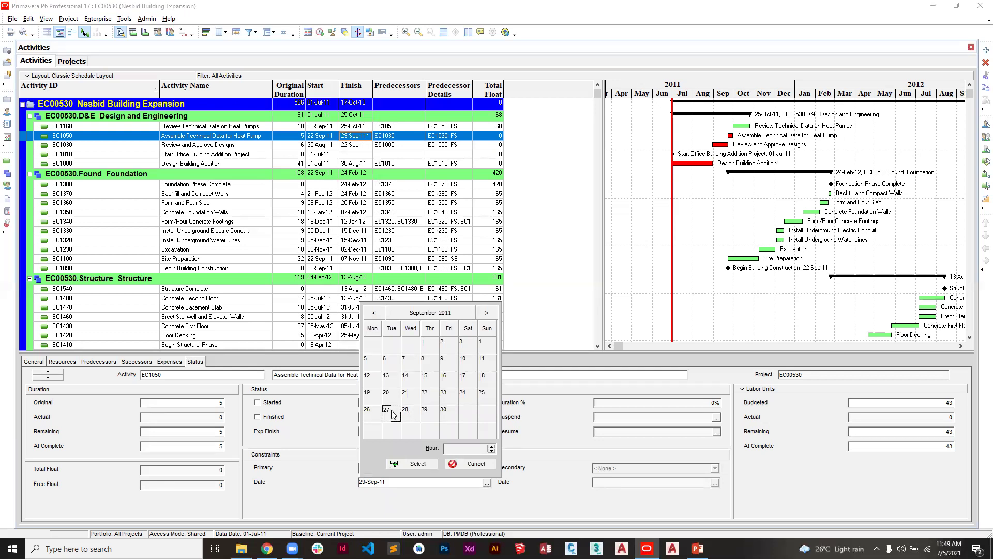
pyautogui.click(413, 463)
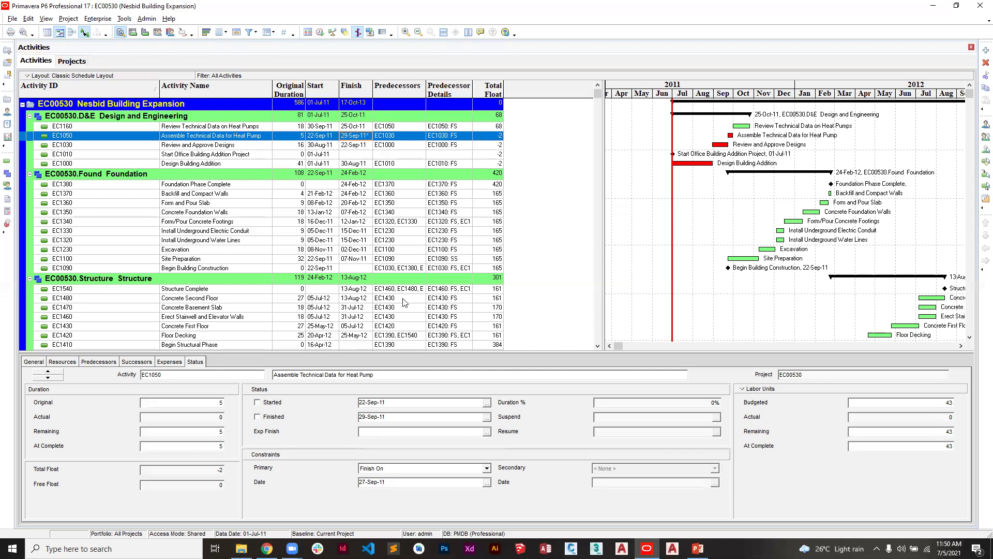
# Set the original duration of activity EC1050 to 3 and enlarge the Gantt chart area.
pyautogui.click(298, 138)
pyautogui.write('3')
pyautogui.press('Return')
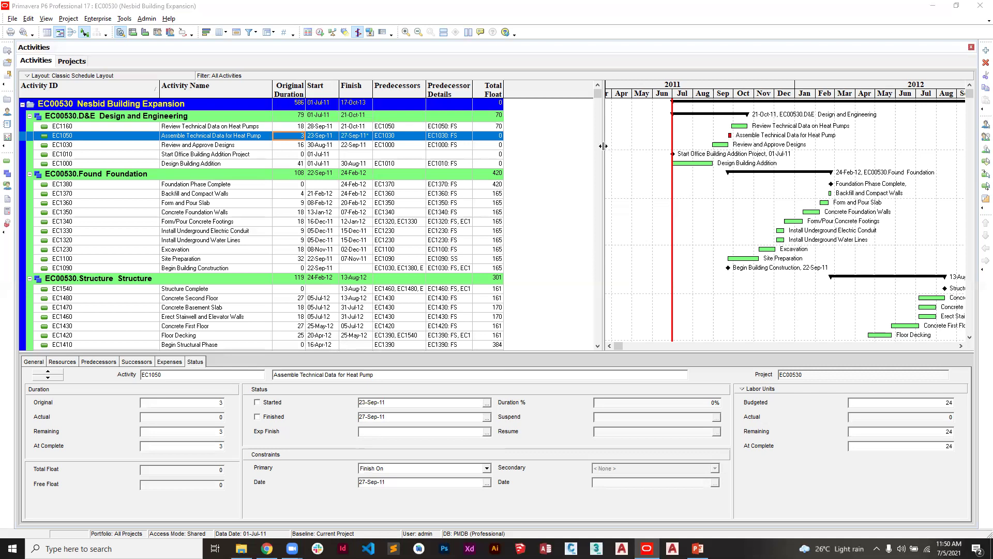
pyautogui.moveTo(603, 146); pyautogui.dragTo(520, 146)
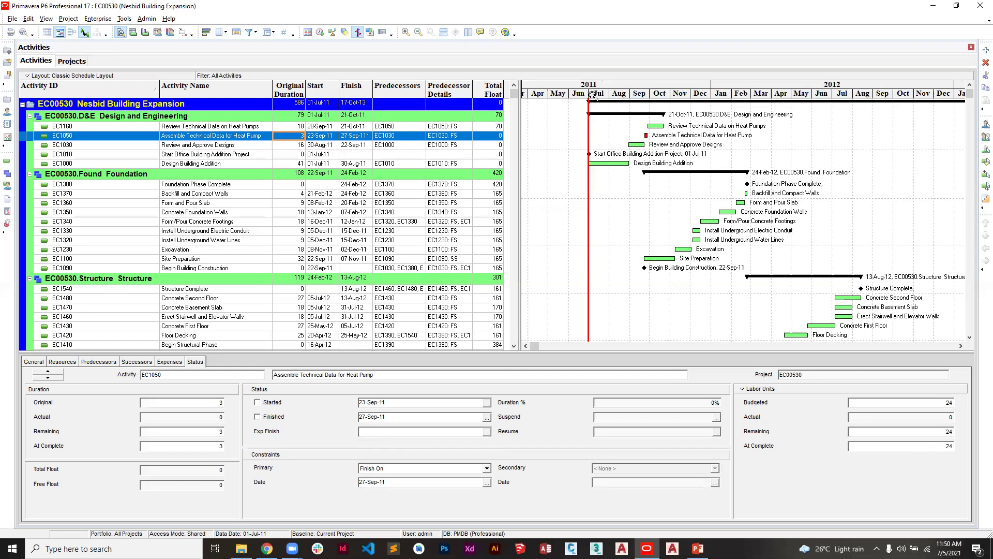
# Change the original duration of activity EC1050 to 5 and return it to 3.
pyautogui.click(298, 139)
pyautogui.write('5')
pyautogui.press('Return')
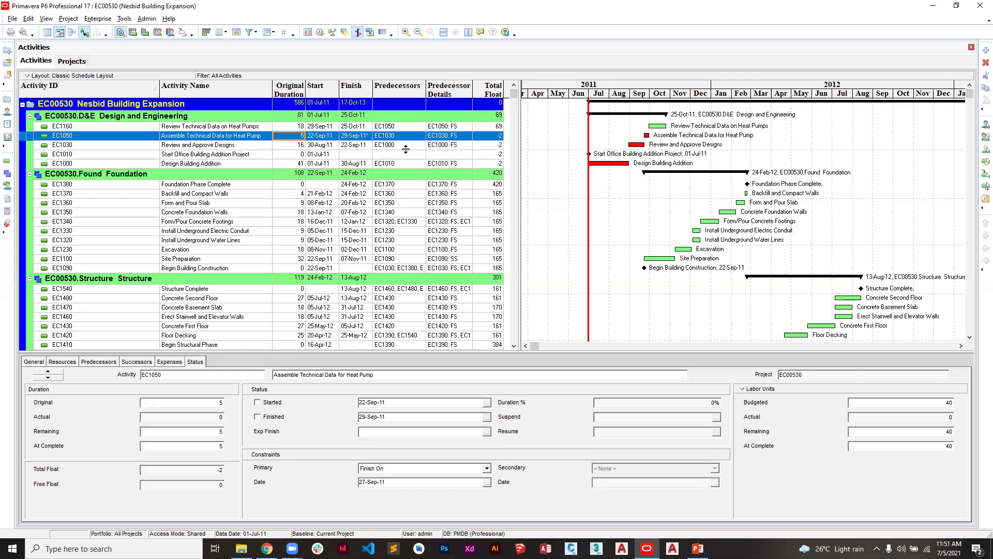
pyautogui.write('3')
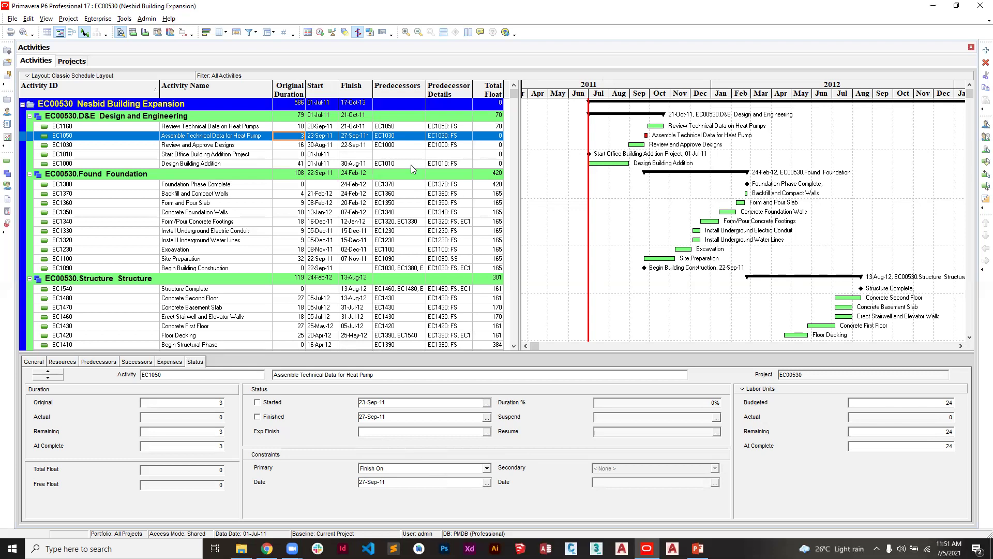
# Reschedule the project with the current data date of 01-Jul-11.
pyautogui.click(320, 33)
pyautogui.click(588, 235)
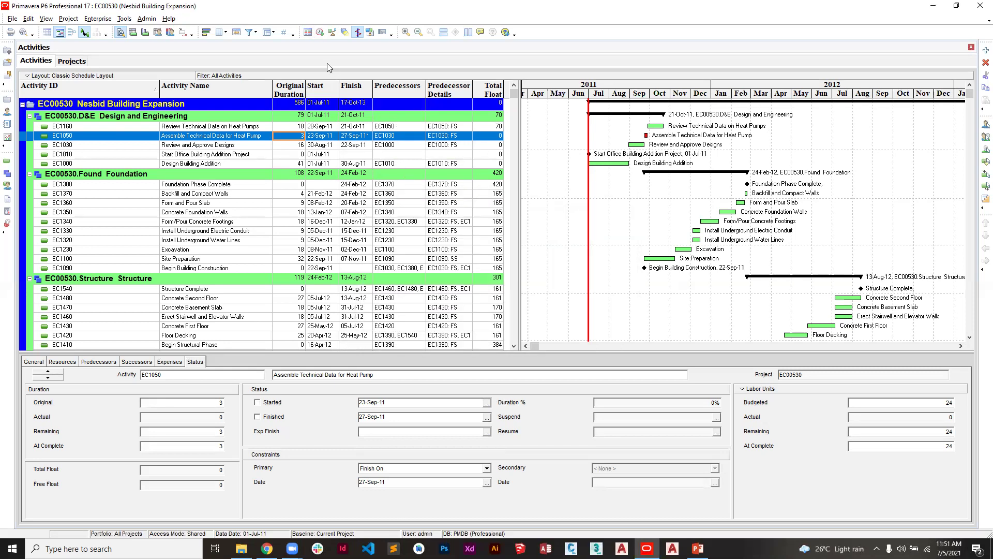
pyautogui.click(319, 33)
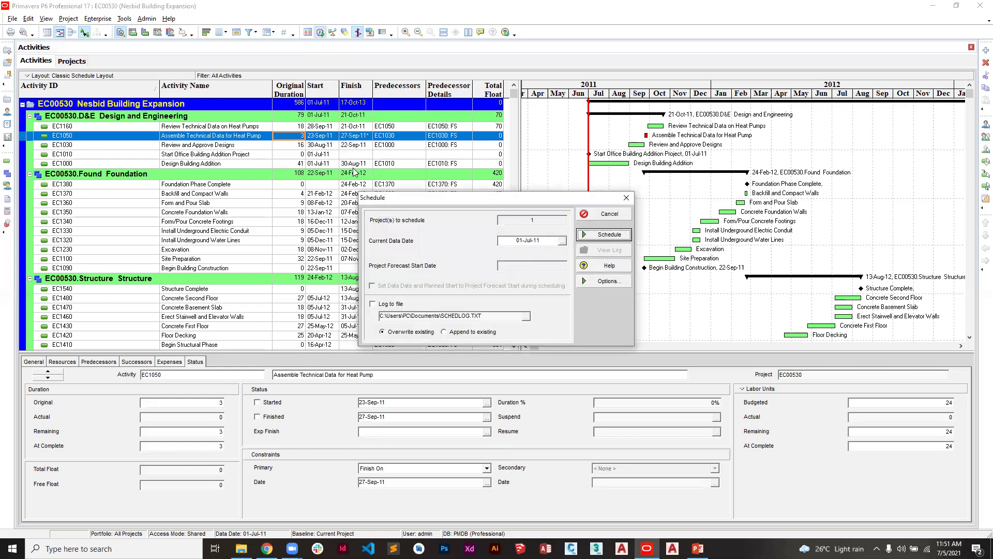
pyautogui.click(588, 283)
pyautogui.click(351, 190)
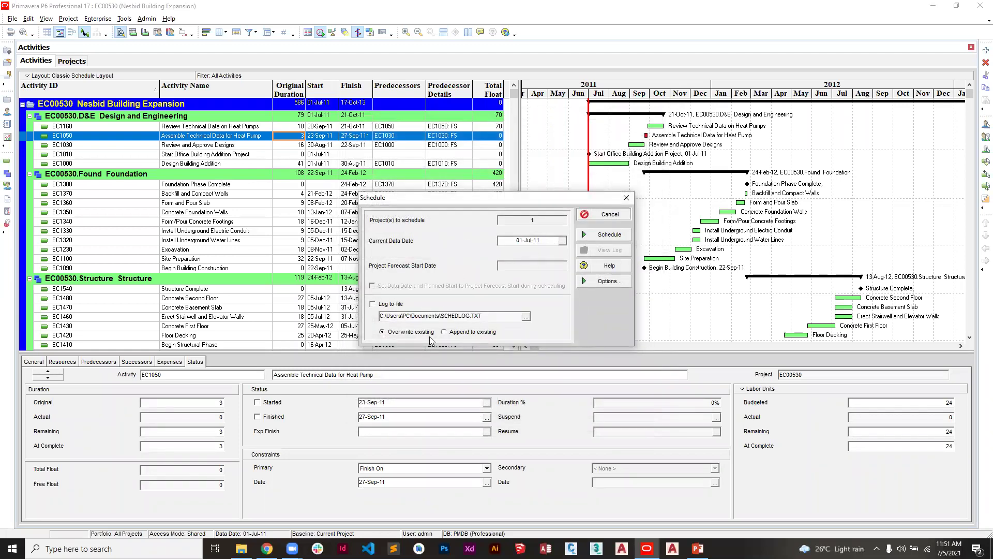
pyautogui.click(595, 212)
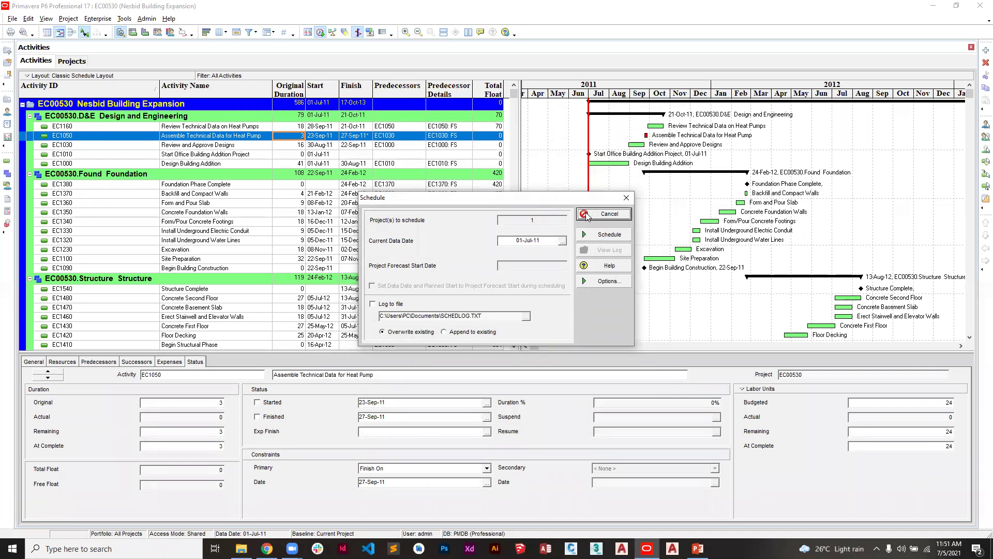
pyautogui.click(594, 213)
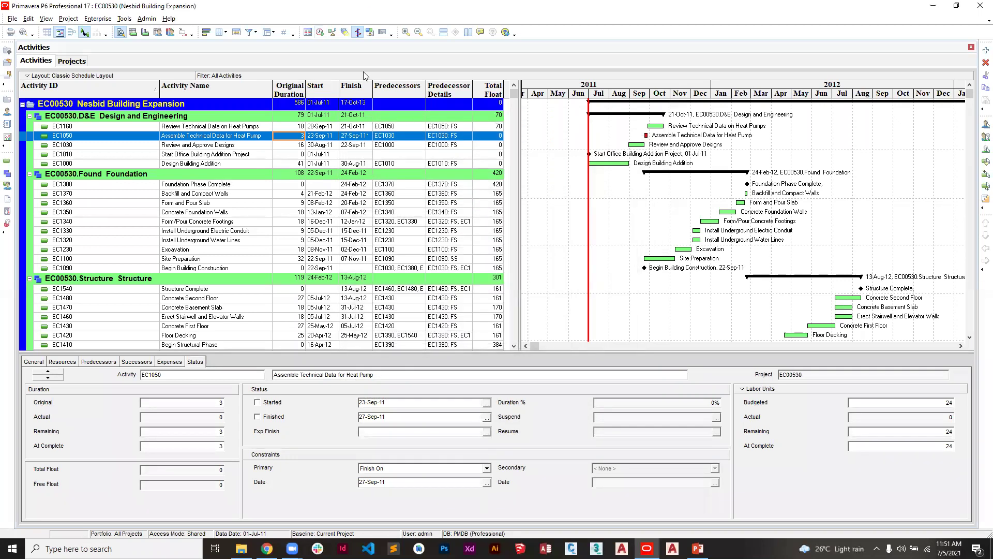
# Run the project scheduling once more and widen the activity table beside the Gantt chart.
pyautogui.click(320, 34)
pyautogui.click(600, 235)
pyautogui.moveTo(521, 134); pyautogui.dragTo(609, 128)
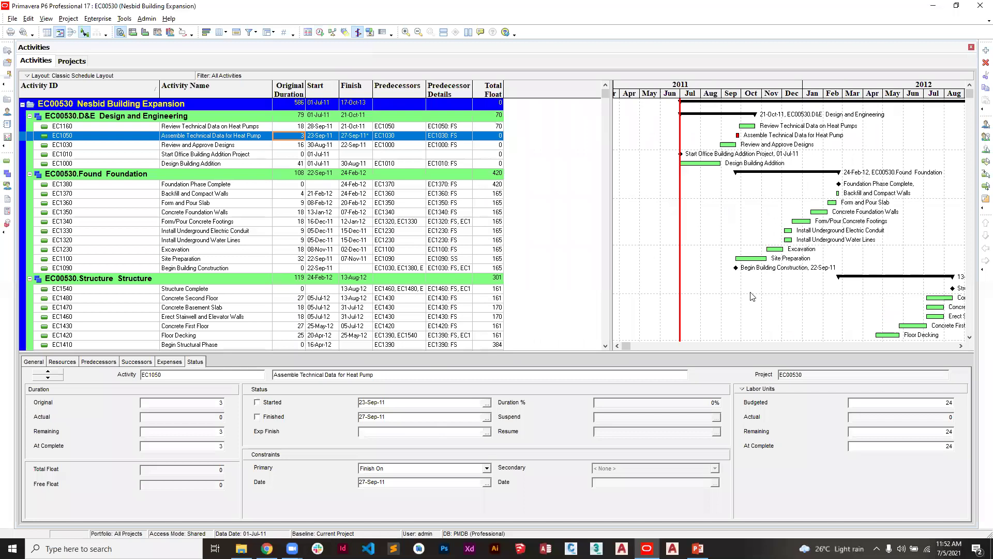
# Remove the primary constraint of activity EC1050 by choosing None.
pyautogui.click(486, 467)
pyautogui.scroll(2, 445, 468)
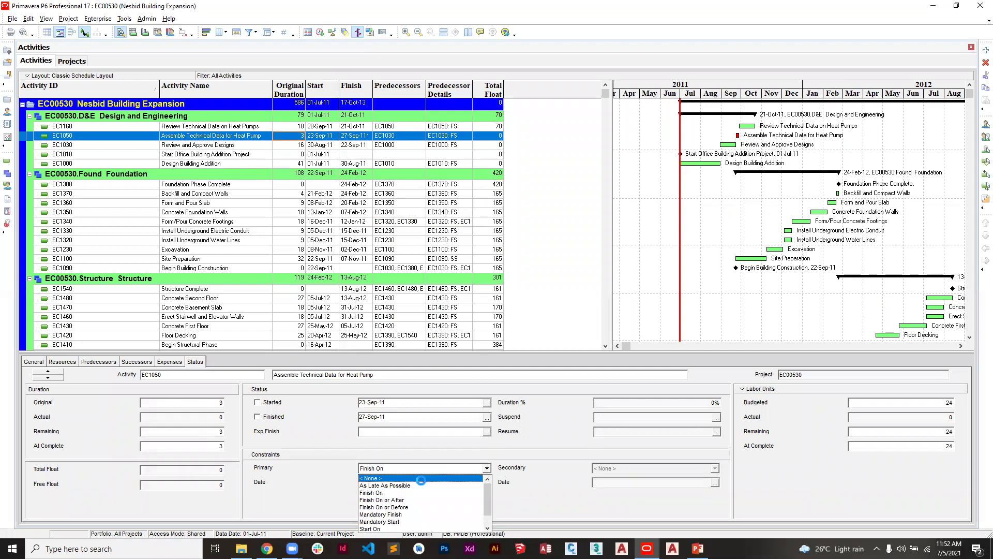
pyautogui.click(421, 479)
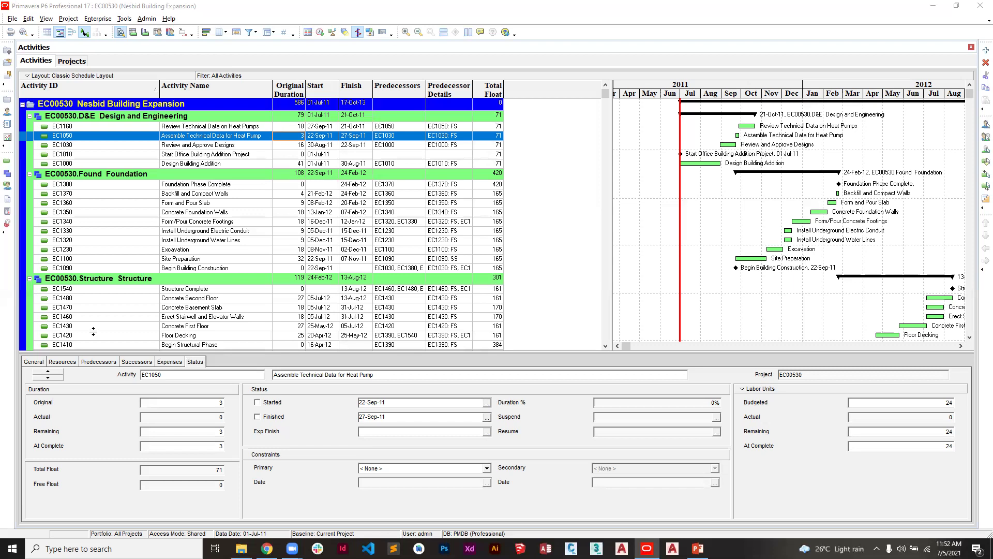
# Show the general details of activity EC1050 and open the Activity Codes dialog, dismissing its notice.
pyautogui.click(38, 365)
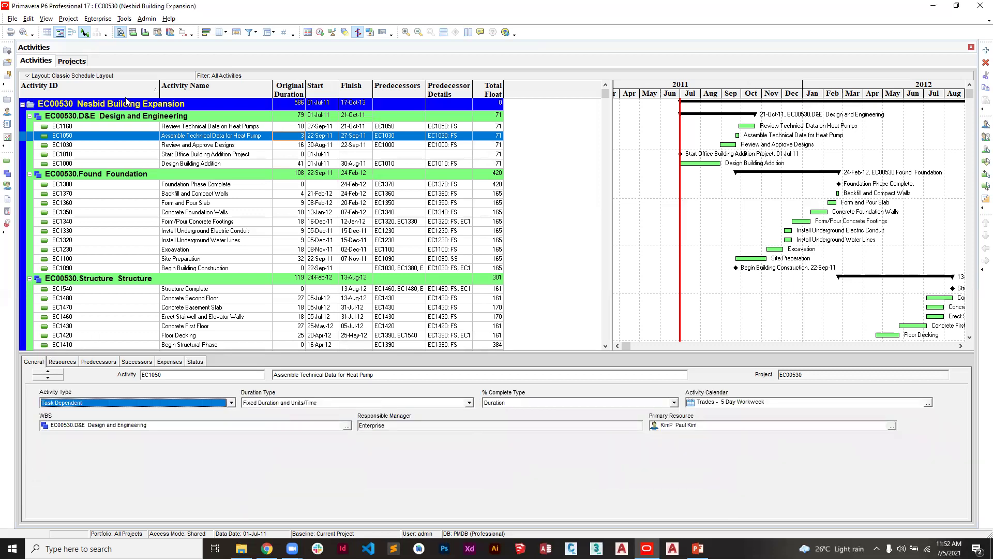
pyautogui.click(98, 19)
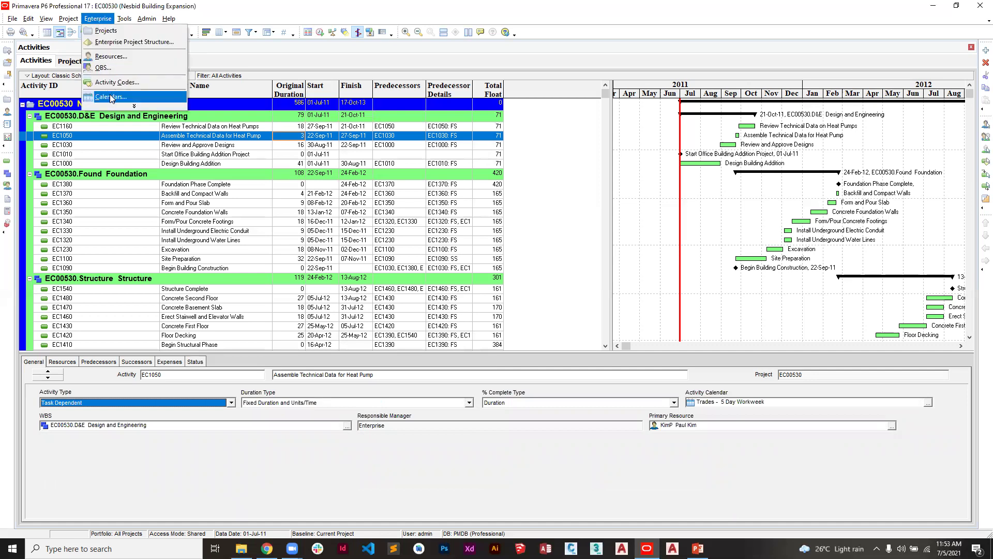
pyautogui.moveTo(131, 106)
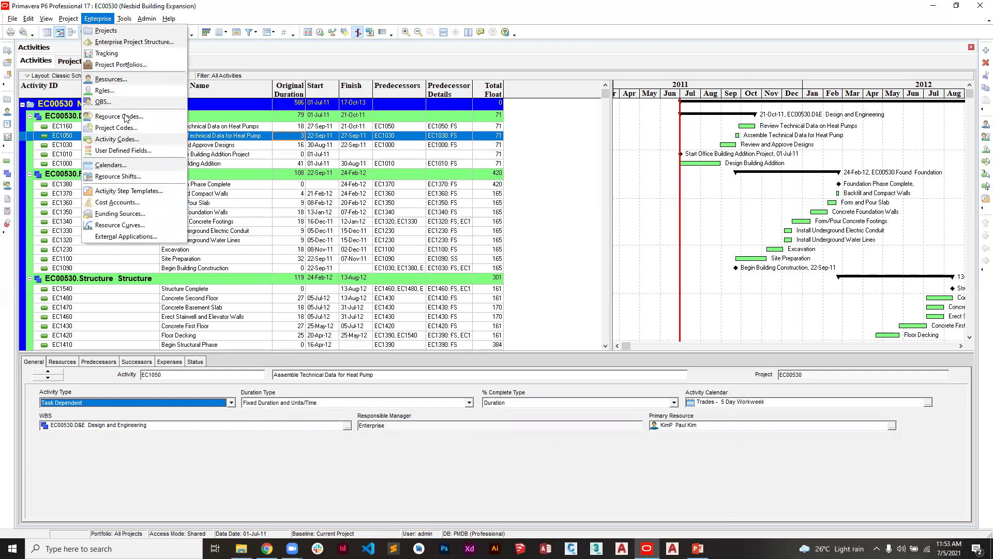
pyautogui.click(112, 140)
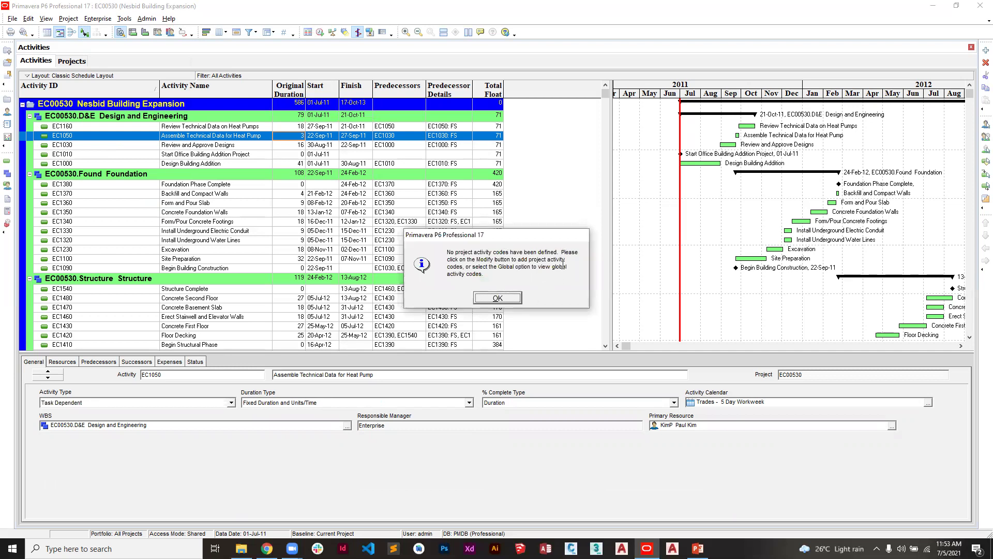
pyautogui.click(510, 302)
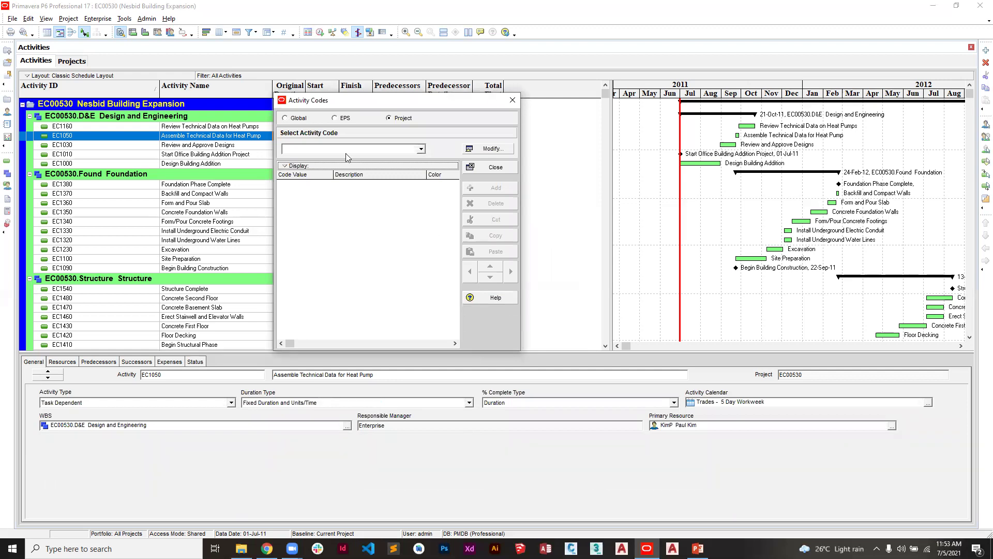
# Check the Project scope for available activity codes, briefly switching through the other scopes.
pyautogui.click(286, 118)
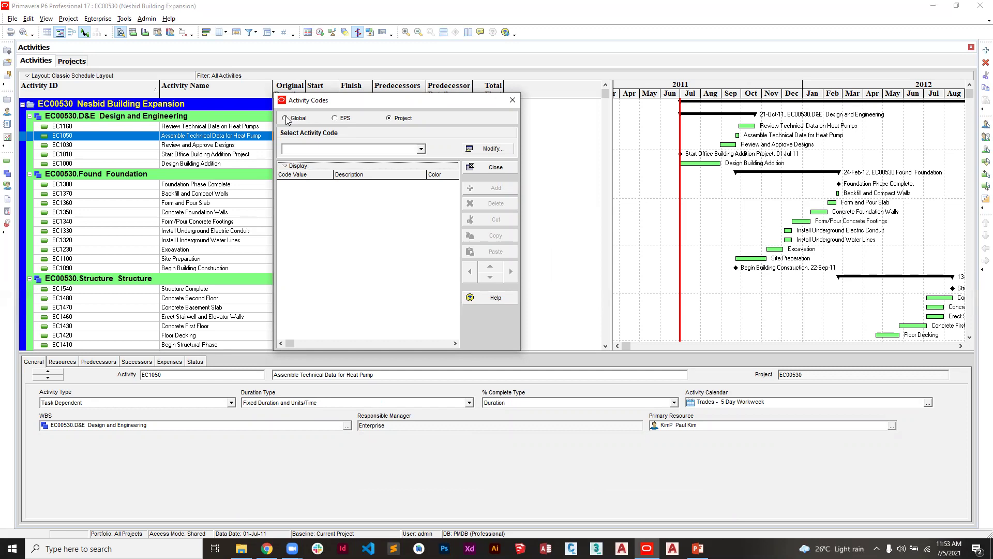
pyautogui.click(334, 119)
pyautogui.click(389, 118)
pyautogui.click(351, 150)
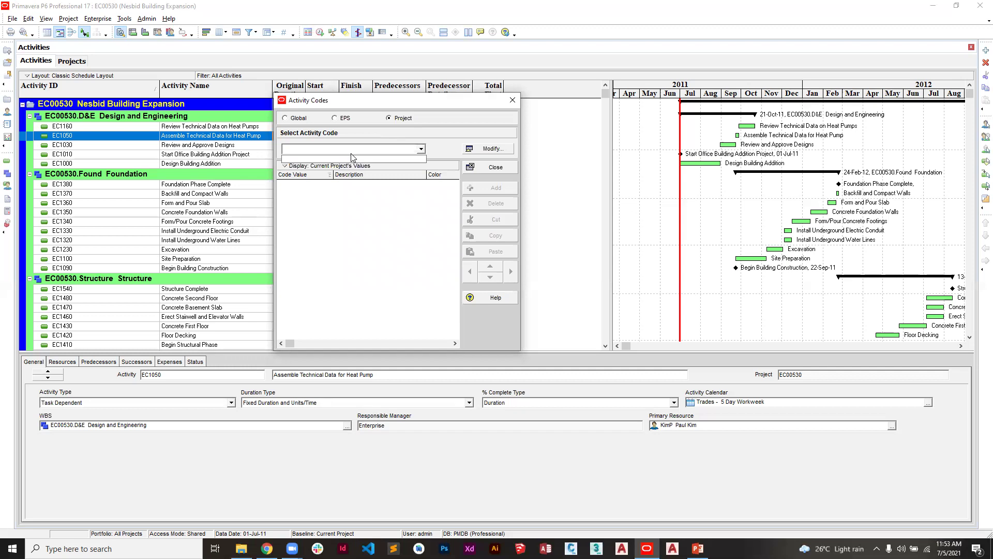
pyautogui.click(367, 155)
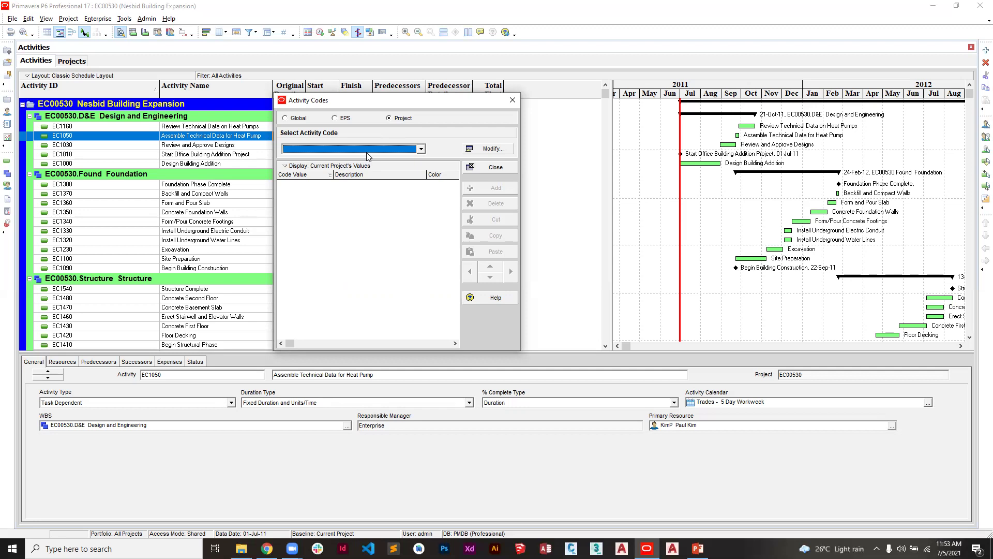
pyautogui.click(368, 153)
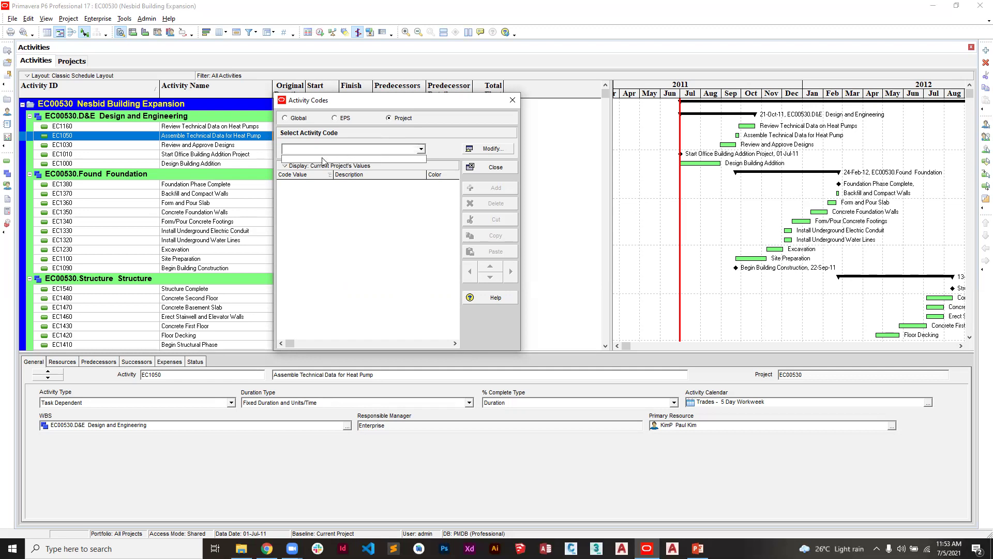
pyautogui.click(422, 150)
pyautogui.click(392, 121)
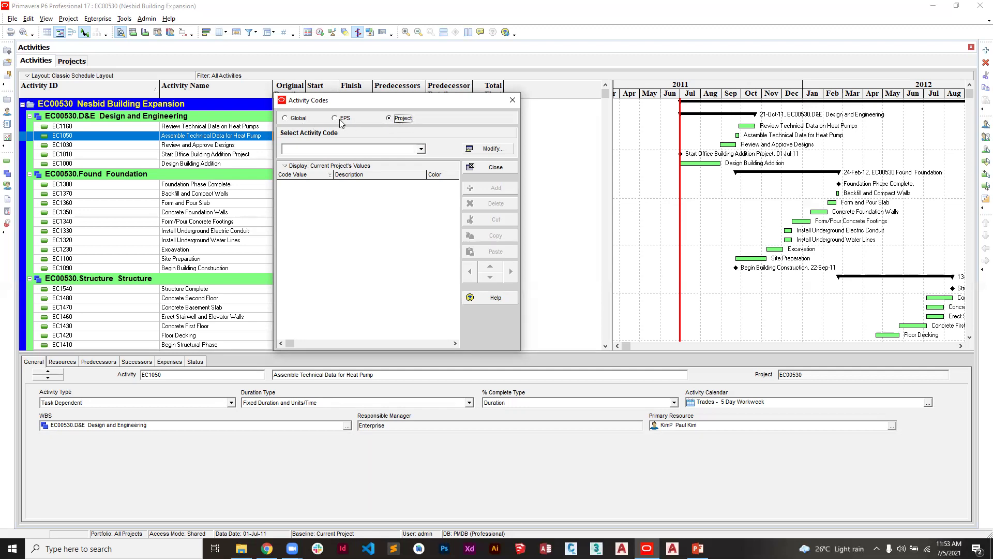
# Examine the lists of activity codes available at the Global and EPS levels.
pyautogui.click(293, 122)
pyautogui.click(421, 150)
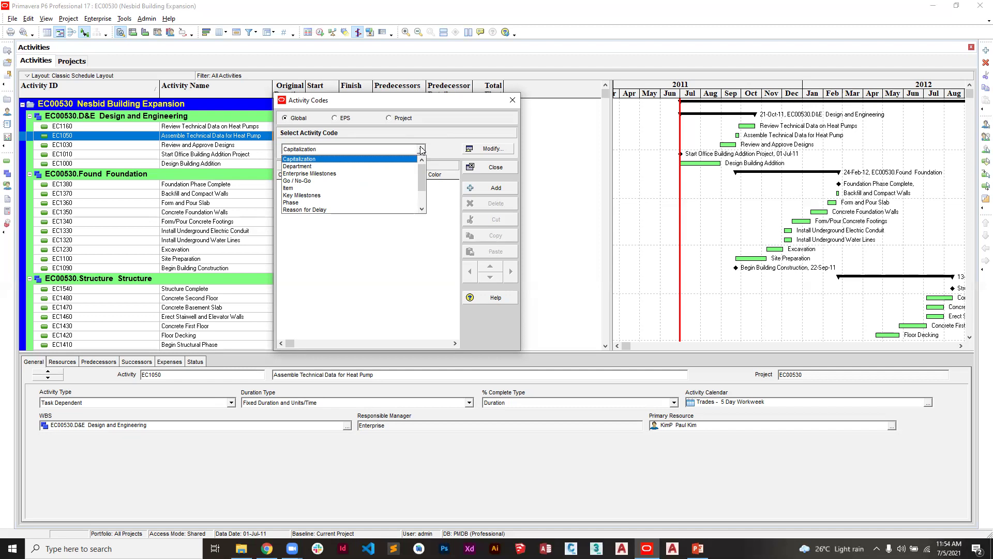
pyautogui.click(421, 150)
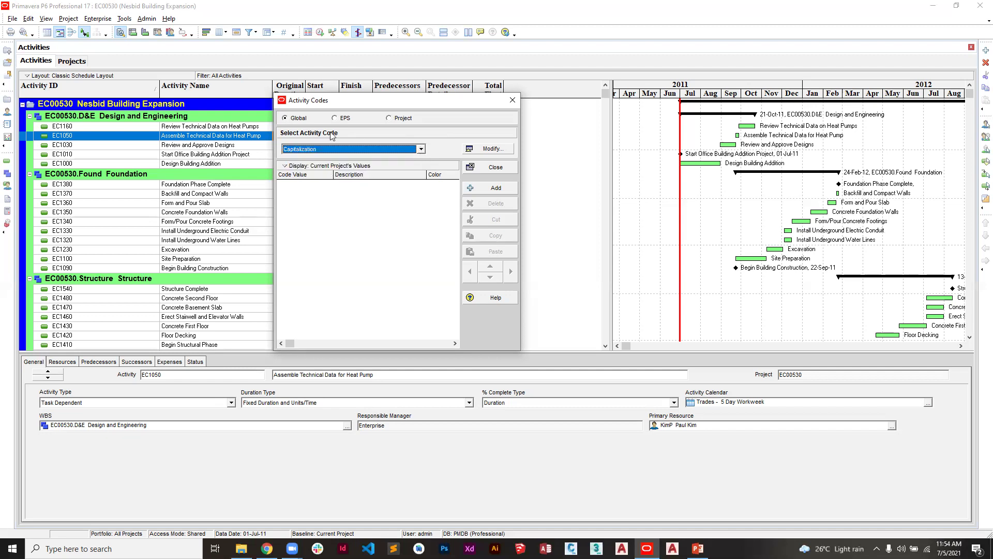
pyautogui.click(422, 150)
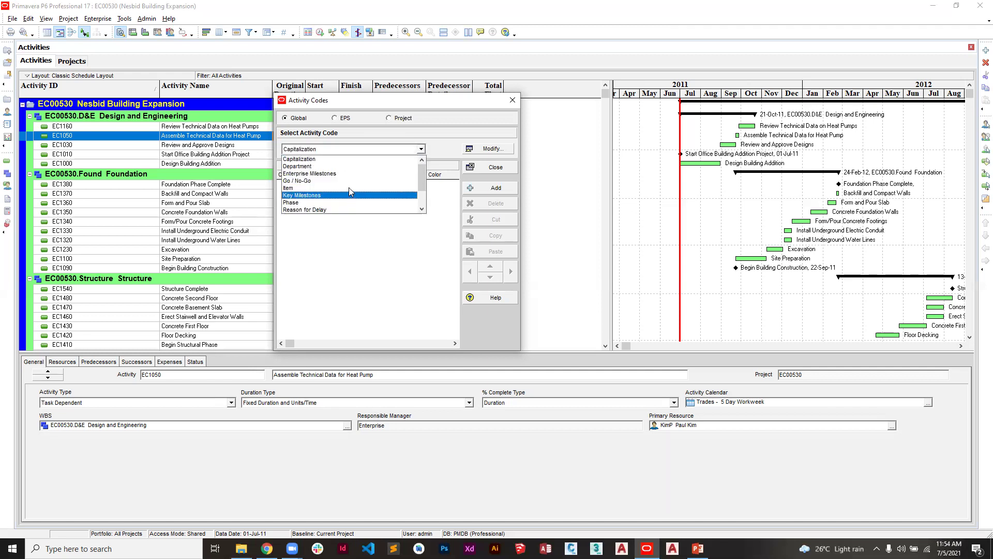
pyautogui.click(337, 117)
pyautogui.click(336, 118)
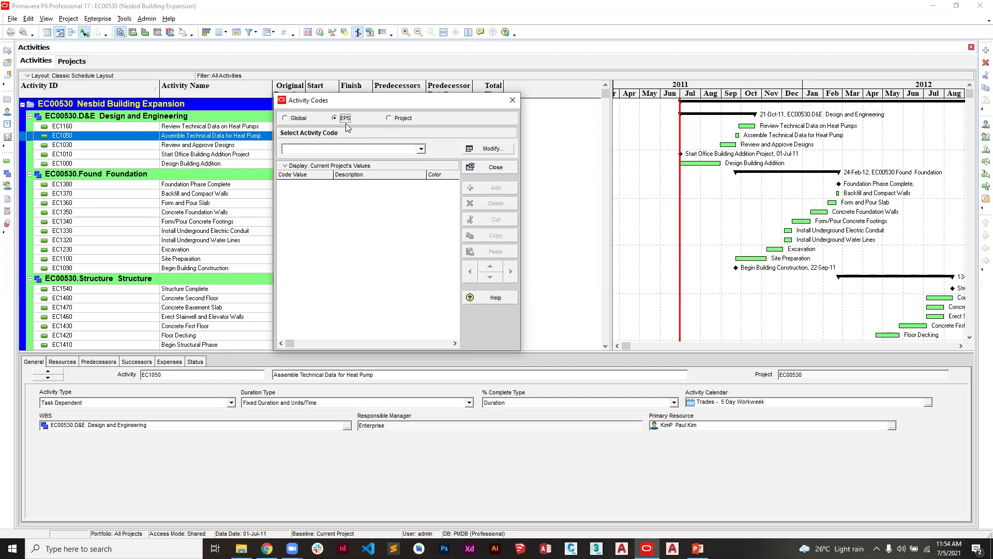
pyautogui.click(422, 152)
pyautogui.click(422, 150)
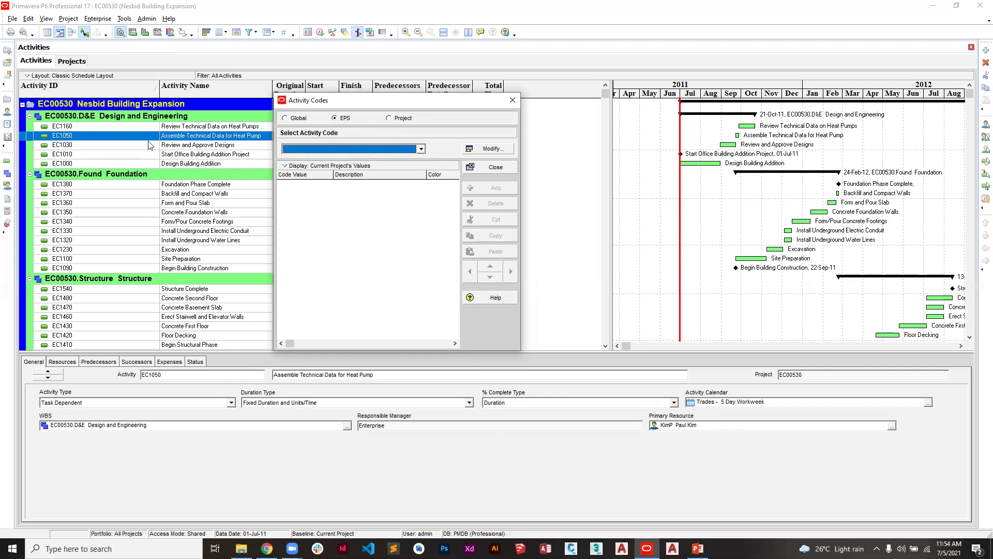
# Add a project-level activity code definition named Subcontractor.
pyautogui.click(390, 118)
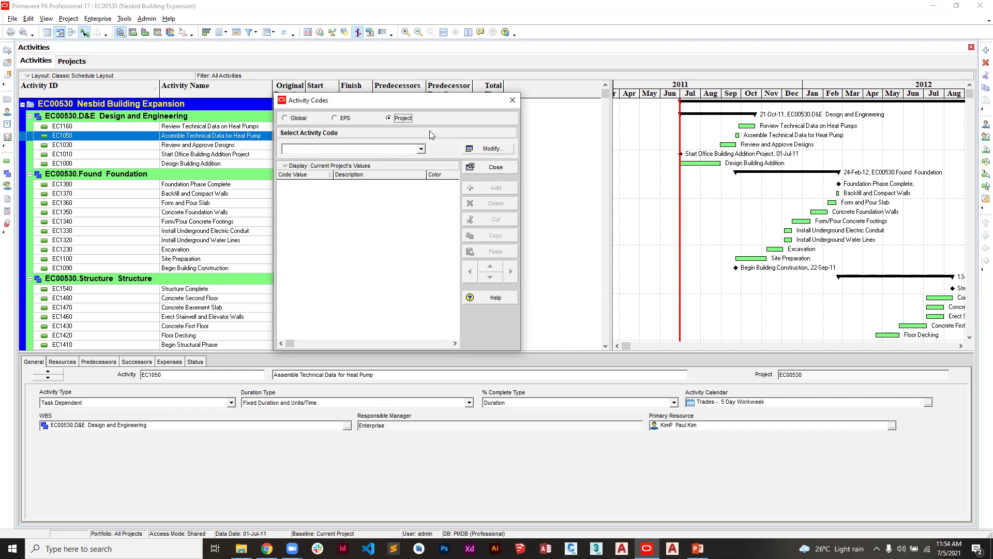
pyautogui.click(471, 150)
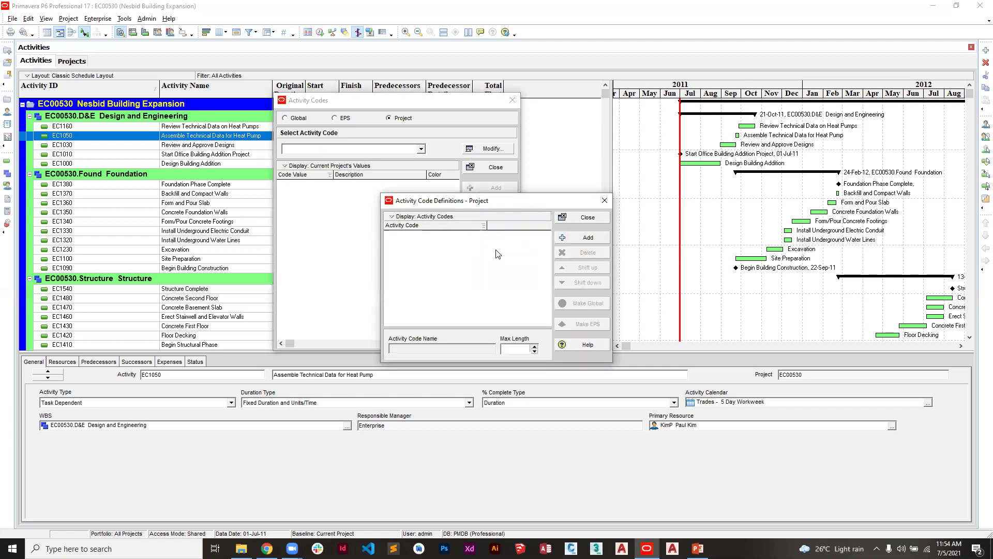
pyautogui.click(569, 240)
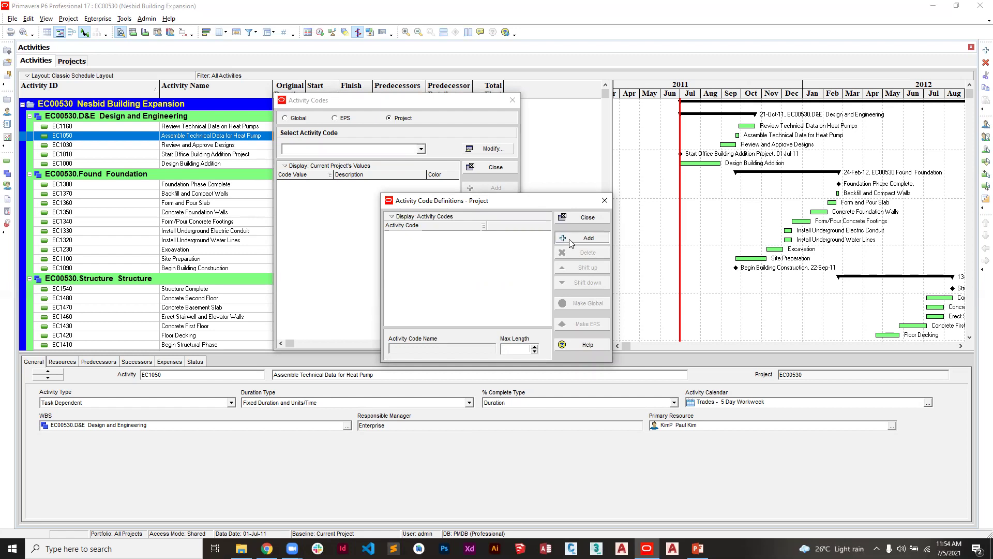
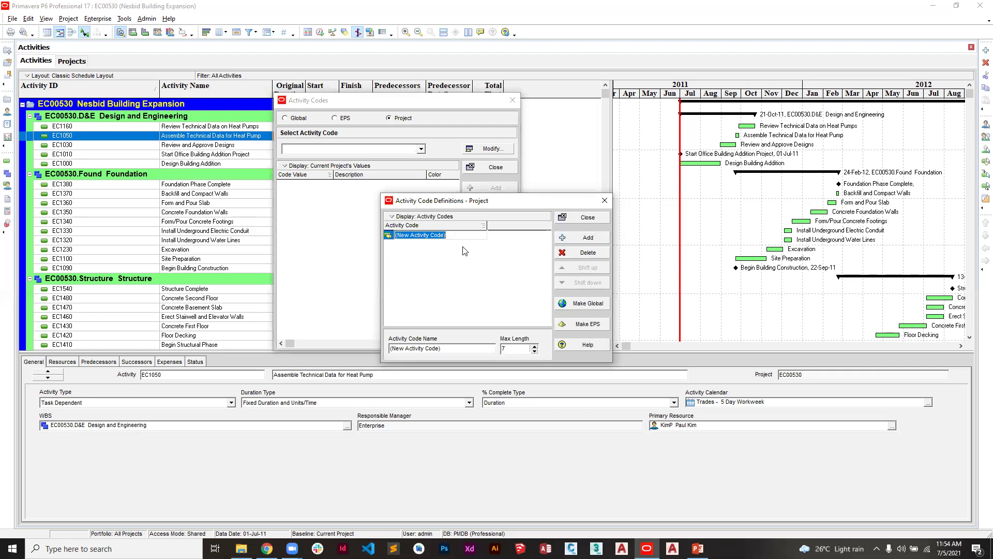
pyautogui.write('Subcontractor')
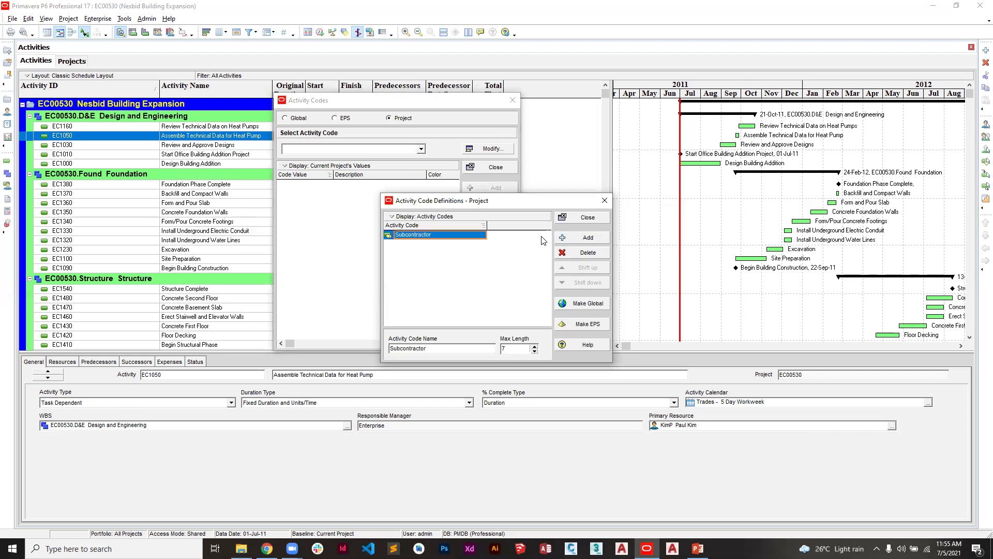
# Add a second project-level activity code named Location and close the code definitions.
pyautogui.click(585, 238)
pyautogui.write('Locatio')
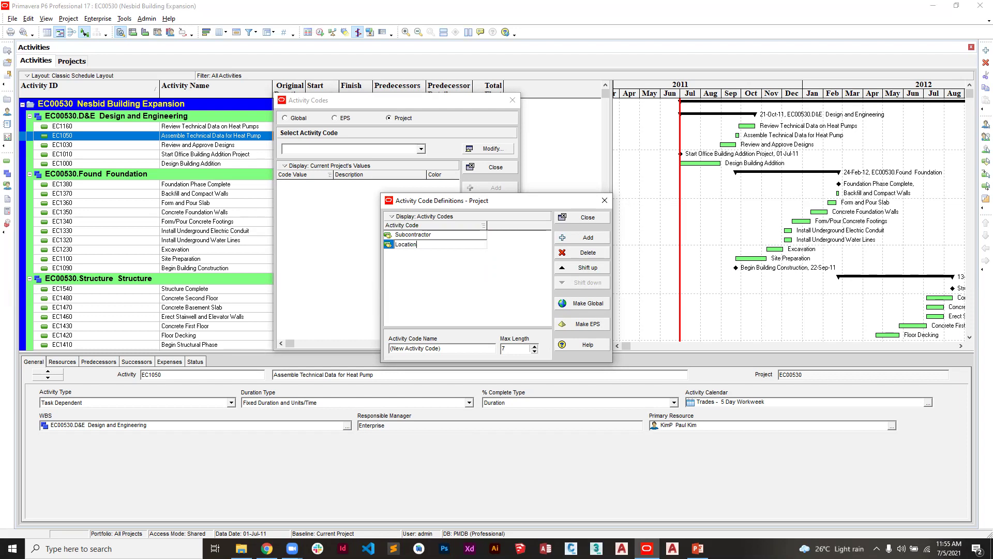
pyautogui.write('n')
pyautogui.press('Return')
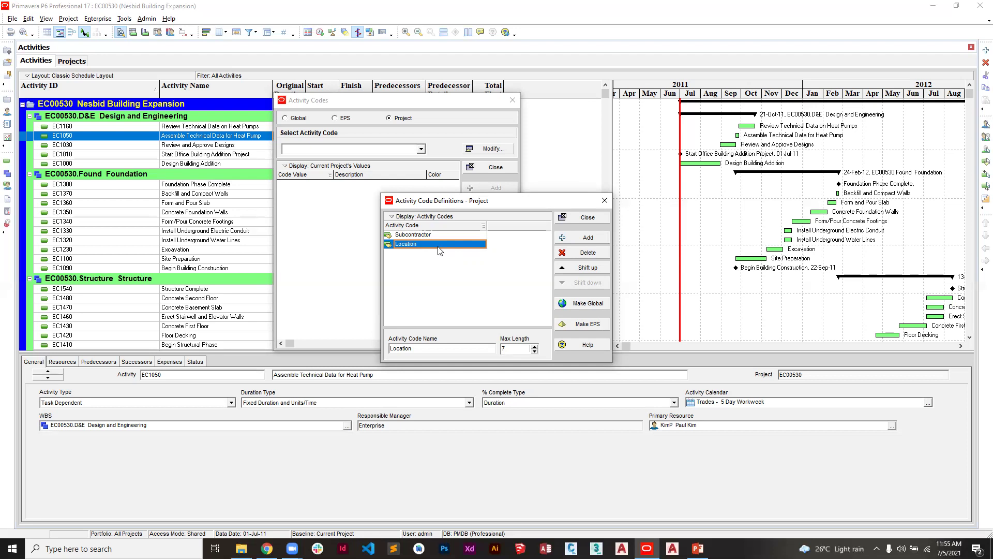
pyautogui.click(556, 218)
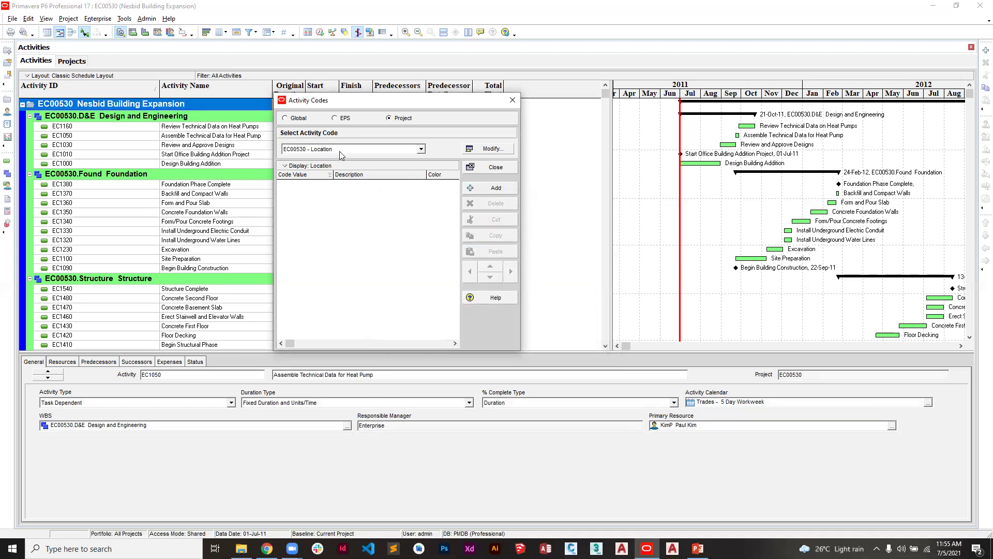
# Add a code value named MJT Con under the project's Subcontractor activity code.
pyautogui.click(419, 152)
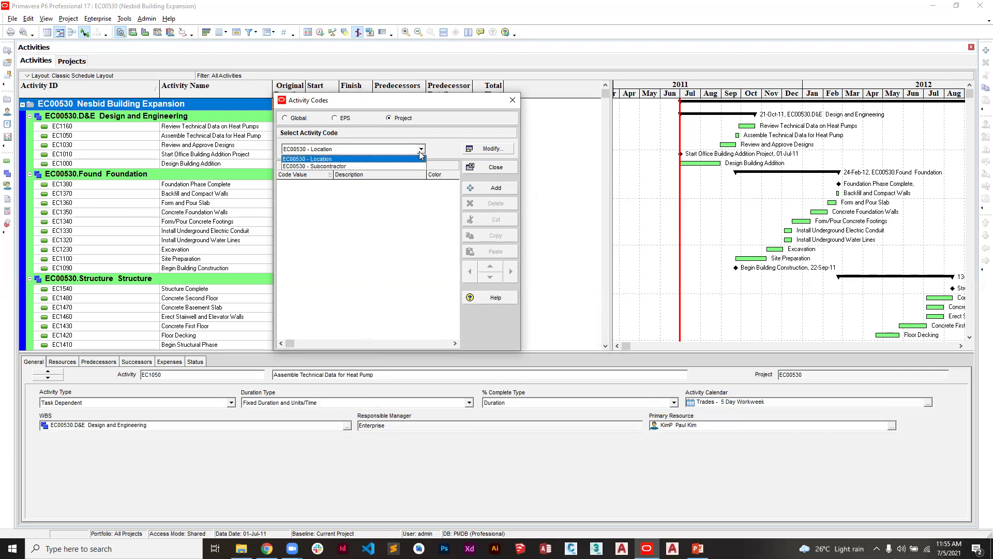
pyautogui.click(365, 166)
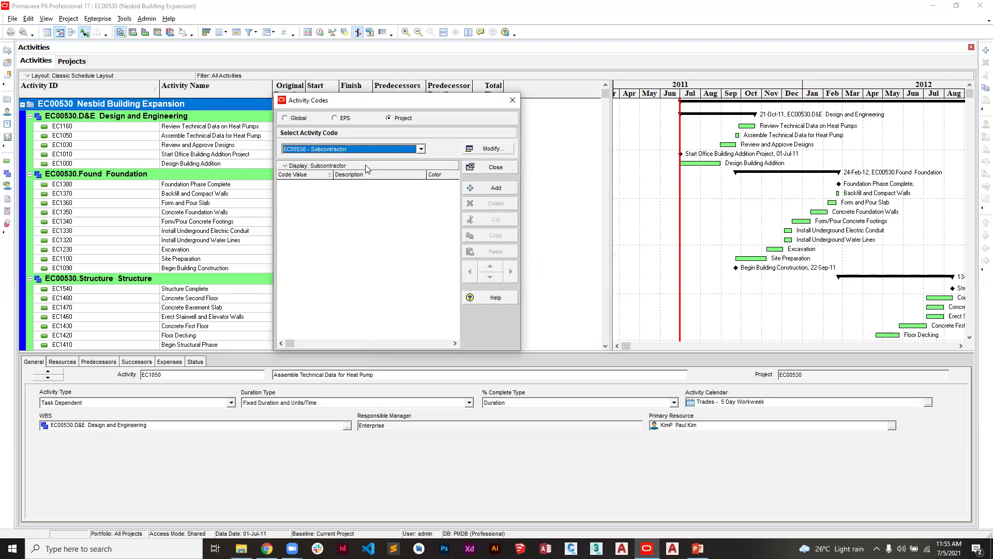
pyautogui.click(421, 149)
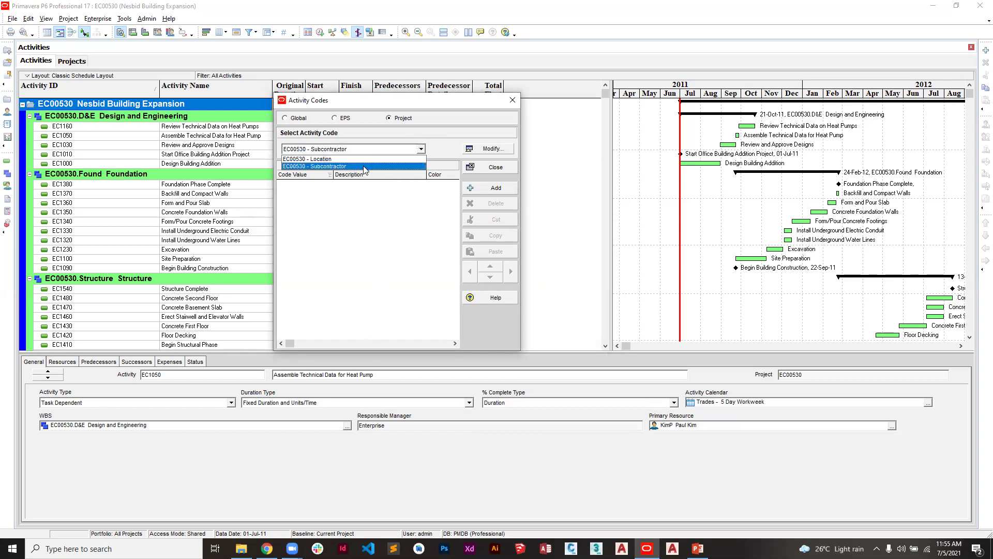
pyautogui.click(306, 166)
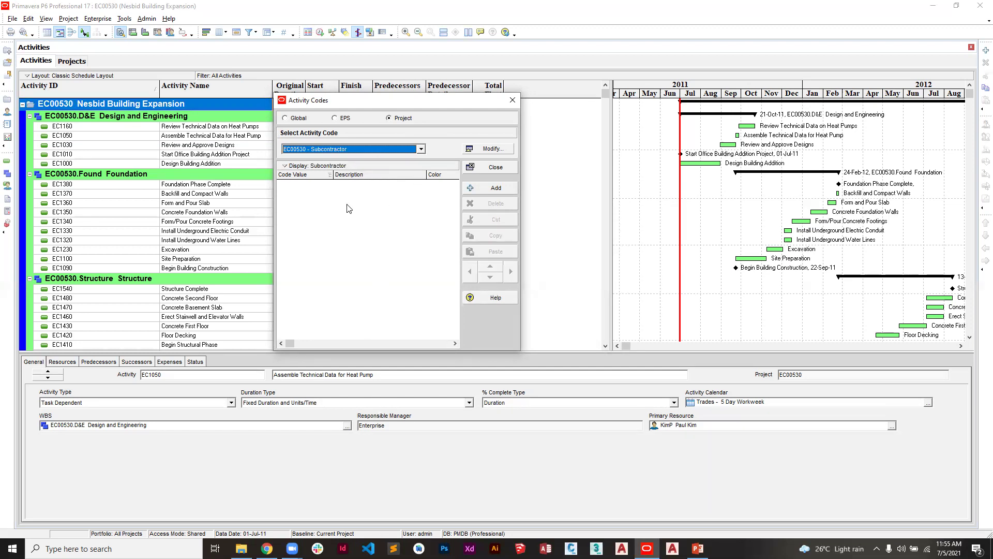
pyautogui.click(494, 189)
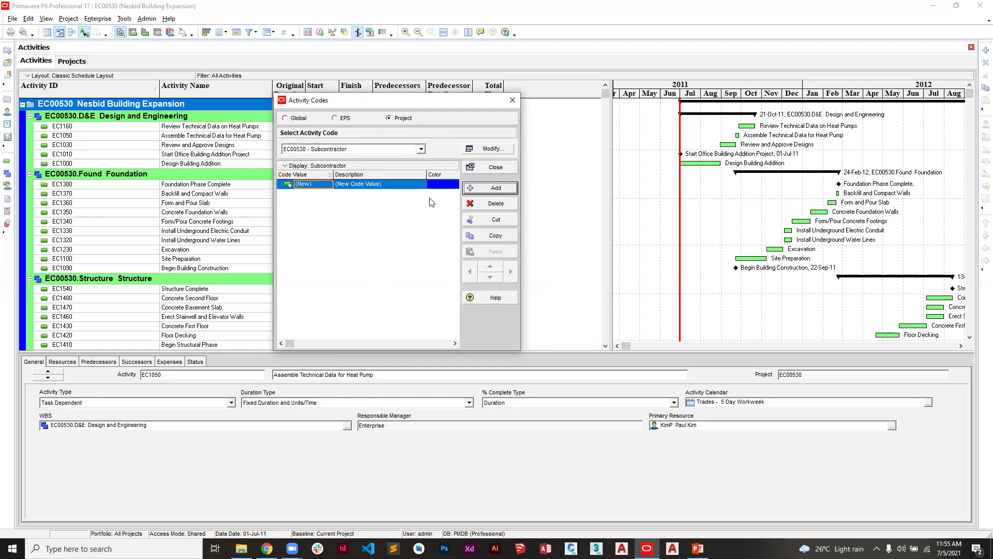
pyautogui.click(319, 186)
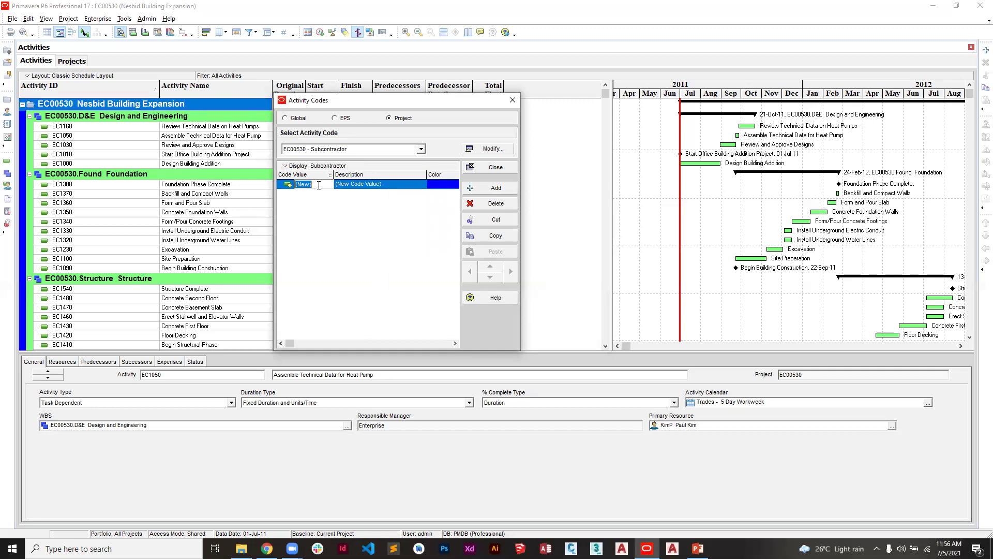
pyautogui.write('MK')
pyautogui.press('BackSpace')
pyautogui.press('BackSpace')
pyautogui.write('MJT Co')
pyautogui.click(345, 208)
# Set the maximum length of the Subcontractor activity code to 22 and close the code definitions.
pyautogui.click(482, 148)
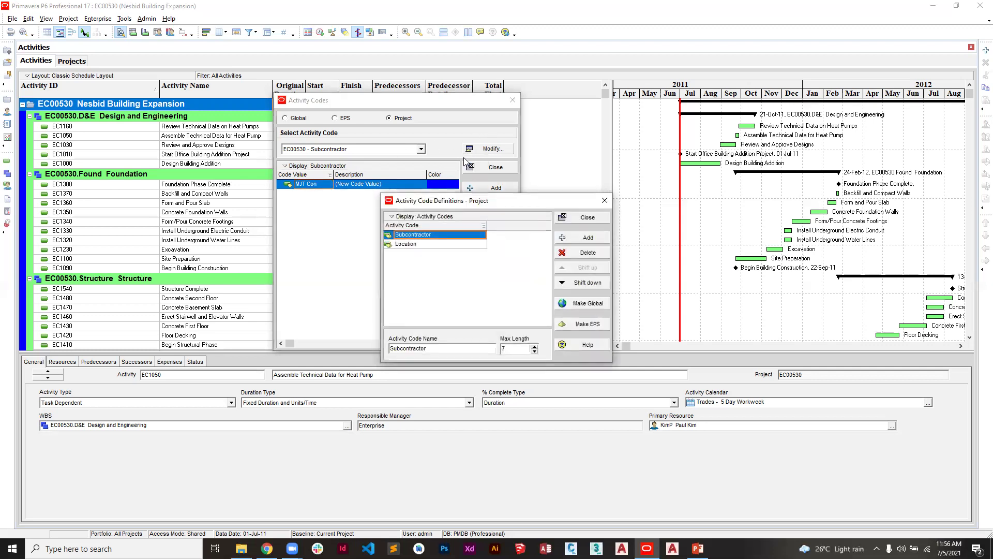
pyautogui.doubleClick(504, 349)
pyautogui.click(535, 345)
pyautogui.click(534, 346)
pyautogui.click(534, 346)
pyautogui.click(535, 345)
pyautogui.click(535, 346)
pyautogui.click(534, 345)
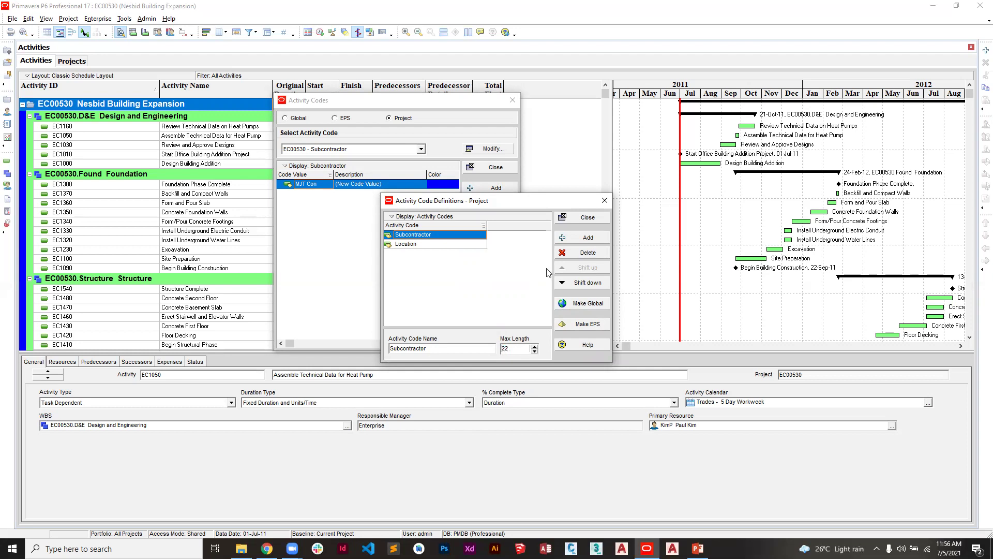
pyautogui.click(583, 221)
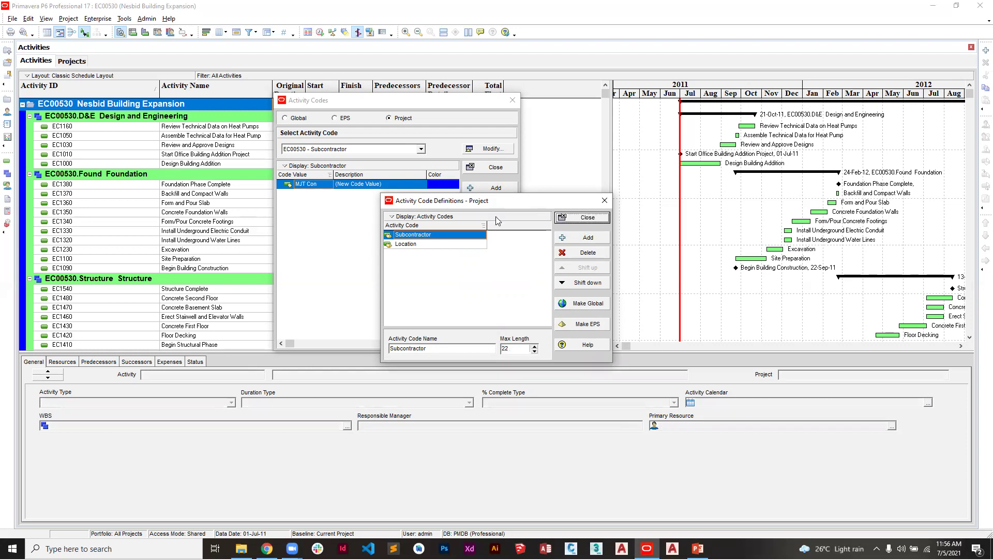
# Complete the Subcontractor code value's name as MJT Contractor and widen the code value column to fit it.
pyautogui.click(323, 184)
pyautogui.click(322, 184)
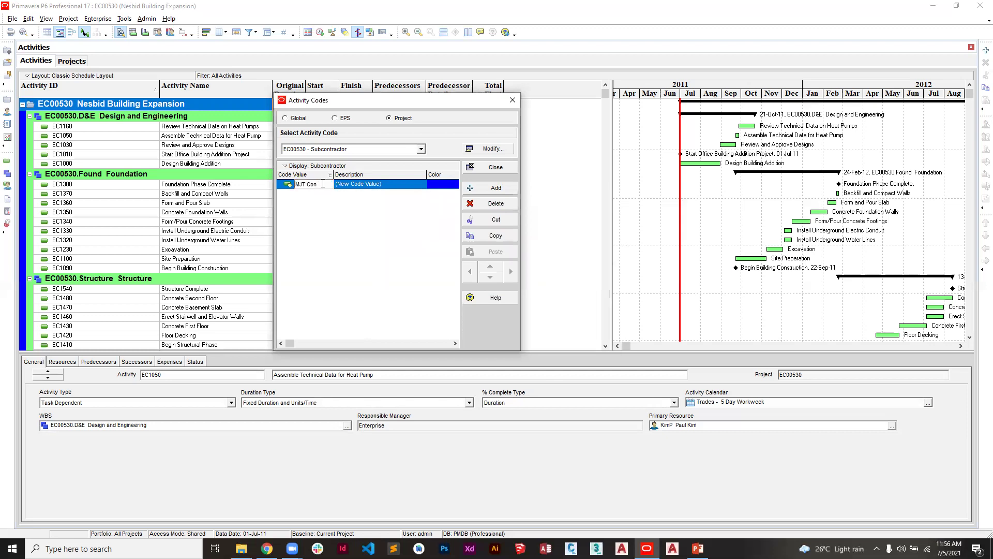
pyautogui.write('tractor')
pyautogui.click(324, 185)
pyautogui.moveTo(341, 174); pyautogui.dragTo(356, 175)
# Describe the MJT Contractor value as "MJT Contractors are assigned the activities in Phase I".
pyautogui.click(376, 189)
pyautogui.click(376, 187)
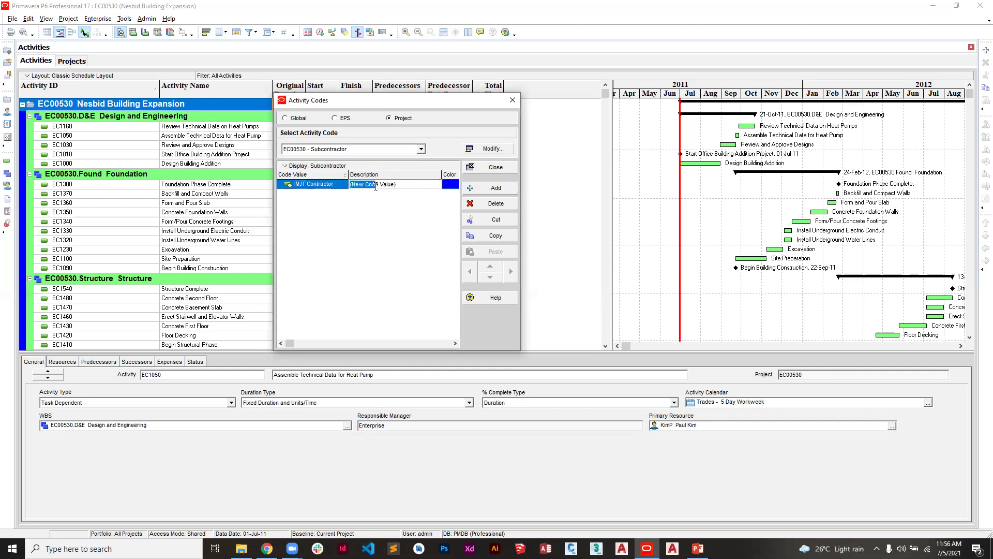
pyautogui.click(376, 187)
pyautogui.press('Escape')
pyautogui.write('MJT Contractors are assigned th')
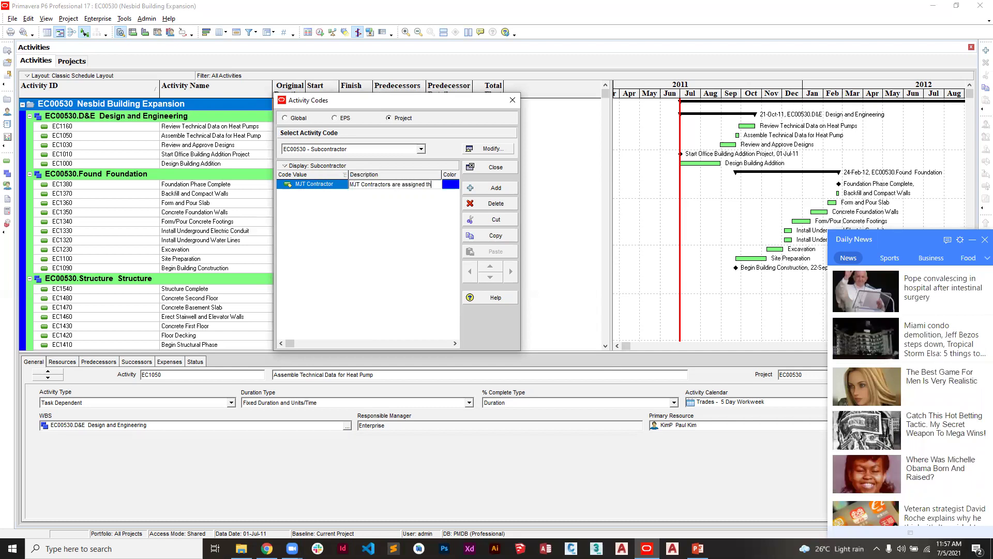
pyautogui.write('e activities in Phase I')
pyautogui.press('Return')
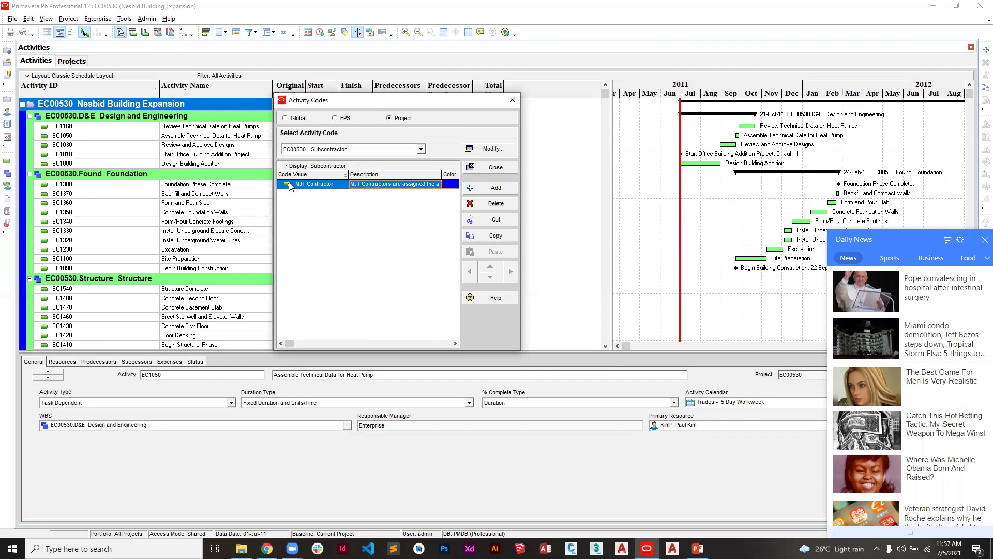
pyautogui.click(453, 186)
pyautogui.click(453, 185)
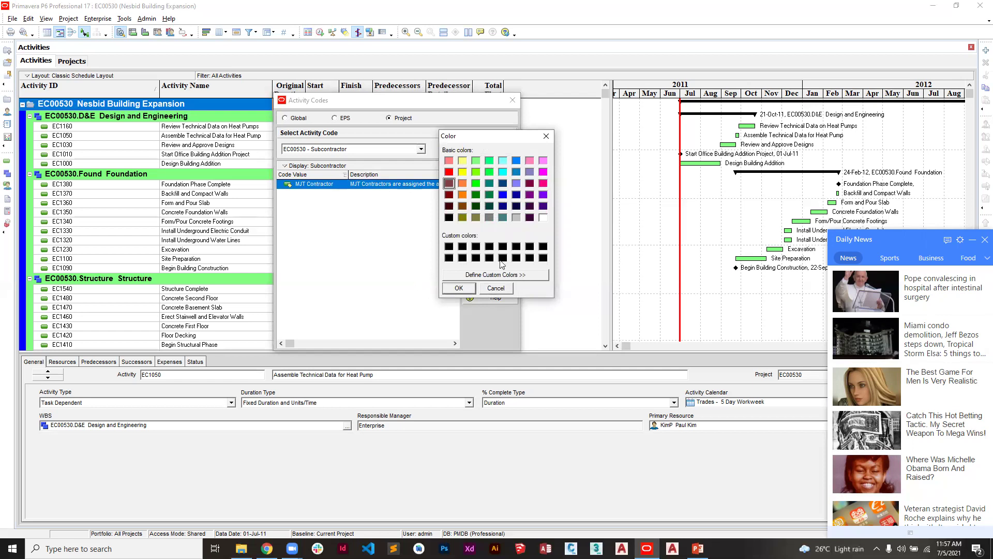
pyautogui.click(493, 290)
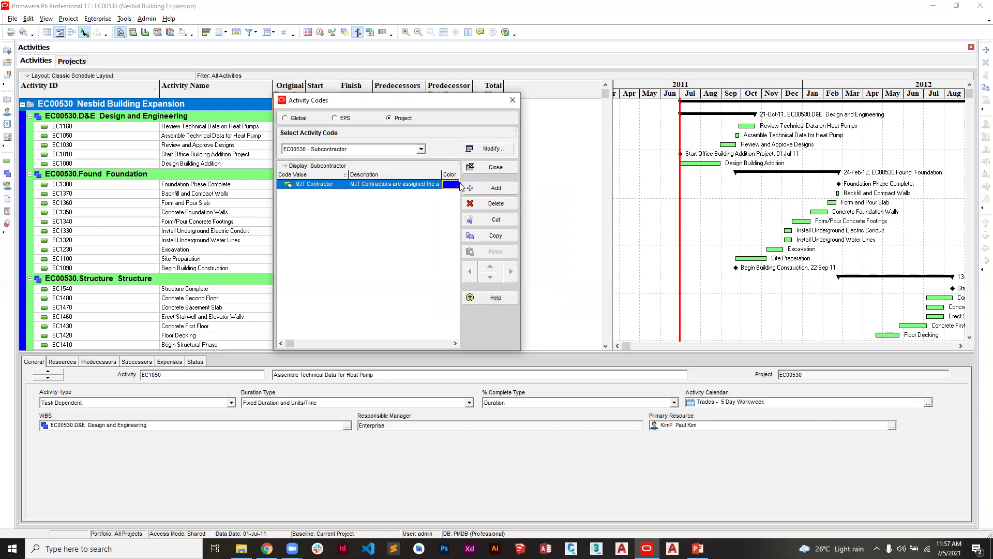
# Add a second Subcontractor code value named ROKO Contractors.
pyautogui.click(491, 188)
pyautogui.click(321, 194)
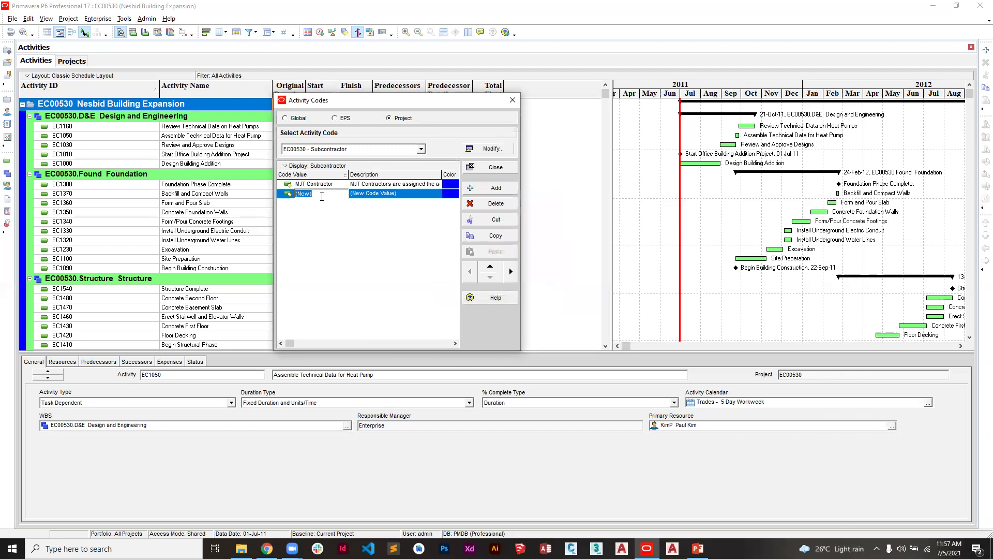
pyautogui.write('s')
pyautogui.write('ROKO')
pyautogui.write(' Contract')
pyautogui.write('ors')
# Describe the ROKO Contractors value as "ROKO is assigned activities in Phase I".
pyautogui.click(403, 196)
pyautogui.click(408, 193)
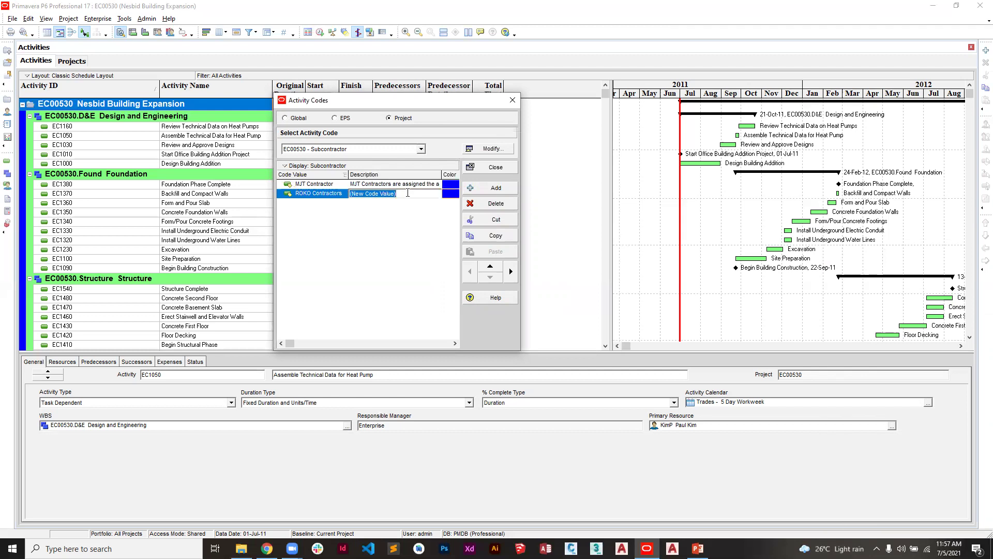
pyautogui.write('ROKO')
pyautogui.write(' is assign')
pyautogui.write('ed activities ')
pyautogui.write('in Phase I')
pyautogui.hotkey('shift', 'Home')
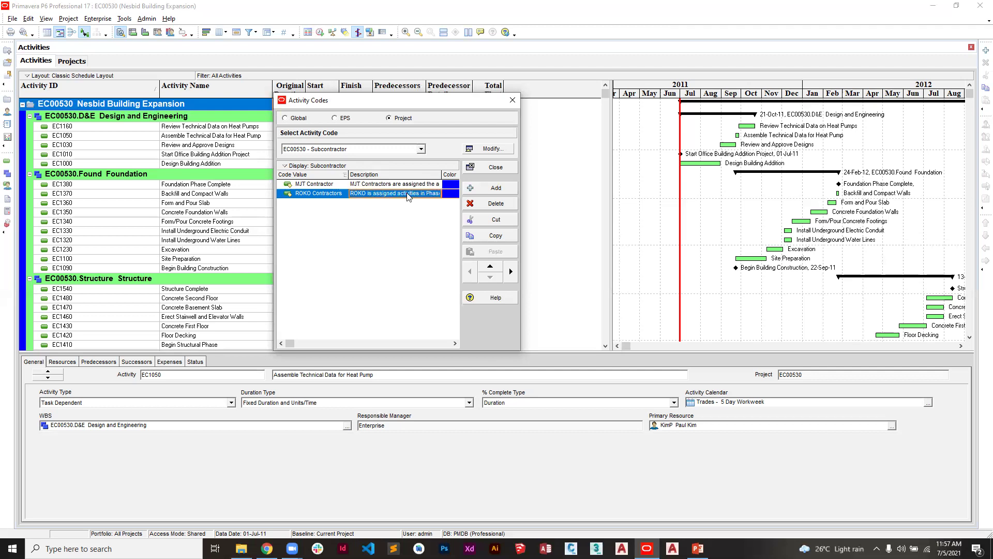
# Switch to the Location activity code and add a code value named EAST.
pyautogui.click(421, 149)
pyautogui.click(421, 149)
pyautogui.click(421, 149)
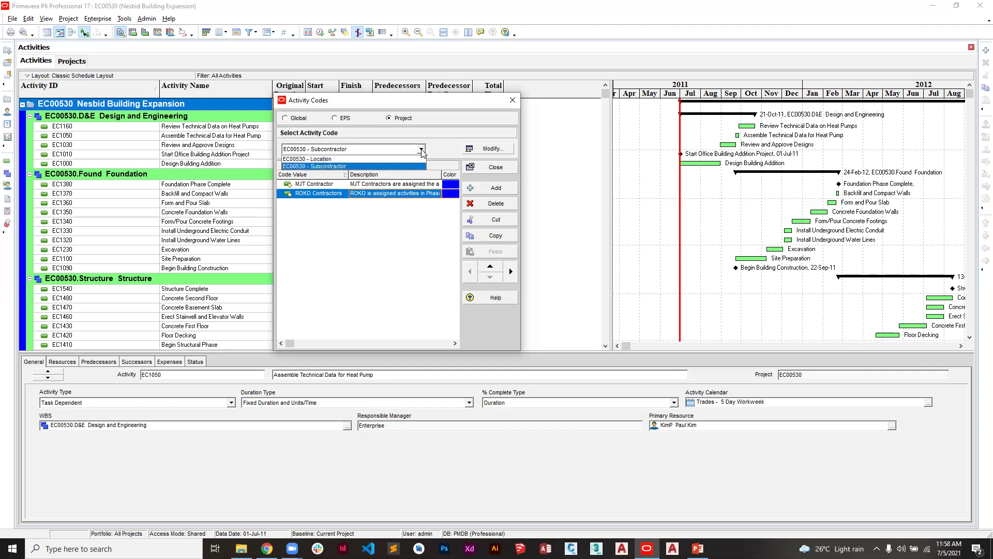
pyautogui.click(382, 159)
pyautogui.click(481, 191)
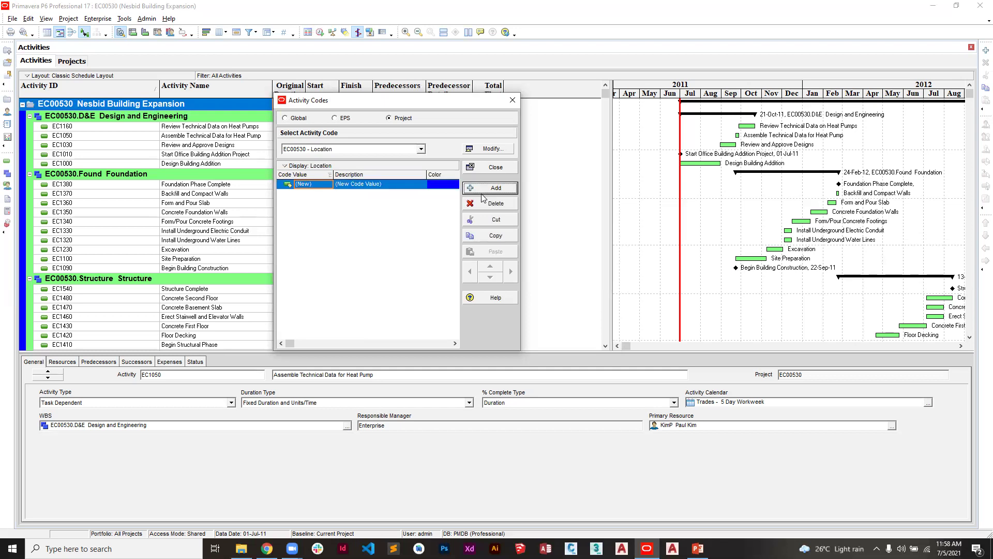
pyautogui.click(323, 185)
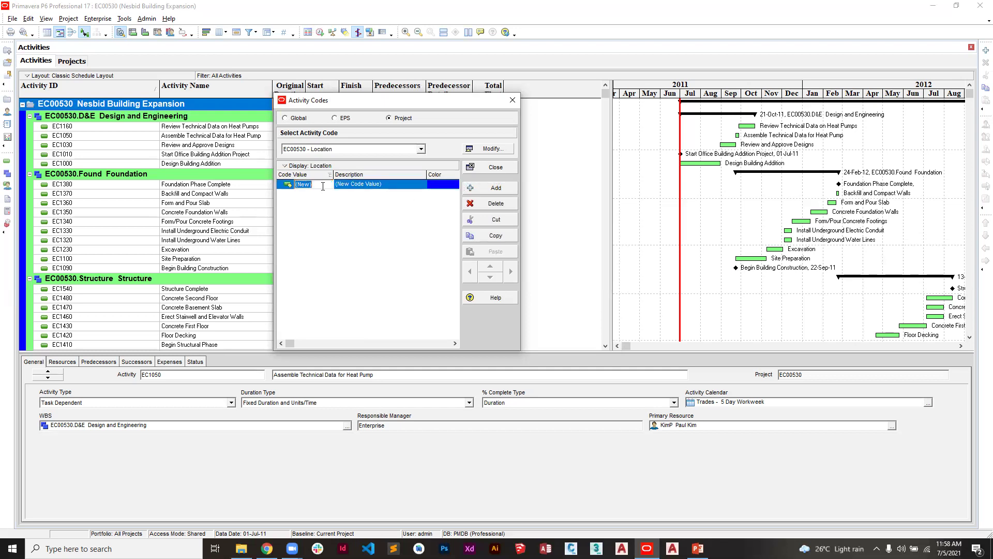
pyautogui.write('e')
pyautogui.press('BackSpace')
pyautogui.press('BackSpace')
pyautogui.press('BackSpace')
pyautogui.write('EAST')
pyautogui.press('Tab')
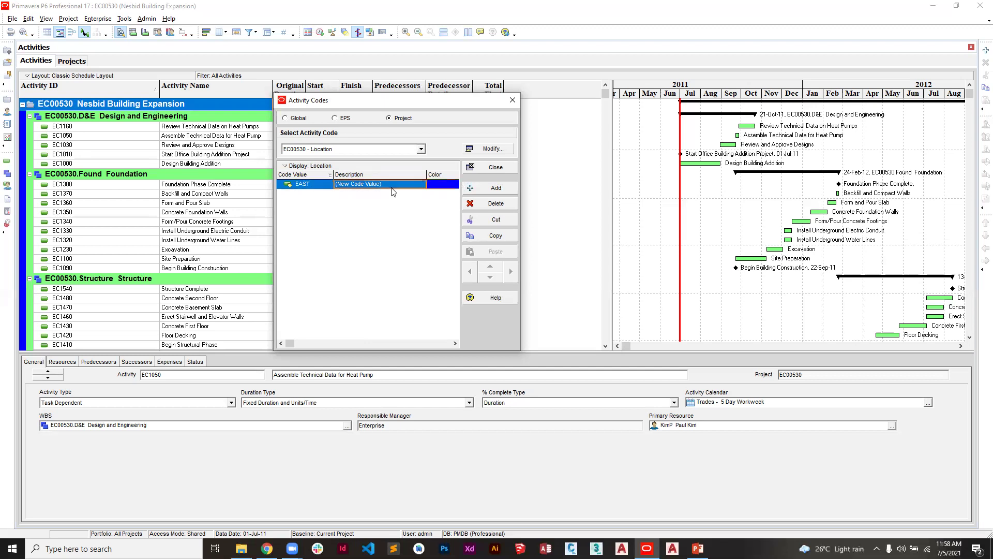
# Describe the EAST value as "These are activities in the Eastern Wing of the Facility".
pyautogui.click(392, 188)
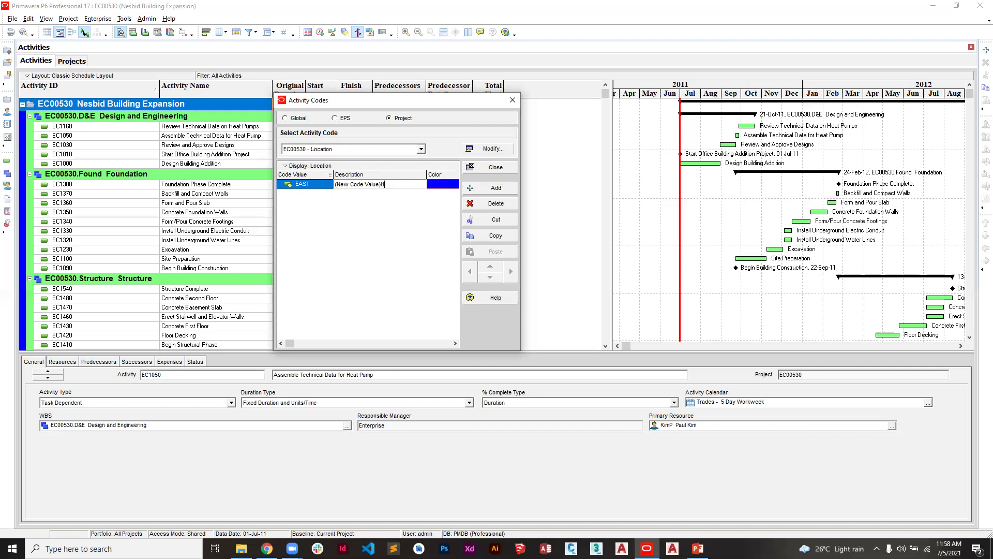
pyautogui.write('H')
pyautogui.press('BackSpace')
pyautogui.press('BackSpace')
pyautogui.press('BackSpace')
pyautogui.press('BackSpace')
pyautogui.press('BackSpace')
pyautogui.press('BackSpace')
pyautogui.press('BackSpace')
pyautogui.press('BackSpace')
pyautogui.press('BackSpace')
pyautogui.press('BackSpace')
pyautogui.press('BackSpace')
pyautogui.press('BackSpace')
pyautogui.press('BackSpace')
pyautogui.press('BackSpace')
pyautogui.press('BackSpace')
pyautogui.press('BackSpace')
pyautogui.press('BackSpace')
pyautogui.write('Thi')
pyautogui.write('se are a')
pyautogui.write('ctivities ')
pyautogui.write('in the ')
pyautogui.write('E')
pyautogui.write('astern Wing')
pyautogui.write(' of the F')
pyautogui.write('acility')
pyautogui.press('Return')
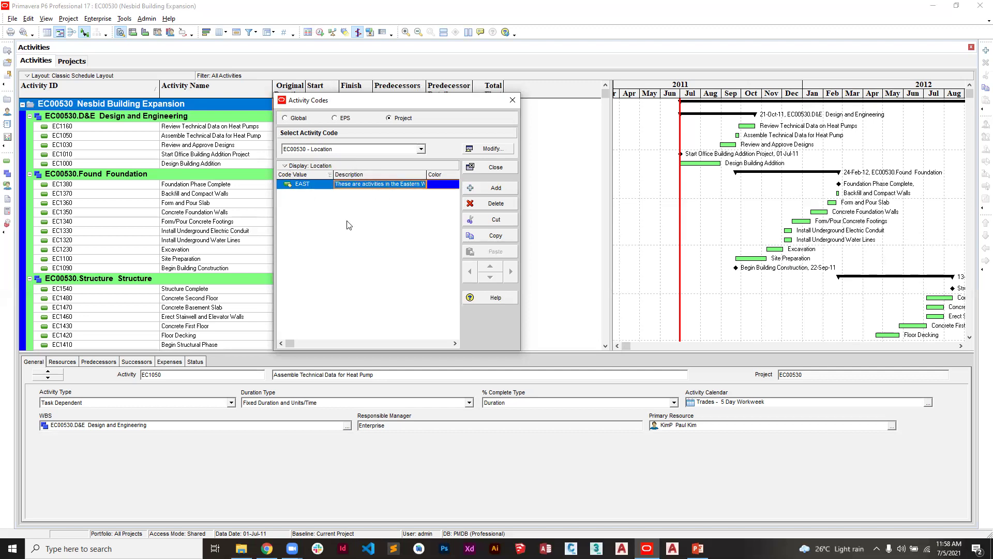
# Add a second Location code value named NORTH with the description "These are the north wing buildings".
pyautogui.click(488, 189)
pyautogui.click(314, 196)
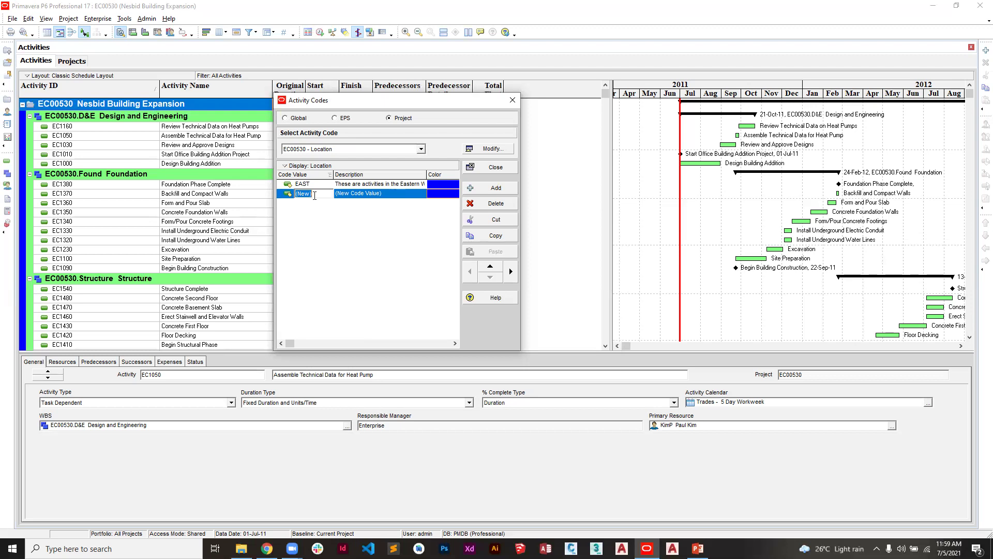
pyautogui.write('NORTH')
pyautogui.click(395, 197)
pyautogui.click(398, 193)
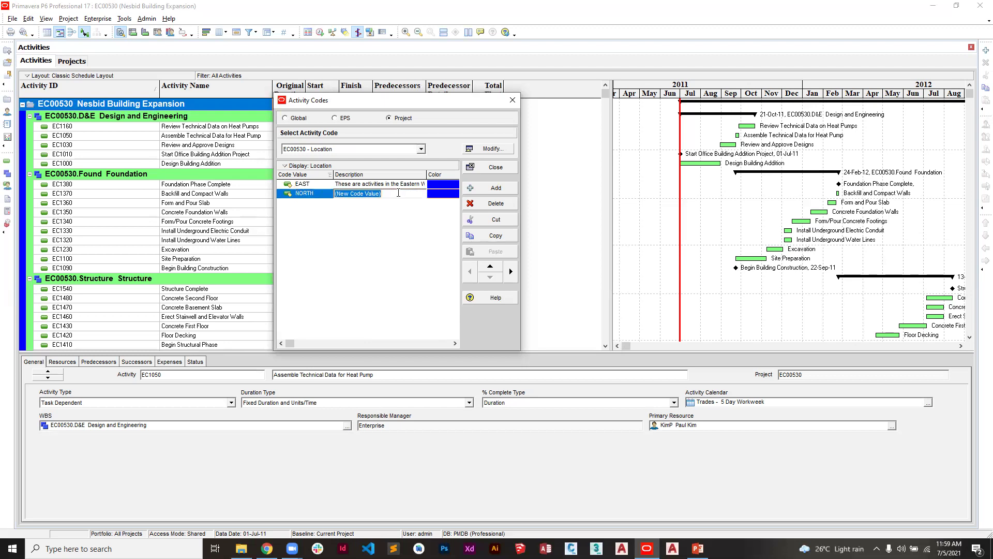
pyautogui.press('BackSpace')
pyautogui.write('tH')
pyautogui.press('BackSpace')
pyautogui.press('BackSpace')
pyautogui.write('These are the north wing buildings')
pyautogui.click(399, 194)
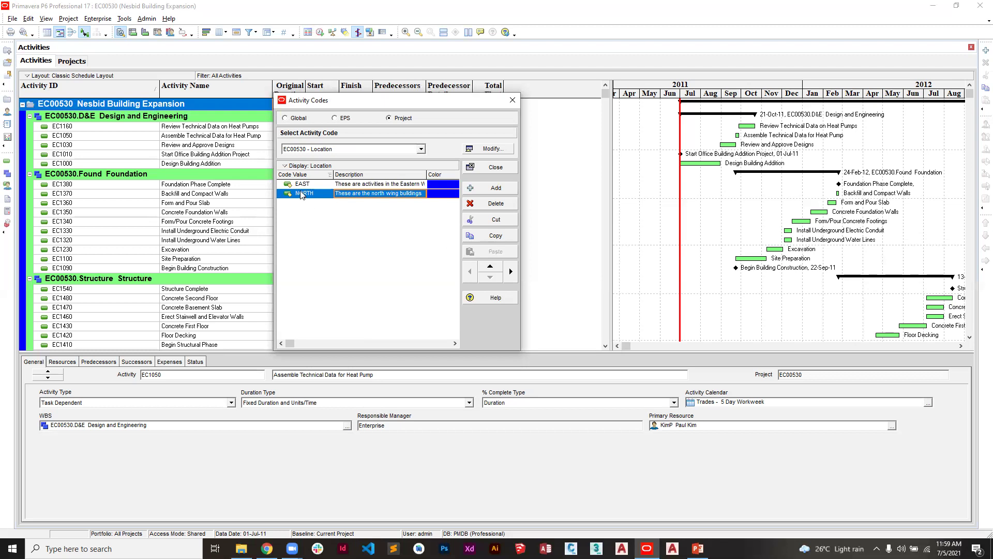
# Try nesting a new code value under EAST in the Location code, and delete it.
pyautogui.click(325, 183)
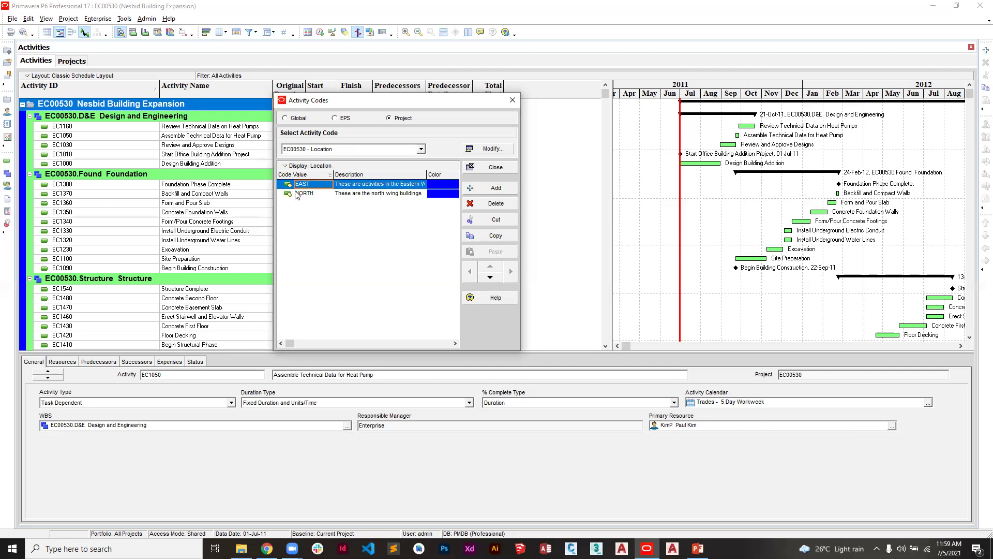
pyautogui.click(472, 190)
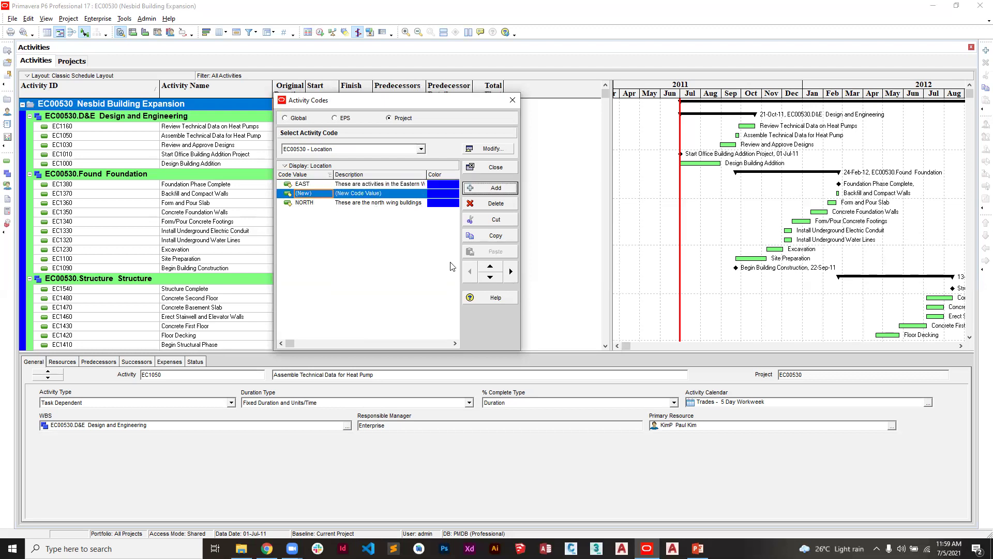
pyautogui.click(510, 273)
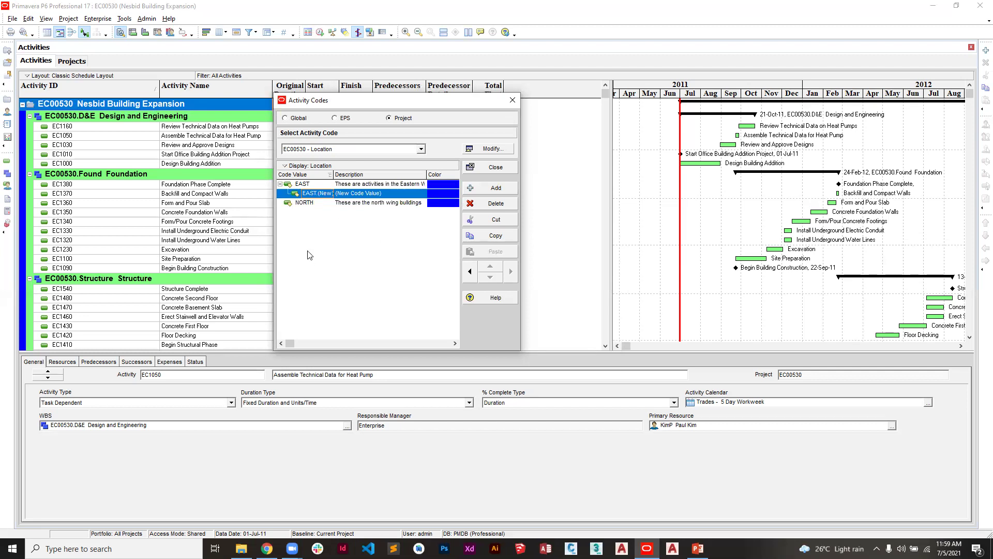
pyautogui.click(496, 203)
pyautogui.click(468, 291)
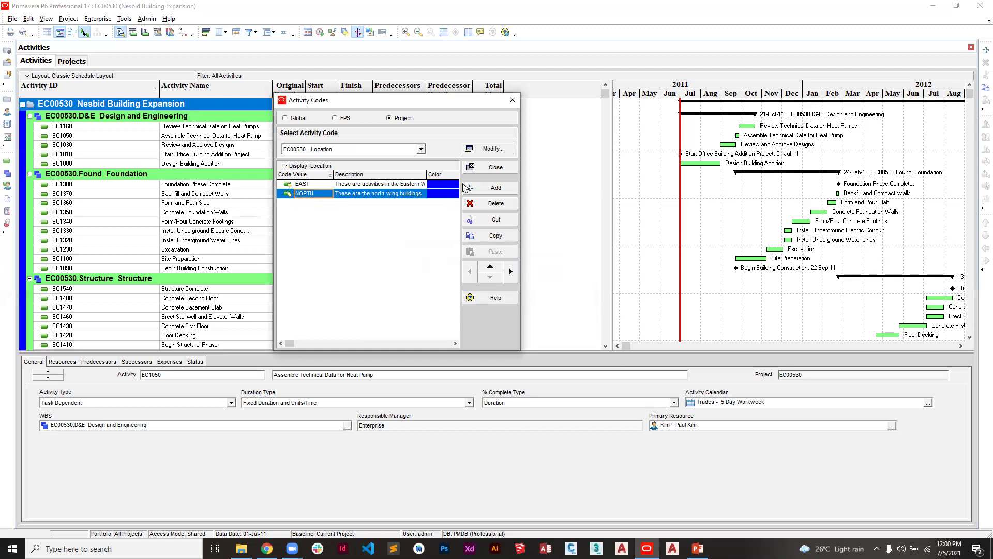
# Search the available column options for Location and add the project activity codes Location and Subcontractor to the displayed columns.
pyautogui.click(496, 168)
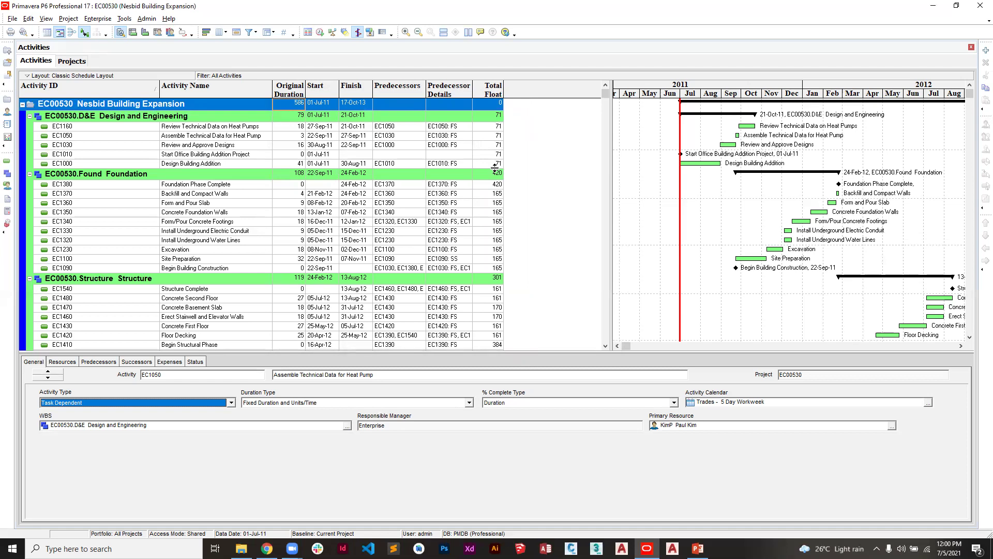
pyautogui.click(220, 32)
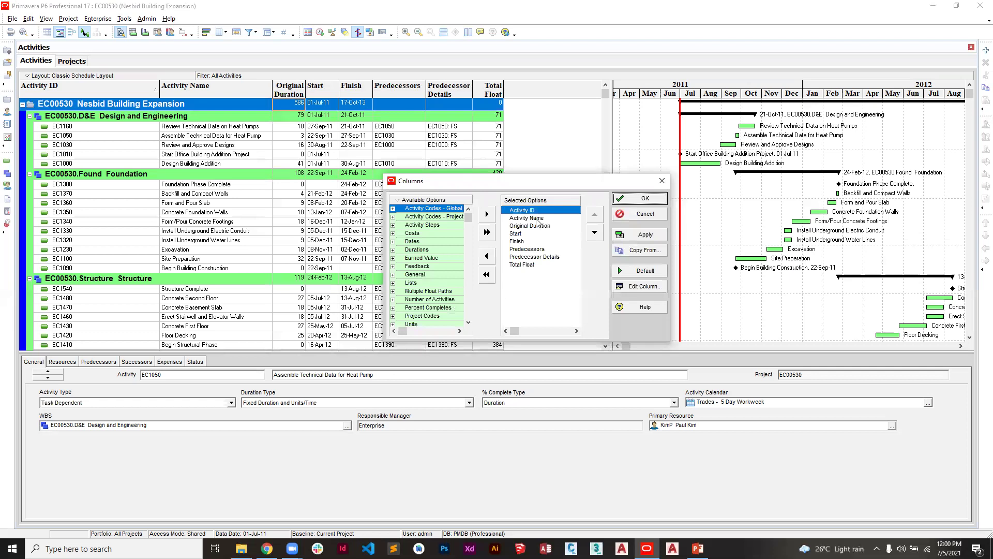
pyautogui.rightClick(403, 204)
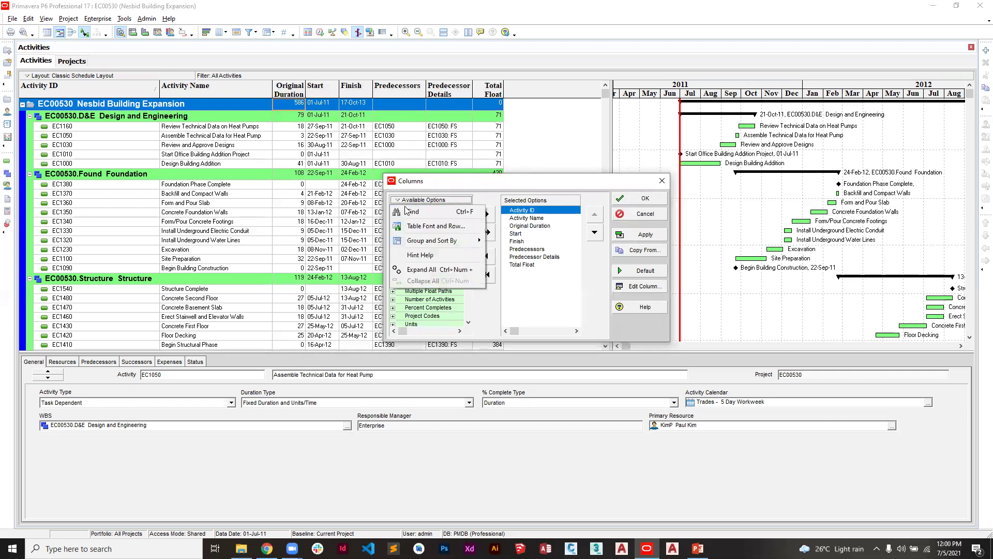
pyautogui.click(439, 212)
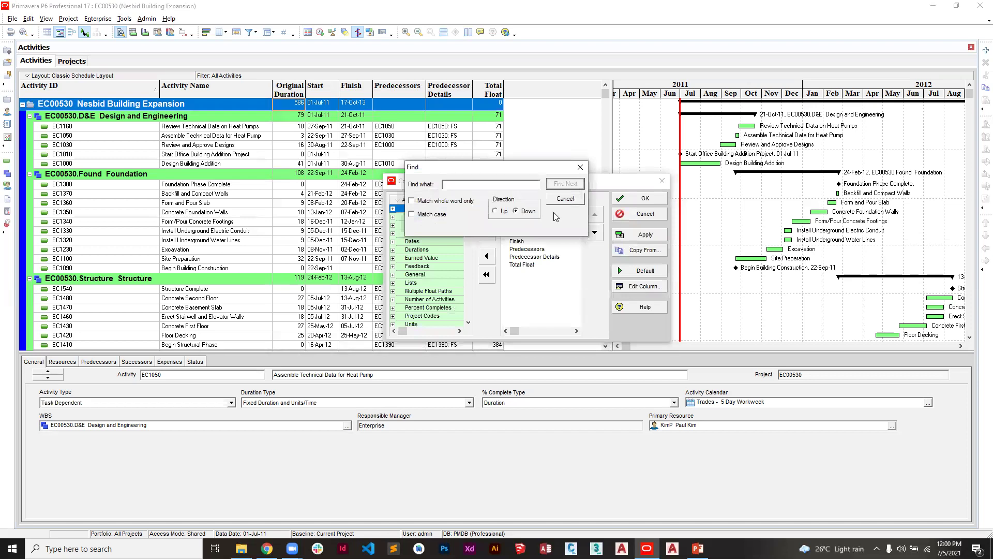
pyautogui.write('Location')
pyautogui.press('Return')
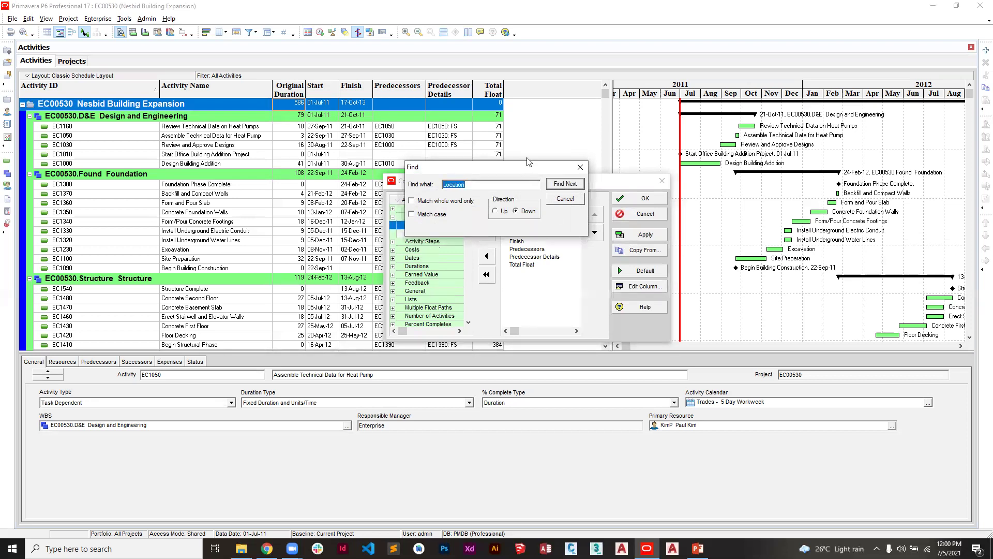
pyautogui.moveTo(527, 161); pyautogui.dragTo(593, 105)
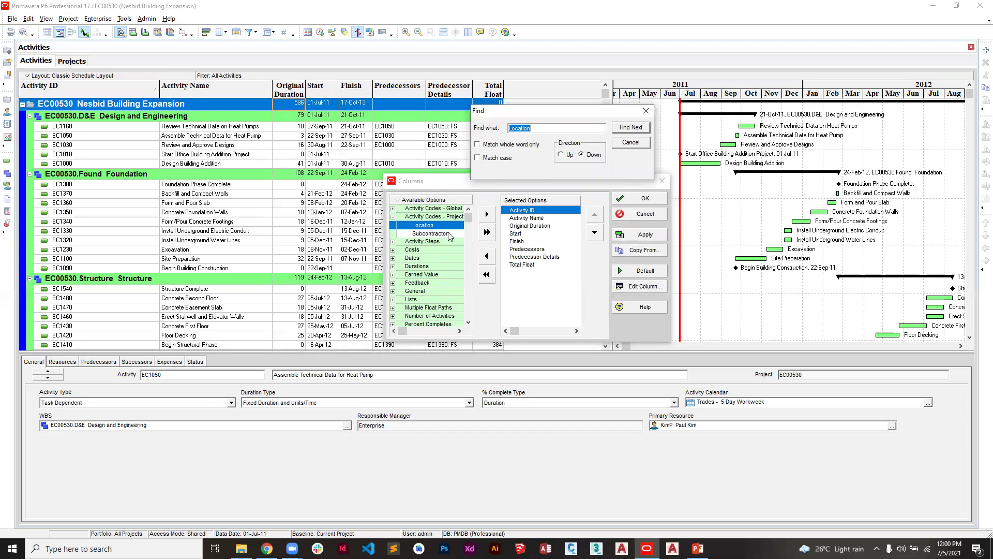
pyautogui.click(485, 217)
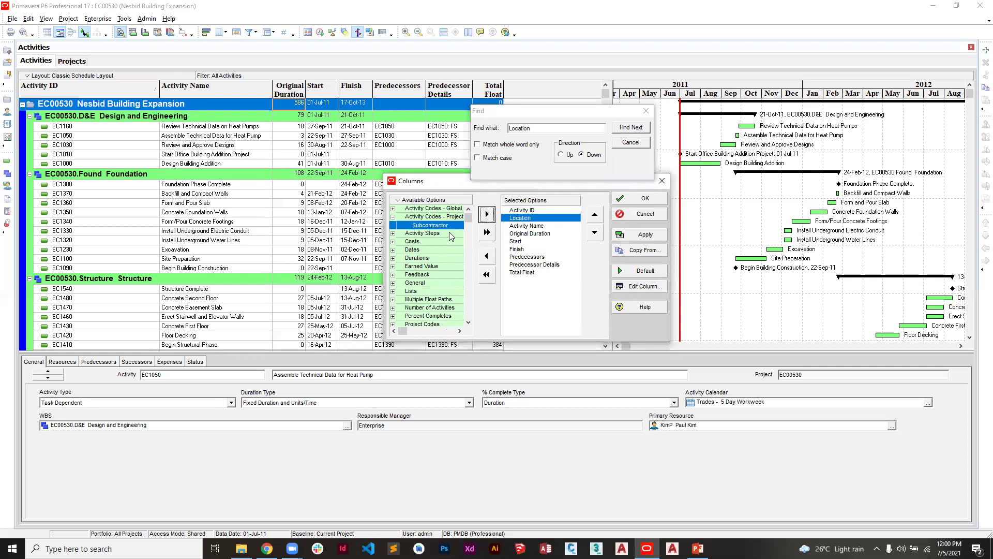
pyautogui.click(487, 214)
# Move the Location column to the end of the selected columns, below Total Float.
pyautogui.click(549, 219)
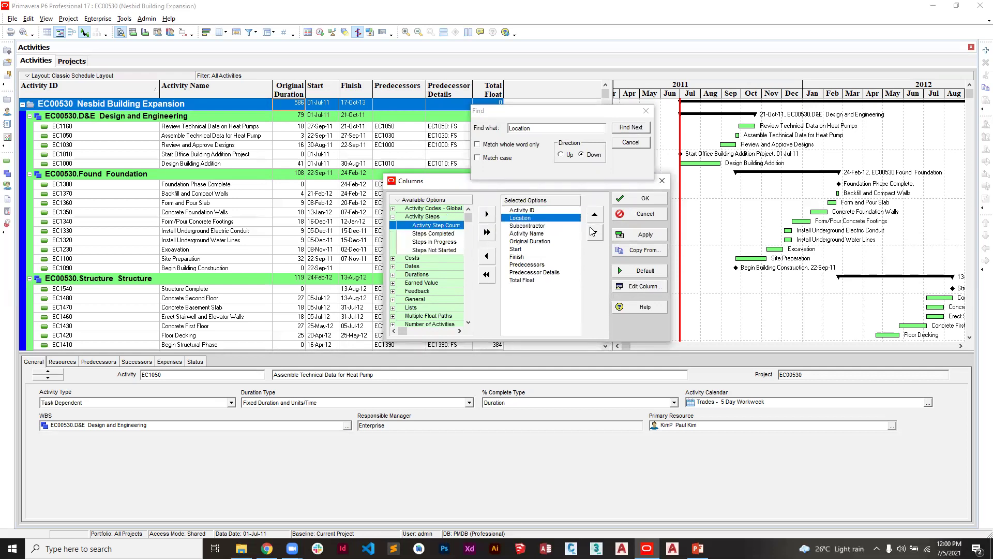
pyautogui.click(594, 232)
pyautogui.click(594, 232)
pyautogui.click(595, 232)
pyautogui.click(594, 231)
pyautogui.click(594, 232)
pyautogui.click(594, 232)
pyautogui.click(594, 232)
pyautogui.click(594, 232)
# Move the Subcontractor column to the end of the selected columns, below Location.
pyautogui.click(548, 218)
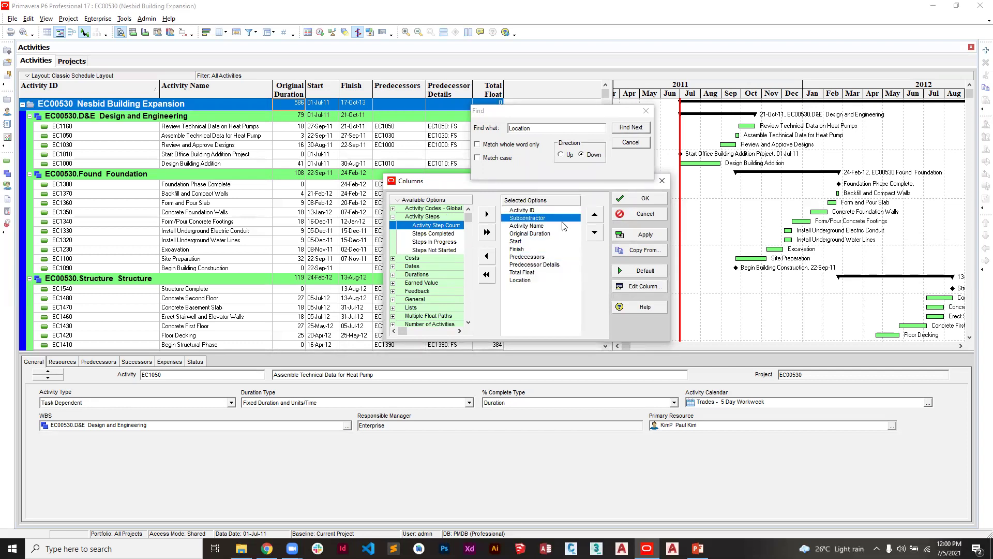
pyautogui.click(593, 232)
pyautogui.click(593, 233)
pyautogui.click(593, 232)
pyautogui.click(593, 232)
pyautogui.click(593, 232)
pyautogui.click(593, 232)
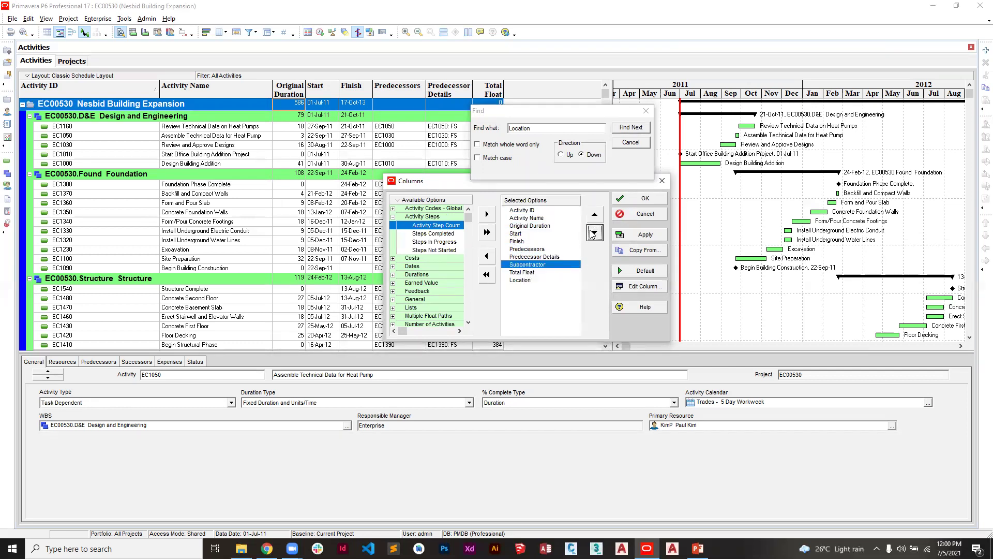
pyautogui.click(593, 232)
pyautogui.click(594, 233)
# Remove Total Float from the selected columns, apply the column setup, and widen the Location and Subcontractor columns in the activity table.
pyautogui.click(517, 264)
pyautogui.click(486, 255)
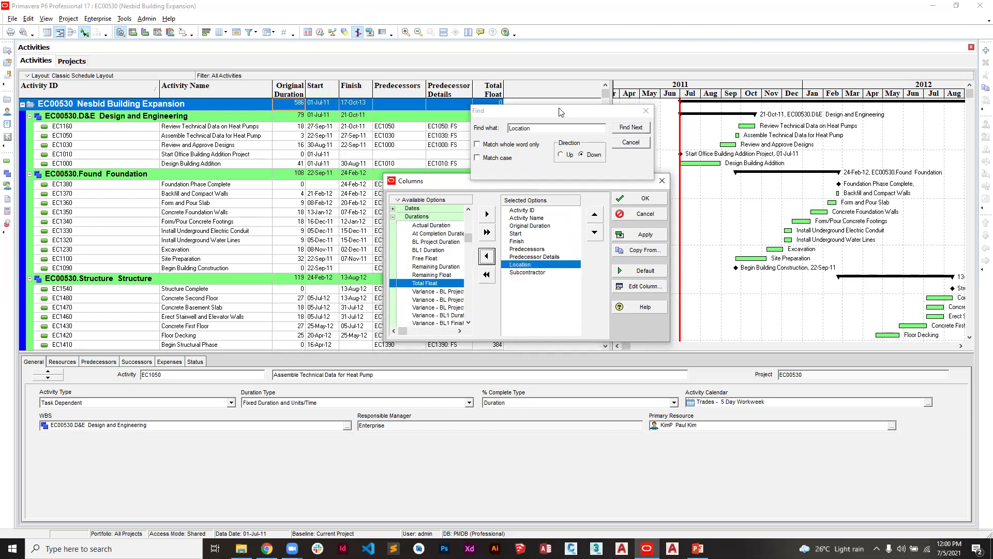
pyautogui.click(632, 133)
pyautogui.click(629, 143)
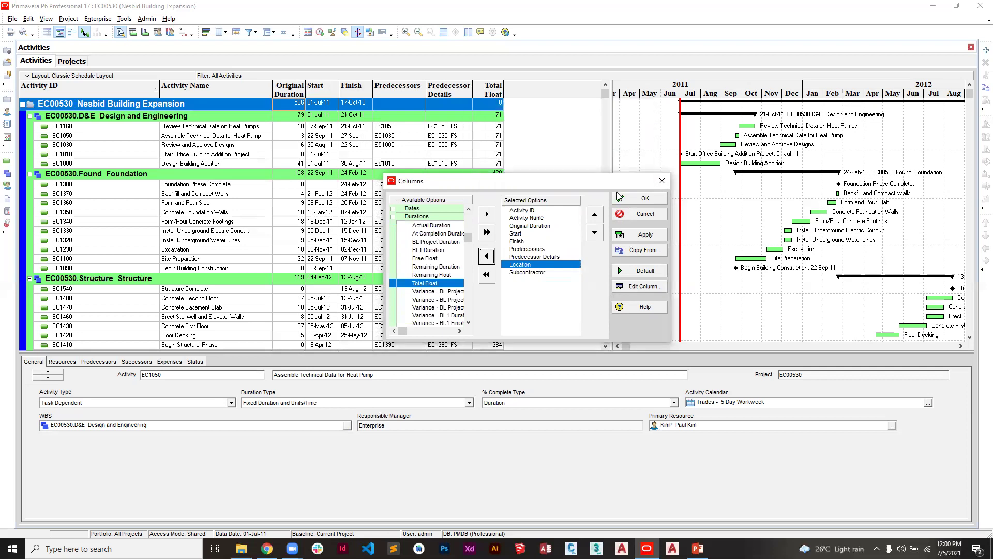
pyautogui.click(625, 233)
pyautogui.click(641, 198)
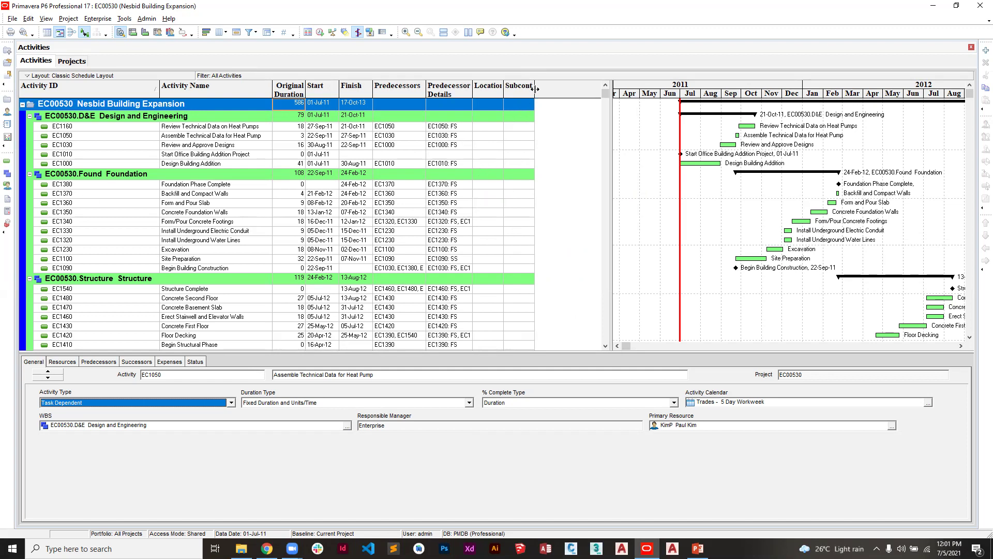
pyautogui.moveTo(535, 89)
pyautogui.mouseDown()
pyautogui.moveTo(558, 89)
pyautogui.moveTo(504, 89)
pyautogui.moveTo(526, 89)
pyautogui.mouseUp()
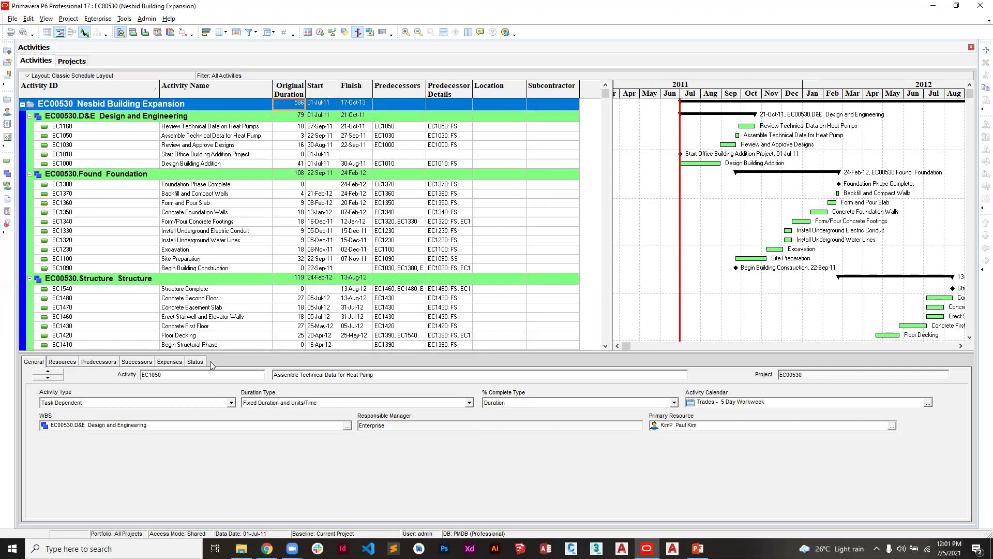
# Add Codes to the displayed activity details and show the codes assigned to activity EC1050.
pyautogui.click(62, 361)
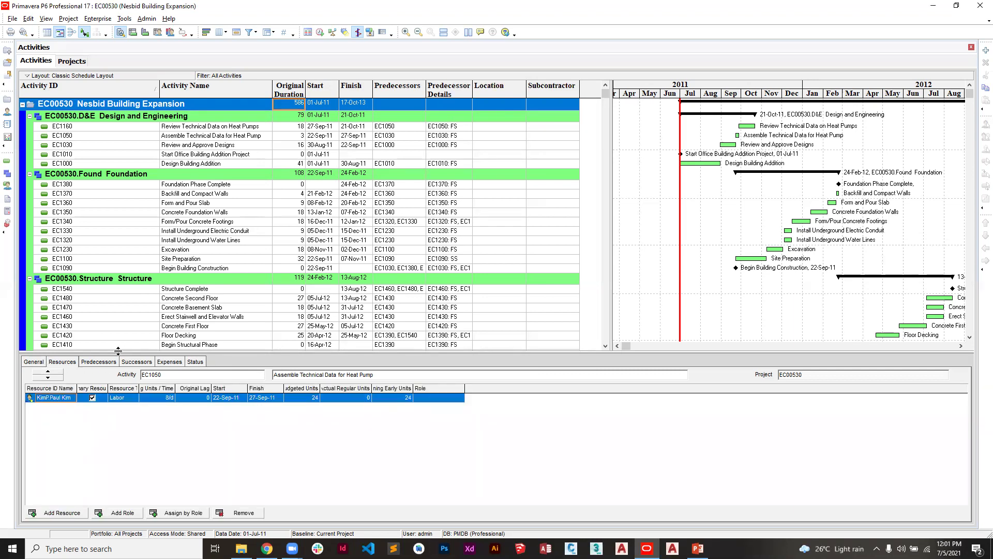
pyautogui.click(34, 361)
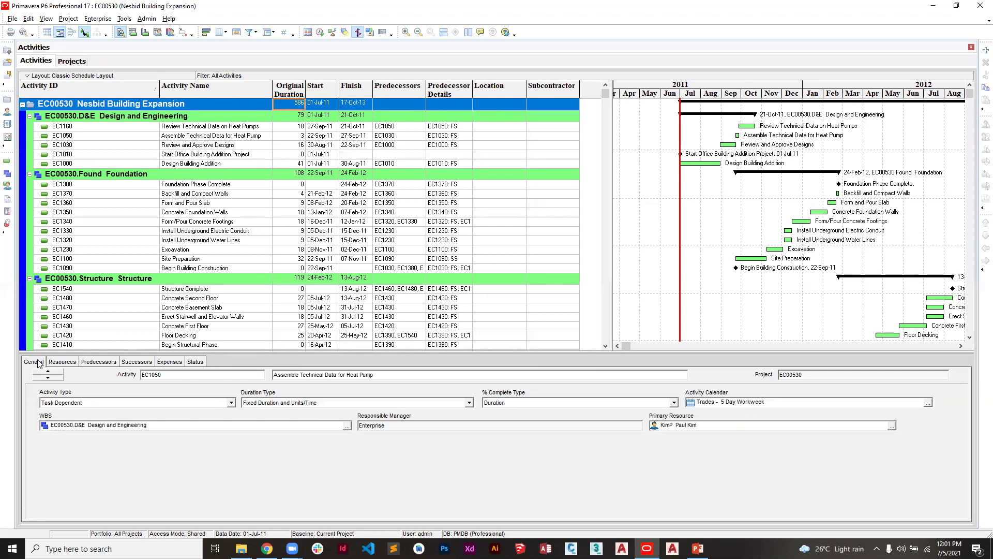
pyautogui.rightClick(217, 359)
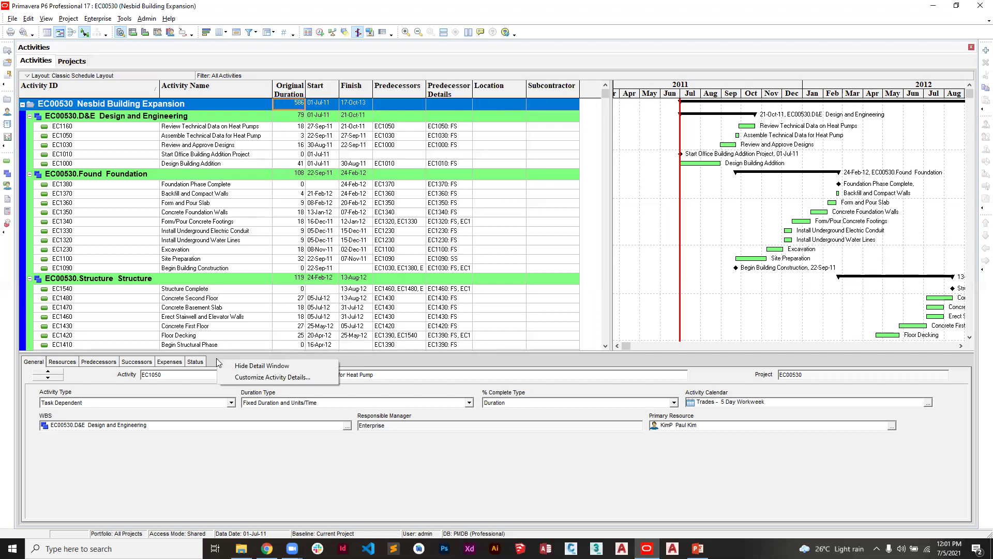
pyautogui.click(299, 377)
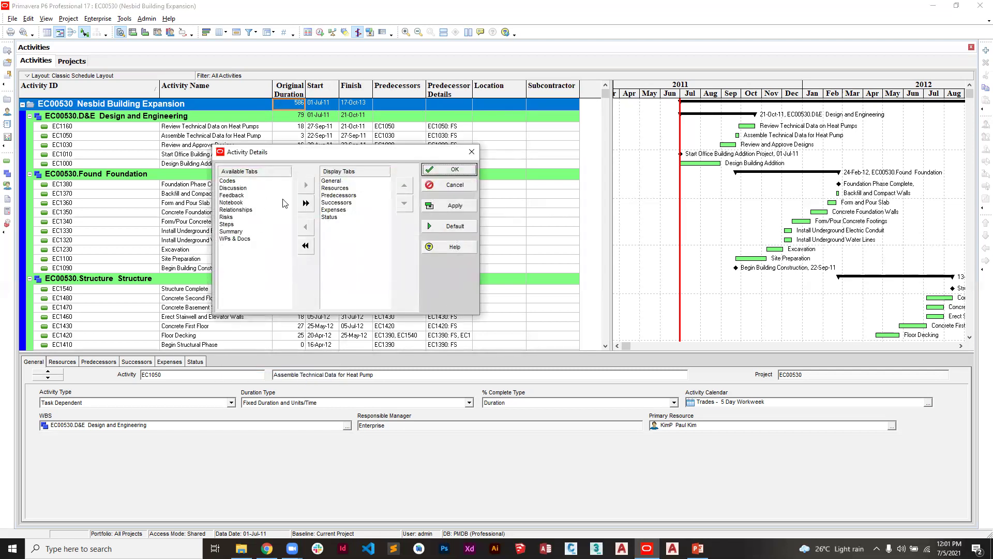
pyautogui.click(257, 180)
pyautogui.click(306, 184)
pyautogui.click(455, 206)
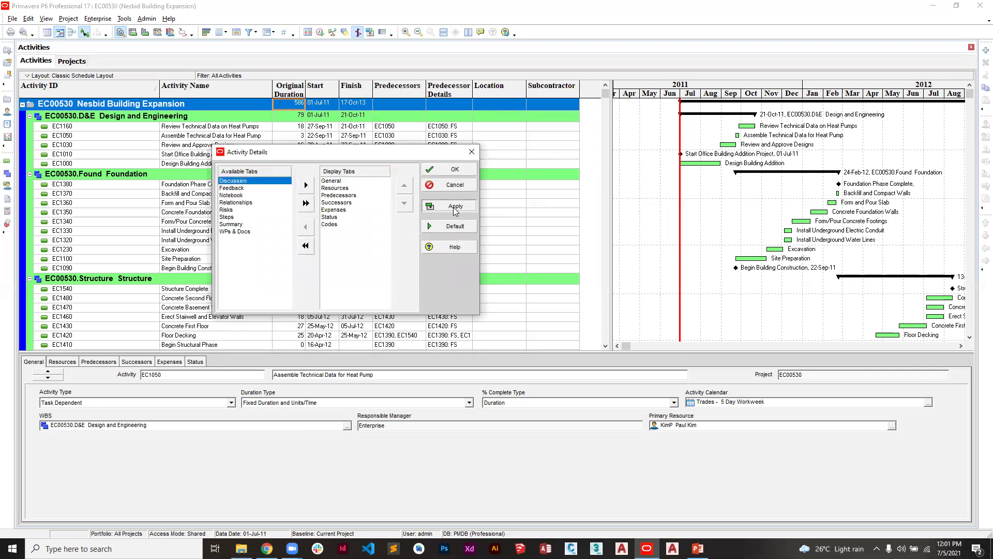
pyautogui.click(449, 172)
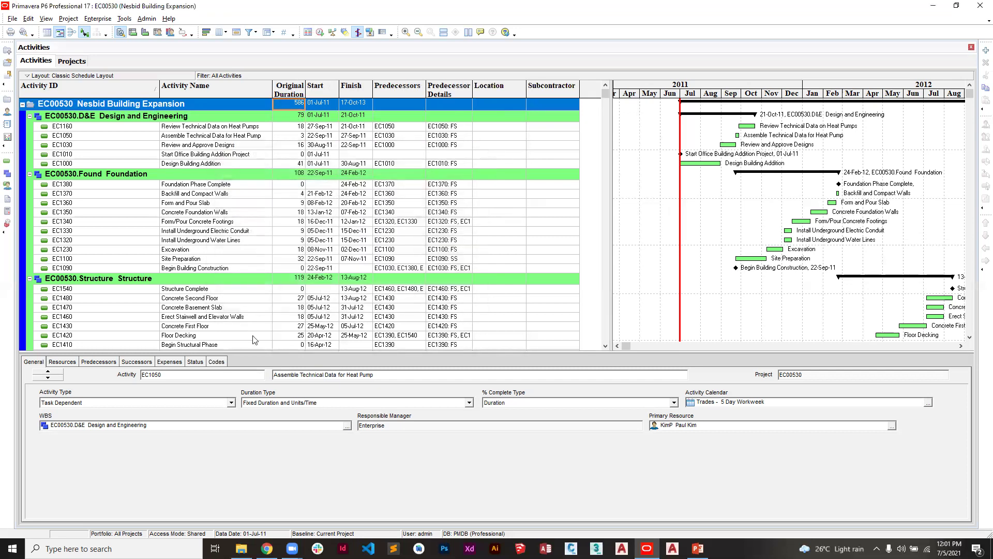
pyautogui.click(225, 362)
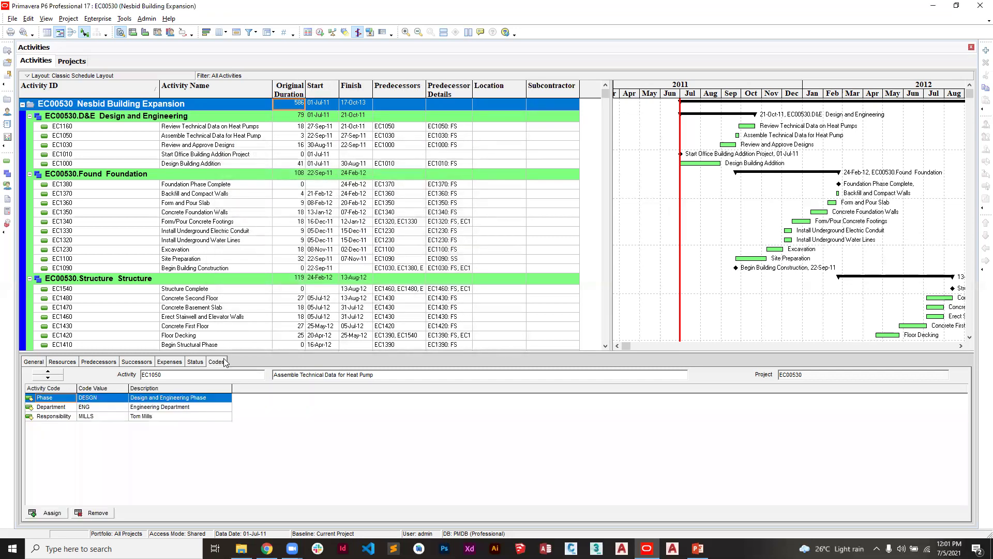
# Add all remaining available sections, from Discussion to WPs & Docs, to the displayed activity details.
pyautogui.rightClick(245, 358)
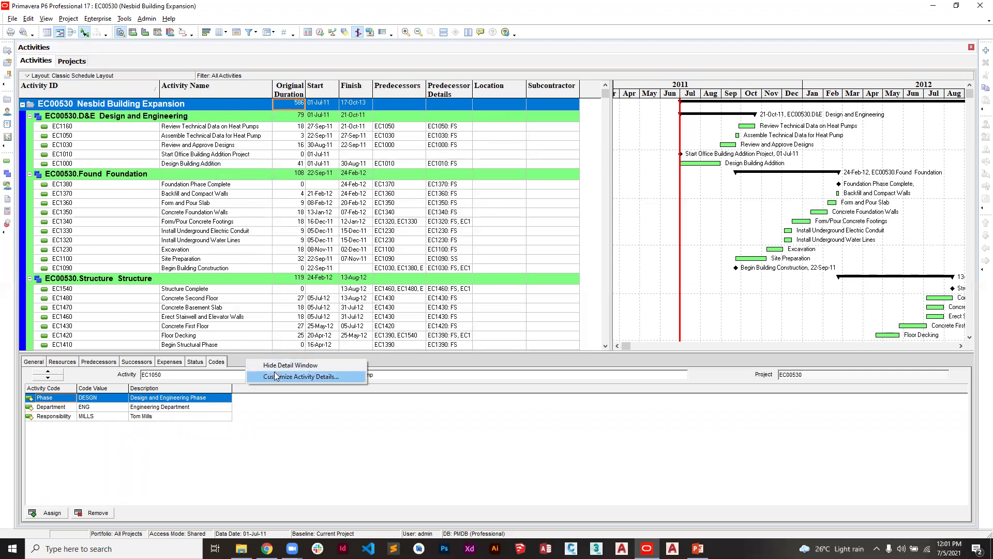
pyautogui.click(274, 372)
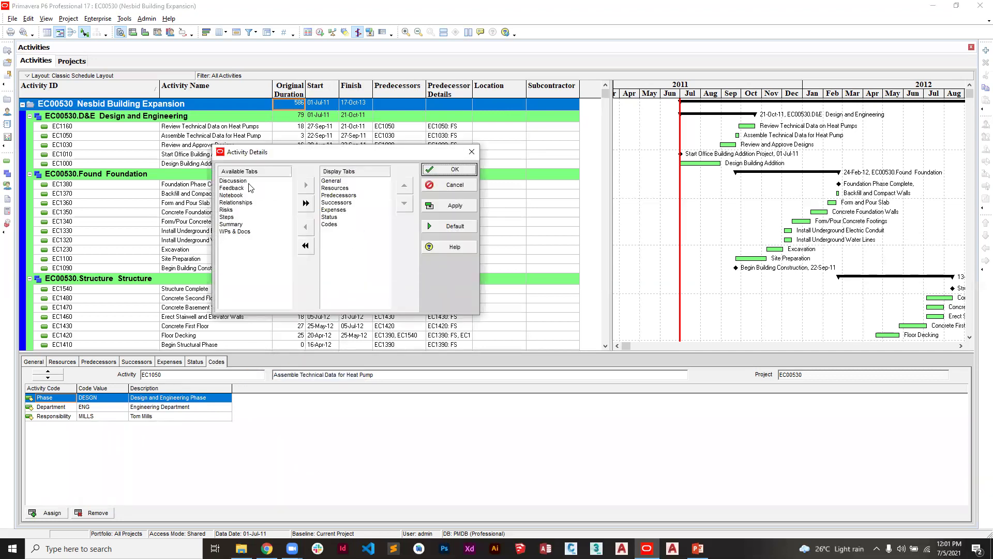
pyautogui.click(340, 217)
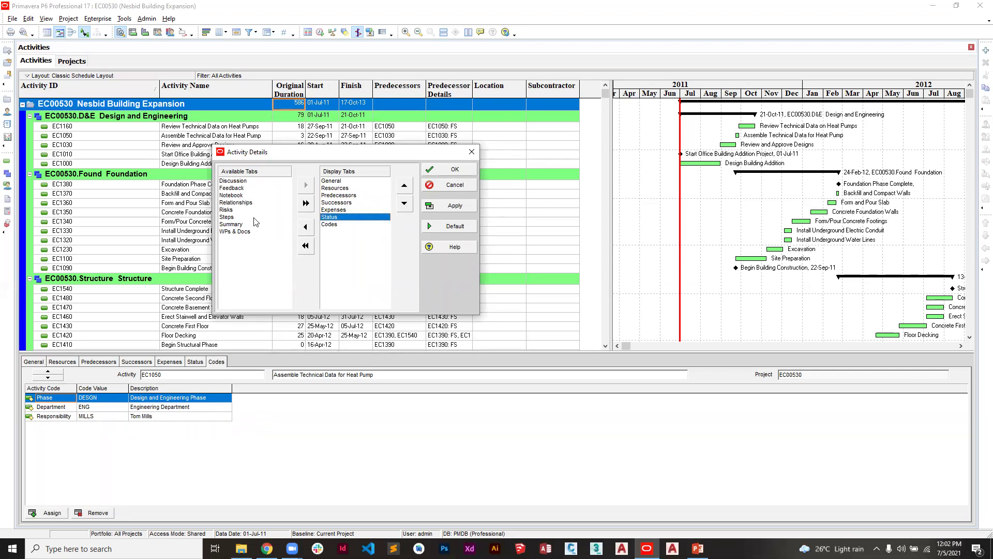
pyautogui.click(306, 203)
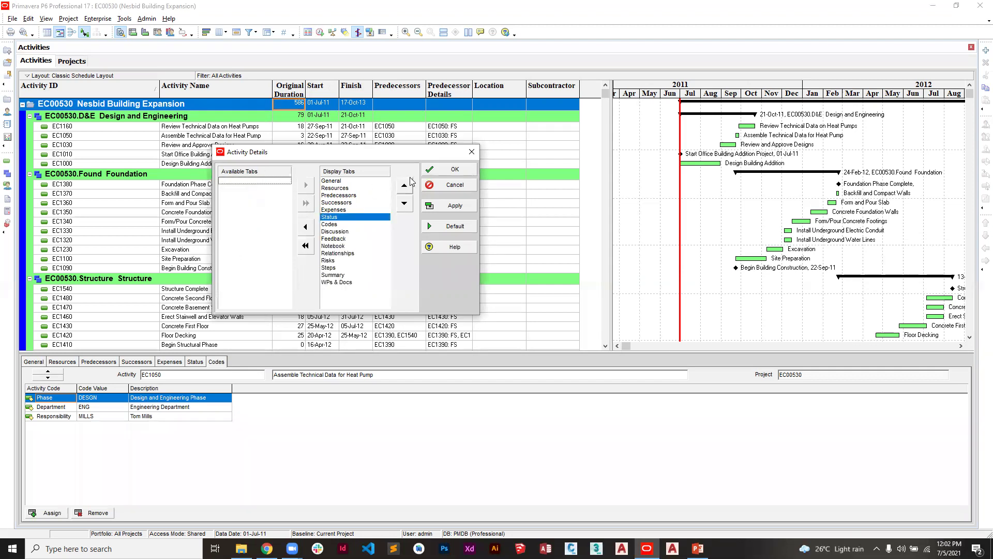
pyautogui.click(450, 205)
pyautogui.click(458, 171)
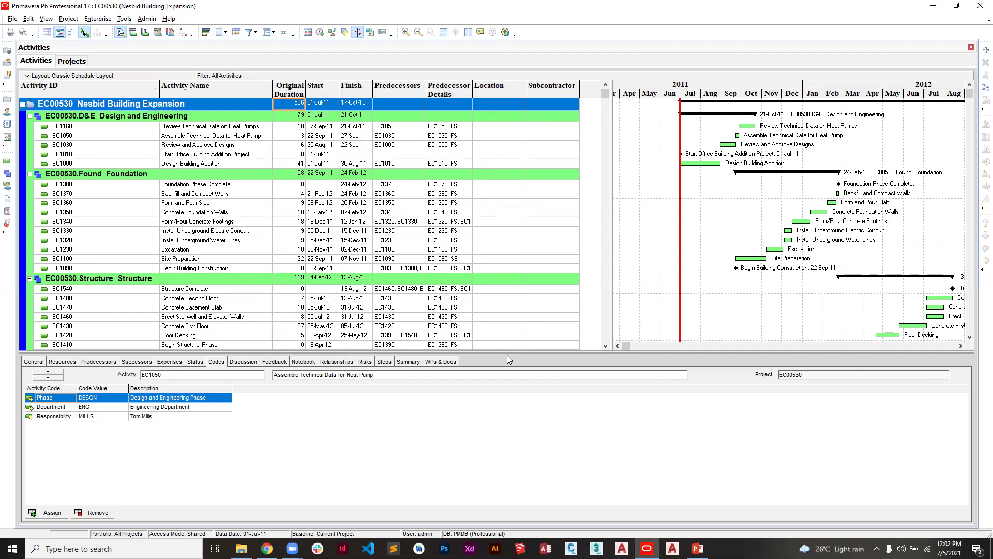
pyautogui.rightClick(538, 356)
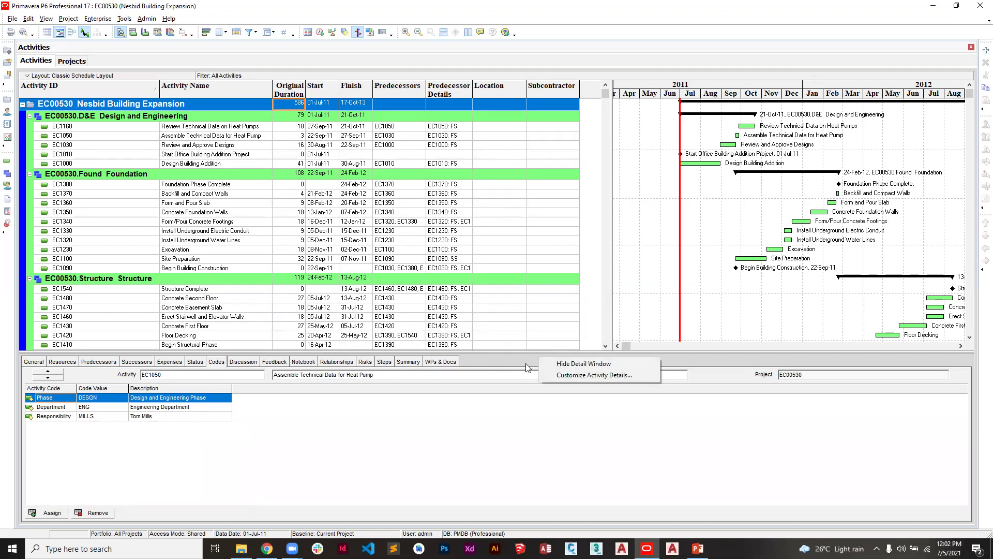
pyautogui.click(579, 375)
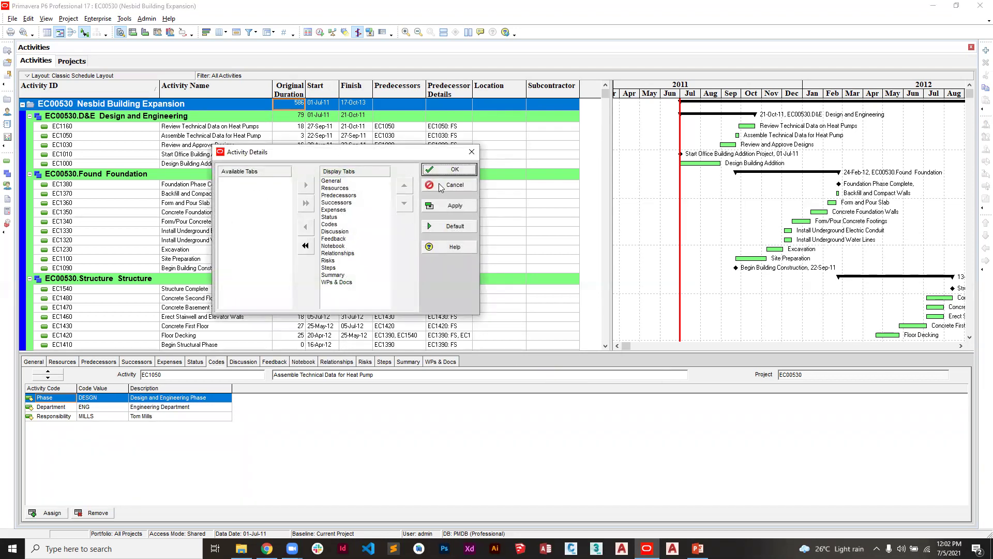
pyautogui.click(455, 205)
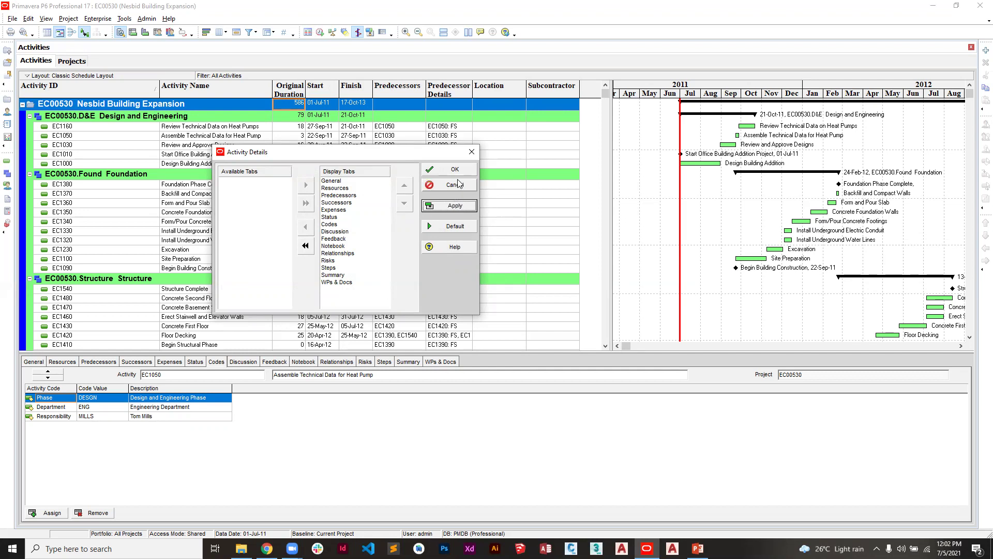
pyautogui.click(458, 184)
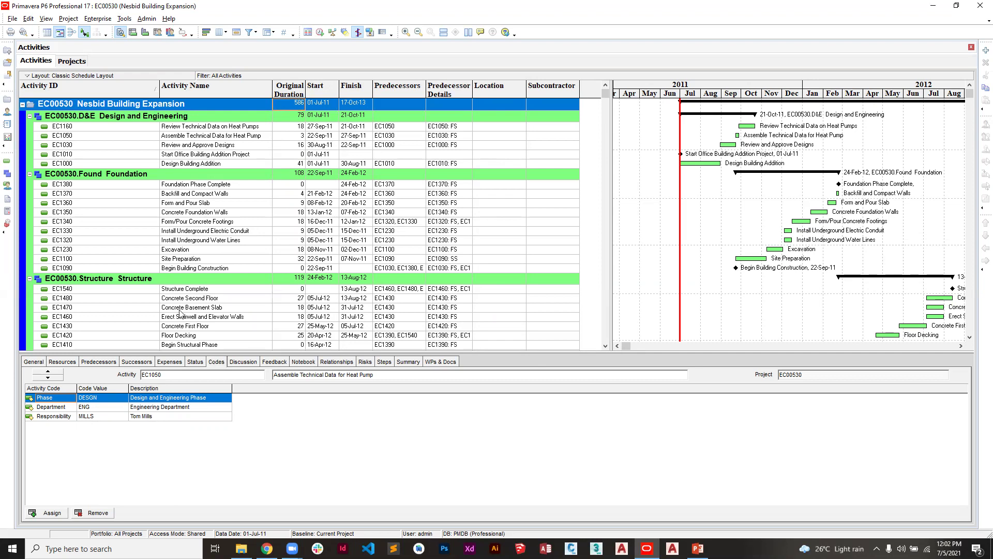
# Select activity EC1160, Review Technical Data on Heat Pumps, and review its codes, resources and predecessors.
pyautogui.click(81, 129)
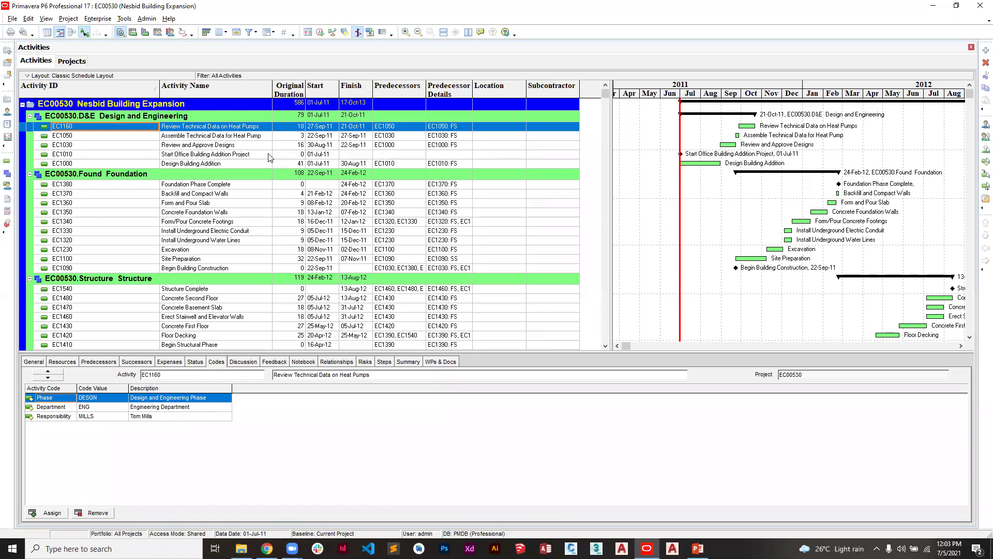
pyautogui.hotkey('shift', 'Down')
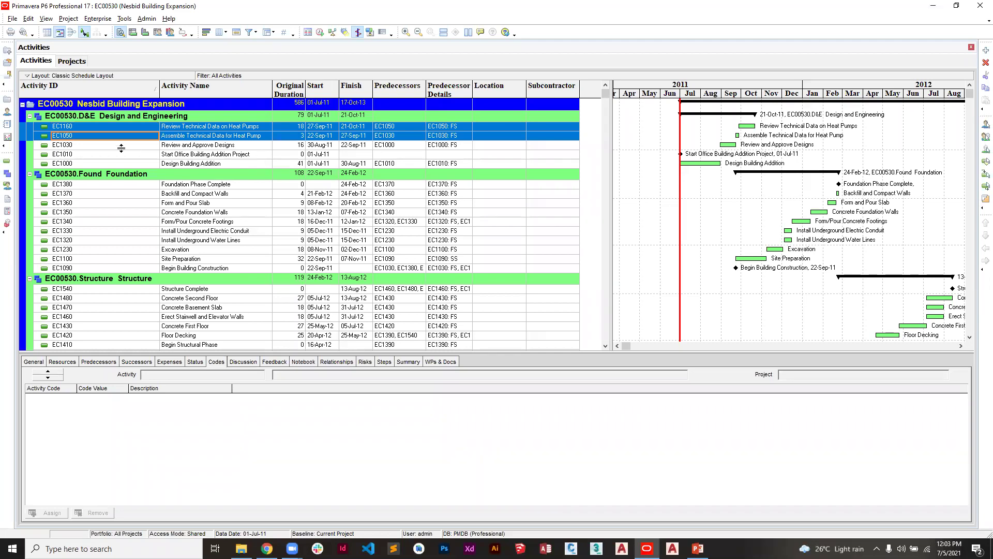
pyautogui.click(85, 128)
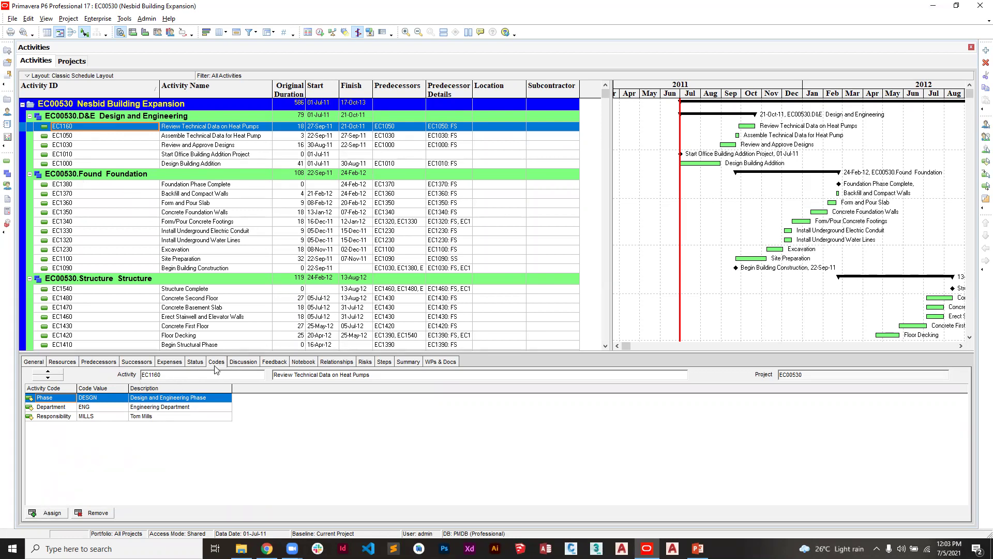
pyautogui.click(67, 362)
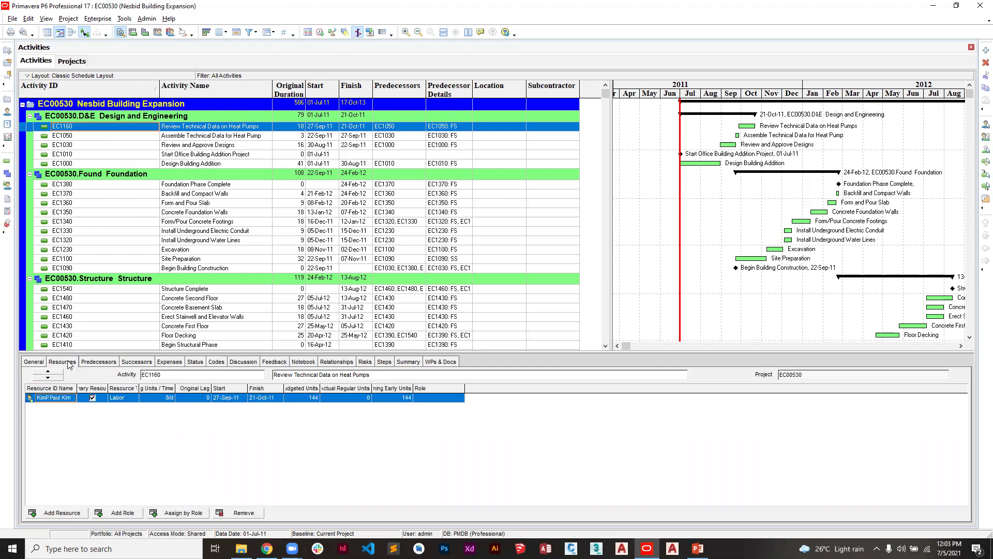
pyautogui.click(96, 362)
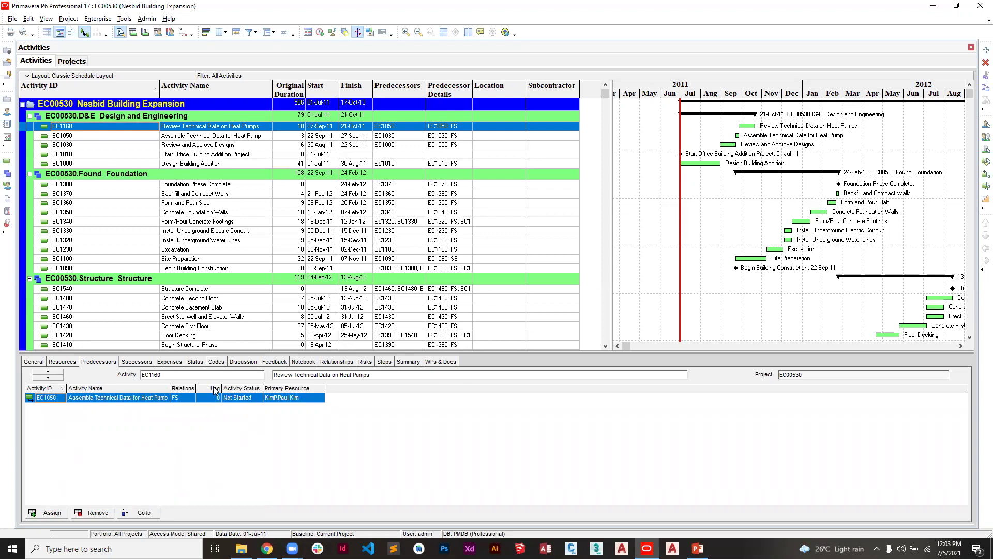
# Assign the project-level codes Subcontractor MJT Contractor and Location EAST to activity EC1160, Review Technical Data on Heat Pumps.
pyautogui.click(217, 363)
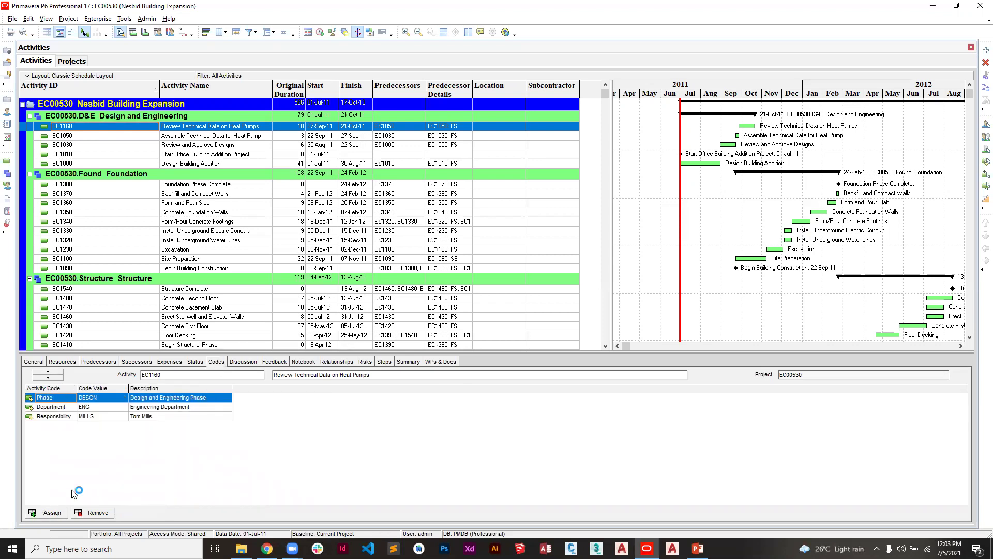
pyautogui.click(52, 513)
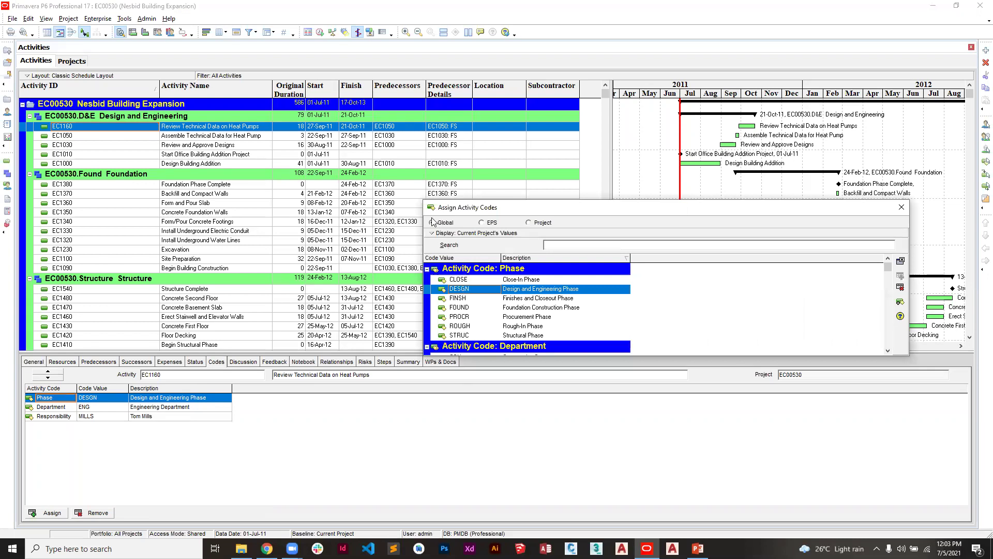
pyautogui.click(529, 224)
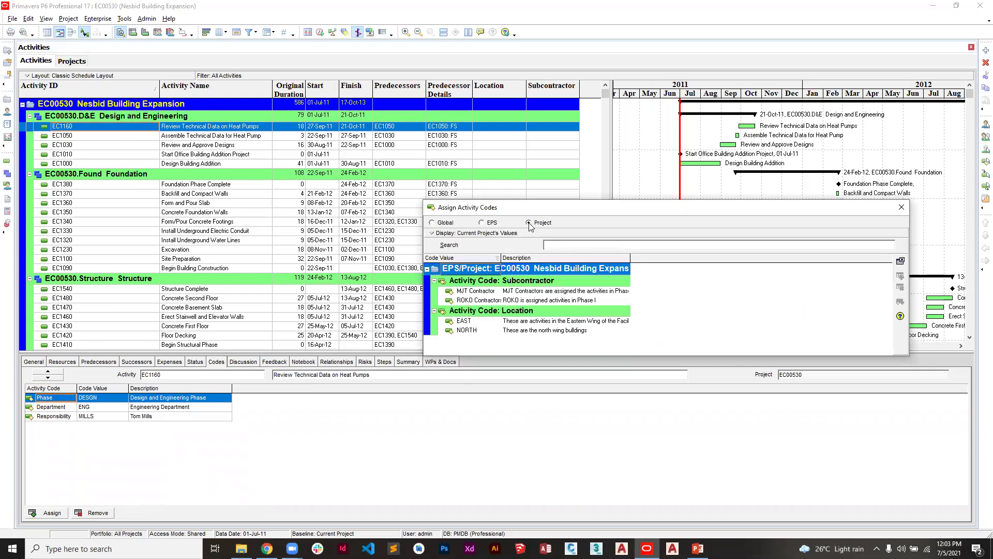
pyautogui.moveTo(550, 211); pyautogui.dragTo(603, 191)
pyautogui.click(130, 130)
pyautogui.click(174, 133)
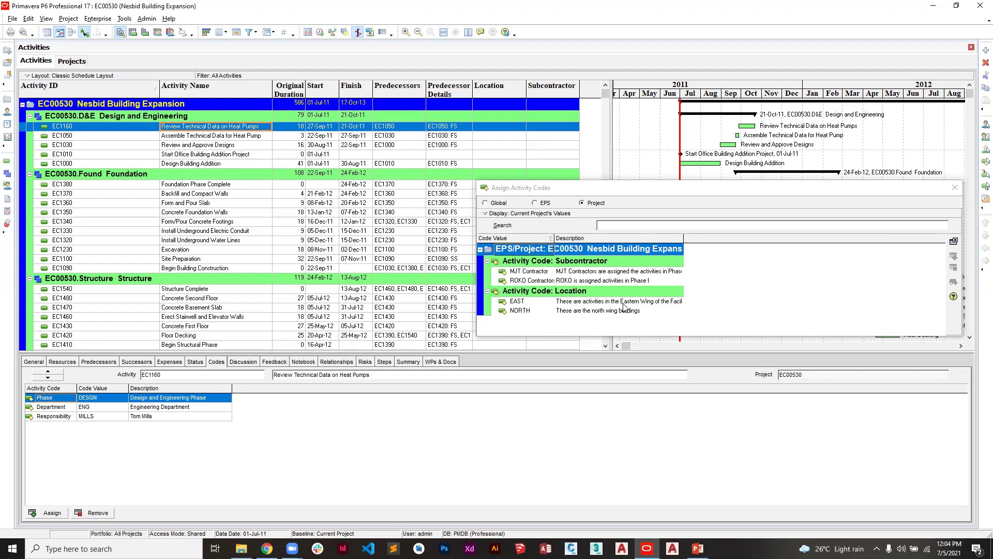
pyautogui.click(561, 273)
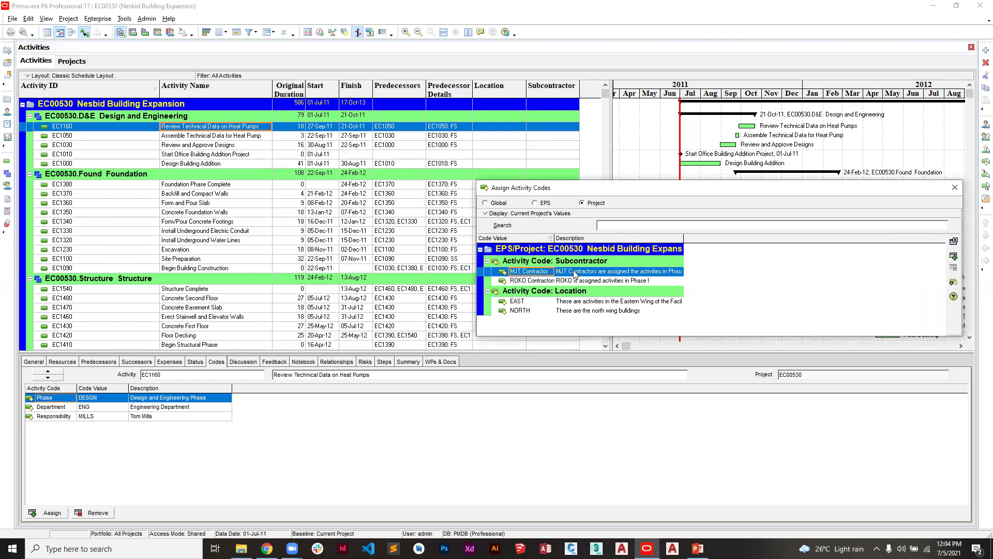
pyautogui.click(953, 256)
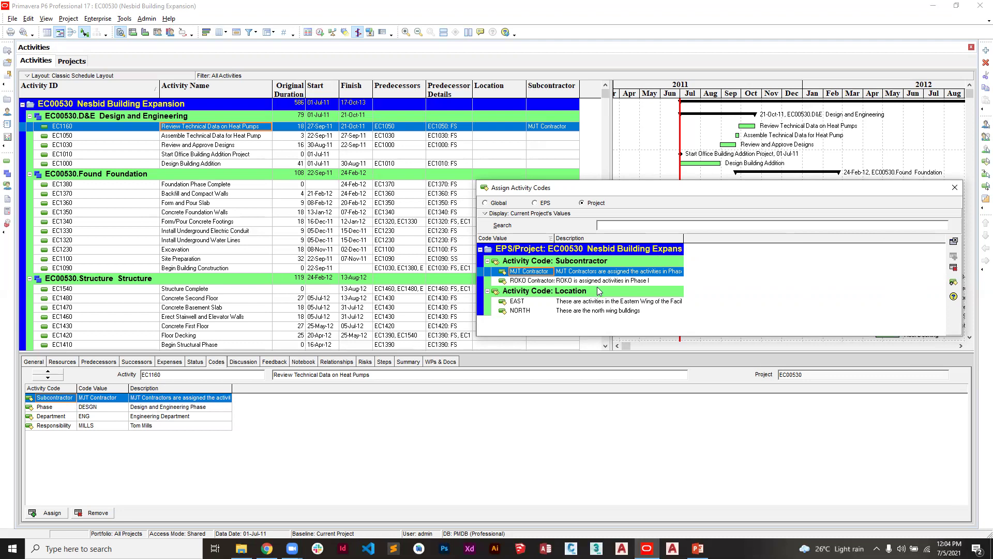
pyautogui.click(593, 303)
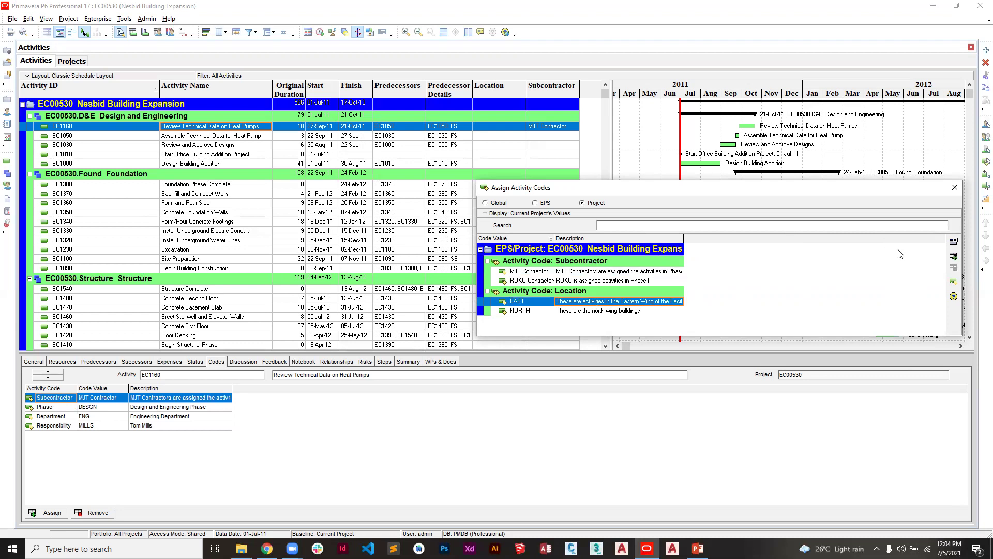
pyautogui.click(953, 258)
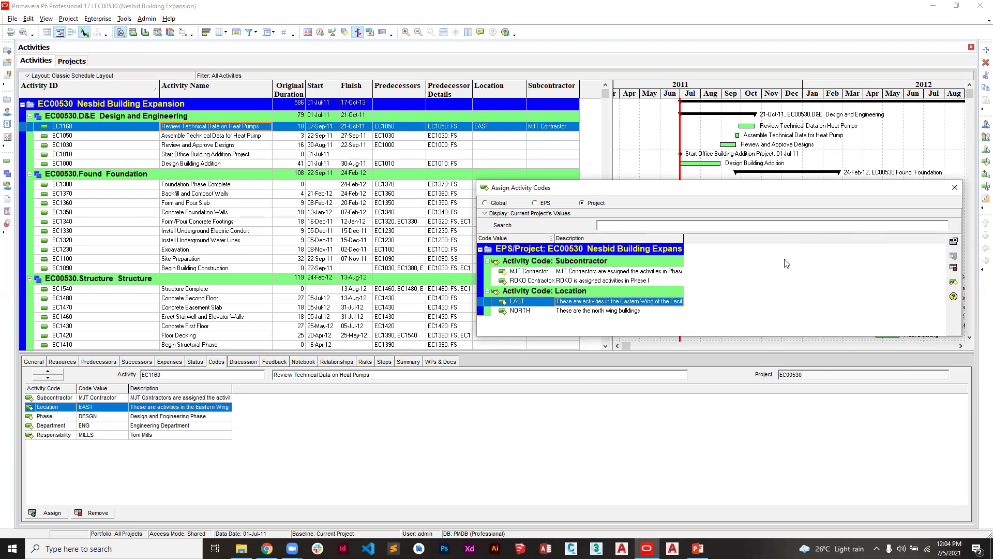
# Assign Subcontractor MJT Contractor and Location EAST to activity EC1050, Assemble Technical Data for Heat Pump.
pyautogui.click(149, 136)
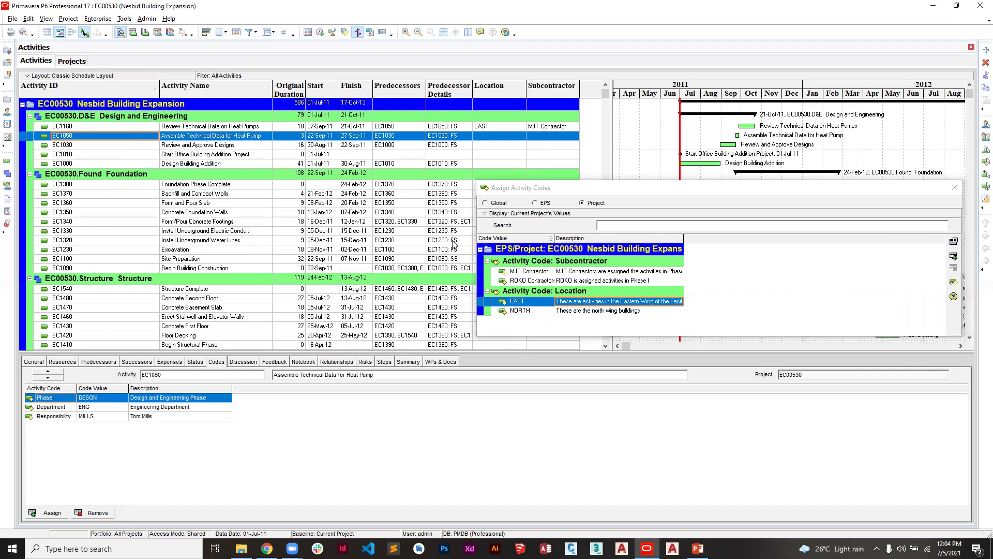
pyautogui.click(527, 273)
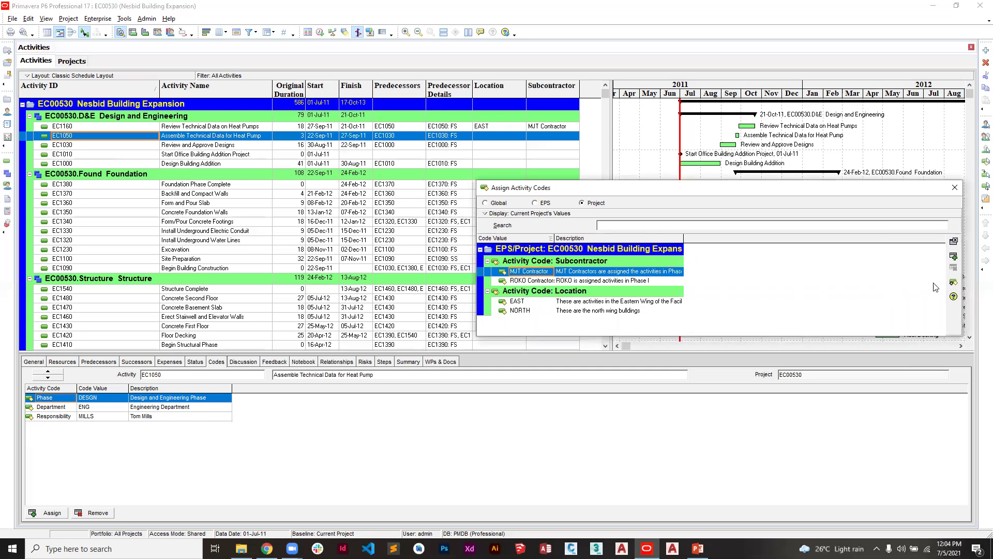
pyautogui.click(953, 257)
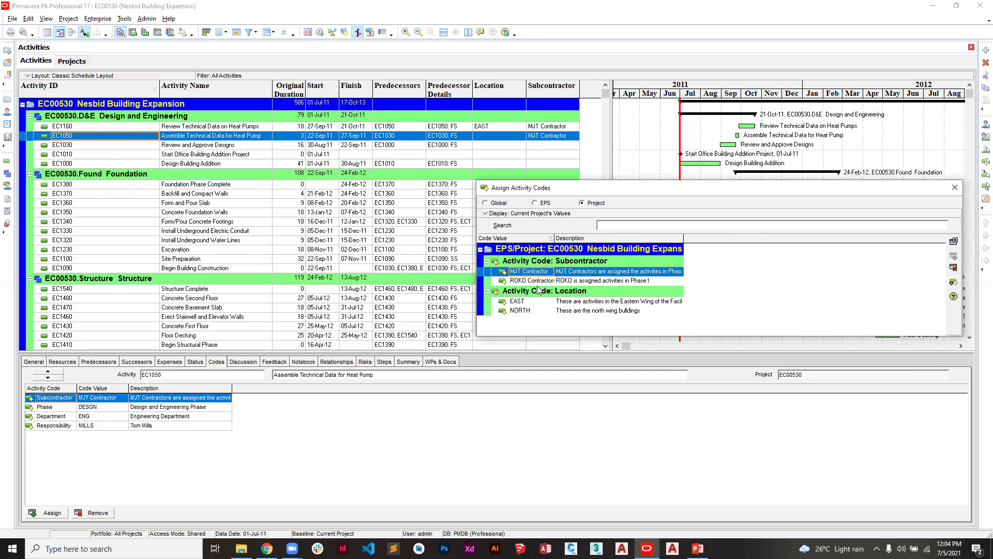
pyautogui.click(531, 303)
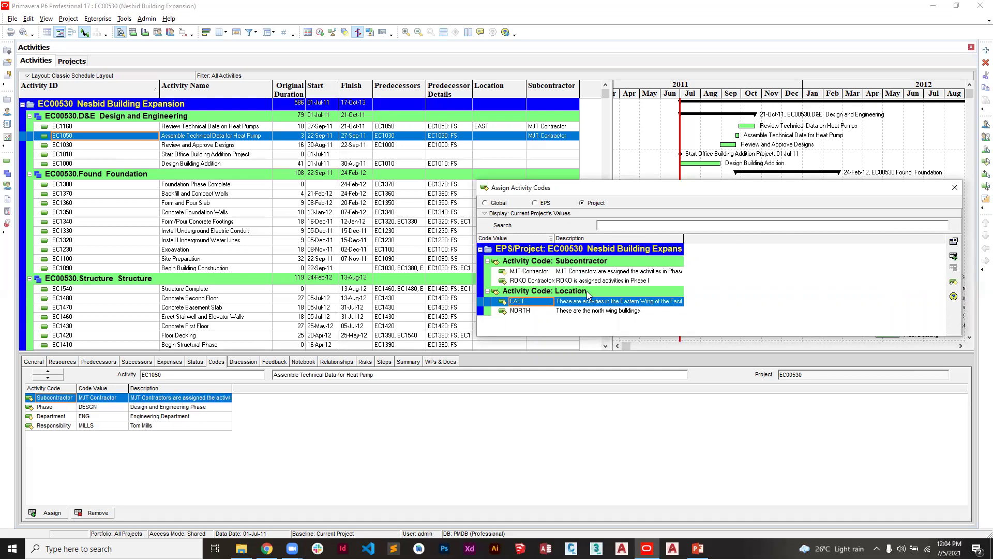
pyautogui.click(953, 256)
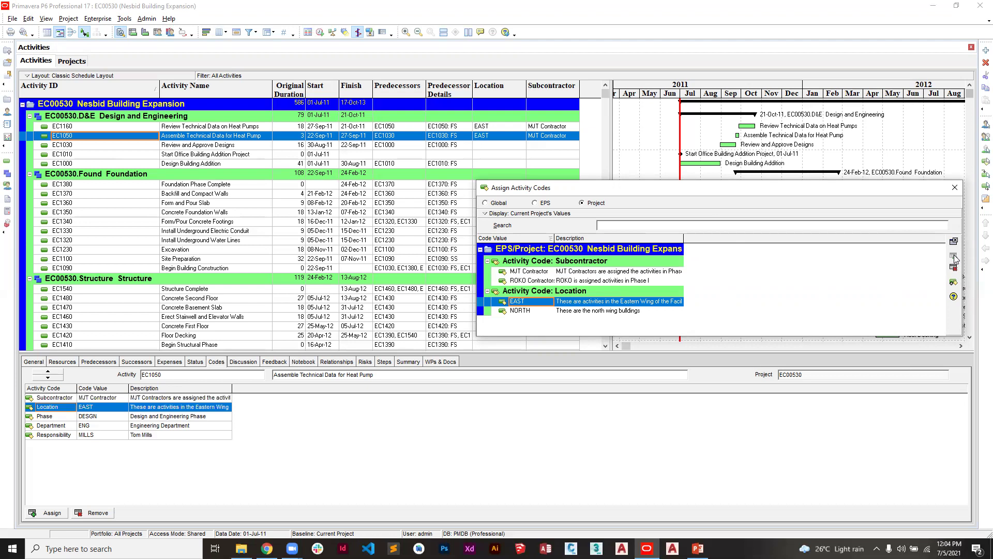
# Assign Subcontractor MJT Contractor and Location NORTH to activity EC1030, Review and Approve Designs.
pyautogui.click(221, 146)
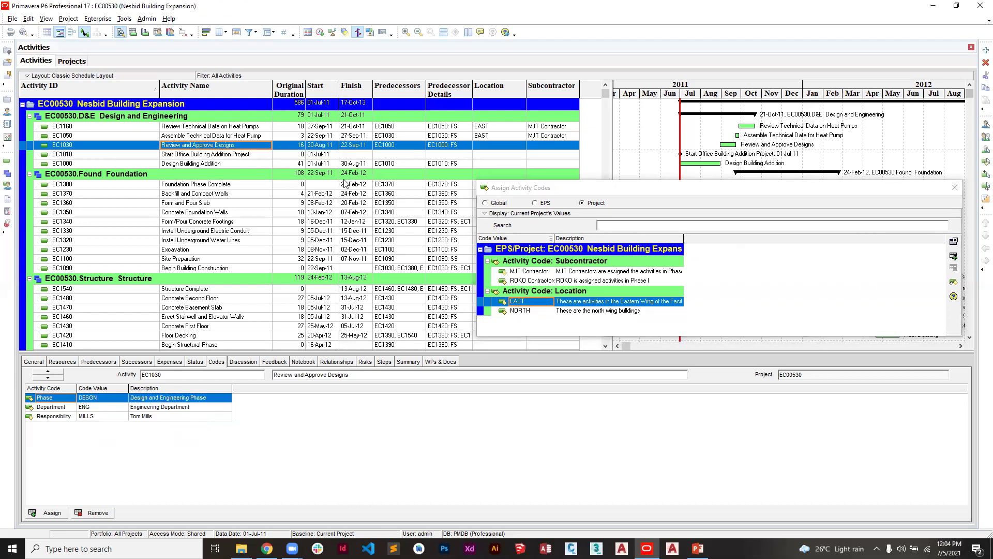
pyautogui.click(538, 271)
pyautogui.click(955, 257)
pyautogui.click(537, 311)
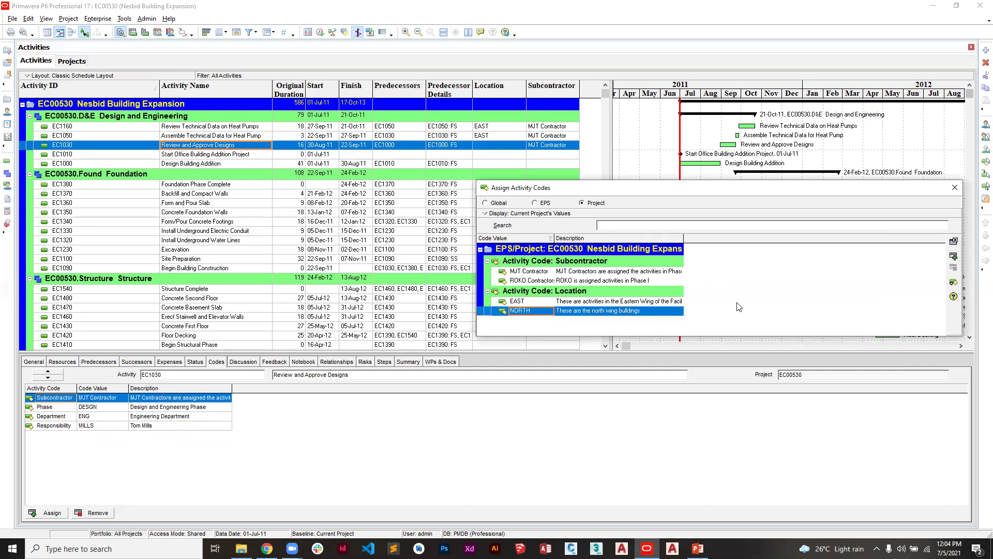
pyautogui.click(954, 257)
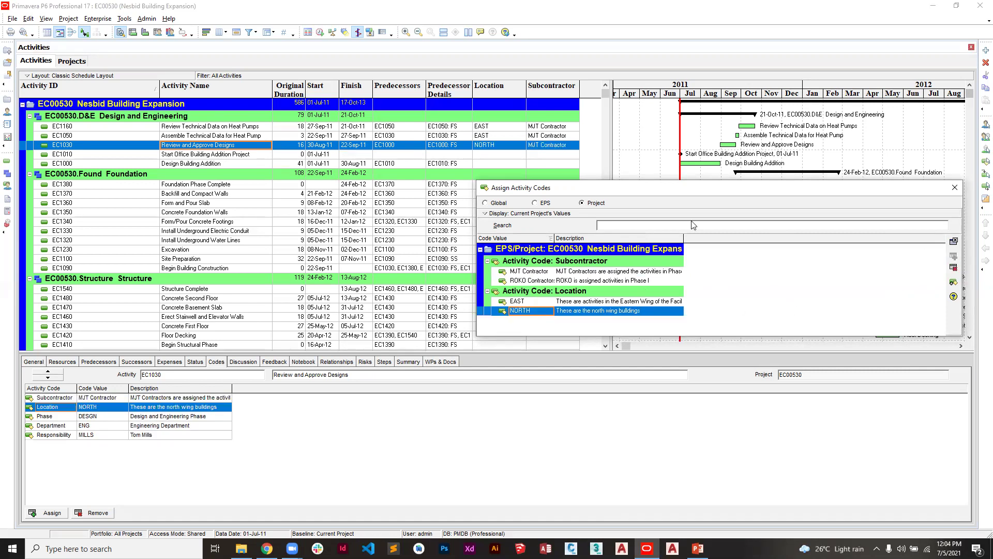
# Assign Subcontractor MJT Contractor and Location NORTH to milestone EC1010, Start Office Building Addition Project, and close the code assignment.
pyautogui.click(176, 156)
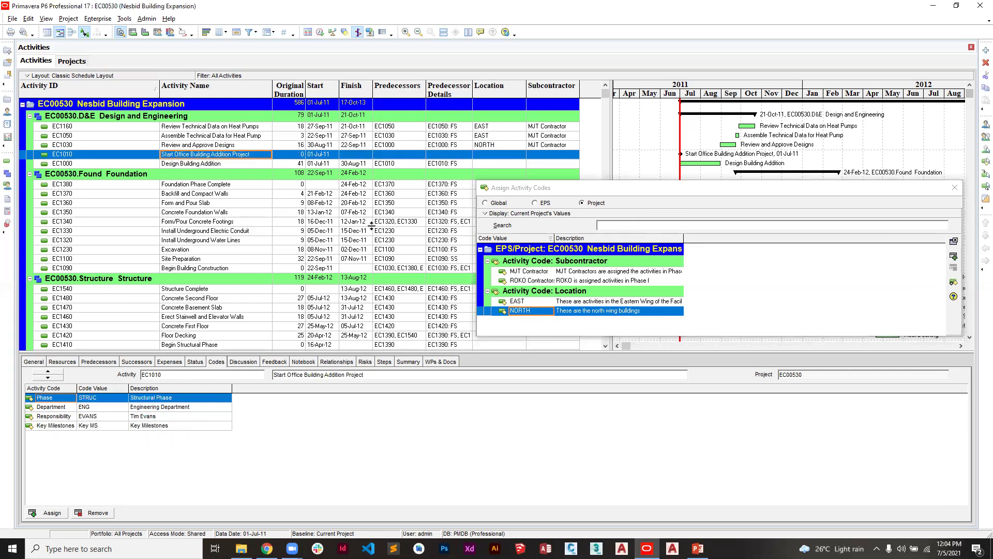
pyautogui.click(556, 273)
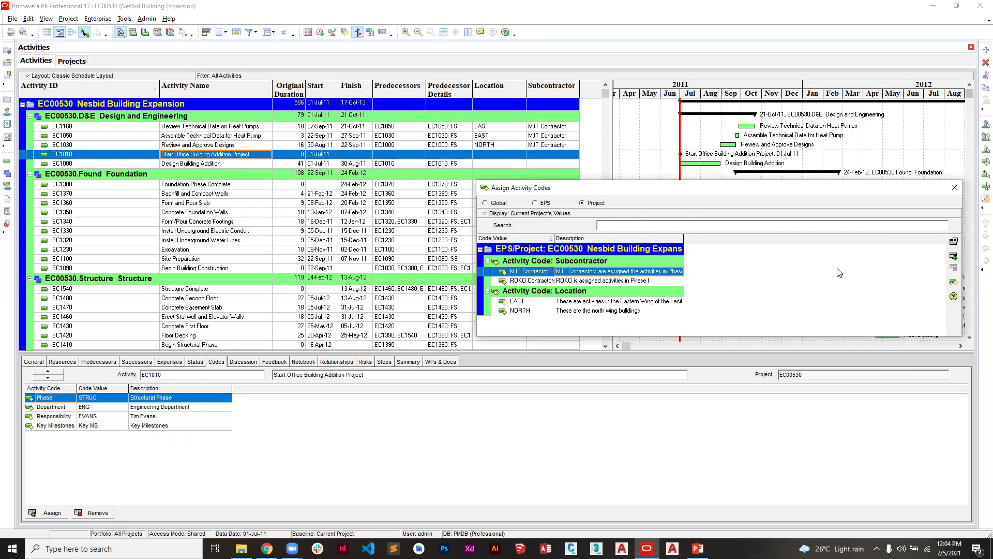
pyautogui.click(952, 258)
pyautogui.click(516, 309)
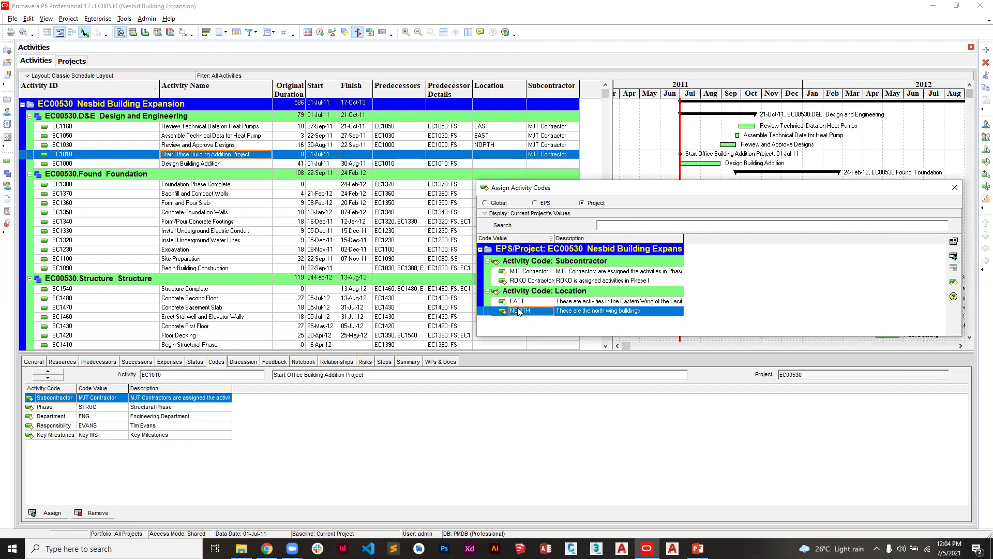
pyautogui.click(953, 259)
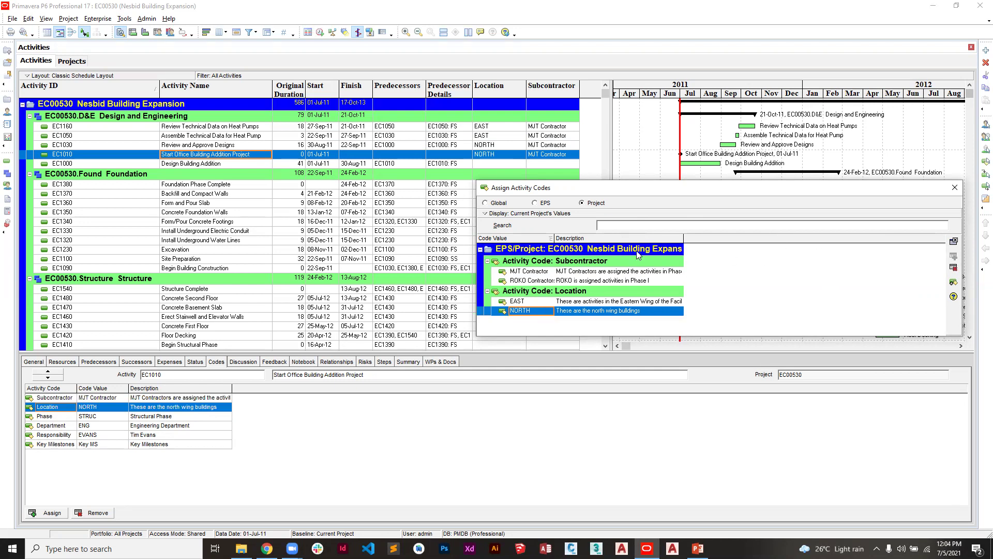
pyautogui.click(955, 187)
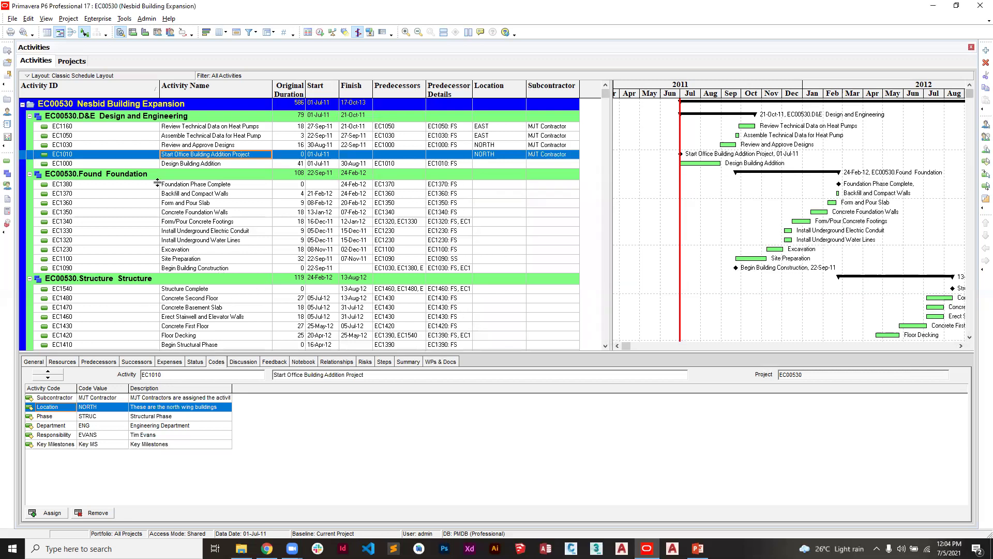
# Try to select all Foundation activities from EC1380 to EC1090 together for a joint activity code assignment.
pyautogui.click(202, 185)
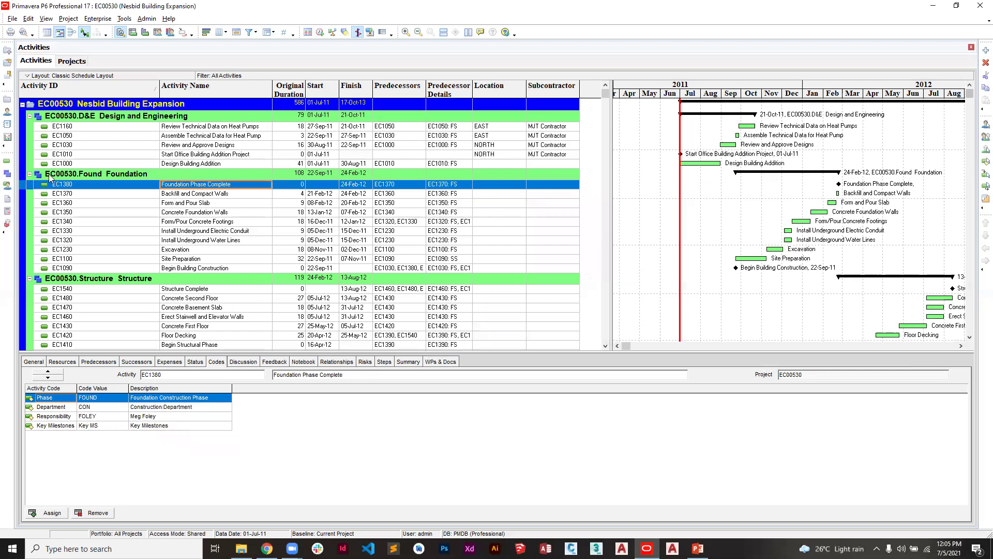
pyautogui.click(76, 177)
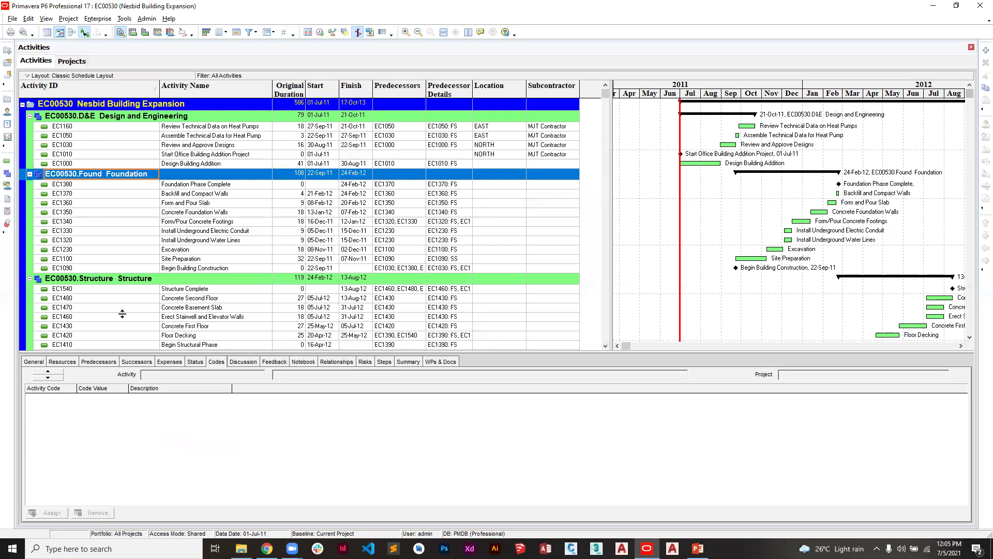
pyautogui.click(47, 186)
pyautogui.hotkey('shift', 'Down')
pyautogui.hotkey('shift', 'Down')
pyautogui.hotkey('shift', 'Down')
pyautogui.hotkey('shift', 'Down')
pyautogui.hotkey('shift', 'Down')
pyautogui.hotkey('shift', 'Down')
pyautogui.hotkey('shift', 'Down')
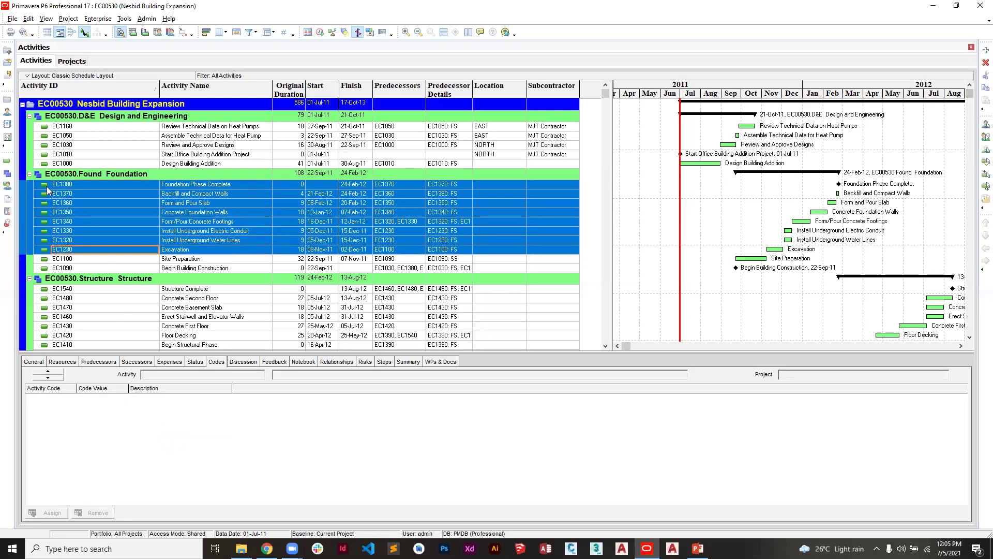
pyautogui.hotkey('shift', 'Down')
pyautogui.hotkey('shift', 'Down')
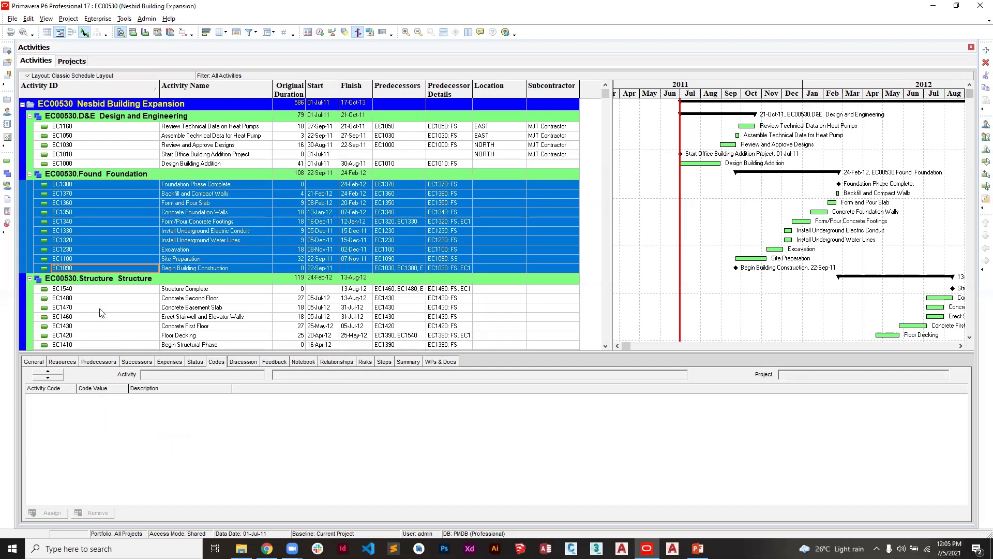
pyautogui.press('Left')
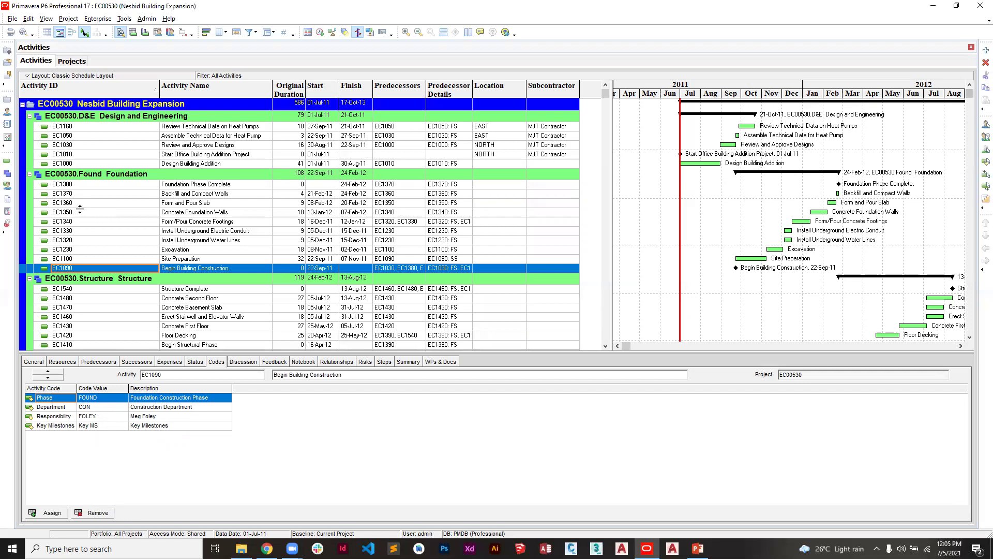
pyautogui.click(69, 195)
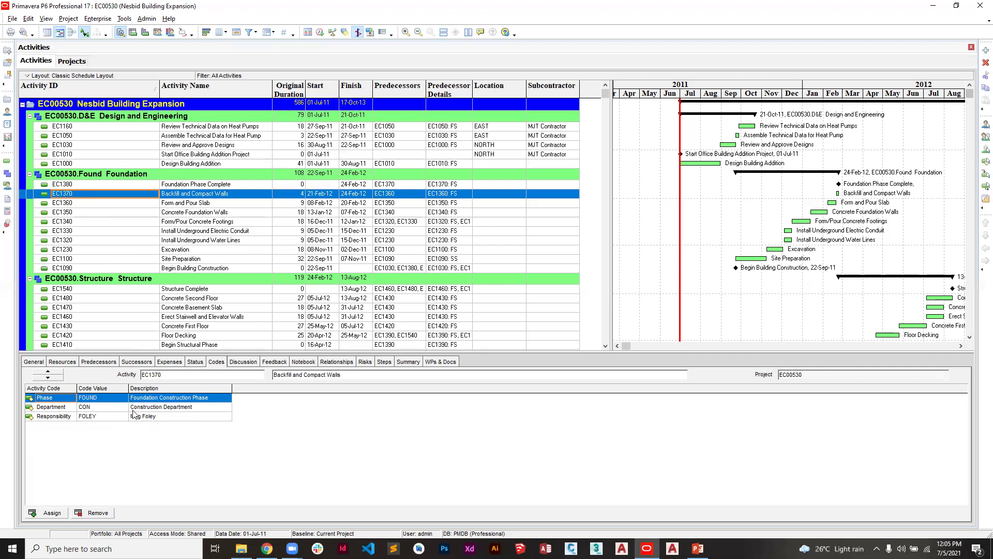
pyautogui.click(90, 187)
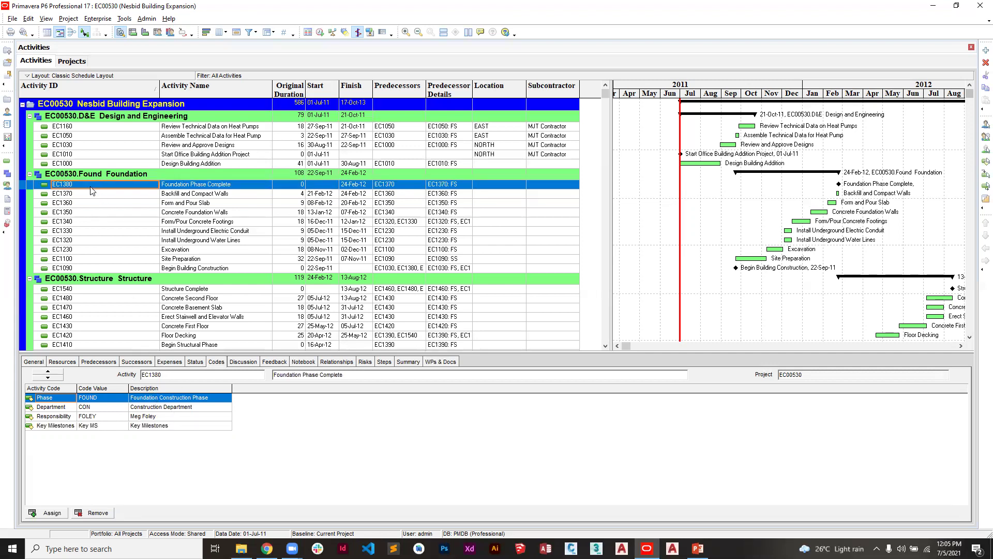
pyautogui.hotkey('shift', 'Down')
pyautogui.hotkey('shift', 'Down')
pyautogui.hotkey('shift', 'Down')
pyautogui.hotkey('shift', 'Down')
pyautogui.hotkey('shift', 'Down')
pyautogui.hotkey('shift', 'Down')
pyautogui.hotkey('shift', 'Down')
pyautogui.hotkey('shift', 'Down')
pyautogui.hotkey('shift', 'Down')
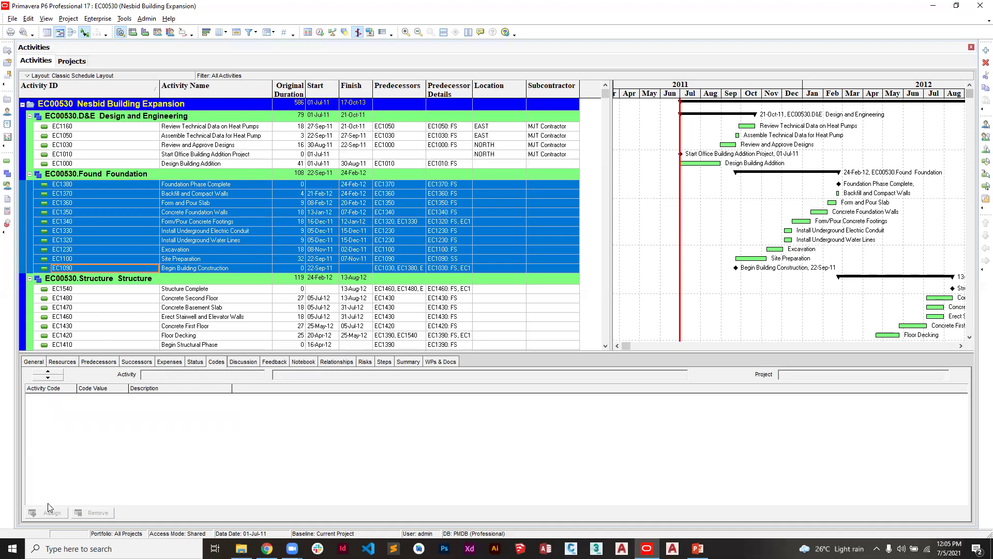
pyautogui.click(105, 214)
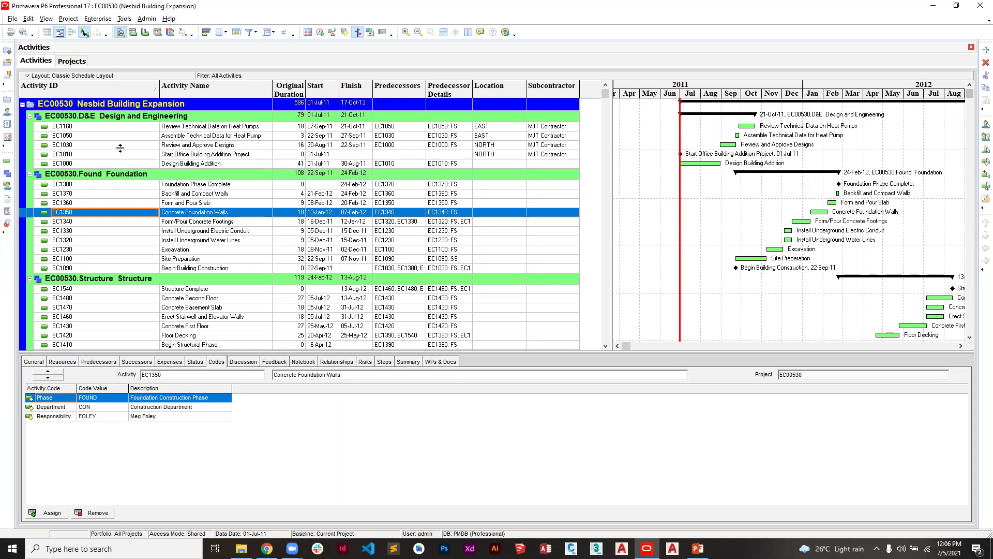
pyautogui.click(91, 146)
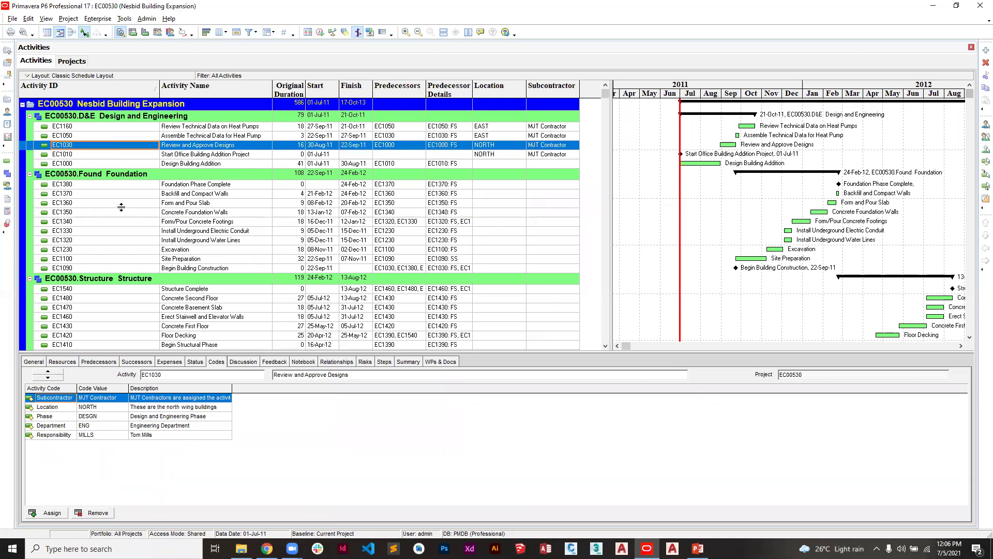
# Assign the project code Subcontractor ROKO Contractors to milestone EC1380, Foundation Phase Complete.
pyautogui.click(87, 186)
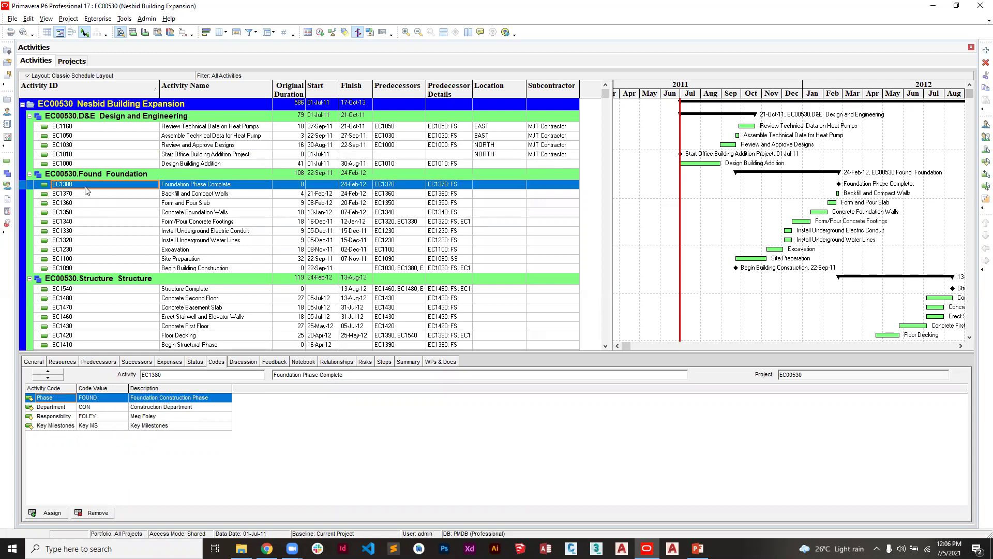
pyautogui.click(48, 513)
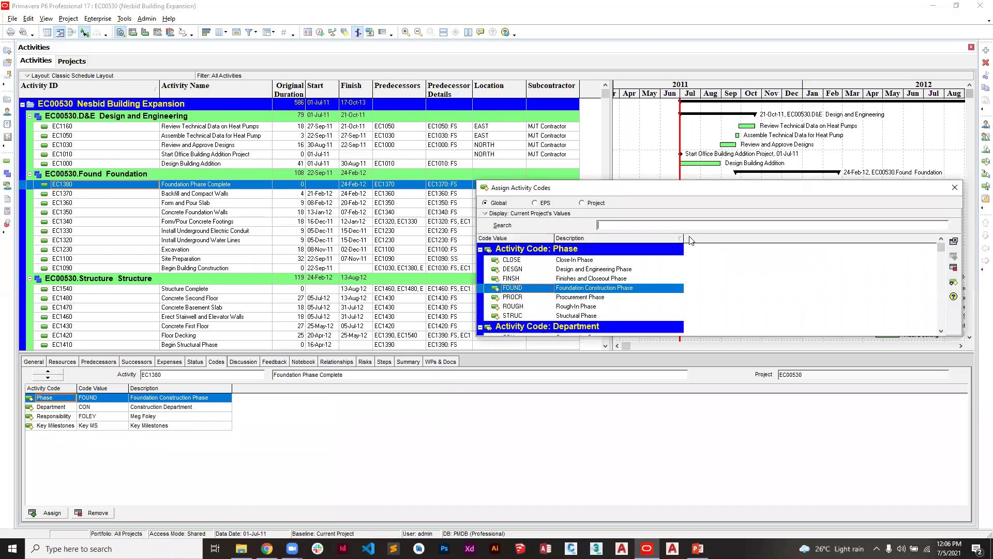
pyautogui.click(582, 203)
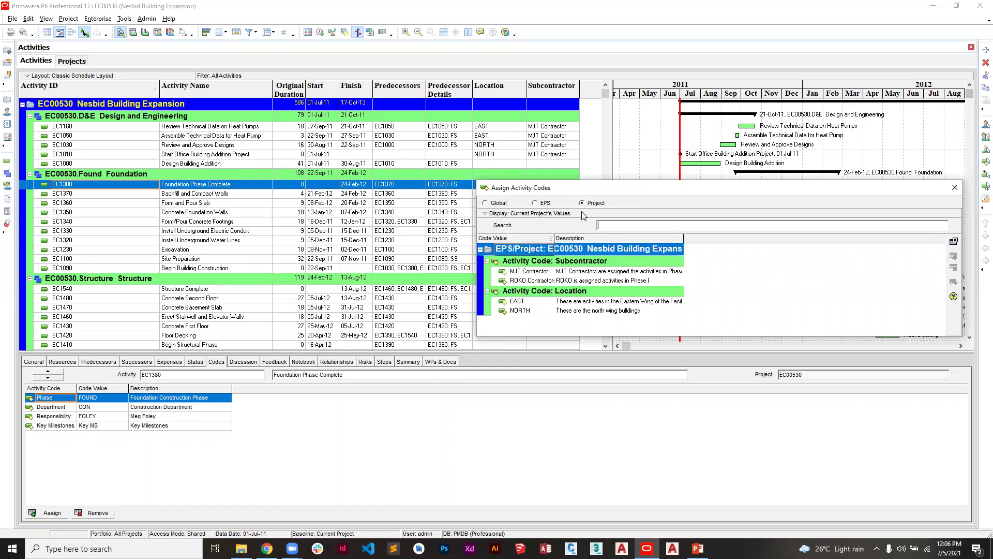
pyautogui.click(564, 281)
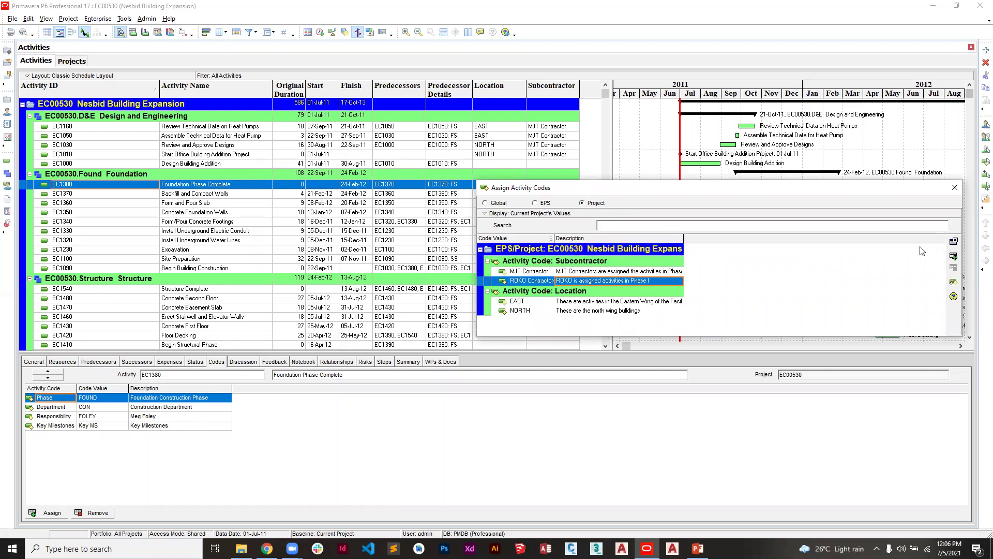
pyautogui.click(953, 256)
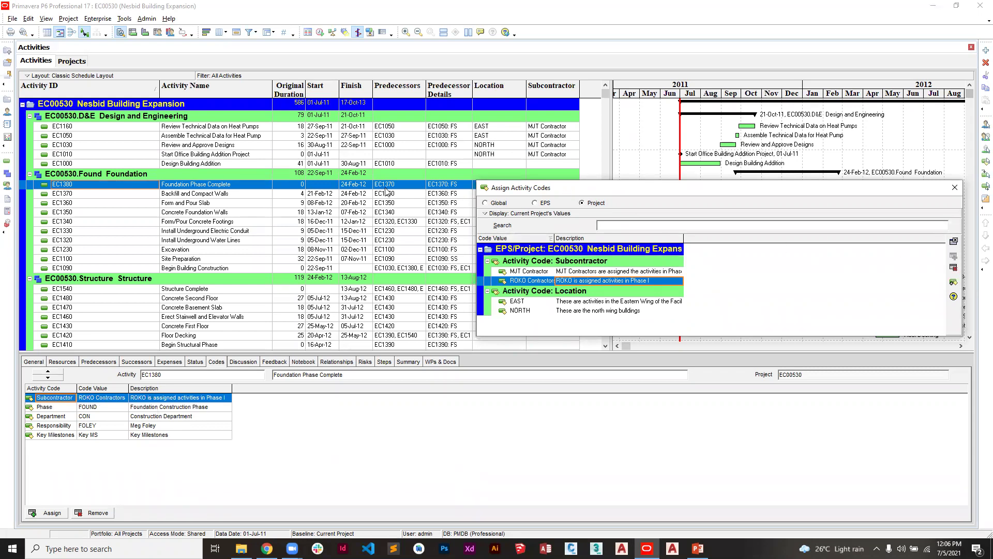
# Assign Subcontractor ROKO Contractors to activities EC1370, Backfill and Compact Walls, and EC1360, Form and Pour Slab.
pyautogui.moveTo(572, 195); pyautogui.dragTo(661, 118)
pyautogui.click(113, 197)
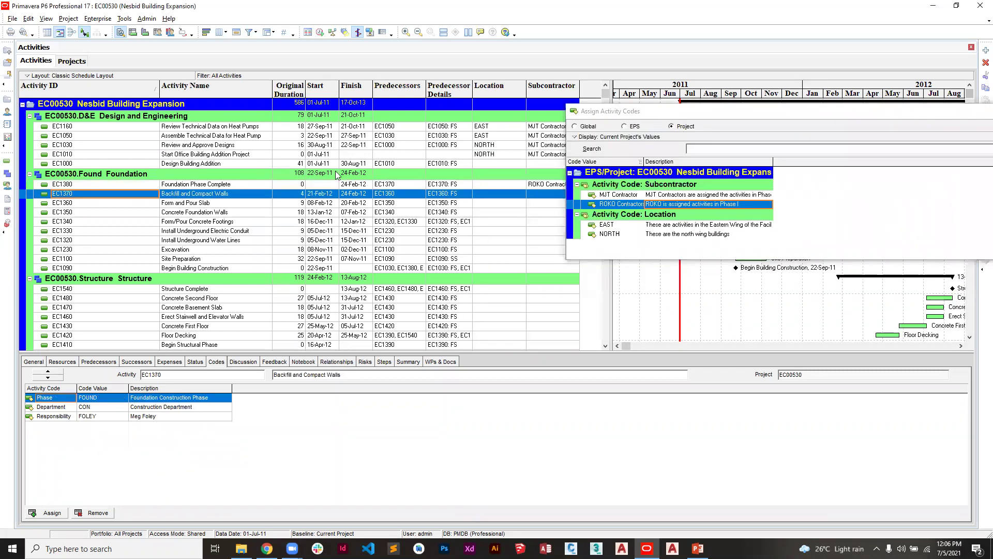
pyautogui.doubleClick(615, 205)
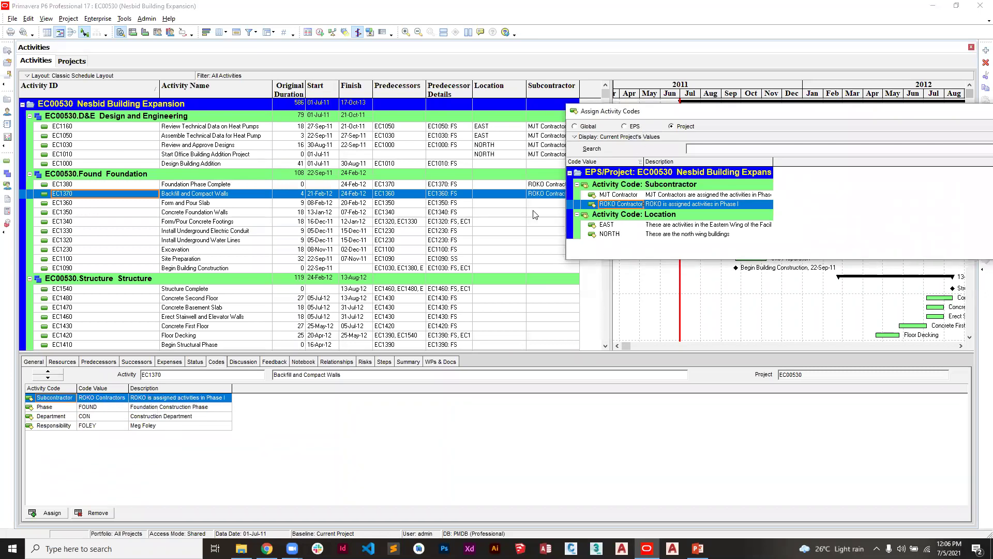
pyautogui.click(116, 204)
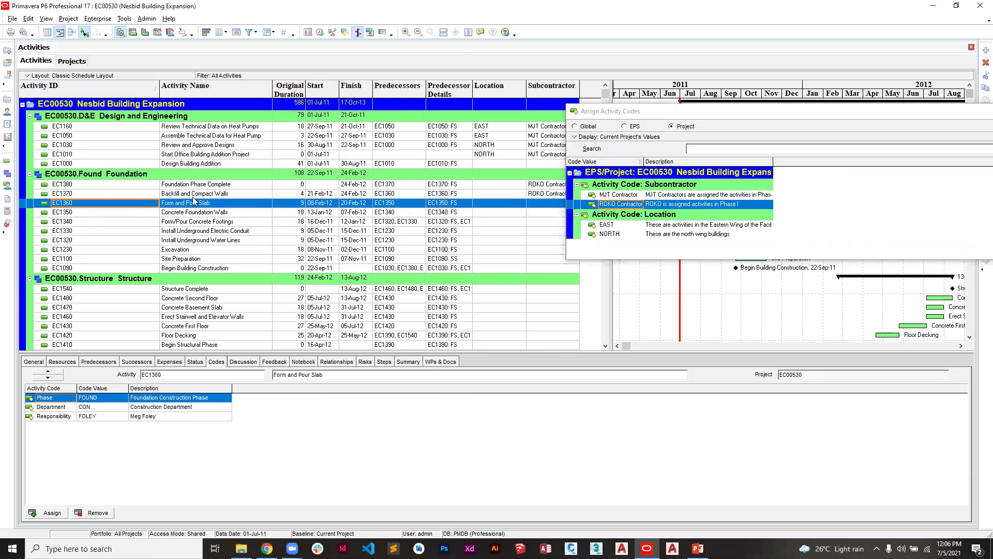
pyautogui.doubleClick(615, 204)
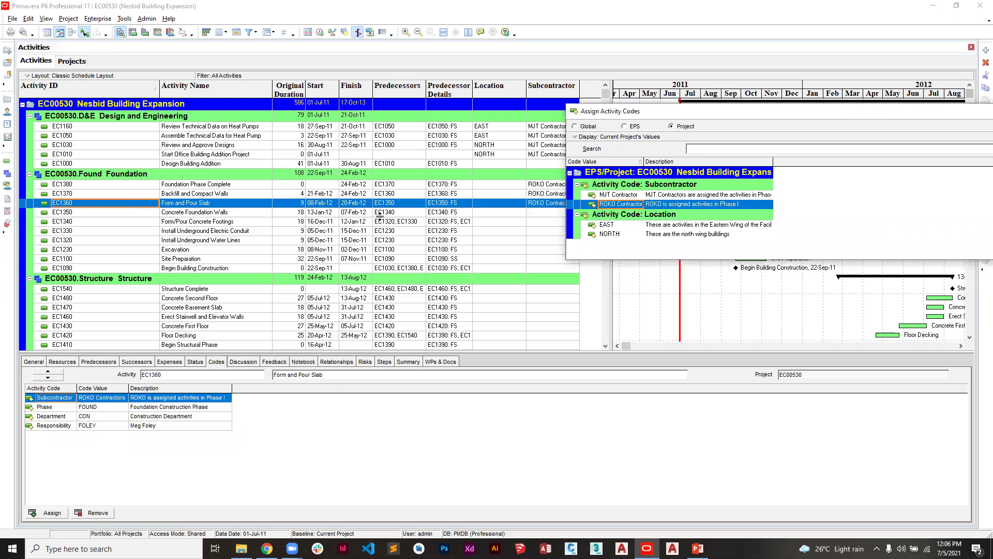
# Assign Subcontractor ROKO Contractors to activities EC1350, Concrete Foundation Walls, and EC1340, Form/Pour Concrete Footings, and close the code assignment.
pyautogui.click(75, 213)
pyautogui.click(613, 205)
pyautogui.click(82, 214)
pyautogui.doubleClick(661, 208)
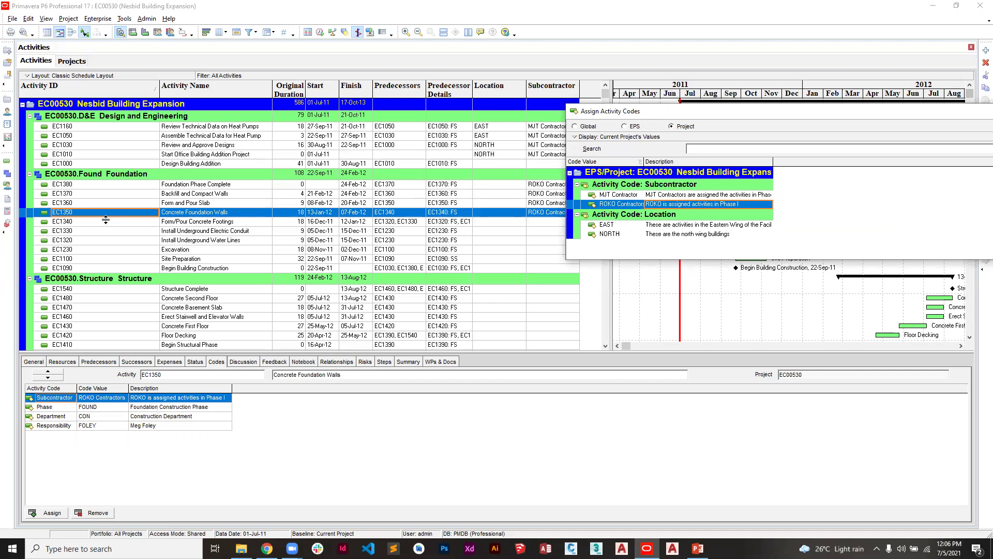
pyautogui.click(108, 223)
pyautogui.doubleClick(634, 205)
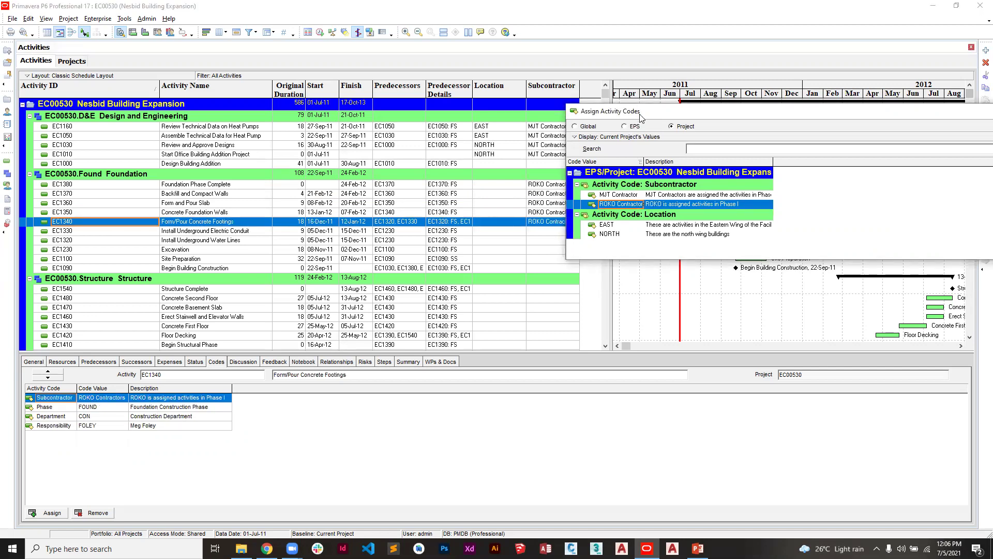
pyautogui.moveTo(640, 117); pyautogui.dragTo(356, 220)
pyautogui.click(758, 213)
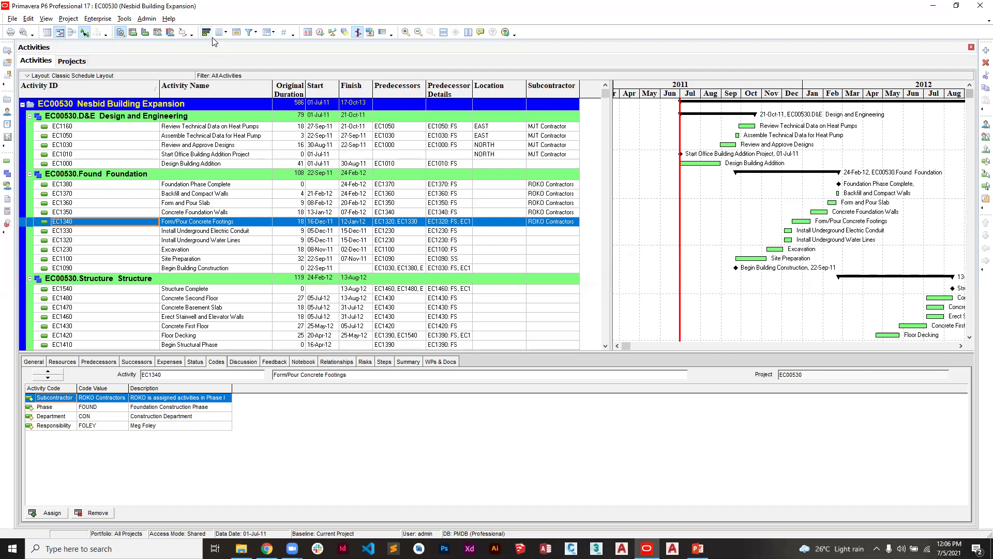
pyautogui.click(273, 34)
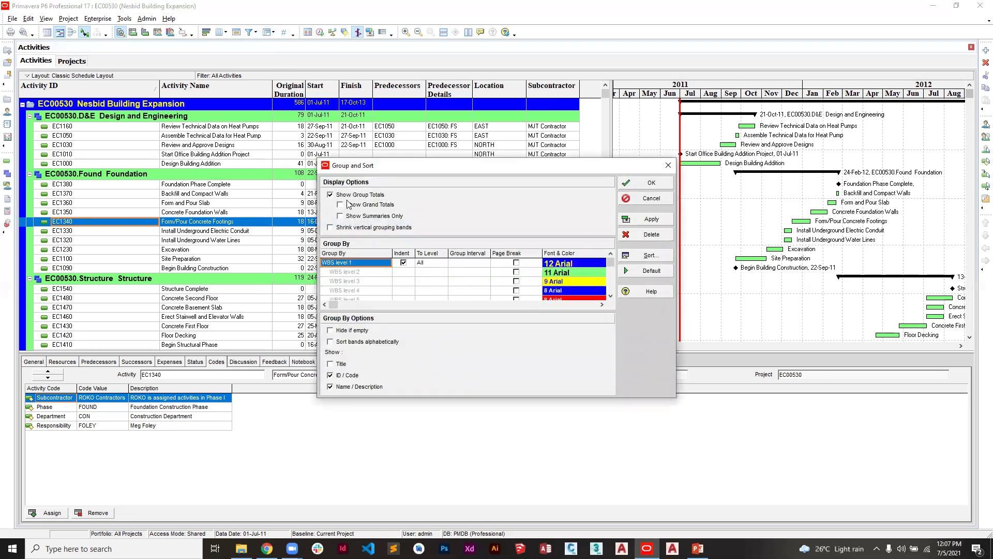
pyautogui.click(668, 166)
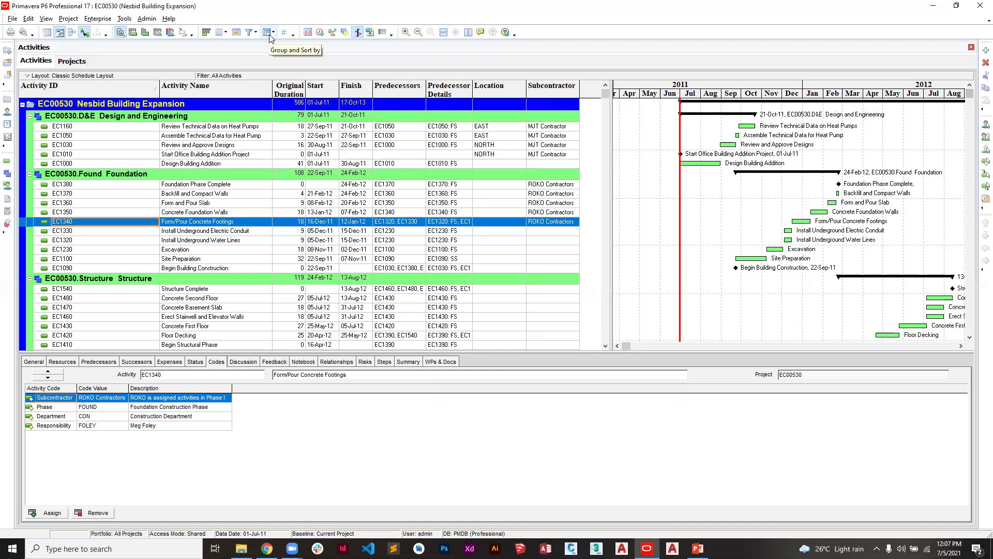
# Apply the default Critical filter to the schedule, and clear it again to show all activities.
pyautogui.click(249, 32)
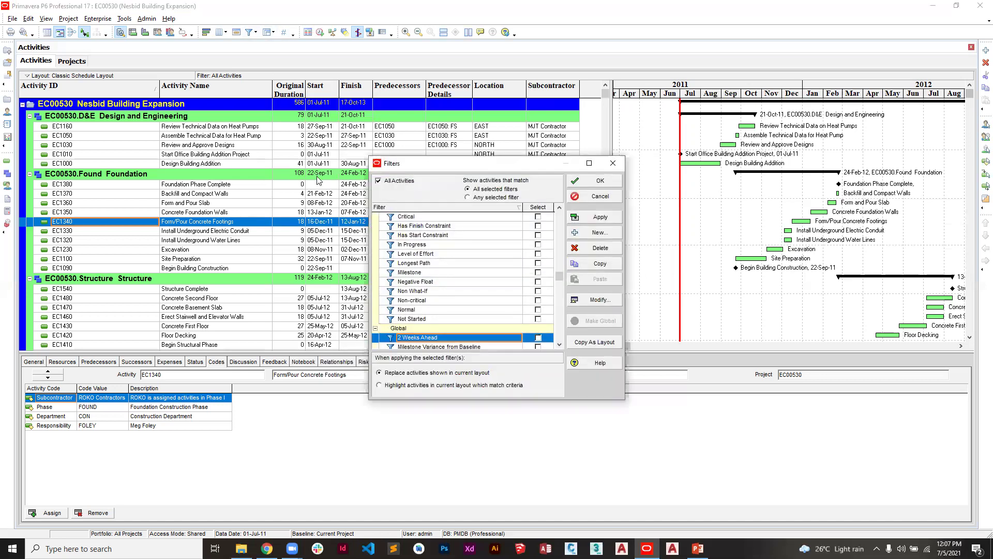
pyautogui.scroll(-1, 481, 300)
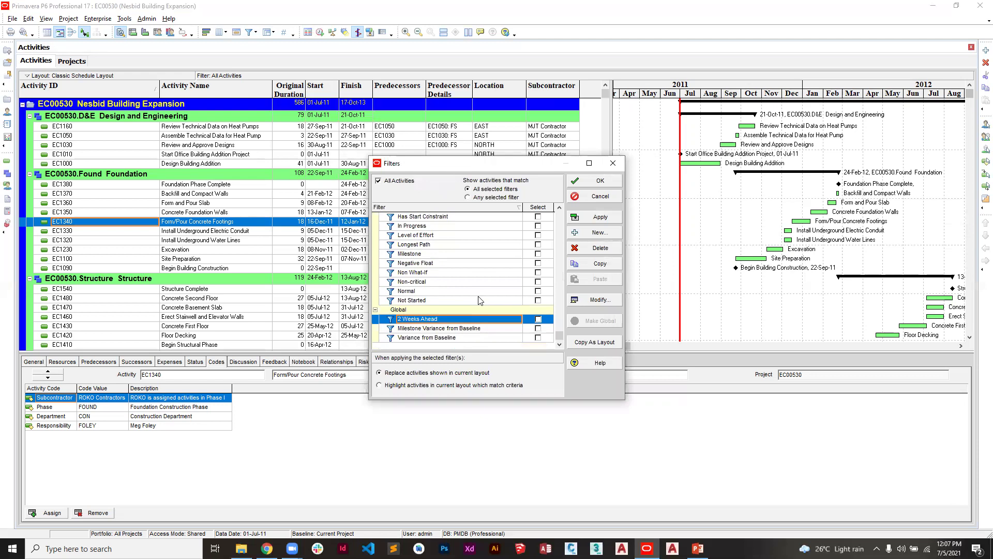
pyautogui.scroll(2, 481, 300)
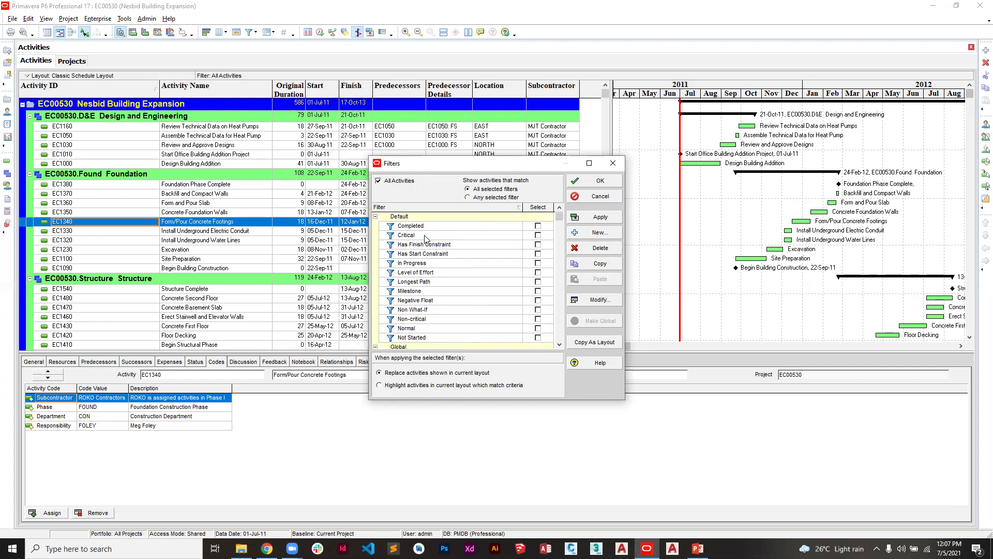
pyautogui.click(538, 236)
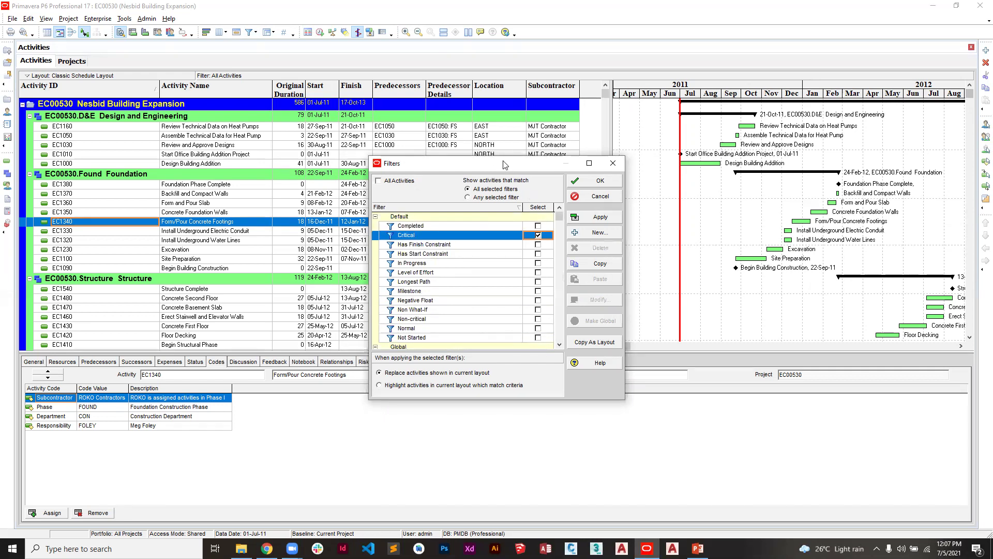
pyautogui.moveTo(501, 164); pyautogui.dragTo(454, 169)
pyautogui.click(535, 222)
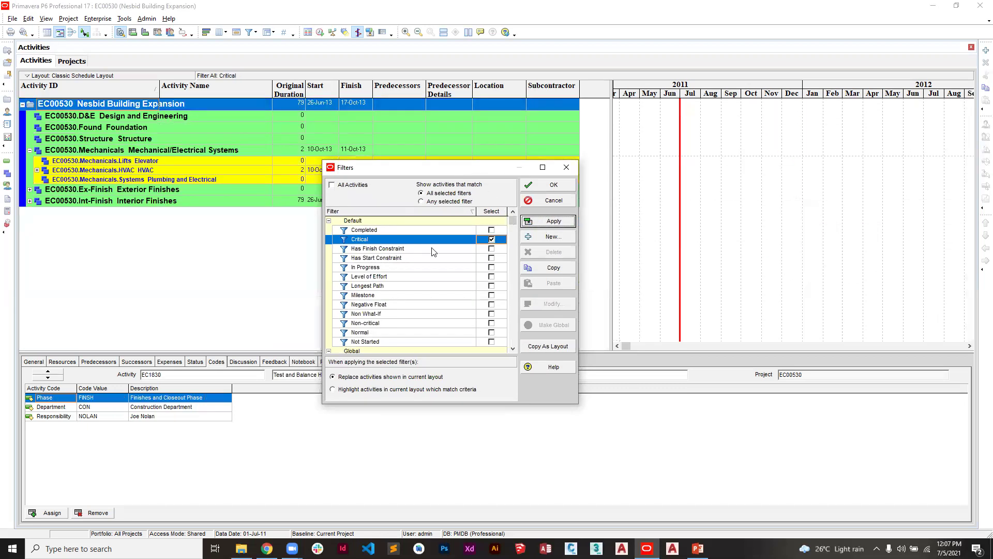
pyautogui.click(491, 238)
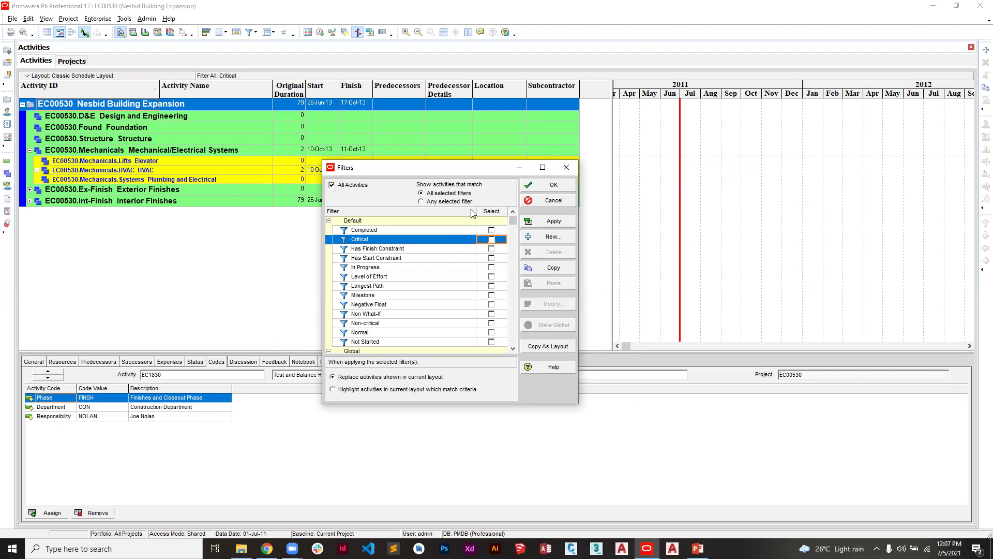
pyautogui.click(531, 222)
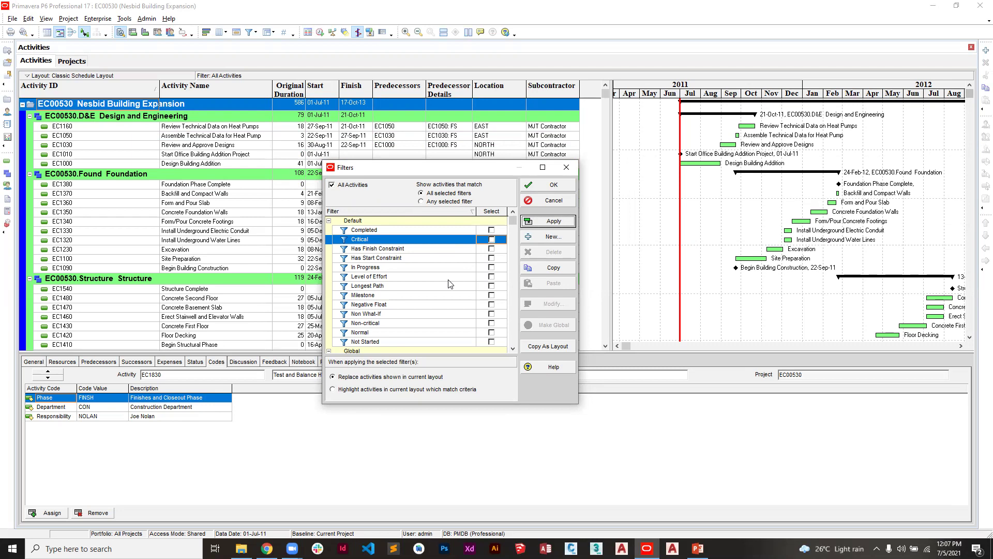
pyautogui.click(553, 236)
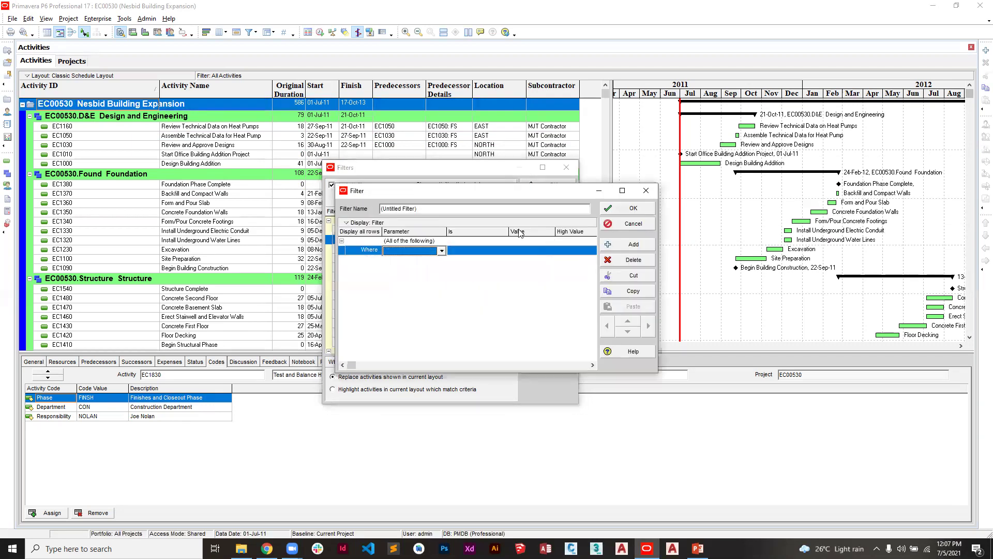
pyautogui.click(435, 209)
pyautogui.moveTo(435, 209); pyautogui.dragTo(331, 191)
pyautogui.write('ROKO Contractors')
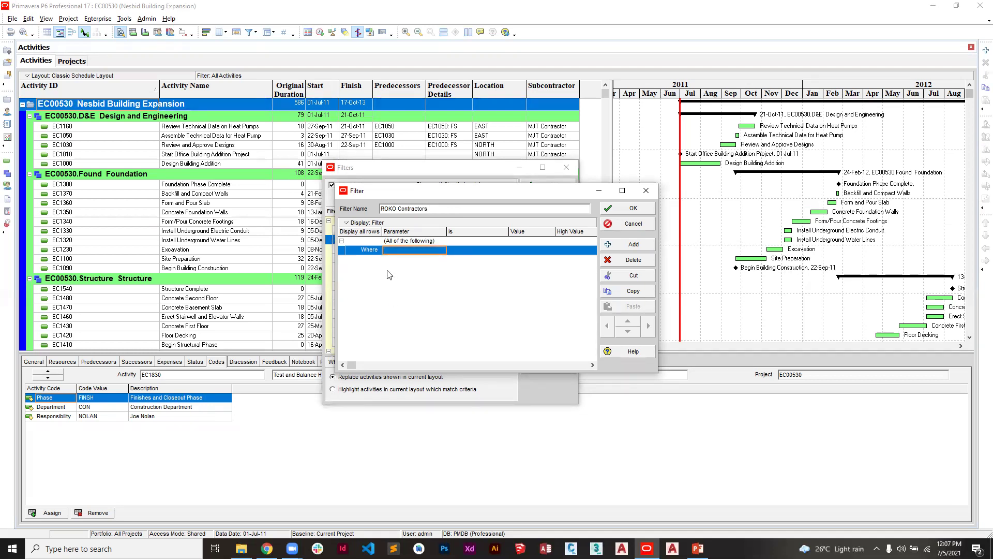
pyautogui.rightClick(346, 224)
pyautogui.click(371, 284)
pyautogui.click(423, 244)
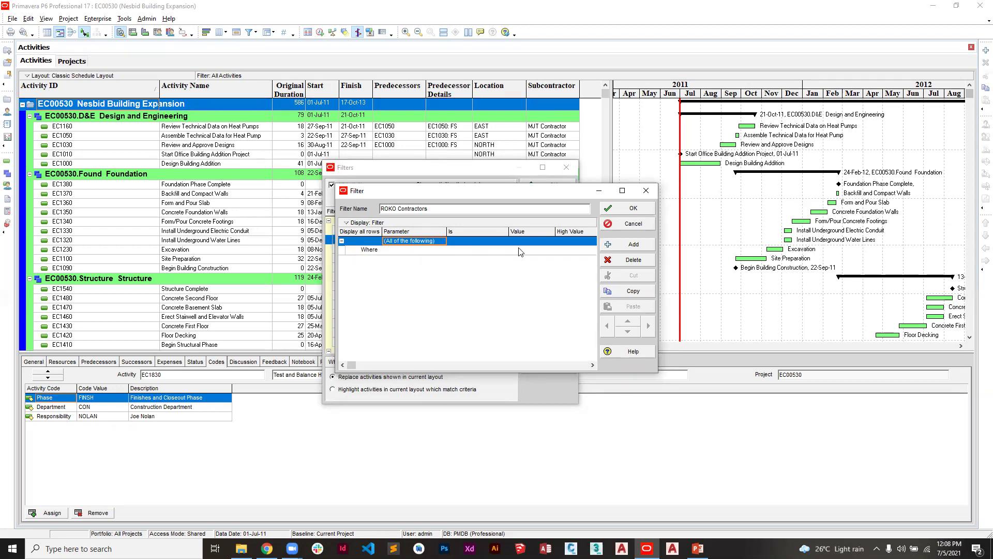
pyautogui.click(429, 252)
pyautogui.click(428, 252)
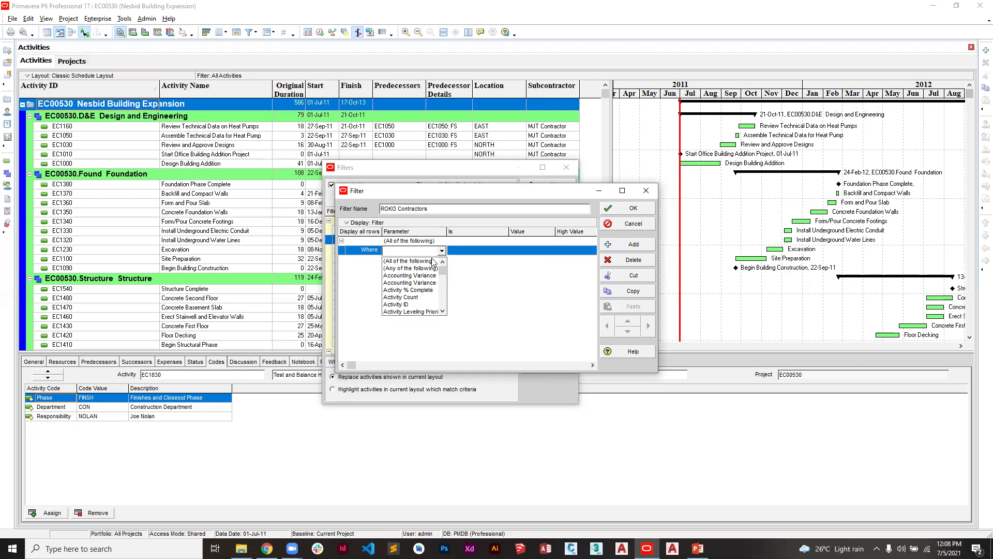
pyautogui.scroll(-10, 443, 271)
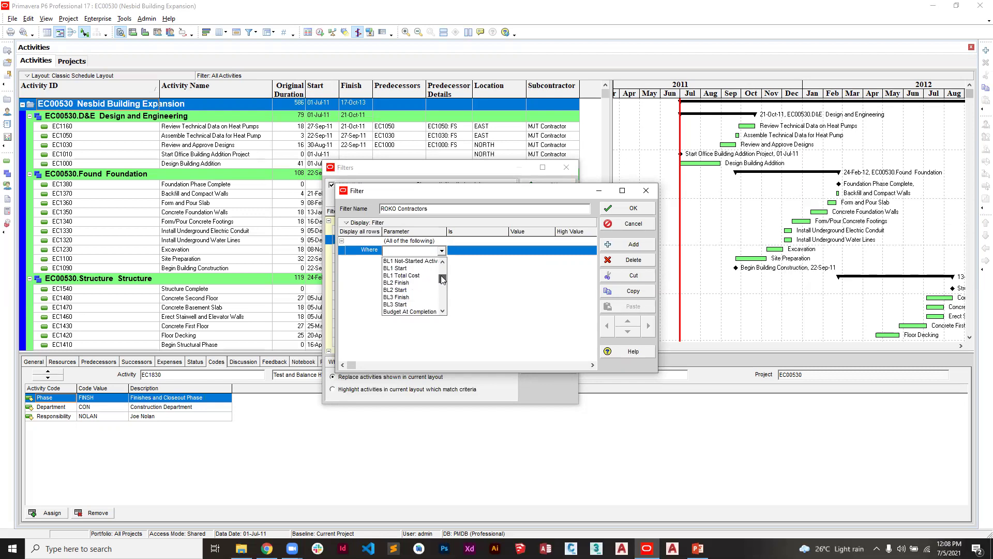
pyautogui.scroll(10, 443, 271)
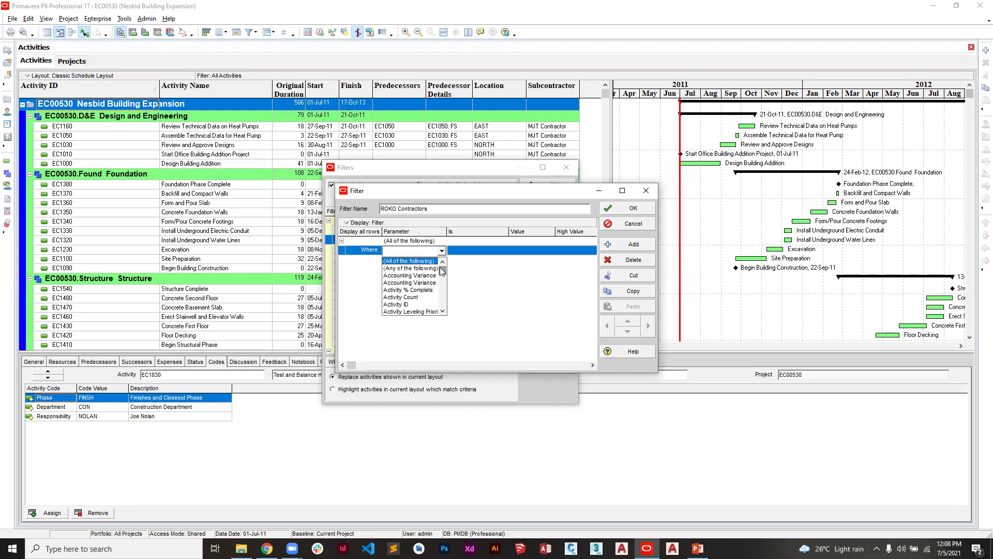
pyautogui.click(443, 310)
pyautogui.click(443, 311)
pyautogui.click(443, 311)
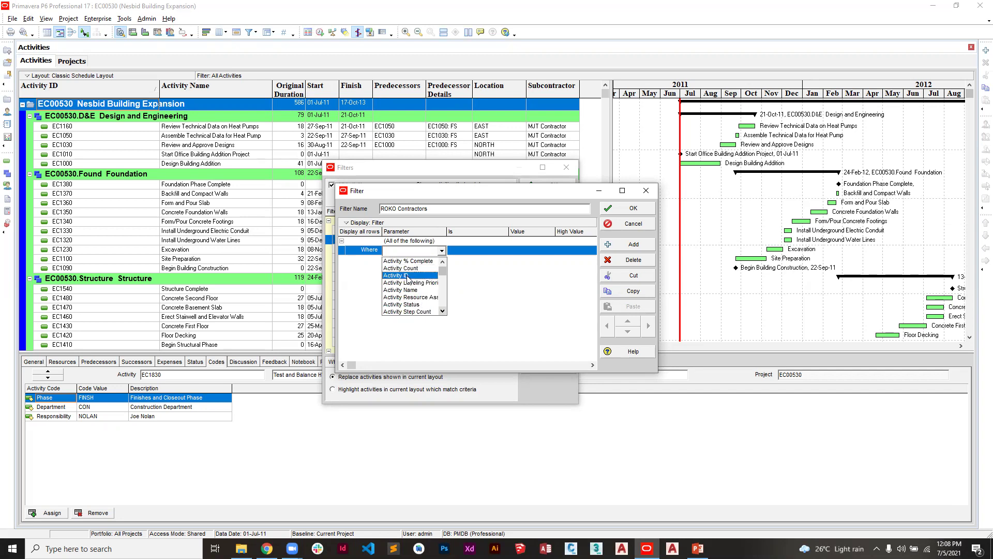
pyautogui.click(418, 290)
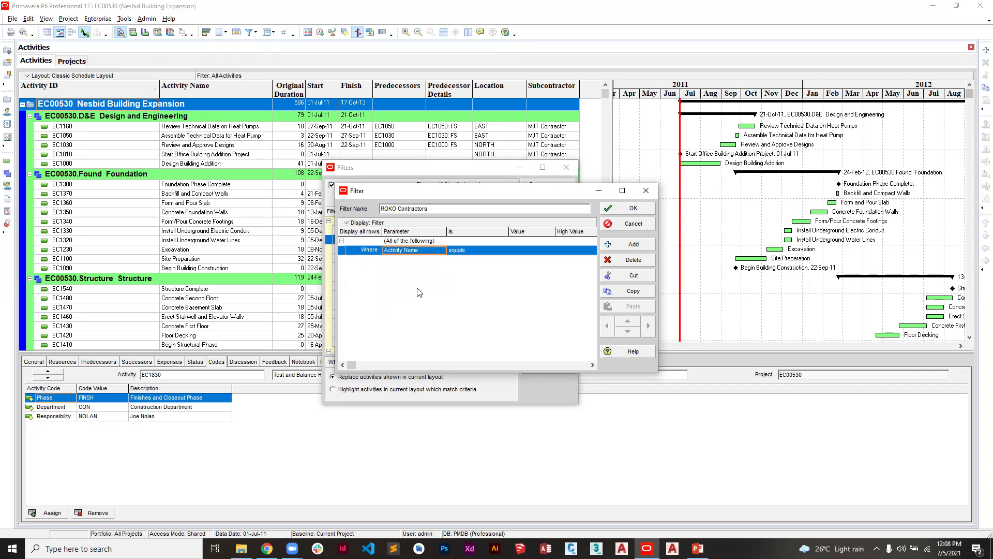
pyautogui.click(481, 252)
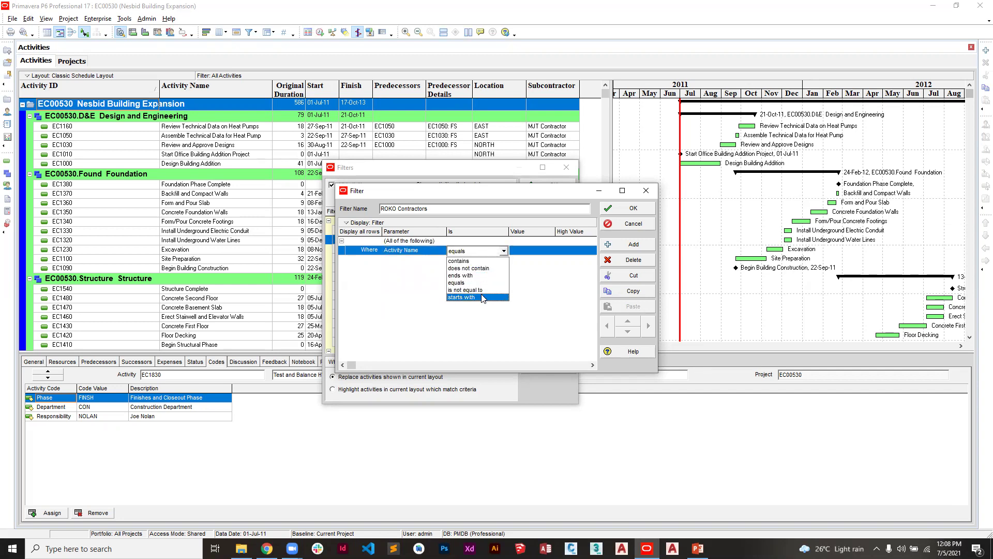
pyautogui.click(482, 262)
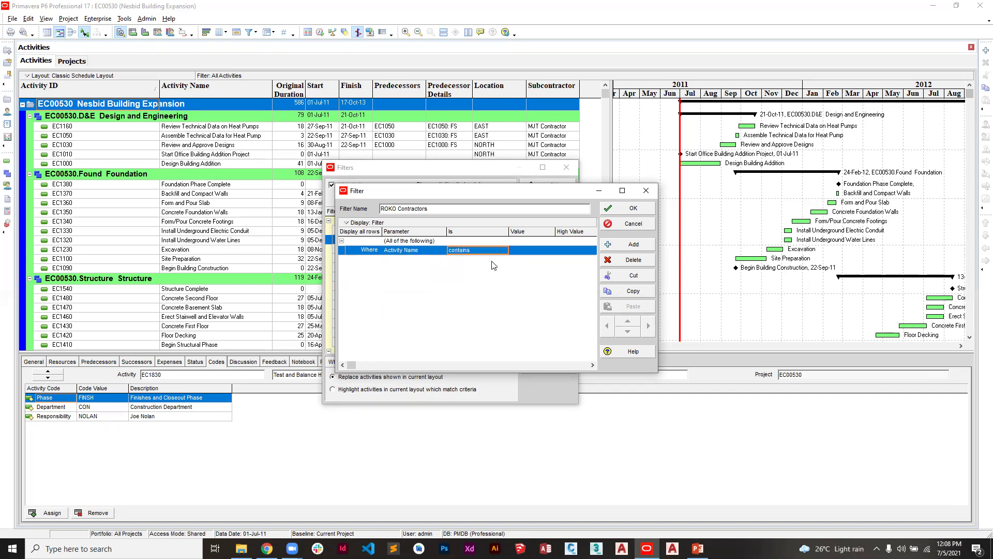
pyautogui.click(533, 252)
pyautogui.click(534, 251)
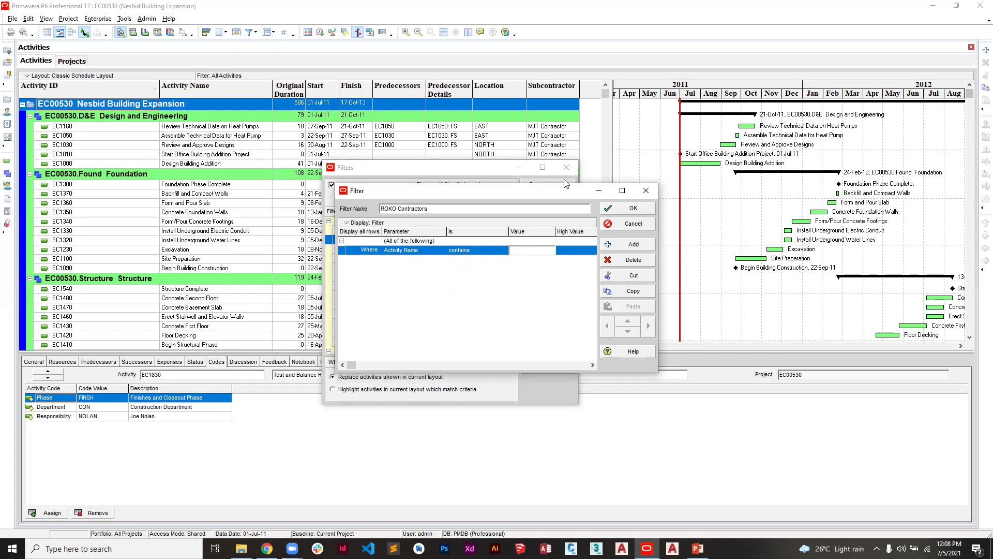
pyautogui.moveTo(549, 192); pyautogui.dragTo(386, 244)
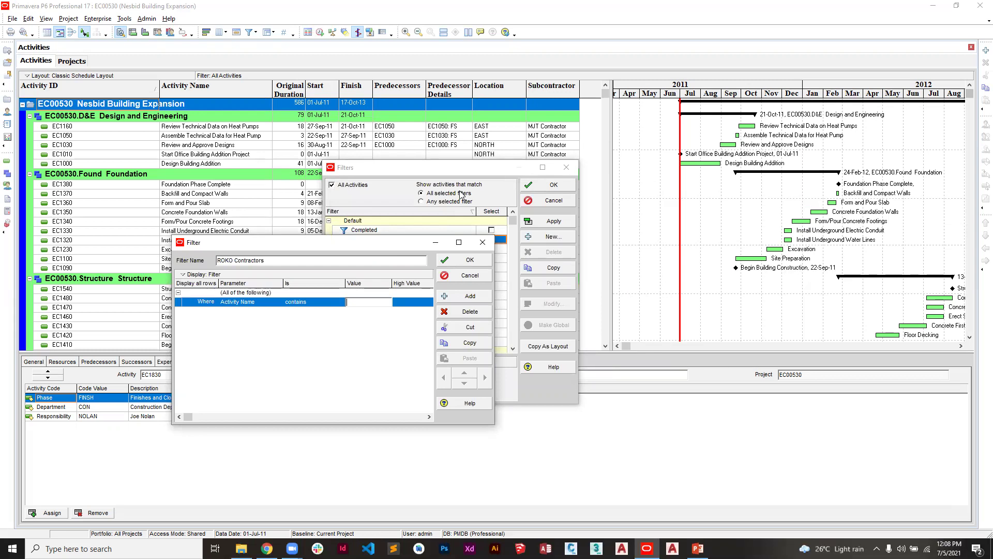
pyautogui.moveTo(345, 252); pyautogui.dragTo(439, 256)
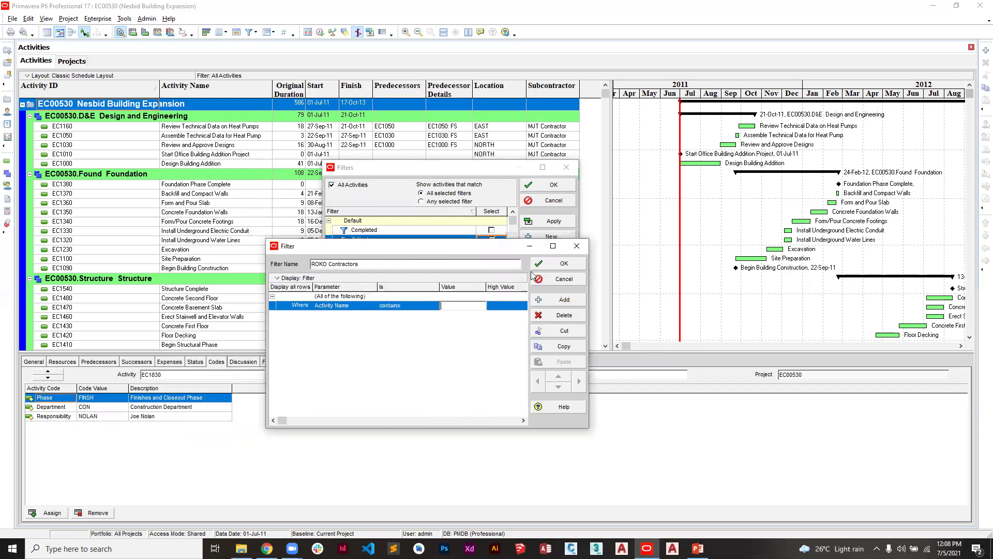
pyautogui.click(564, 280)
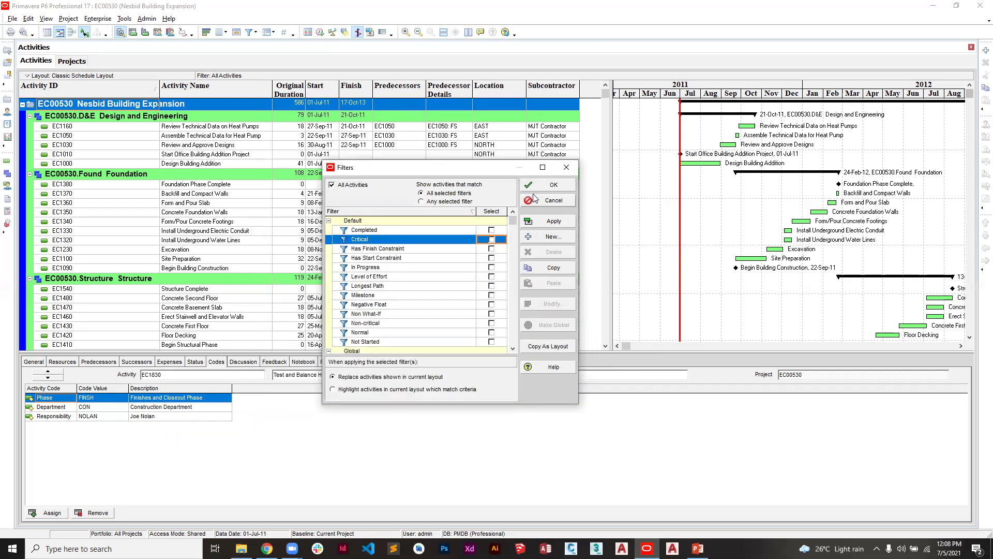
pyautogui.click(552, 201)
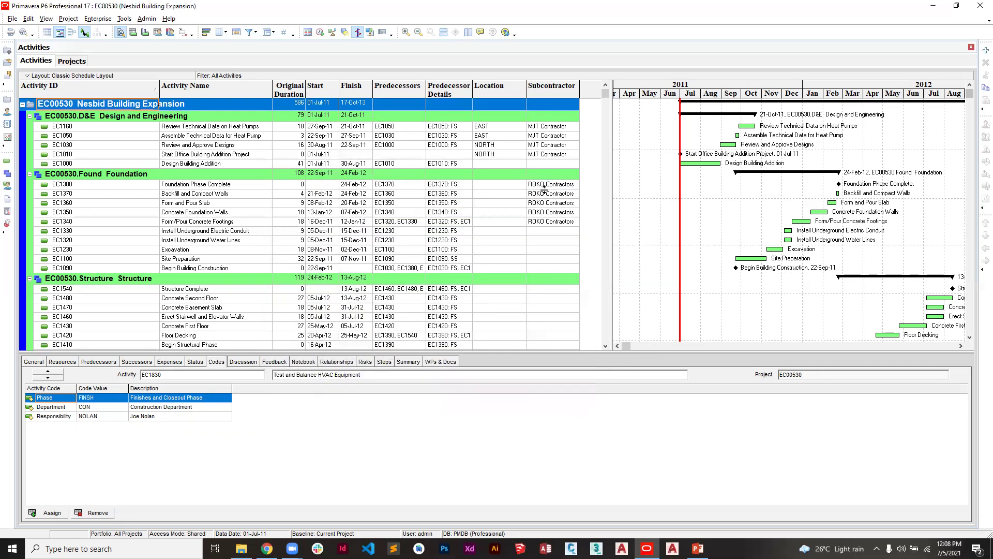
# View the available subcontractor code values for the Foundation Phase Complete activity without changing its assignment.
pyautogui.click(545, 186)
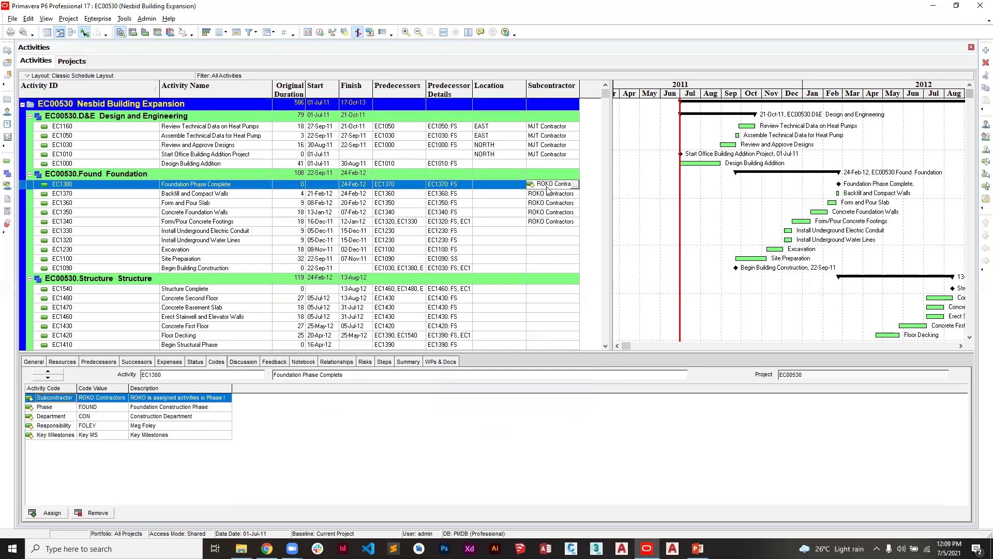
pyautogui.doubleClick(551, 188)
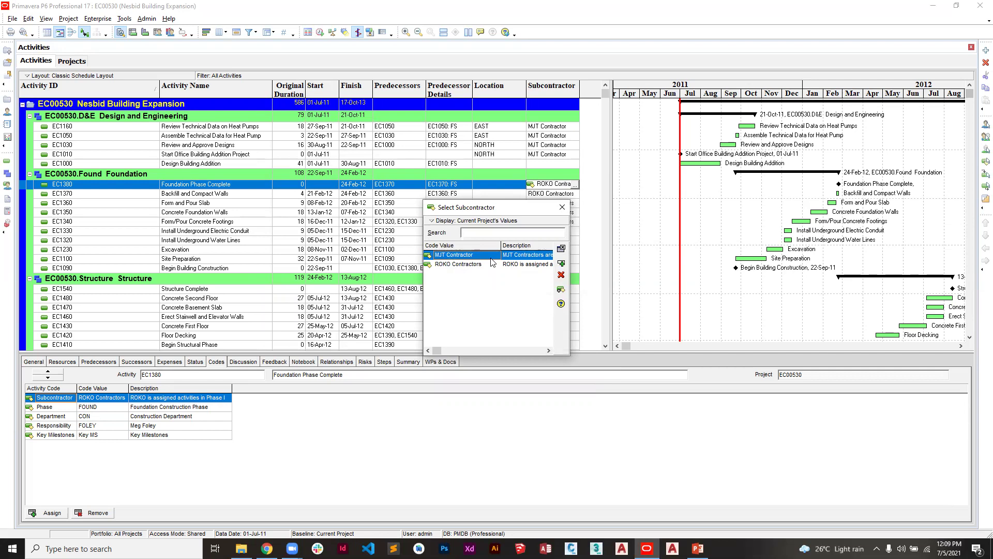
pyautogui.click(563, 207)
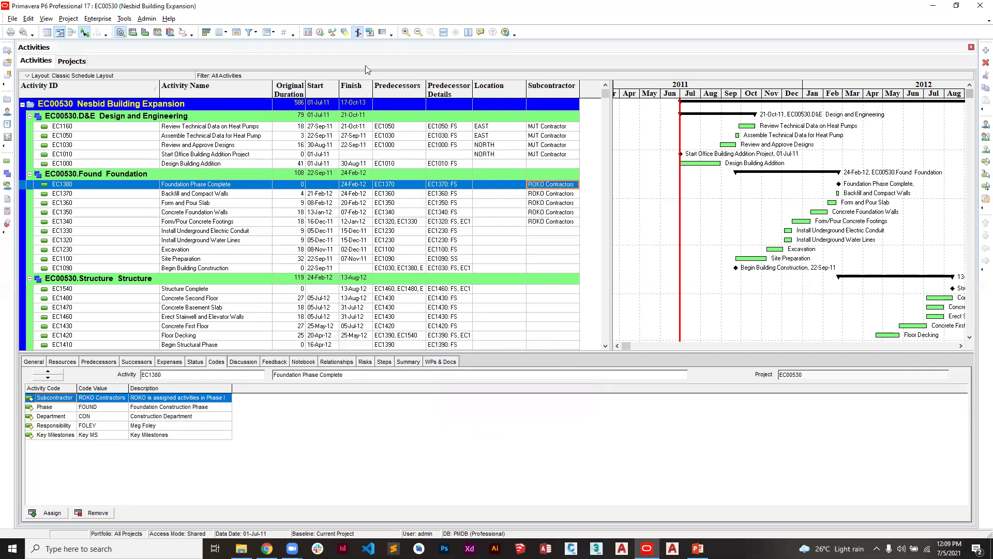
pyautogui.click(269, 38)
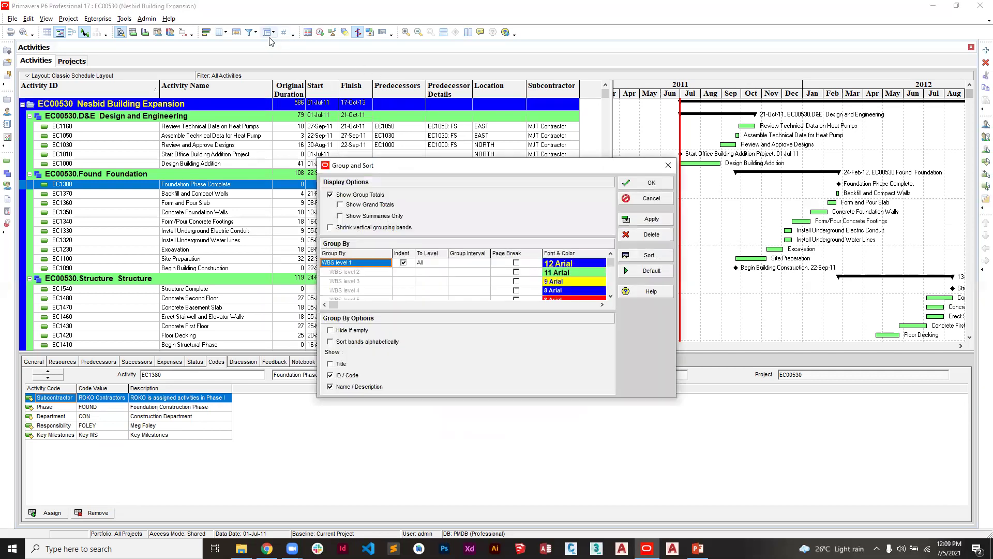
pyautogui.click(652, 184)
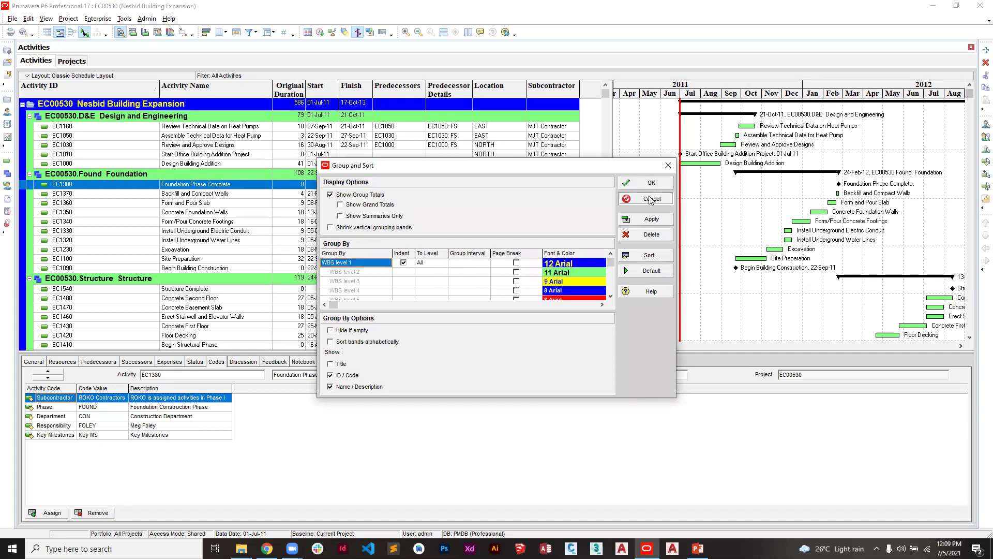
# Create a new activity filter named MJT.
pyautogui.click(252, 32)
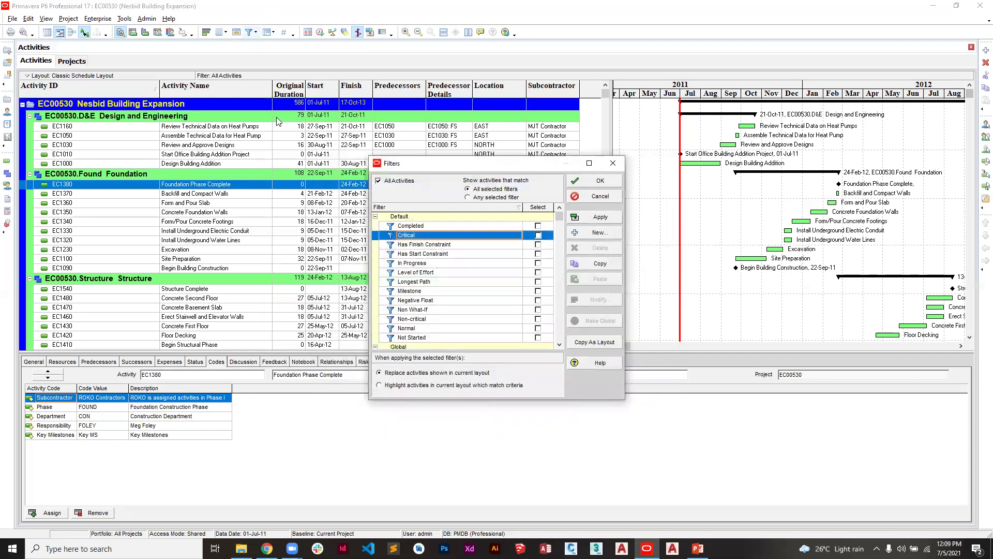
pyautogui.click(599, 233)
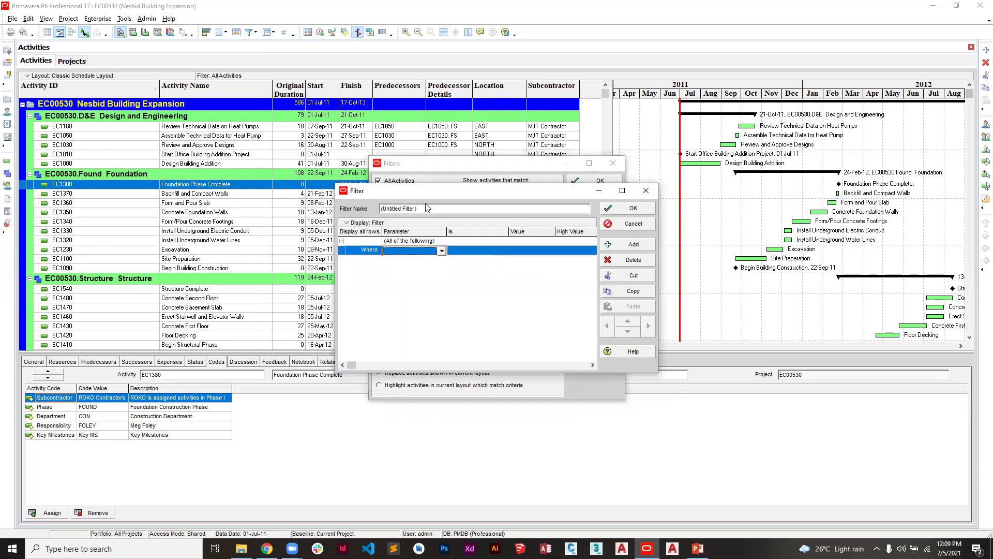
pyautogui.click(425, 207)
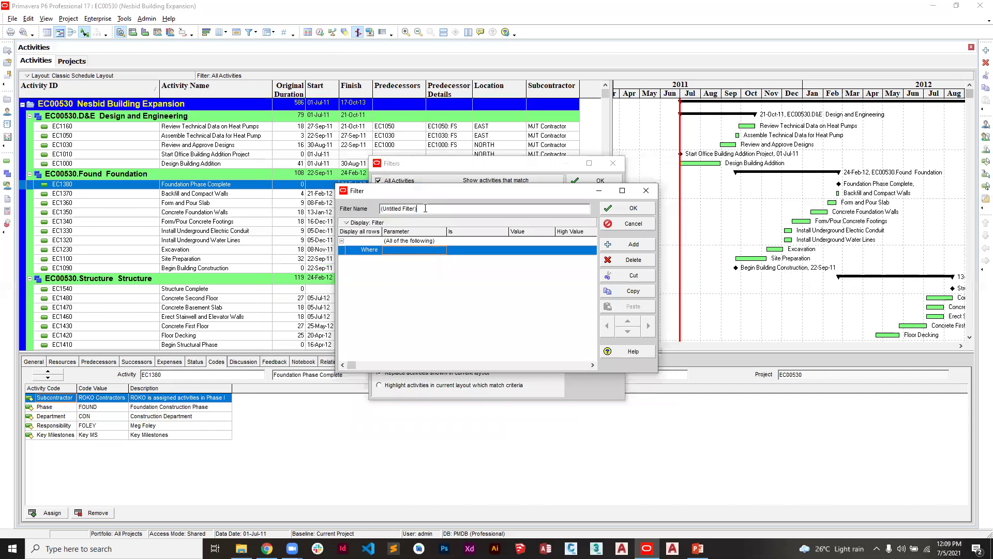
pyautogui.press('BackSpace')
pyautogui.press('BackSpace')
pyautogui.press('BackSpace')
pyautogui.press('BackSpace')
pyautogui.press('BackSpace')
pyautogui.press('BackSpace')
pyautogui.press('BackSpace')
pyautogui.press('BackSpace')
pyautogui.press('BackSpace')
pyautogui.press('BackSpace')
pyautogui.press('BackSpace')
pyautogui.press('BackSpace')
pyautogui.press('BackSpace')
pyautogui.press('BackSpace')
pyautogui.press('BackSpace')
pyautogui.press('BackSpace')
# Define the MJT filter's condition as Activity Name contains MJT Contractor, and save the filter.
pyautogui.click(428, 251)
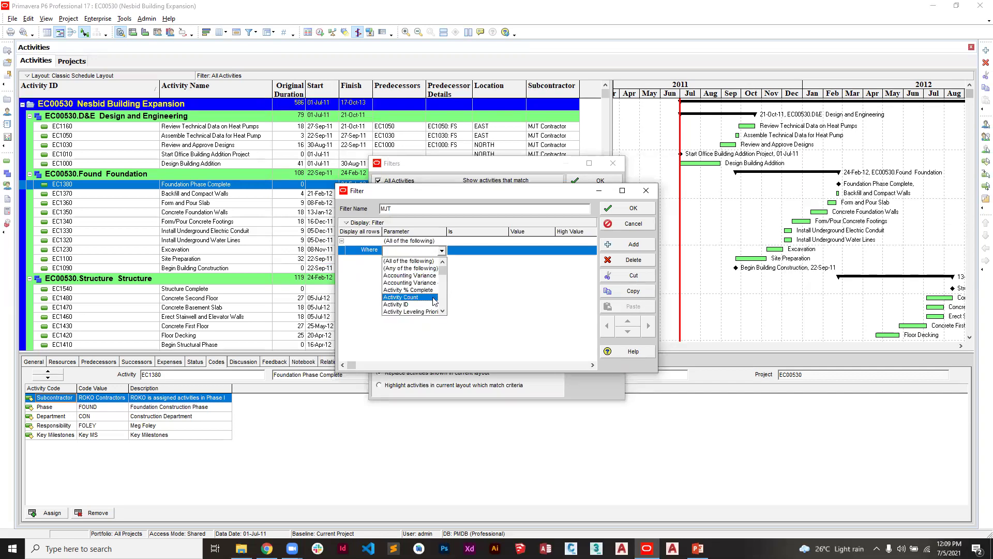
pyautogui.scroll(-1, 444, 303)
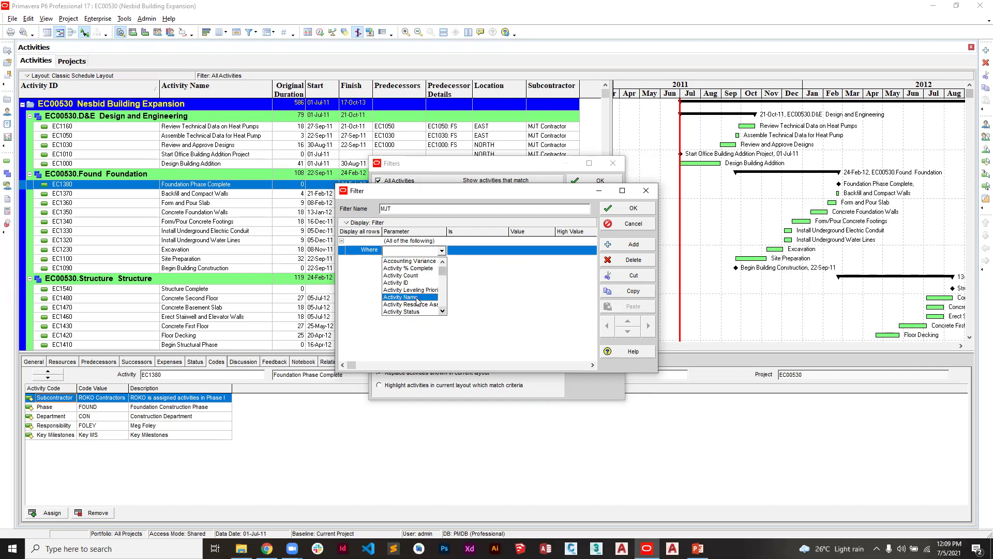
pyautogui.click(417, 298)
pyautogui.click(503, 251)
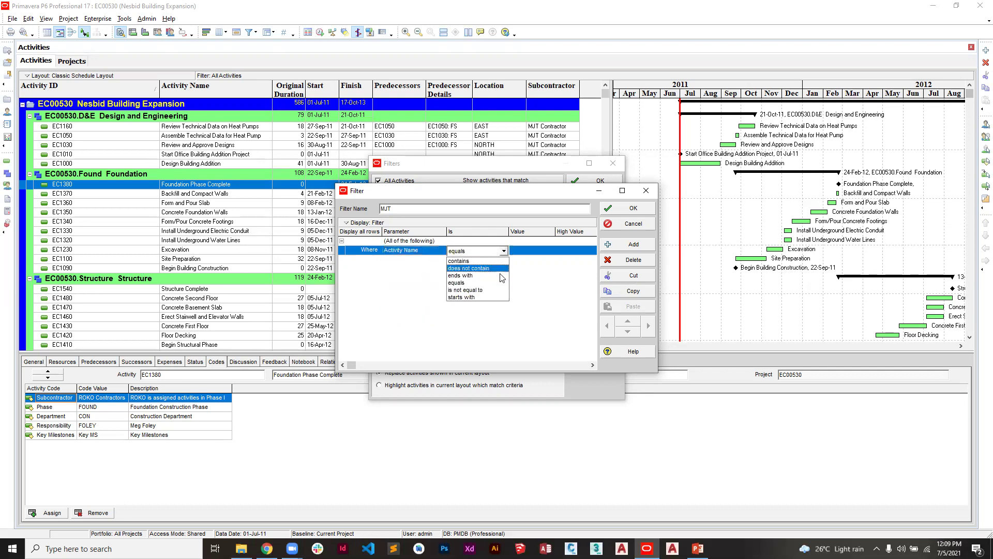
pyautogui.click(479, 261)
pyautogui.click(535, 251)
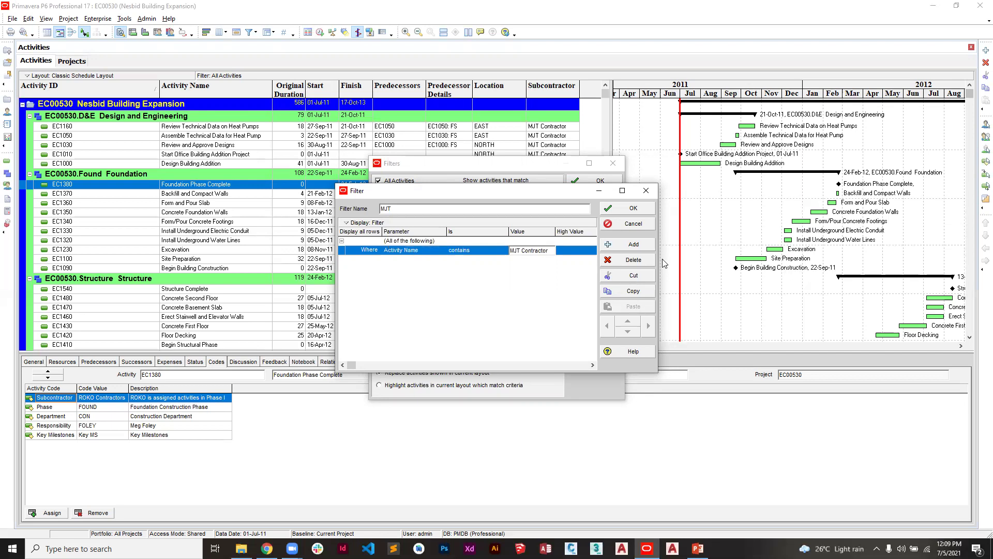
pyautogui.click(542, 281)
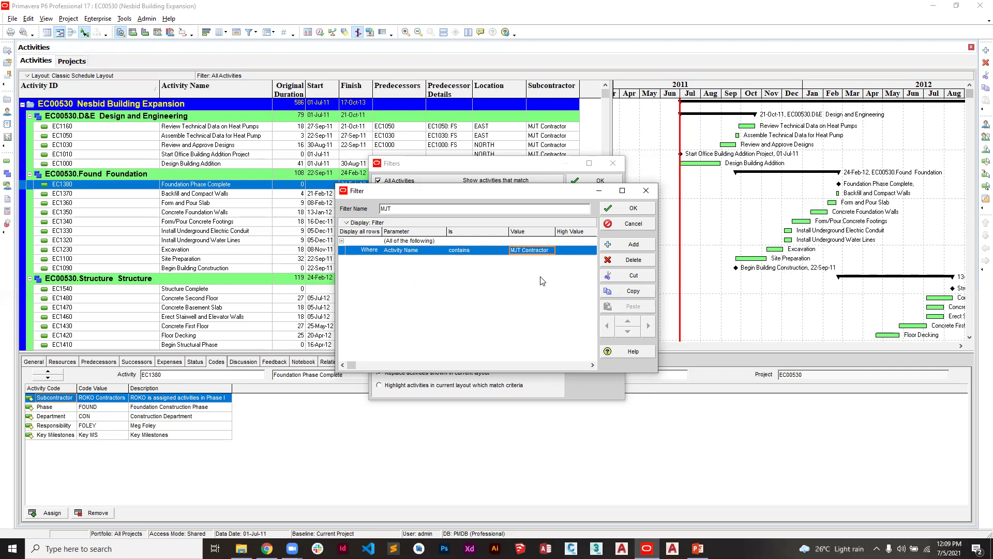
pyautogui.click(633, 209)
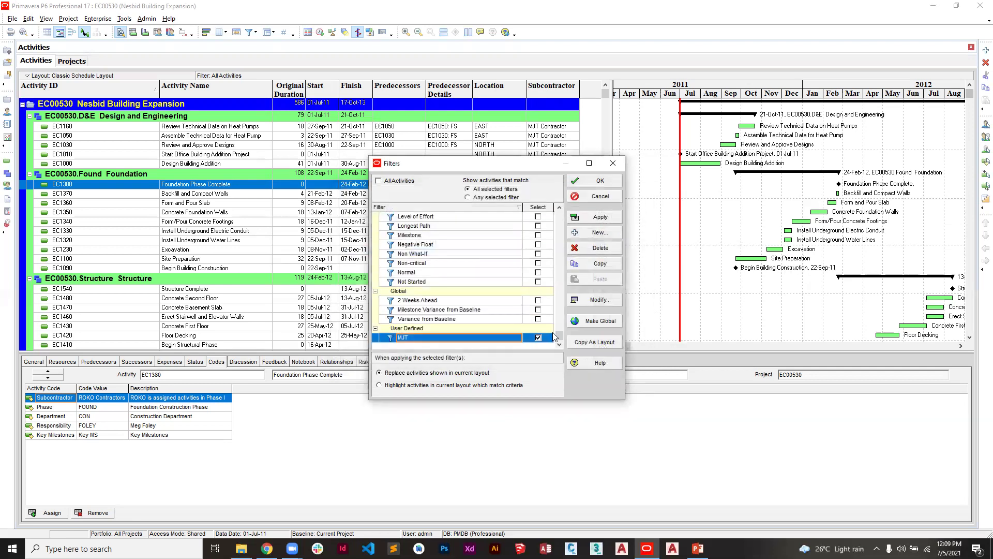
# Apply the user-defined MJT filter to the schedule, replacing the activities shown in the current layout.
pyautogui.click(602, 218)
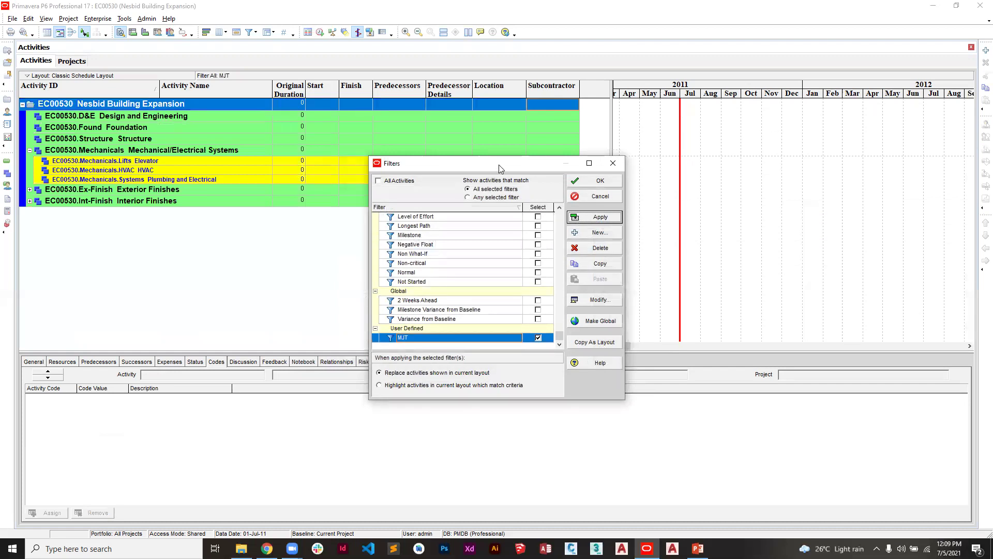
pyautogui.moveTo(500, 168); pyautogui.dragTo(531, 108)
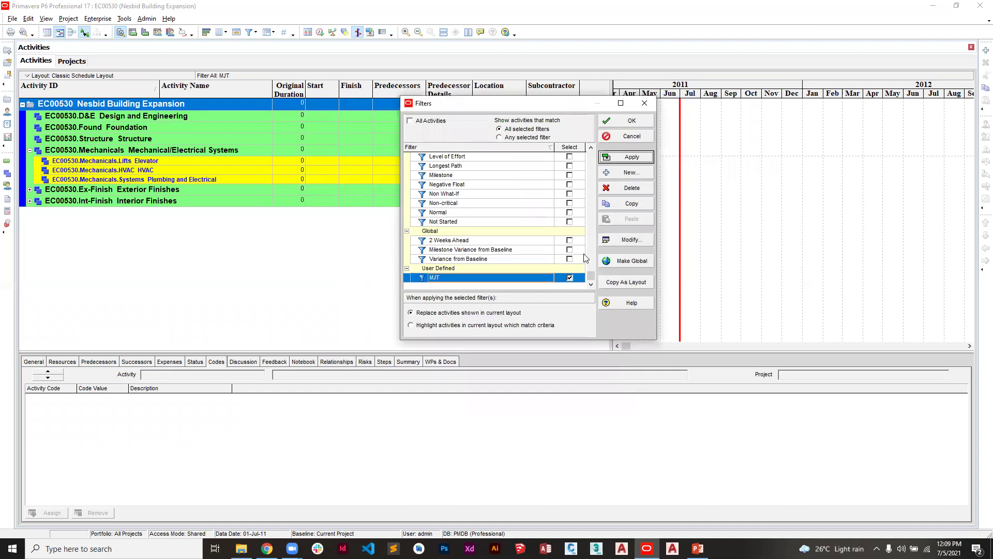
pyautogui.click(570, 279)
pyautogui.click(570, 278)
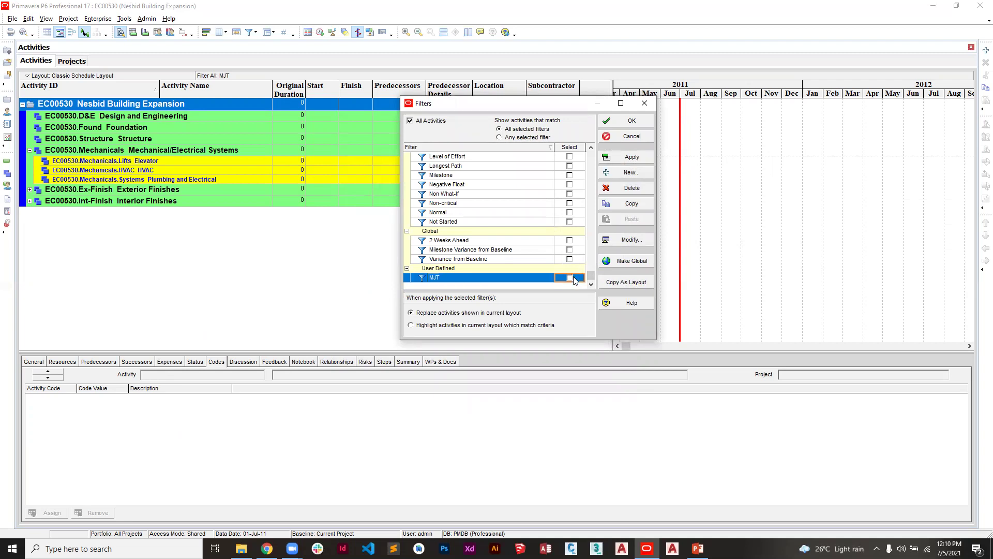
# Reopen the MJT filter for modification and examine the parameters available for its condition.
pyautogui.click(629, 239)
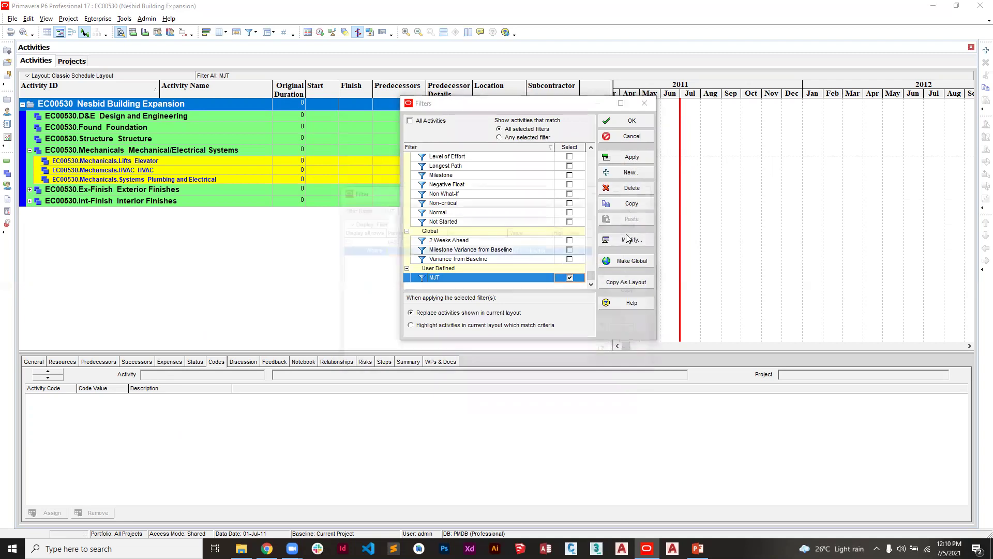
pyautogui.click(411, 253)
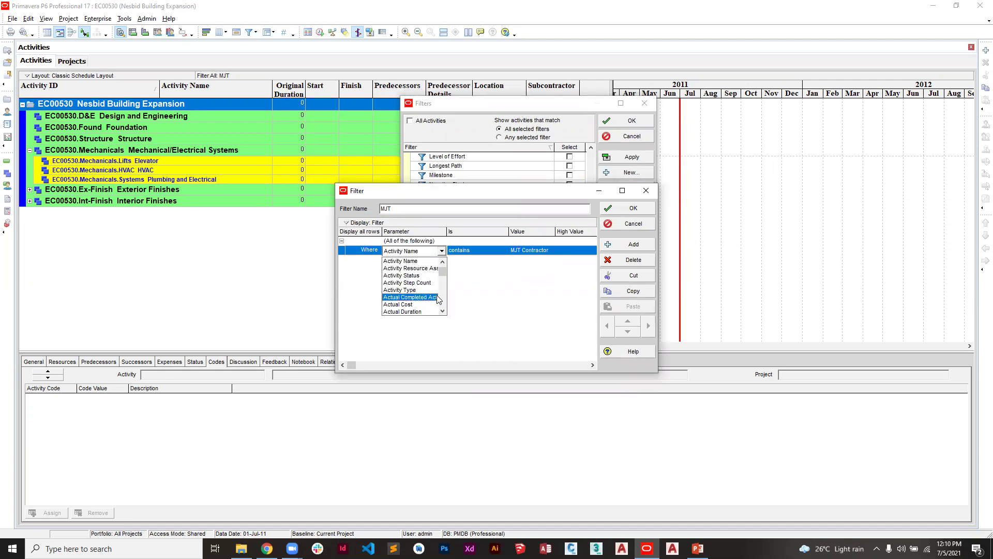
pyautogui.scroll(-3, 443, 312)
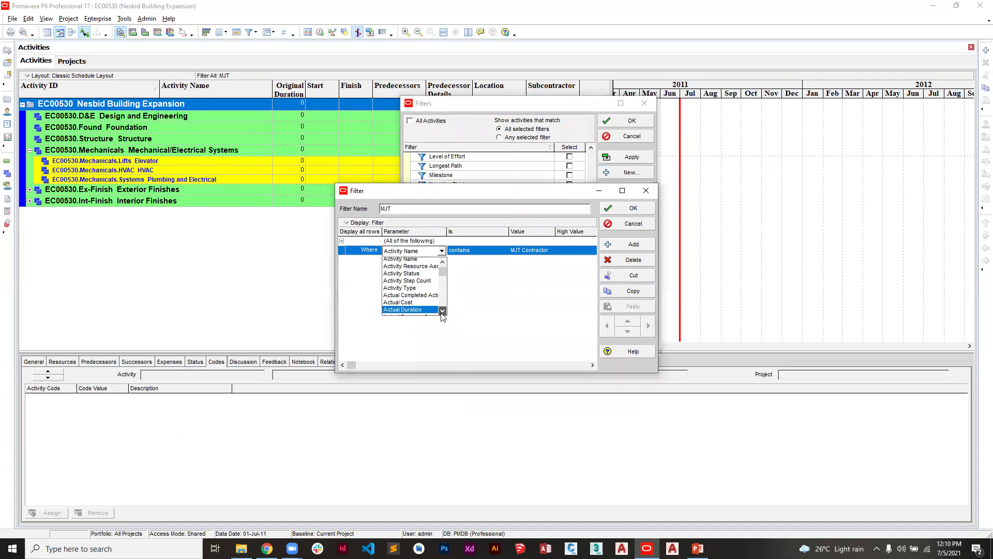
pyautogui.scroll(-2, 442, 312)
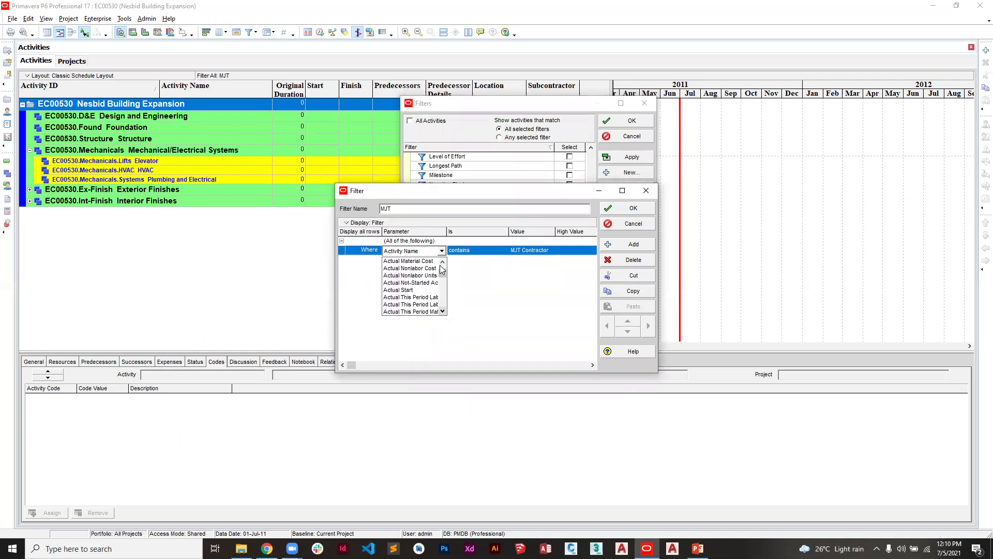
pyautogui.moveTo(442, 274)
pyautogui.mouseDown()
pyautogui.moveTo(443, 306)
pyautogui.moveTo(444, 270)
pyautogui.mouseUp()
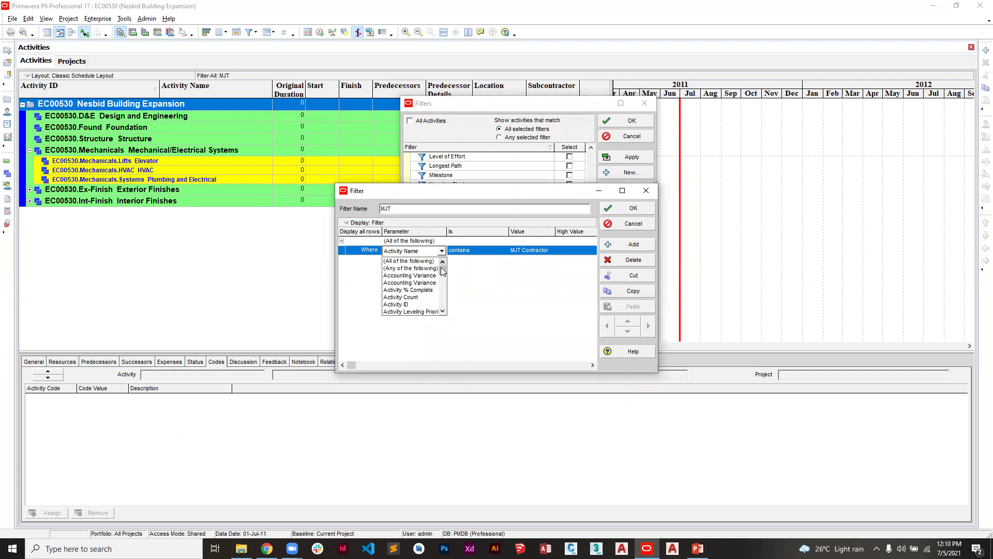
pyautogui.click(443, 312)
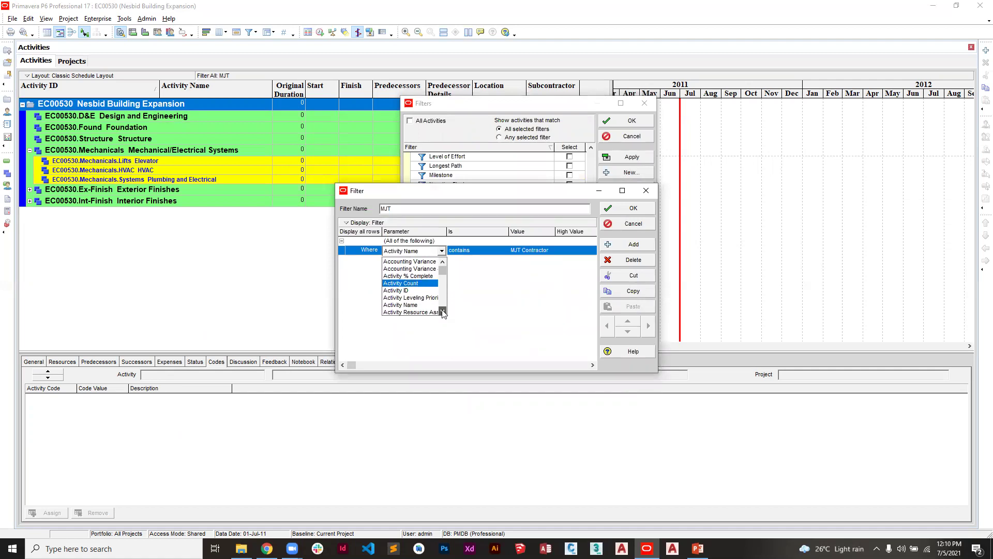
pyautogui.click(443, 312)
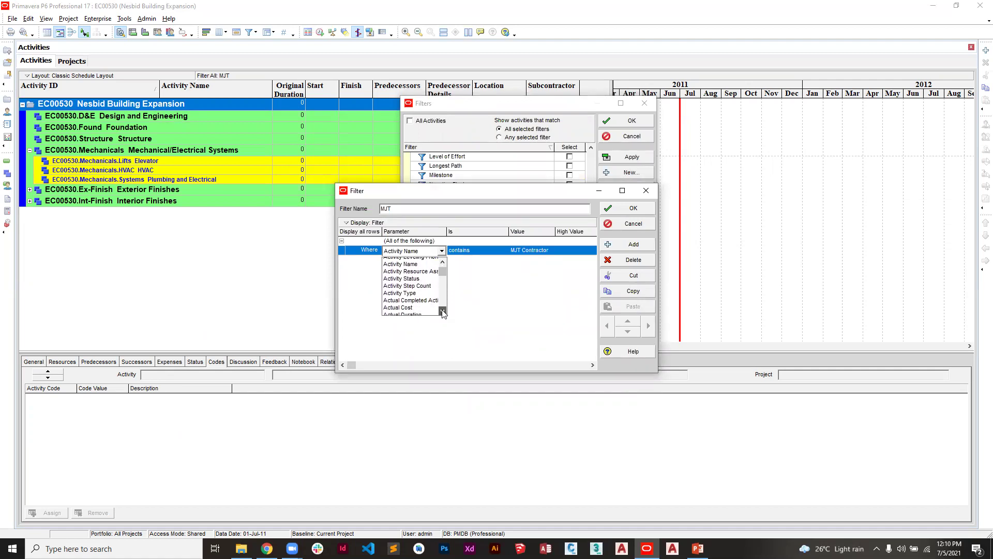
pyautogui.click(443, 311)
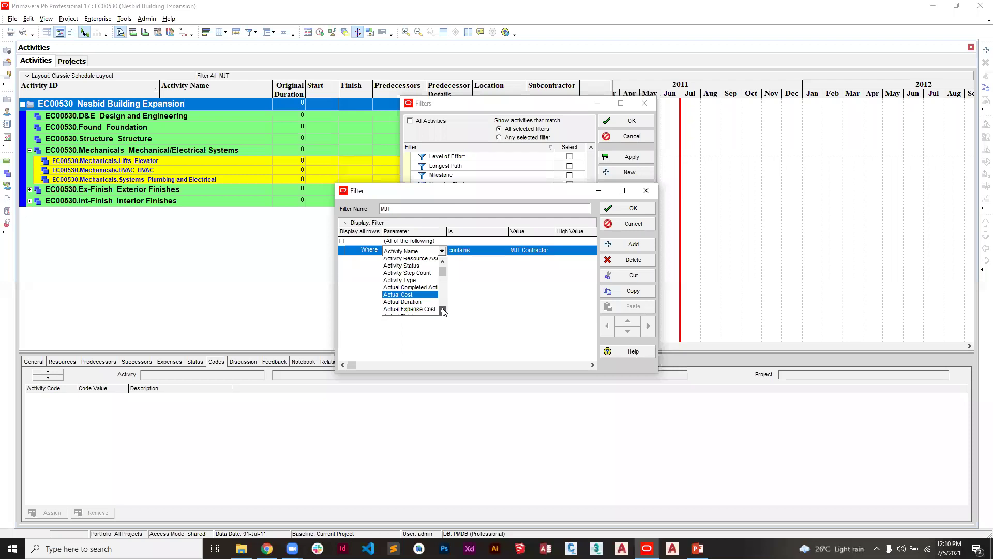
pyautogui.click(443, 311)
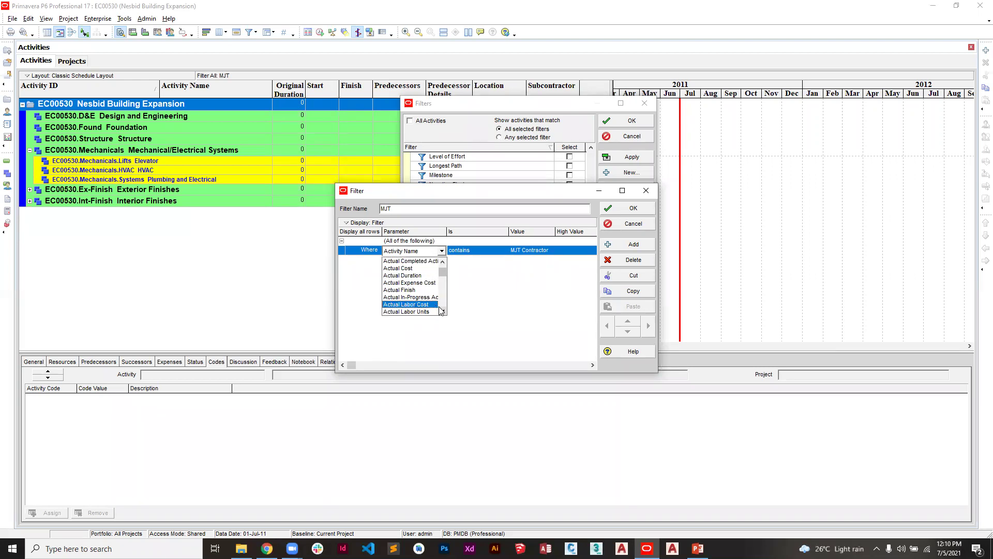
pyautogui.scroll(-3, 441, 311)
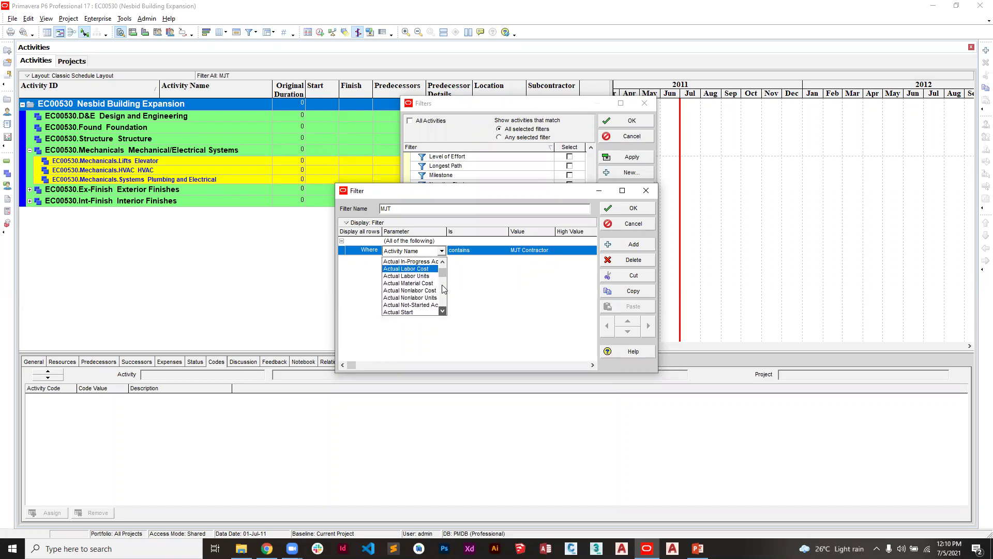
pyautogui.scroll(3, 442, 264)
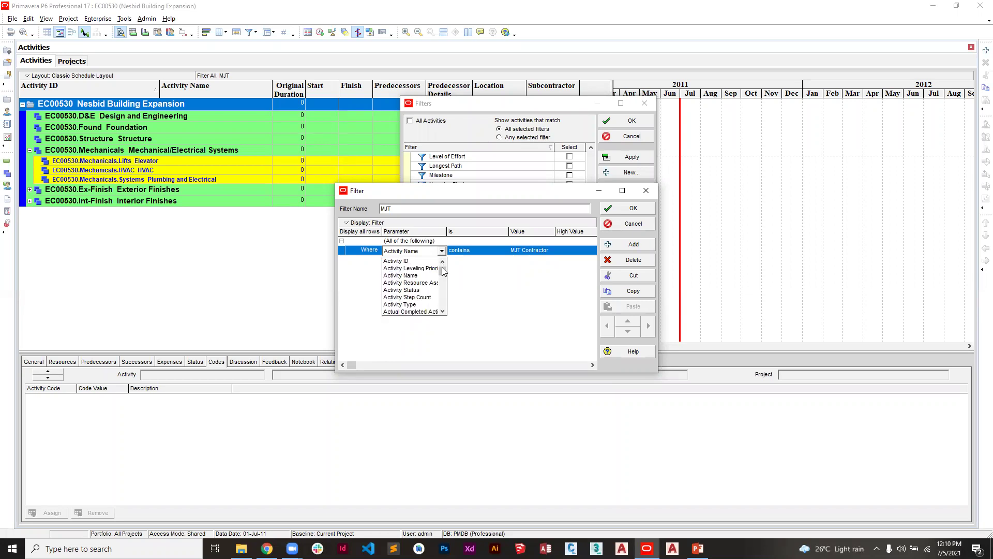
pyautogui.scroll(2, 442, 270)
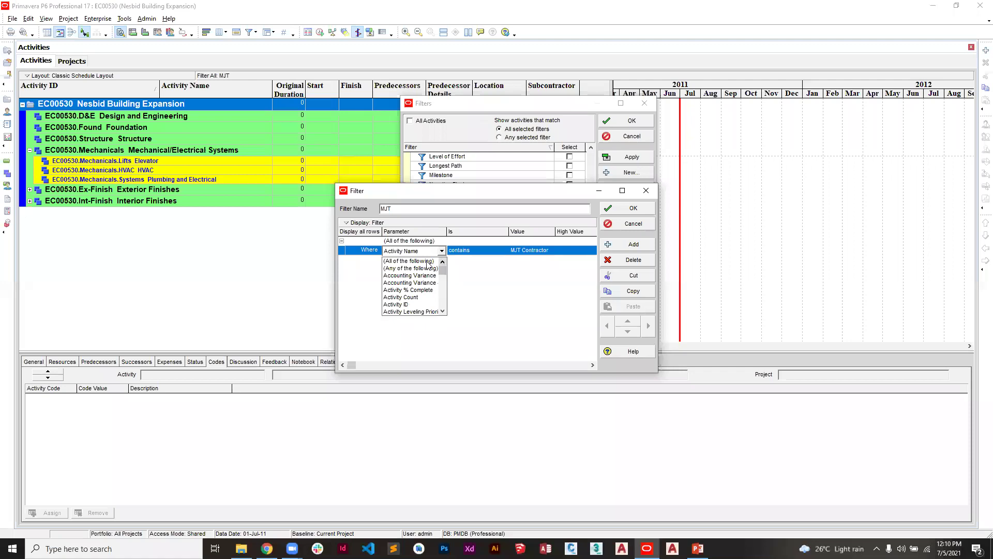
# Try using (All of the following) as the parameter of the MJT filter's condition, and check its operator and value fields.
pyautogui.click(409, 261)
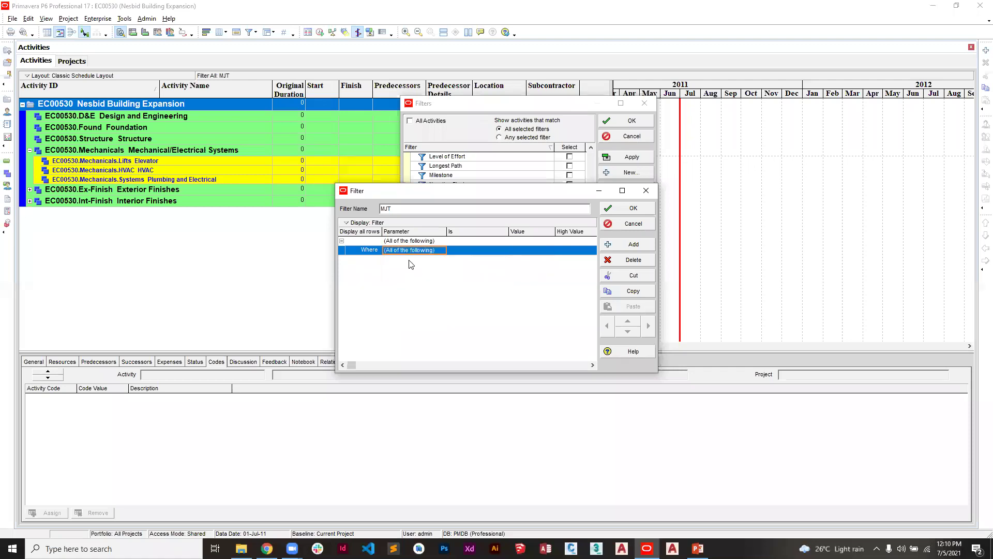
pyautogui.click(475, 251)
pyautogui.click(521, 251)
pyautogui.click(351, 227)
pyautogui.click(418, 224)
pyautogui.click(418, 223)
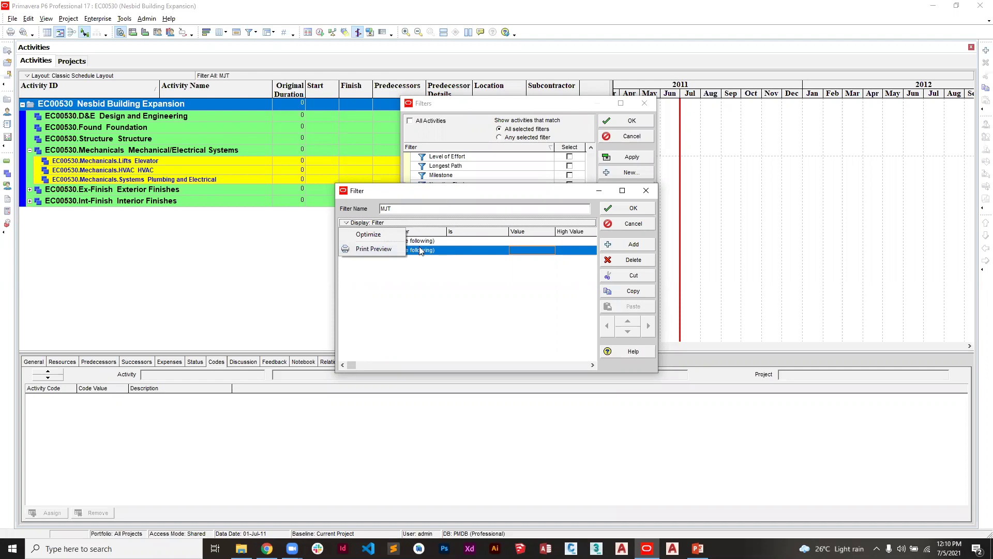
pyautogui.click(441, 264)
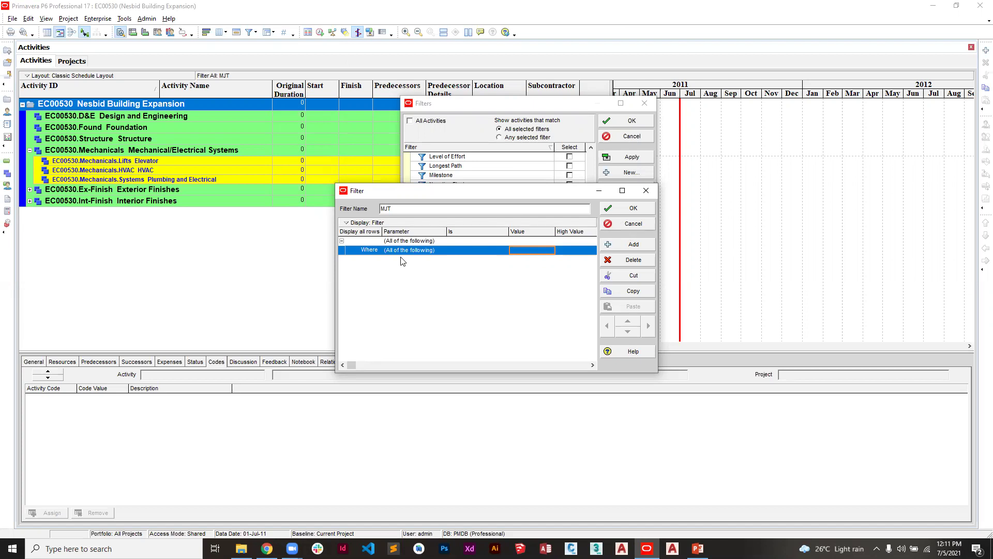
# Try removing all criteria rows from the MJT filter, and cancel both the filter edit and the filter selection.
pyautogui.click(631, 260)
pyautogui.click(471, 291)
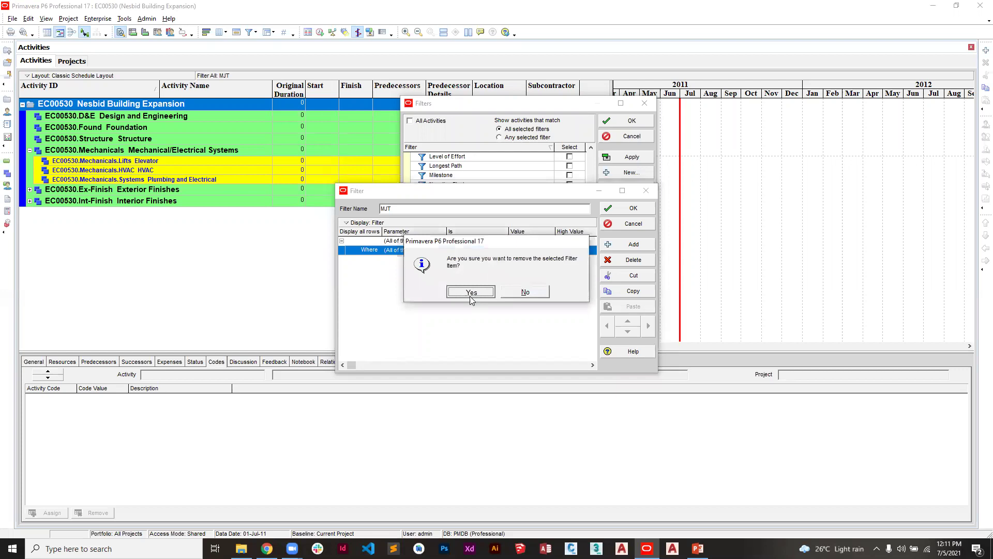
pyautogui.click(623, 261)
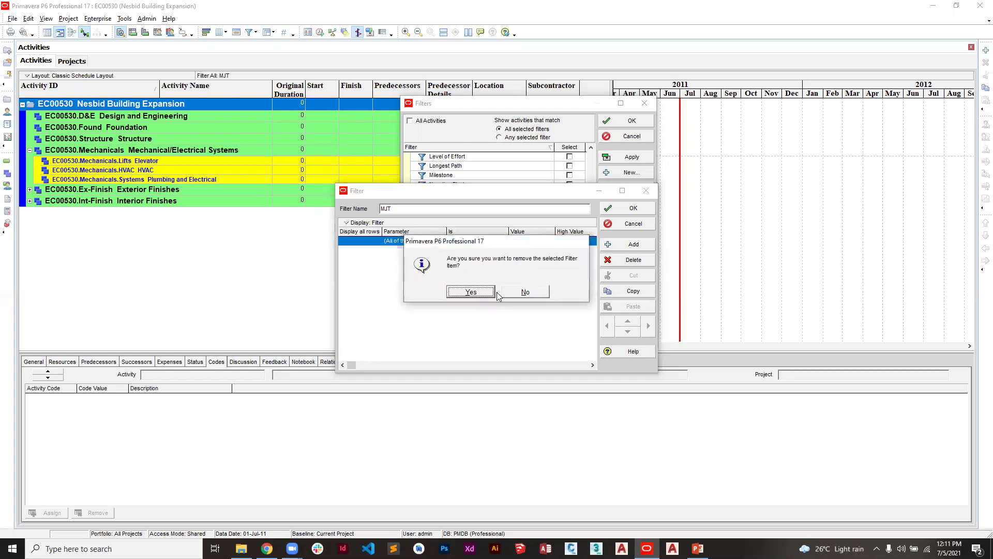
pyautogui.click(482, 293)
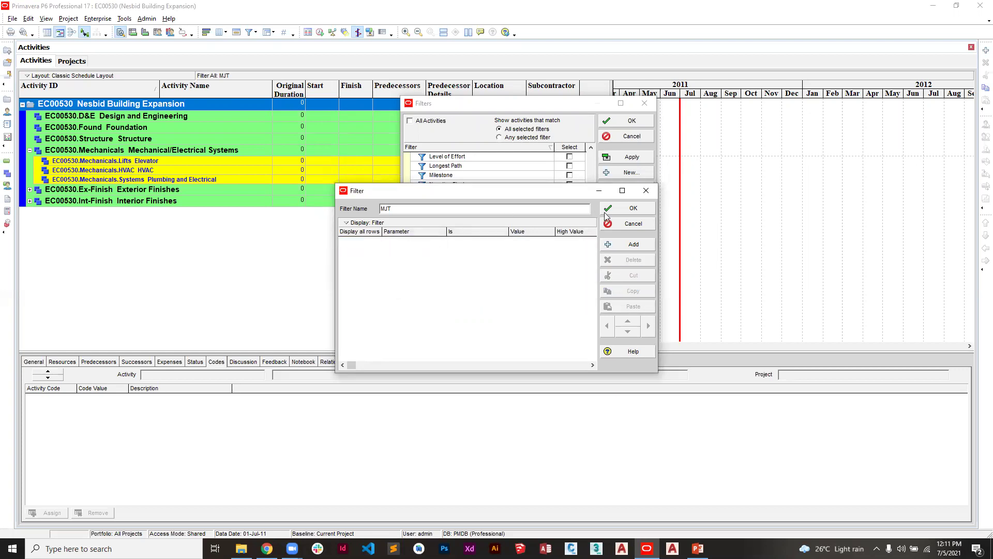
pyautogui.click(641, 225)
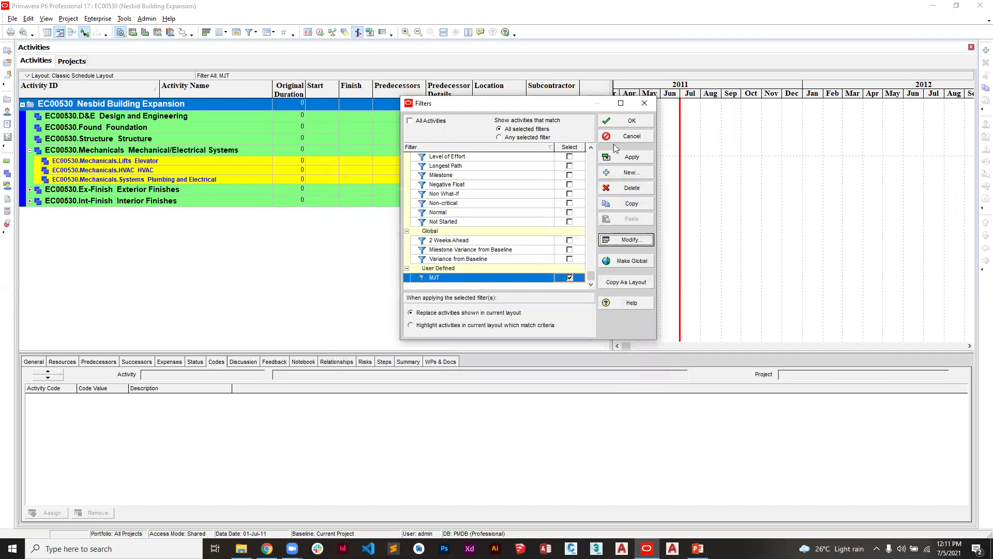
pyautogui.click(631, 136)
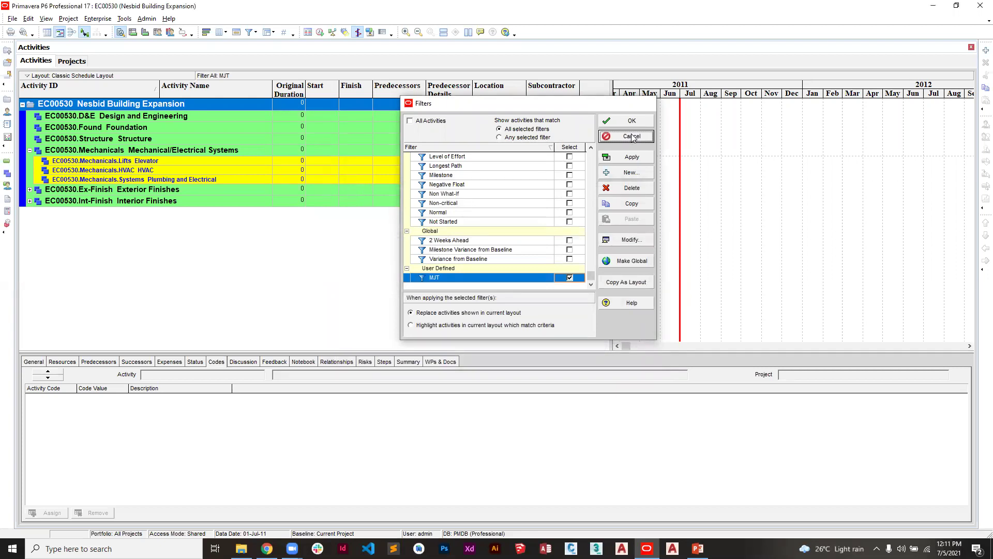
# Open the Group and Sort settings and try Key Milestones as the first grouping field in place of WBS.
pyautogui.click(268, 33)
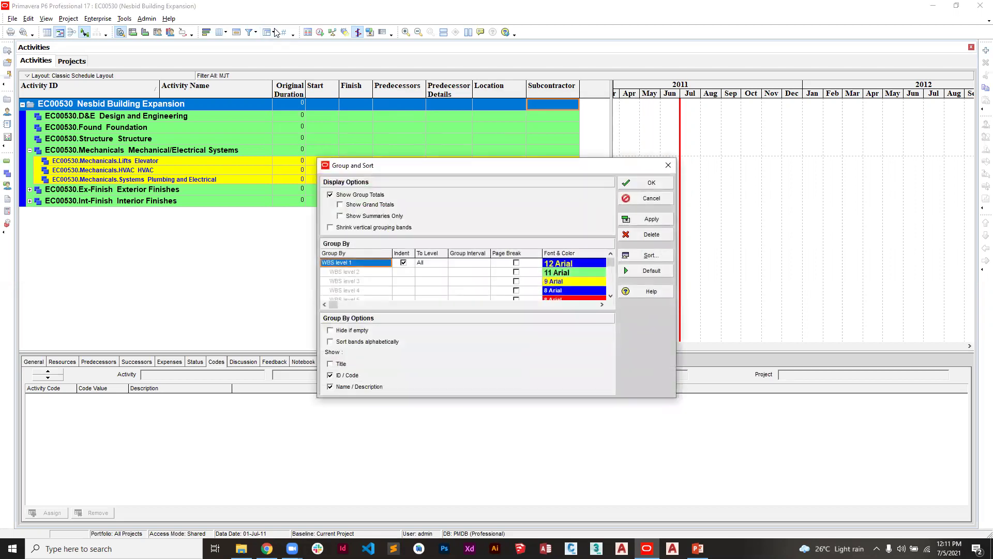
pyautogui.click(668, 165)
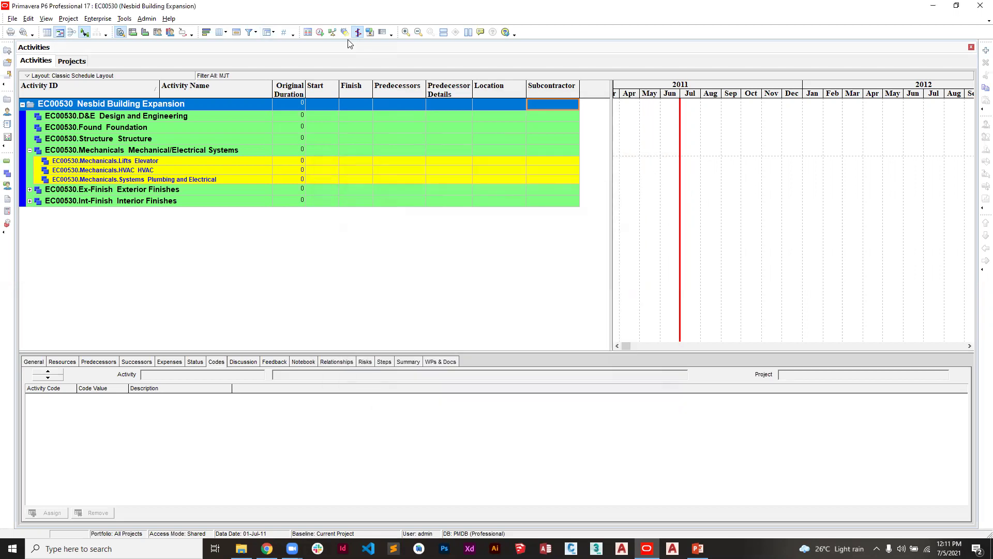
pyautogui.click(275, 33)
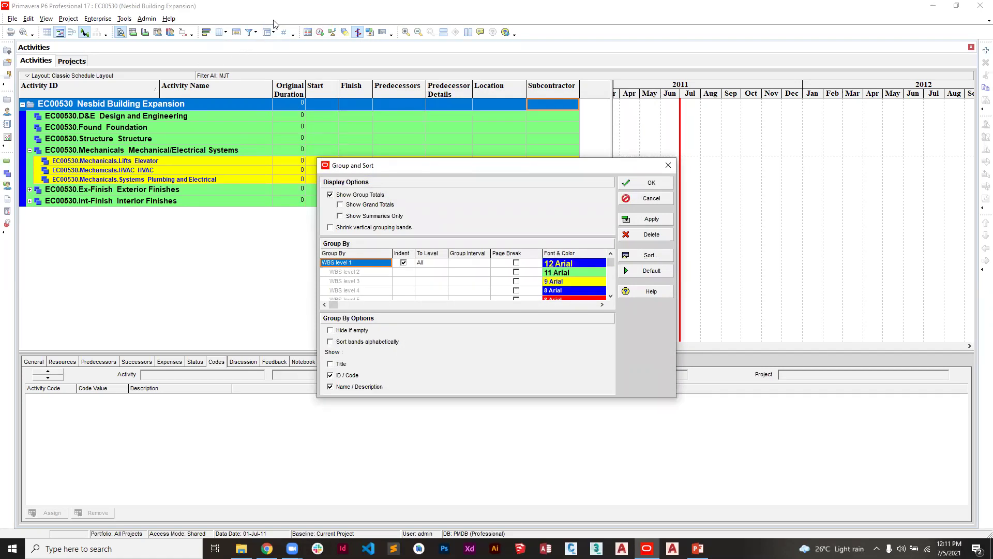
pyautogui.click(330, 194)
pyautogui.click(386, 264)
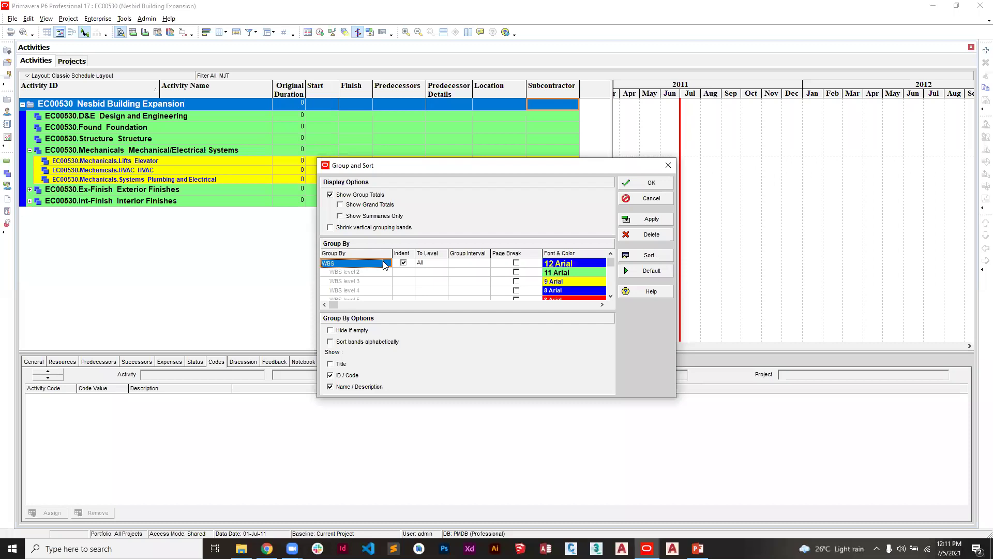
pyautogui.scroll(20, 361, 359)
pyautogui.scroll(15, 361, 359)
pyautogui.press('Home')
pyautogui.press('r')
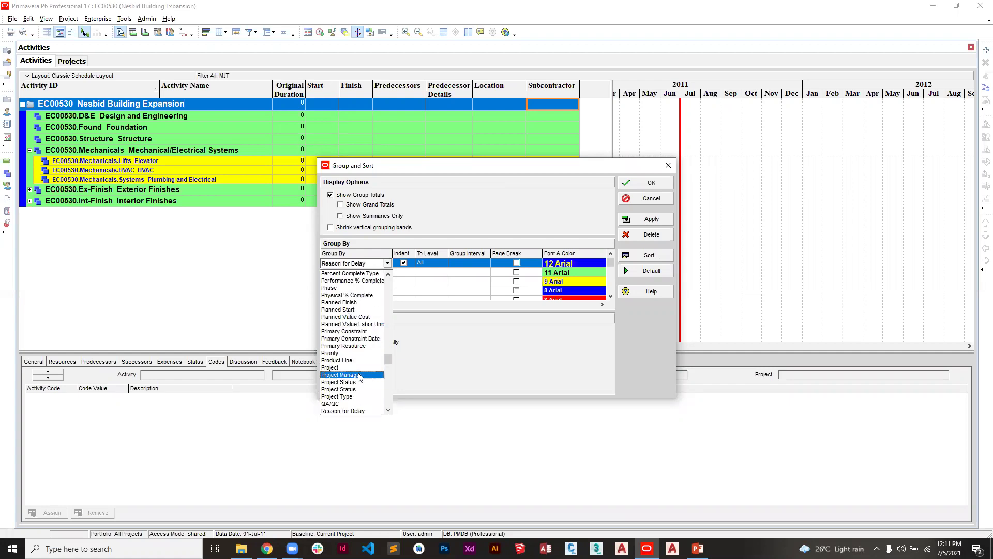
pyautogui.press('p')
pyautogui.press('o')
pyautogui.press('k')
# Examine the fields available for the first grouping level, from the entries around Key Milestones back to the accounting and activity fields.
pyautogui.scroll(15, 366, 336)
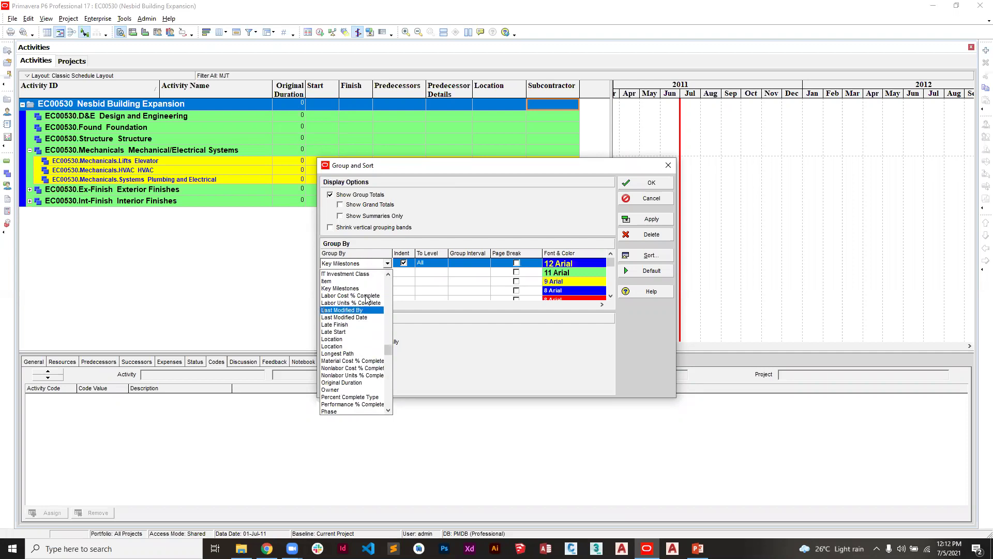
pyautogui.scroll(5, 366, 299)
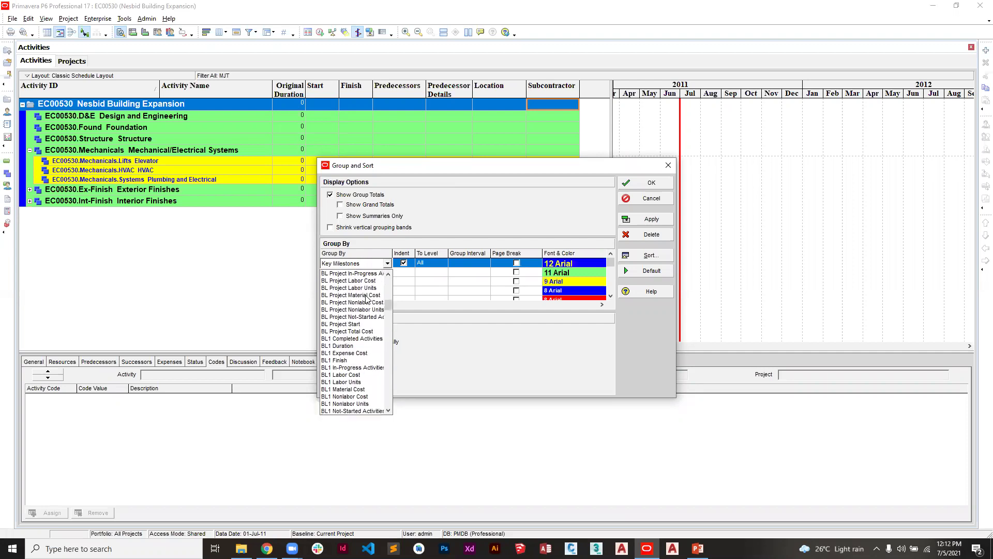
pyautogui.scroll(3, 383, 302)
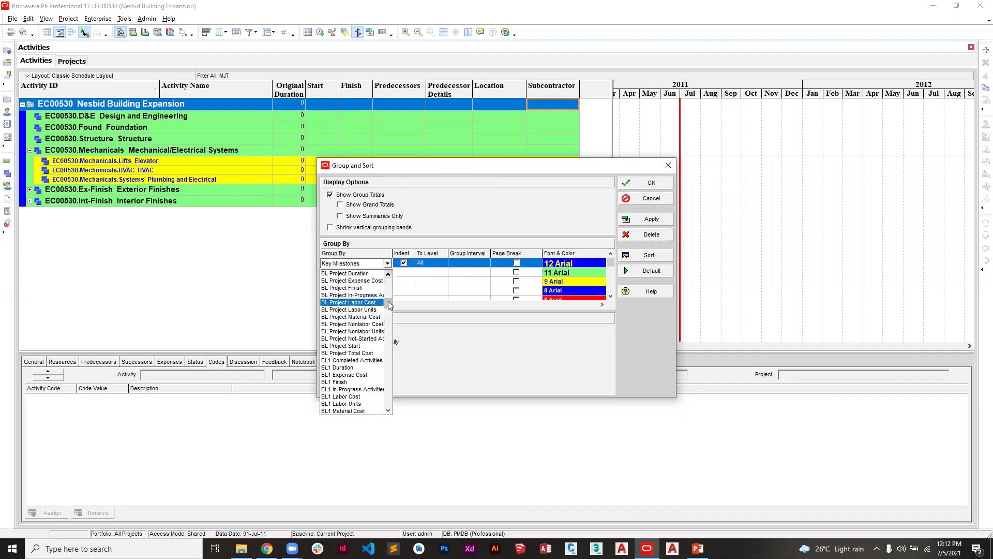
pyautogui.scroll(4, 387, 279)
pyautogui.scroll(8, 385, 279)
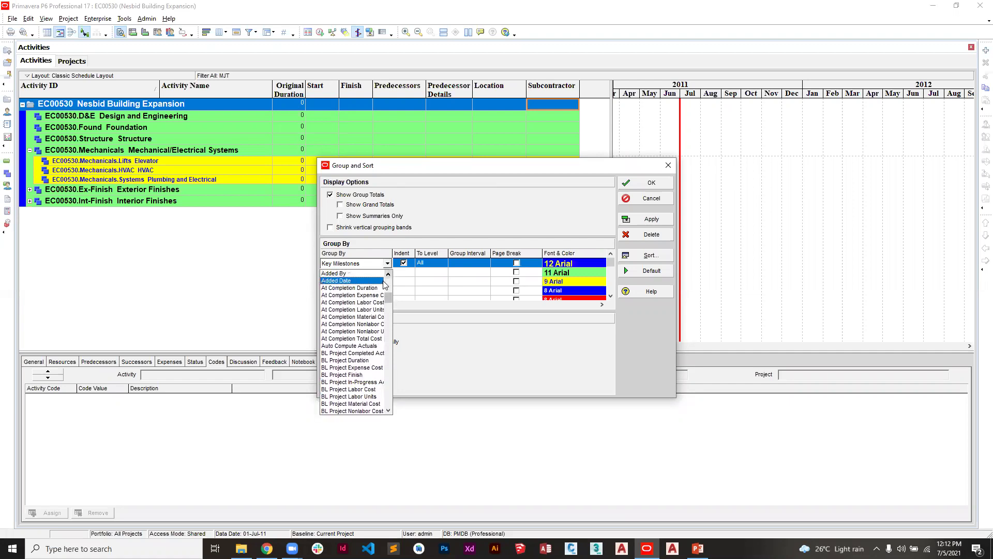
pyautogui.scroll(6, 389, 283)
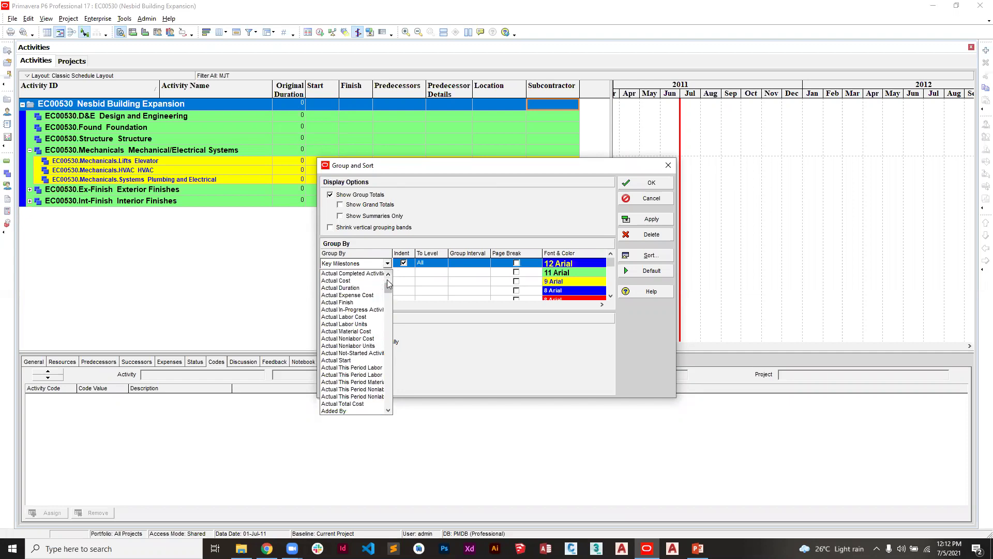
pyautogui.scroll(2, 389, 282)
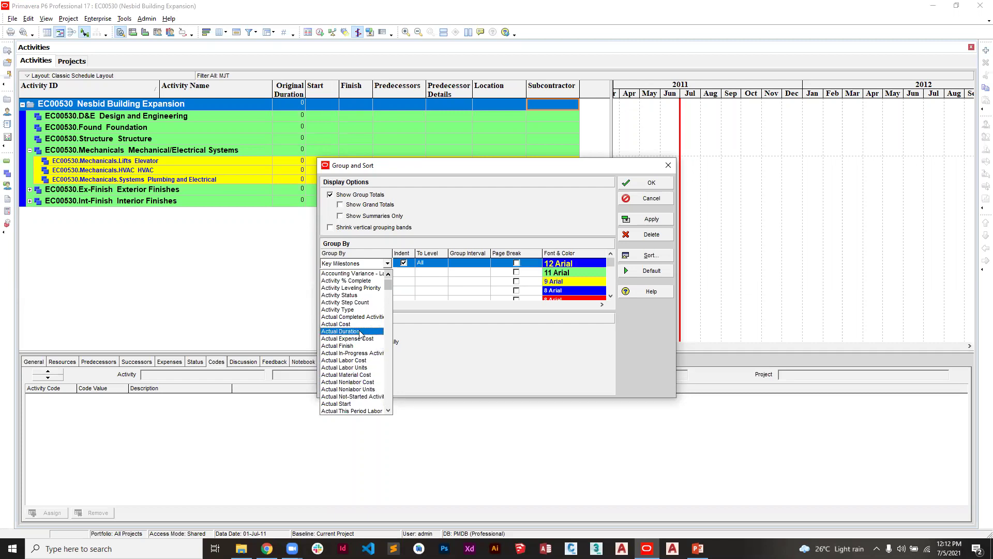
pyautogui.click(360, 265)
pyautogui.click(373, 271)
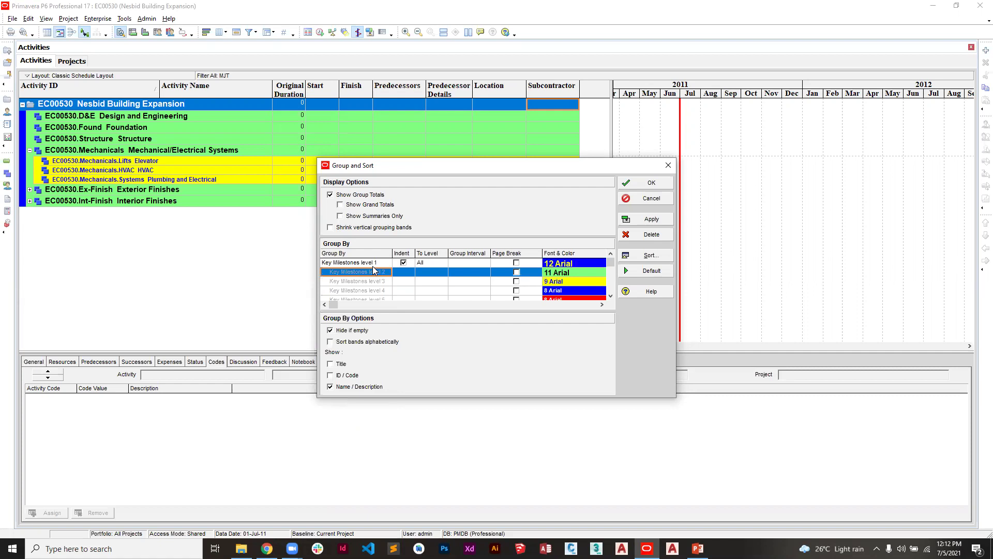
# Set the first grouping field to the first of the two Location entries.
pyautogui.click(373, 266)
pyautogui.click(372, 265)
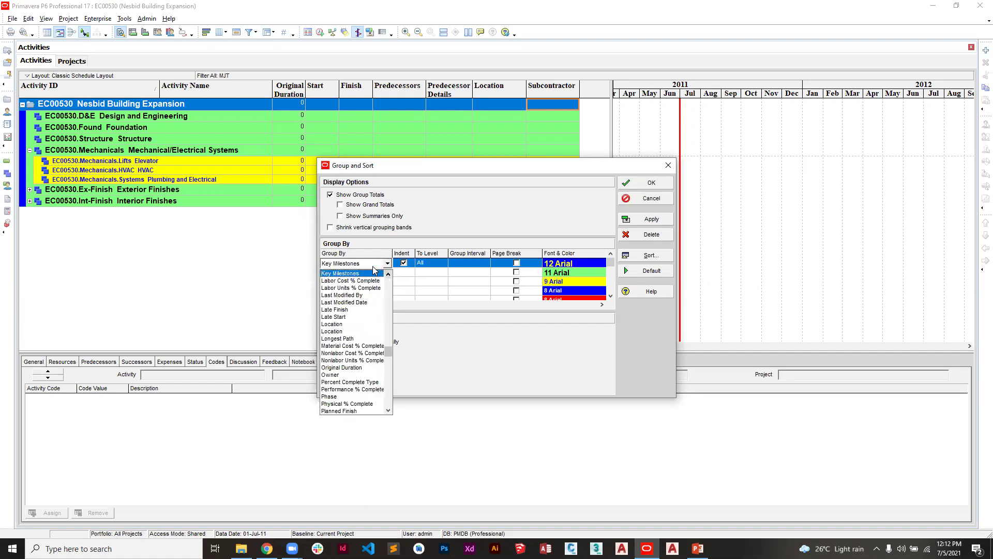
pyautogui.scroll(-5, 372, 265)
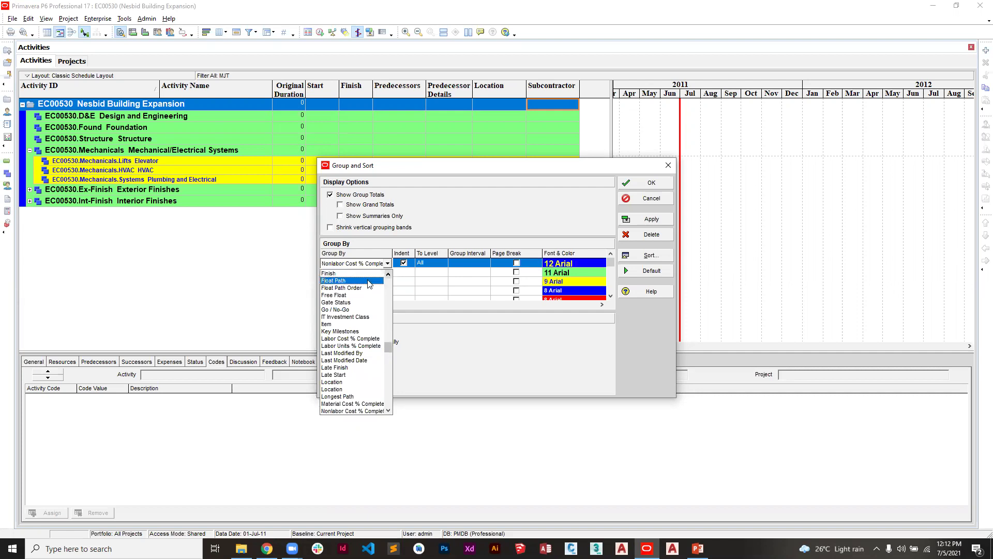
pyautogui.scroll(-5, 366, 288)
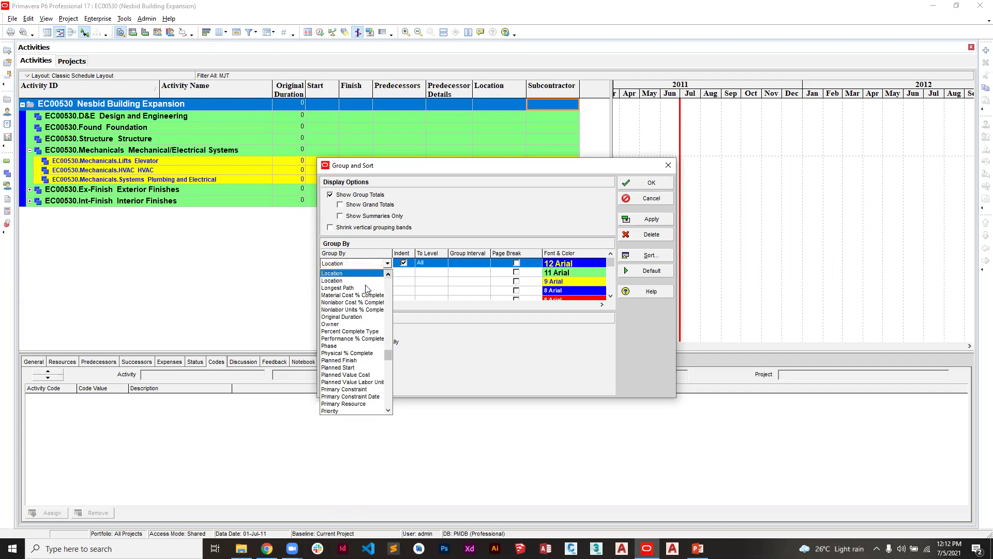
pyautogui.press('Return')
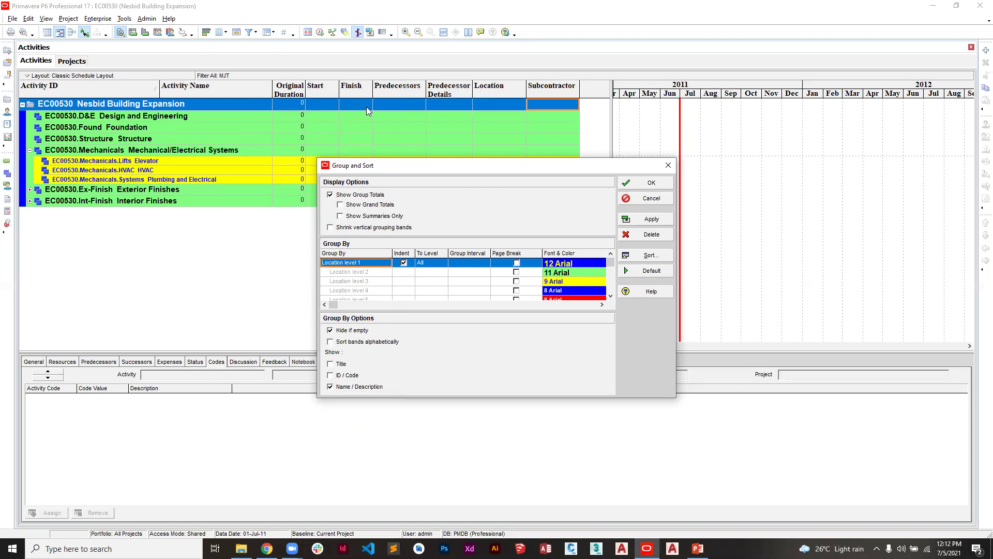
# Try the second of the two Location entries as the first grouping field.
pyautogui.click(386, 263)
pyautogui.click(387, 264)
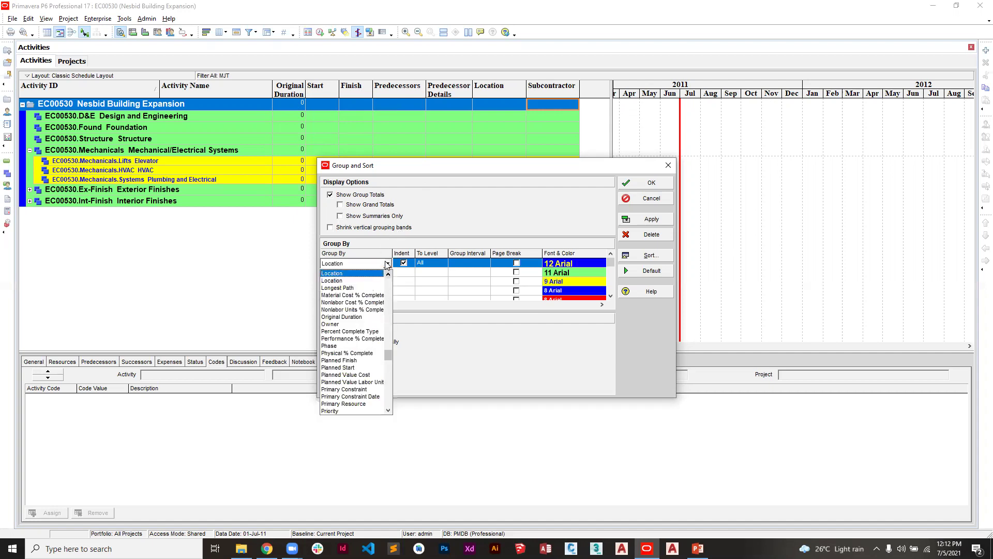
pyautogui.click(350, 281)
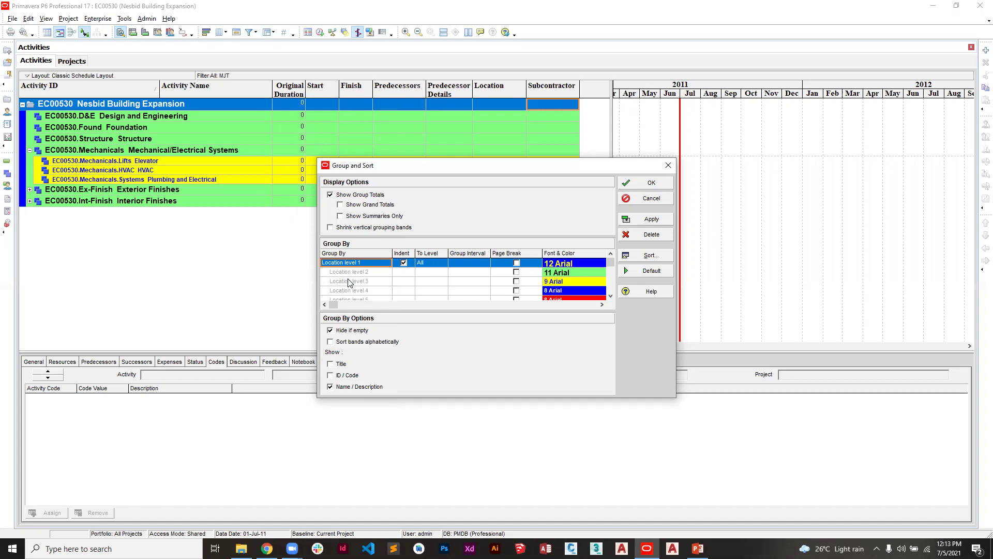
pyautogui.click(380, 263)
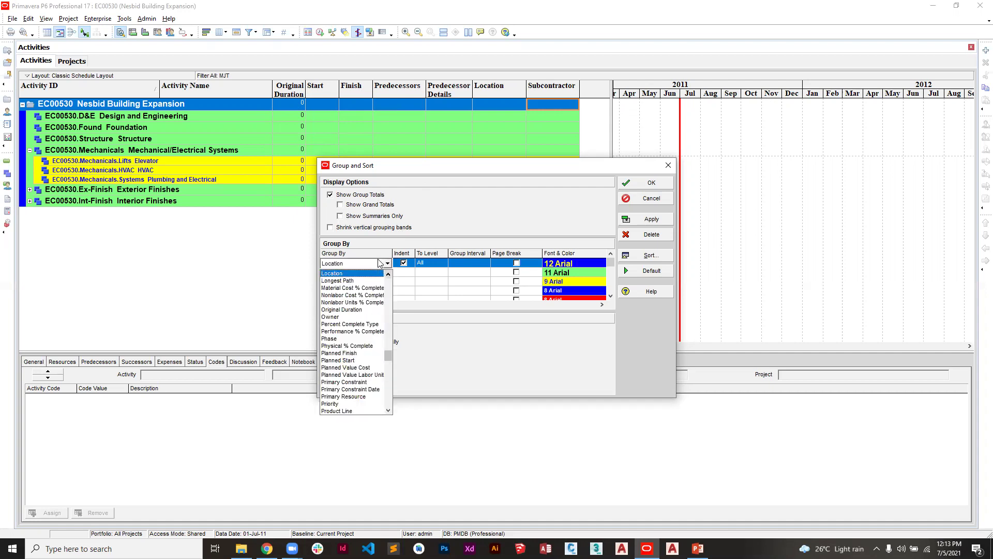
pyautogui.click(353, 273)
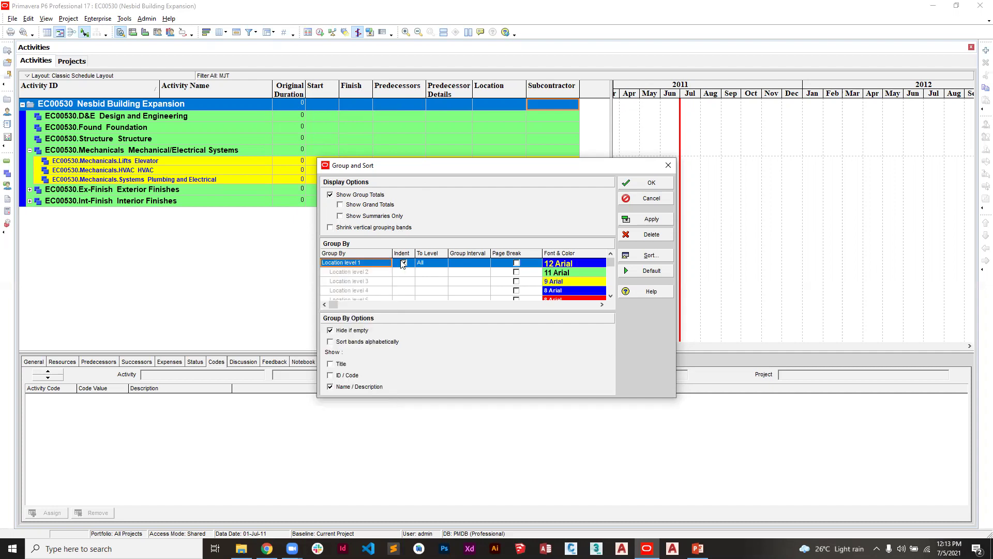
# Switch the first grouping field back to the first Location entry and apply the grouping to the schedule.
pyautogui.click(475, 265)
pyautogui.click(376, 264)
pyautogui.click(375, 264)
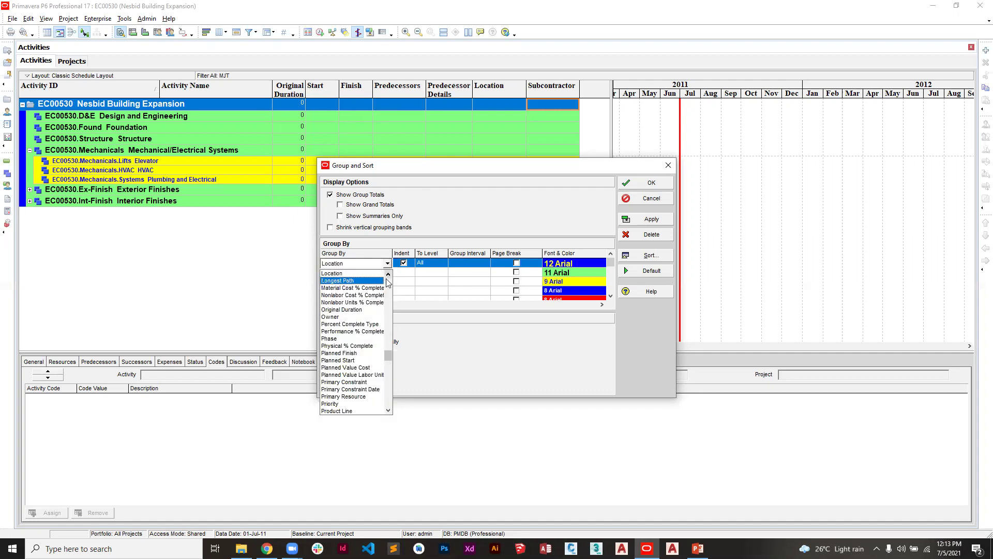
pyautogui.click(388, 281)
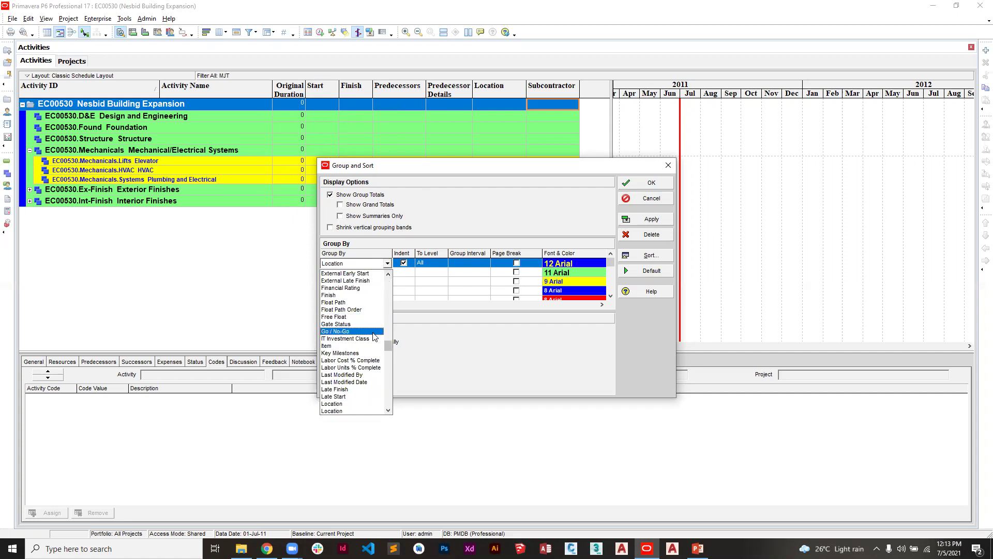
pyautogui.click(332, 404)
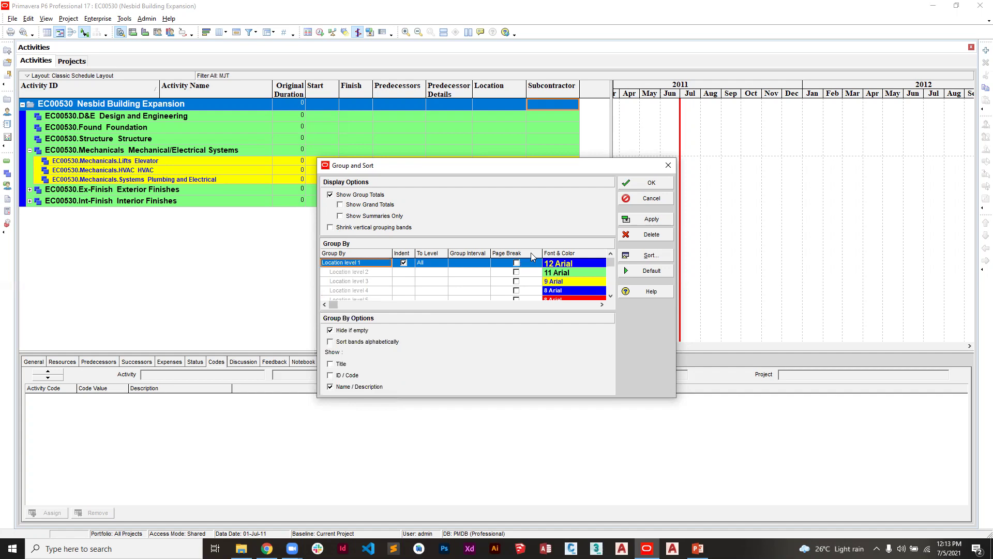
pyautogui.click(640, 223)
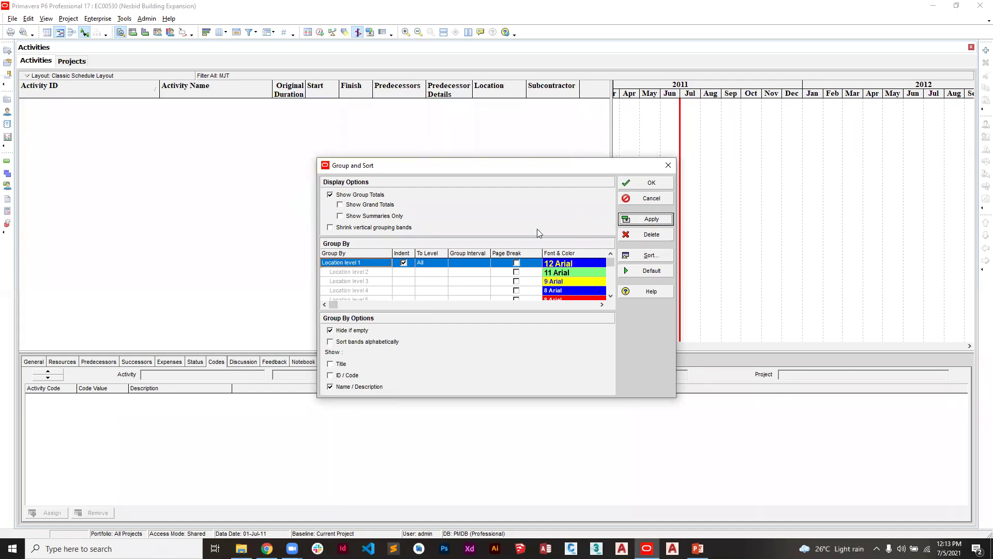
# Try the second Location entry as the grouping field again and reapply the grouping.
pyautogui.click(367, 263)
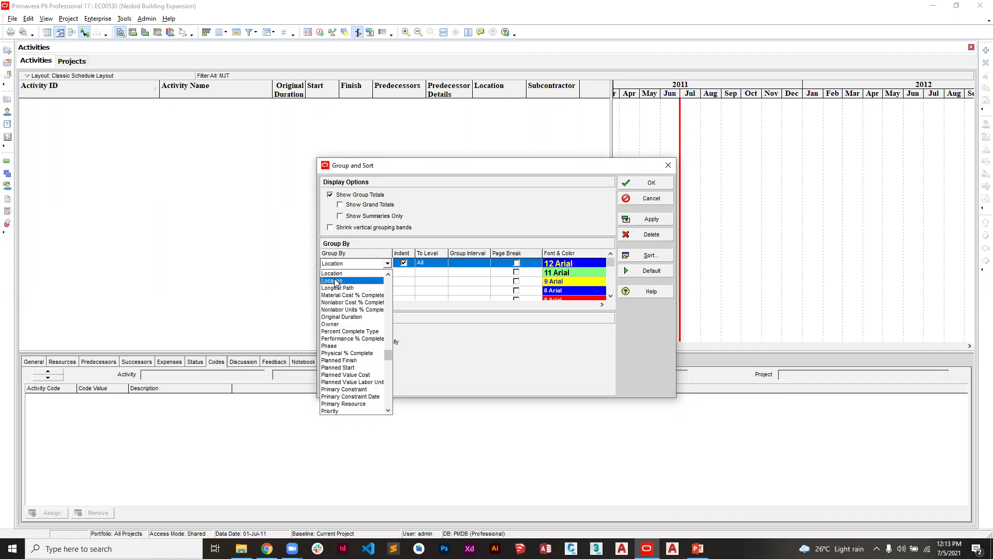
pyautogui.press('Escape')
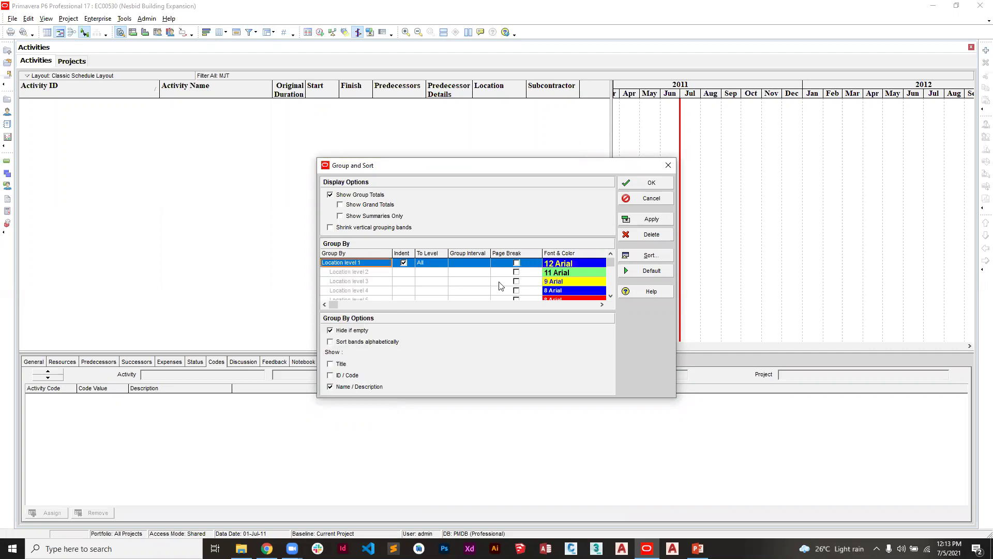
pyautogui.click(651, 221)
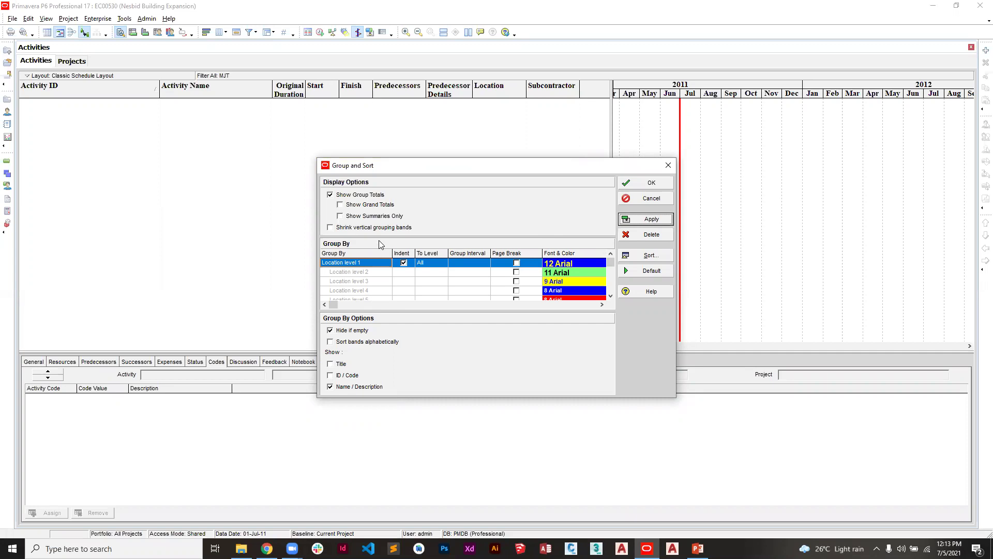
# Examine the list of available grouping fields up to its first entry, and leave the Group and Sort settings without further changes.
pyautogui.click(352, 272)
pyautogui.click(368, 264)
pyautogui.click(368, 264)
pyautogui.scroll(1, 359, 290)
pyautogui.scroll(15, 360, 290)
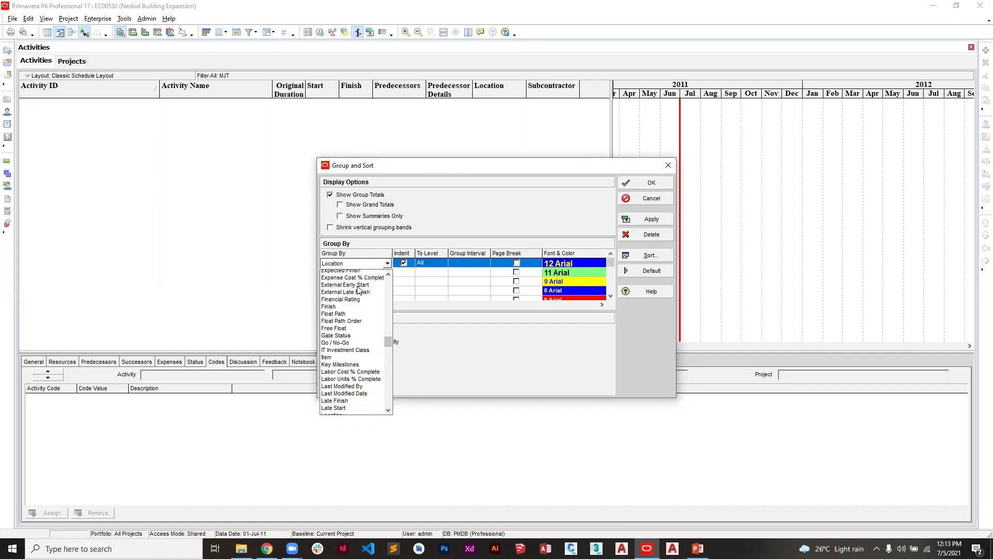
pyautogui.scroll(10, 359, 290)
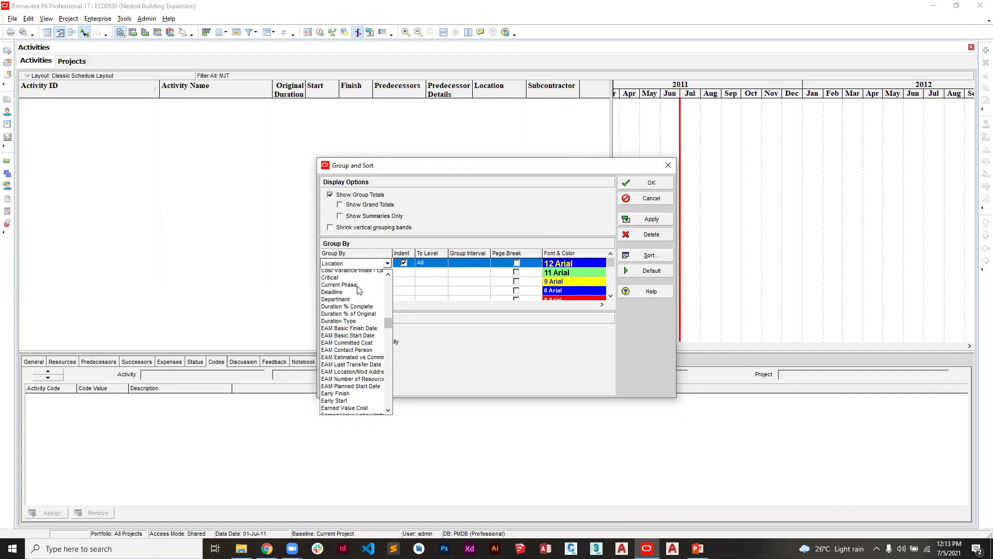
pyautogui.scroll(15, 360, 289)
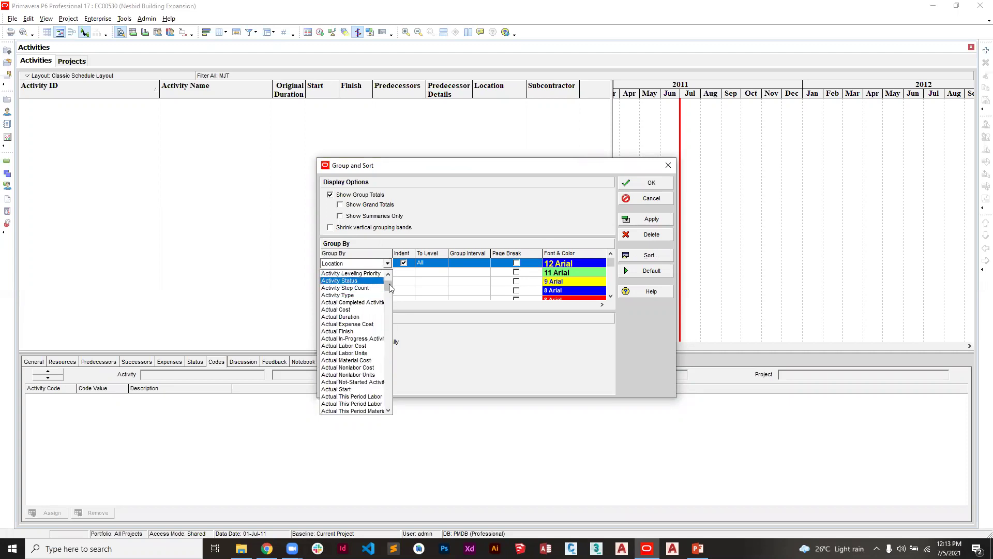
pyautogui.scroll(2, 389, 287)
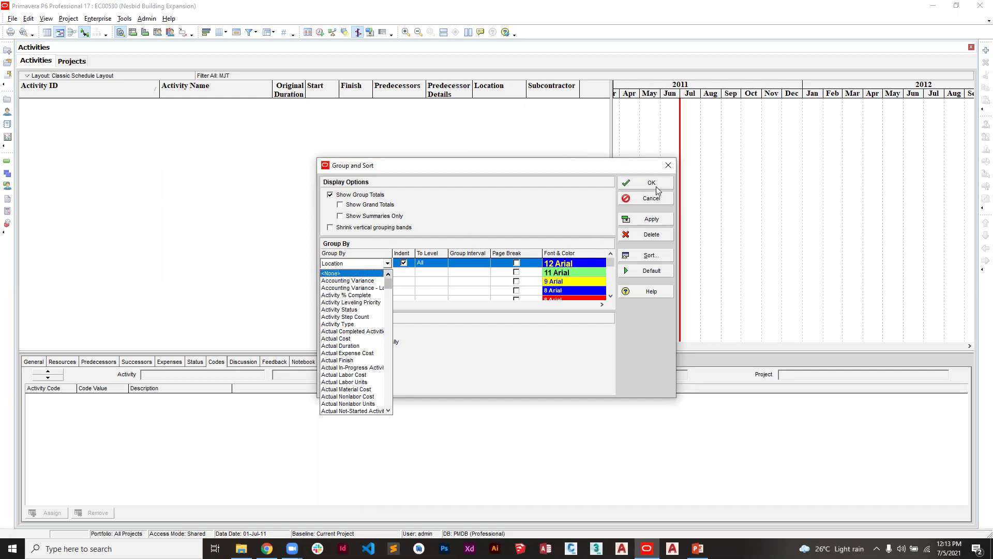
pyautogui.click(651, 198)
pyautogui.click(652, 198)
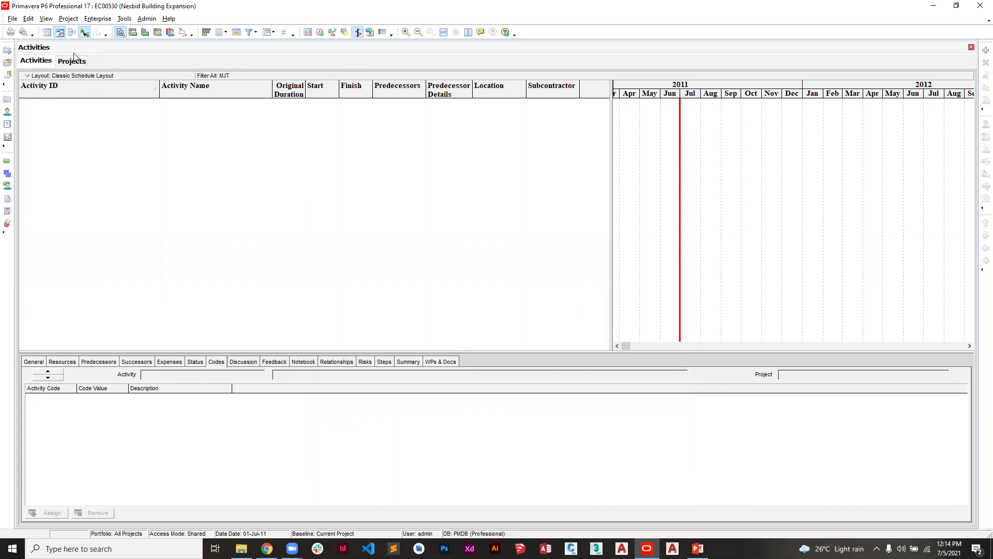
# Open the column selection for the activity table and search its available options for Location.
pyautogui.click(222, 33)
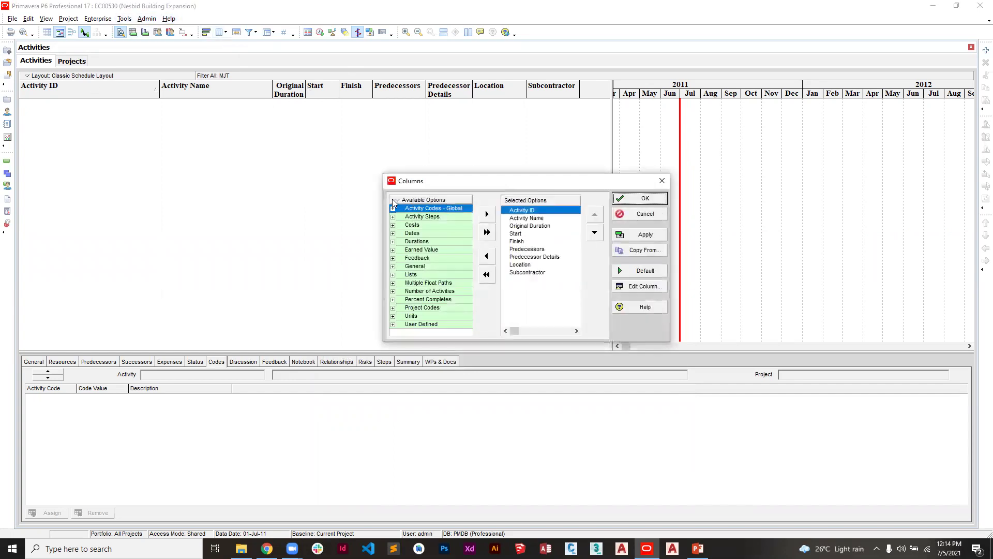
pyautogui.rightClick(392, 198)
pyautogui.click(448, 213)
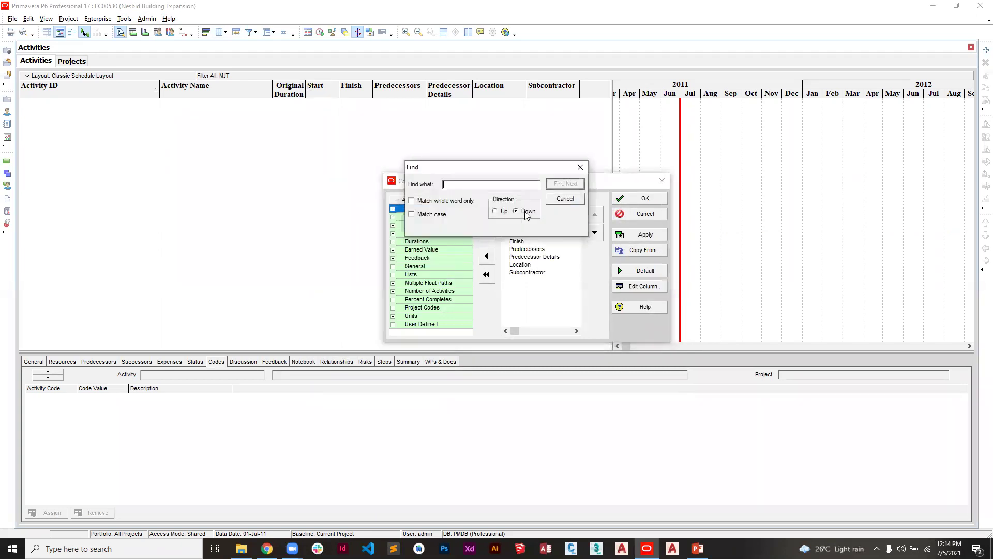
pyautogui.write('Location')
pyautogui.press('Return')
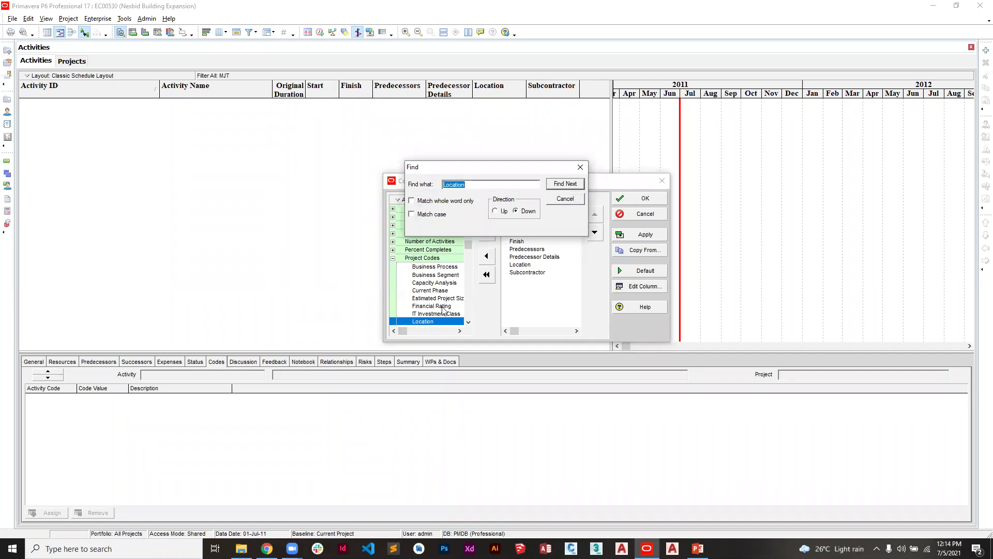
# Close the Location search and accept the column selection as it stands.
pyautogui.click(566, 199)
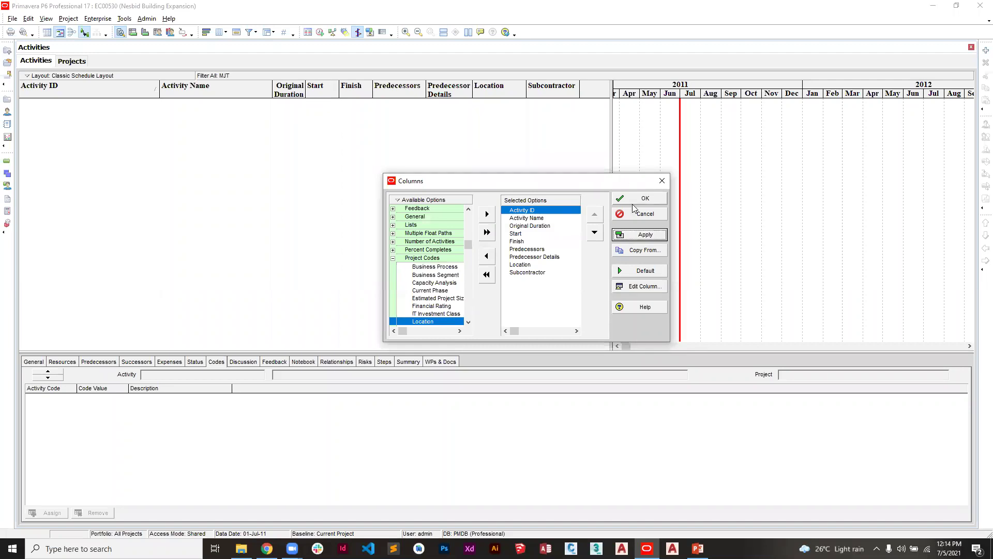
pyautogui.click(650, 201)
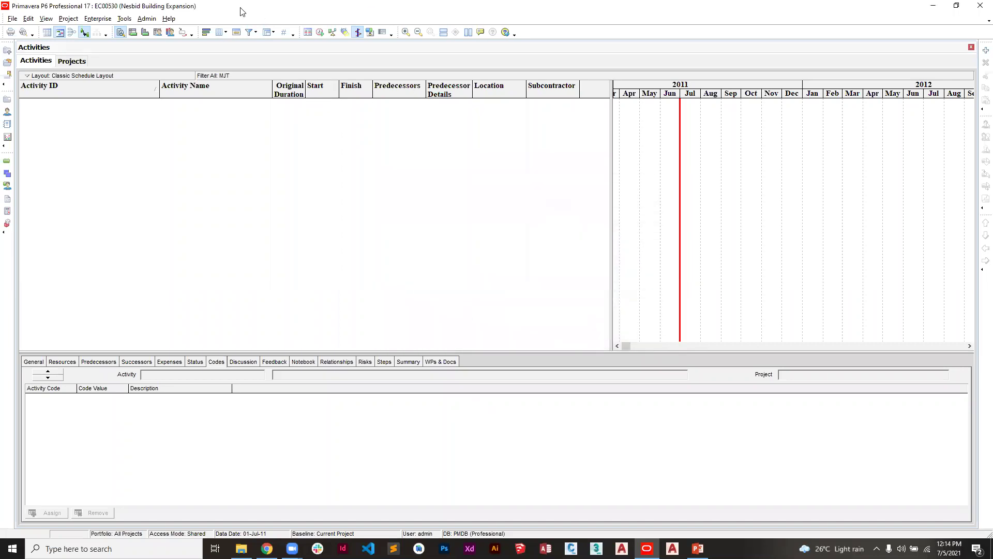
# Open the MJT filter for modification and try Primary Constraint as the parameter of its condition.
pyautogui.click(251, 33)
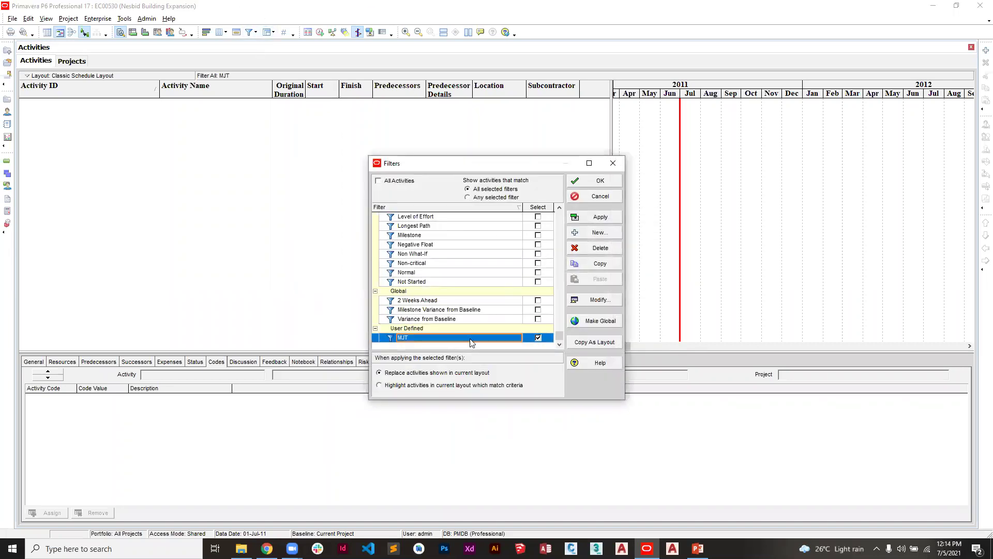
pyautogui.click(579, 301)
pyautogui.click(417, 251)
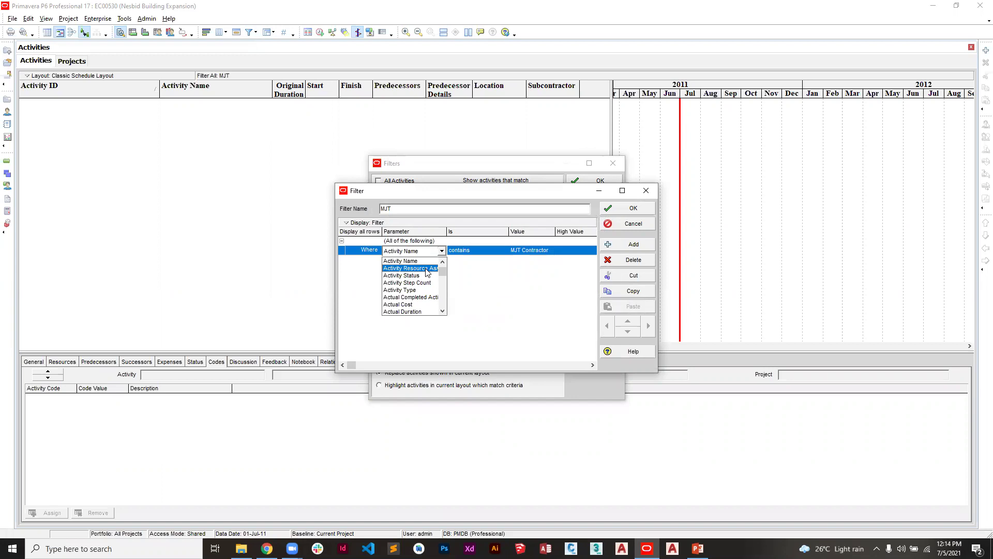
pyautogui.write('pro')
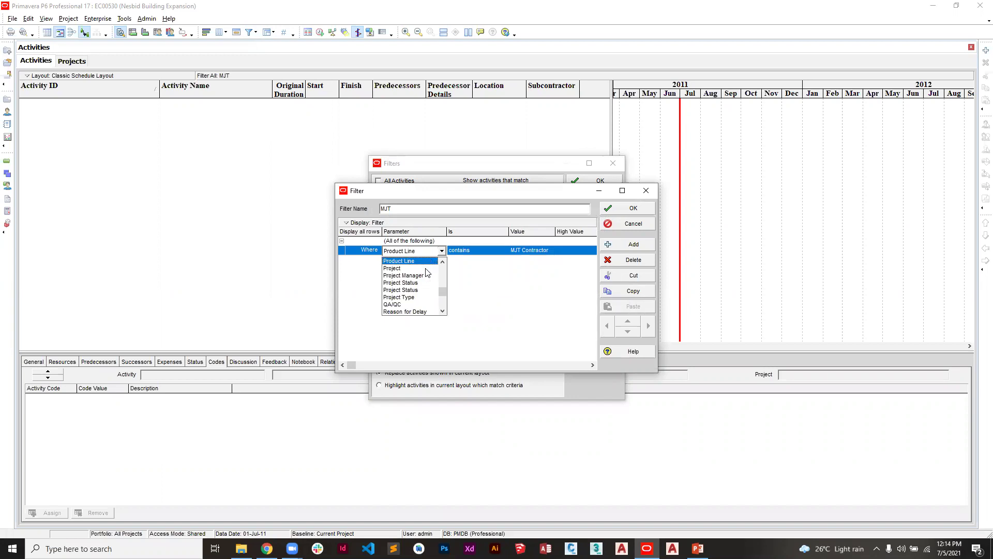
pyautogui.click(443, 262)
pyautogui.click(444, 262)
pyautogui.click(443, 263)
pyautogui.click(443, 262)
pyautogui.click(443, 263)
pyautogui.click(443, 263)
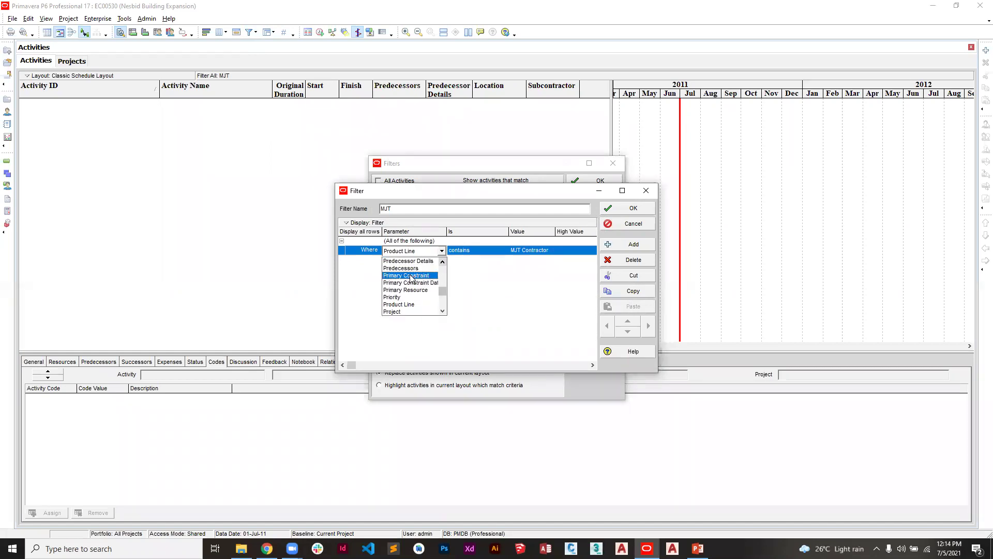
pyautogui.click(411, 276)
# Look through the parameters available for the MJT filter's condition, and leave the filter without saving any changes.
pyautogui.click(433, 254)
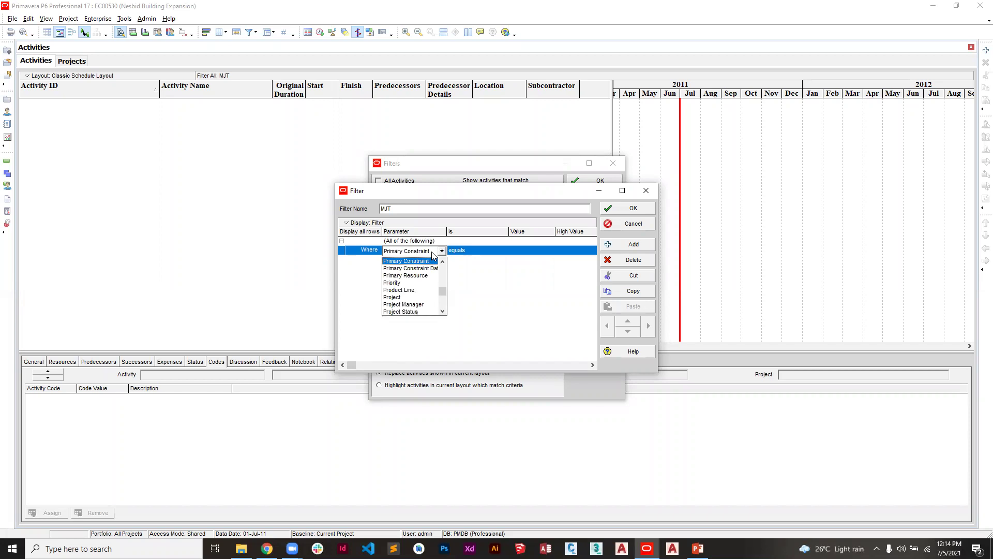
pyautogui.press('n')
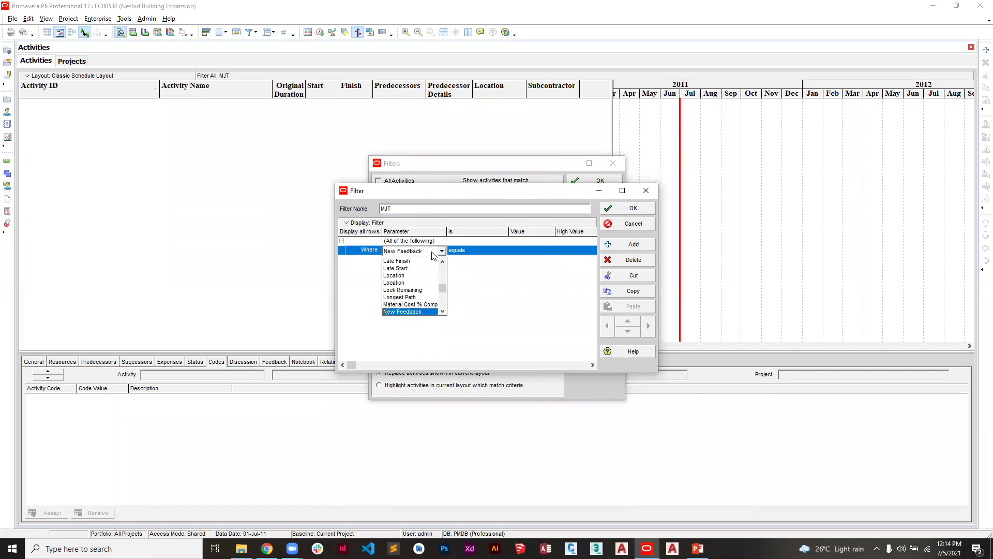
pyautogui.scroll(-9, 433, 284)
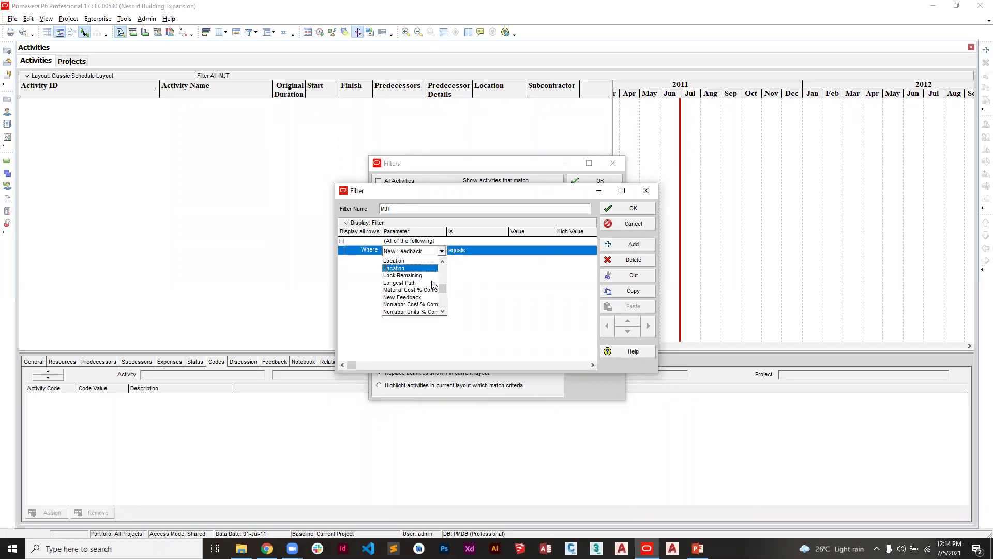
pyautogui.scroll(-2, 433, 284)
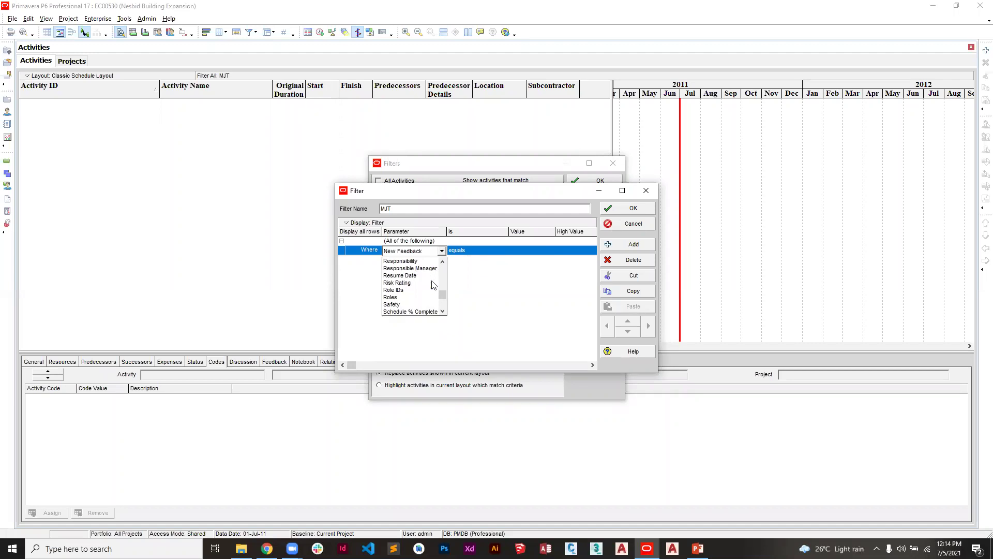
pyautogui.press('p')
pyautogui.press('r')
pyautogui.press('o')
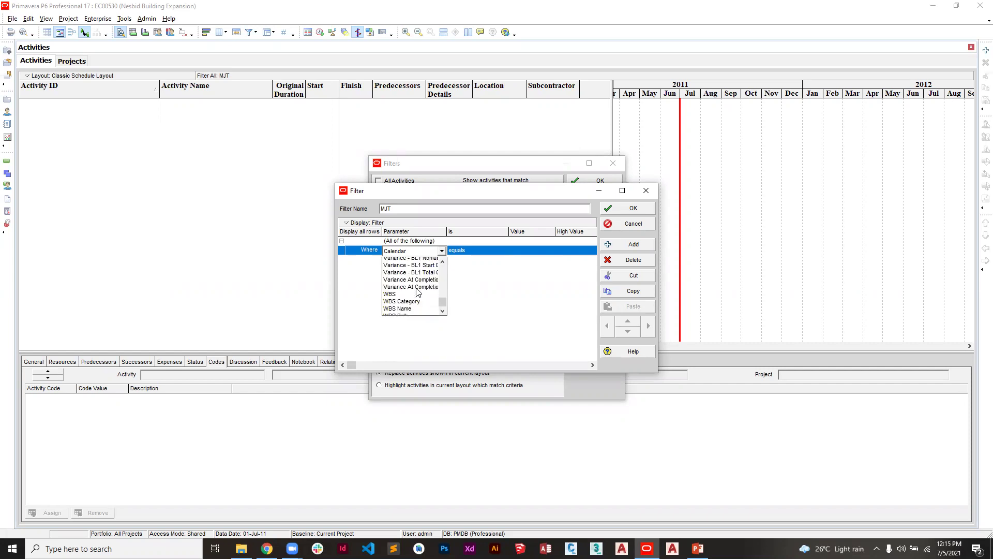
pyautogui.scroll(20, 418, 292)
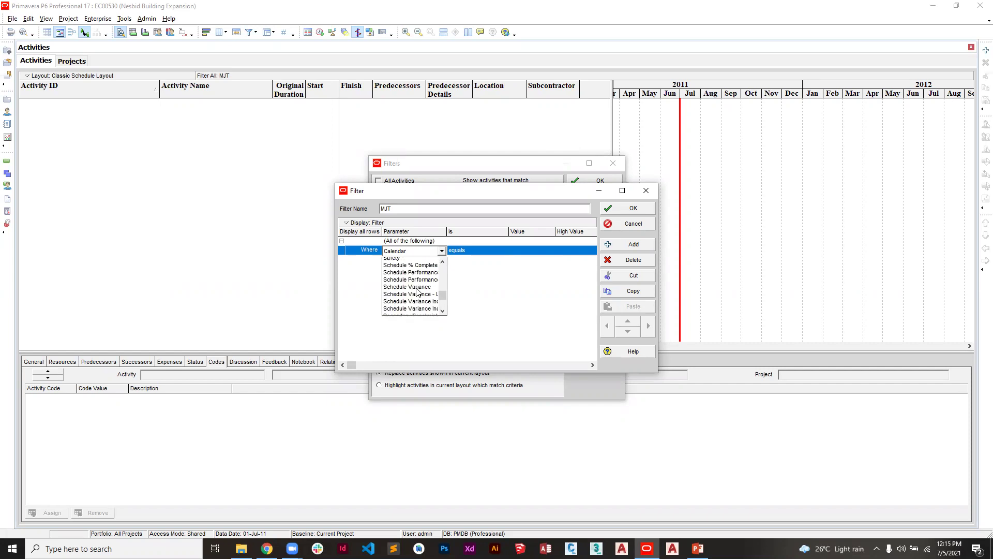
pyautogui.scroll(20, 418, 292)
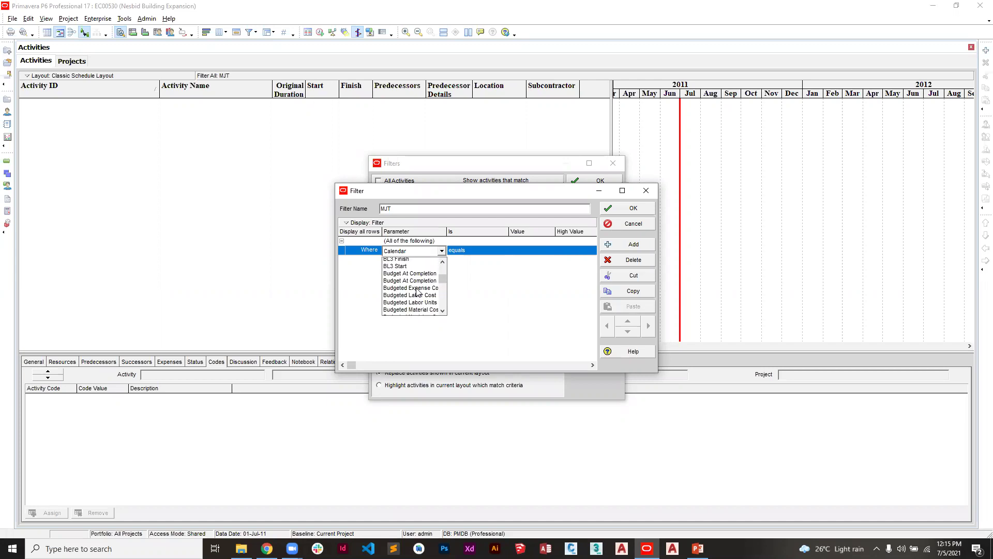
pyautogui.scroll(3, 417, 291)
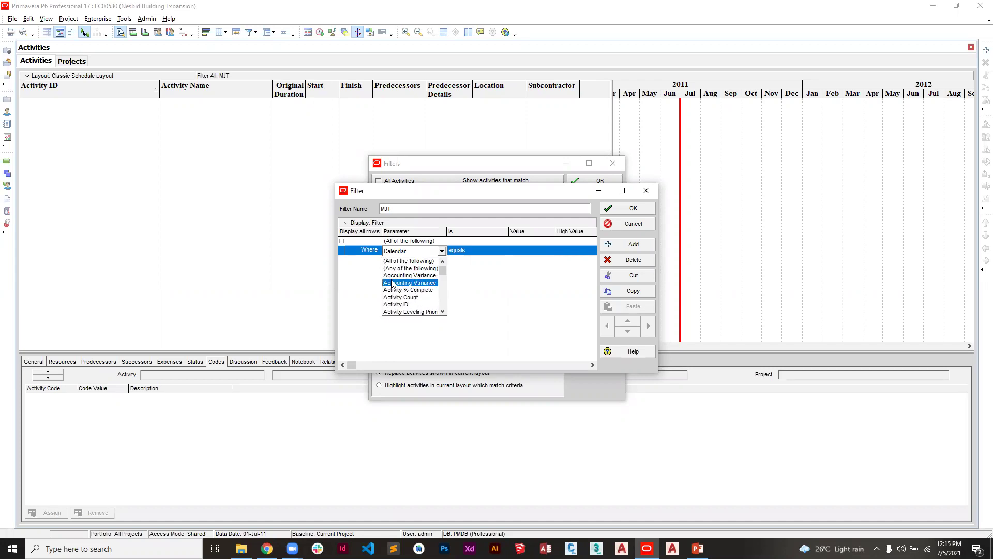
pyautogui.click(621, 223)
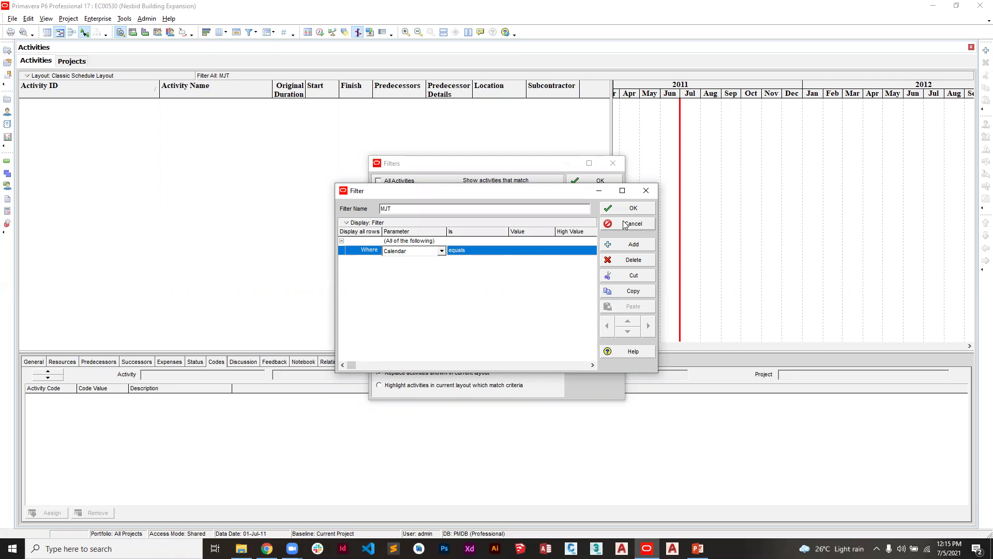
pyautogui.click(620, 223)
pyautogui.click(584, 197)
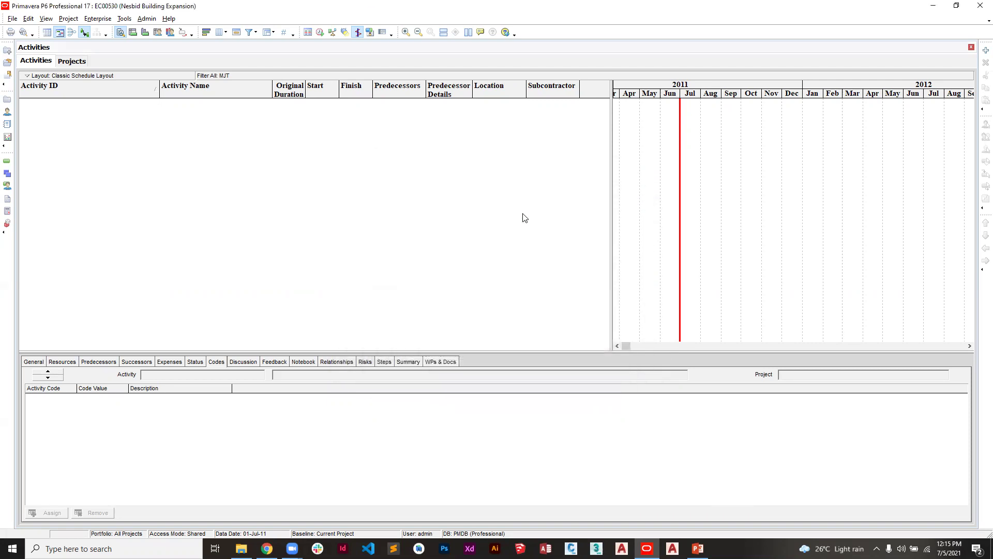
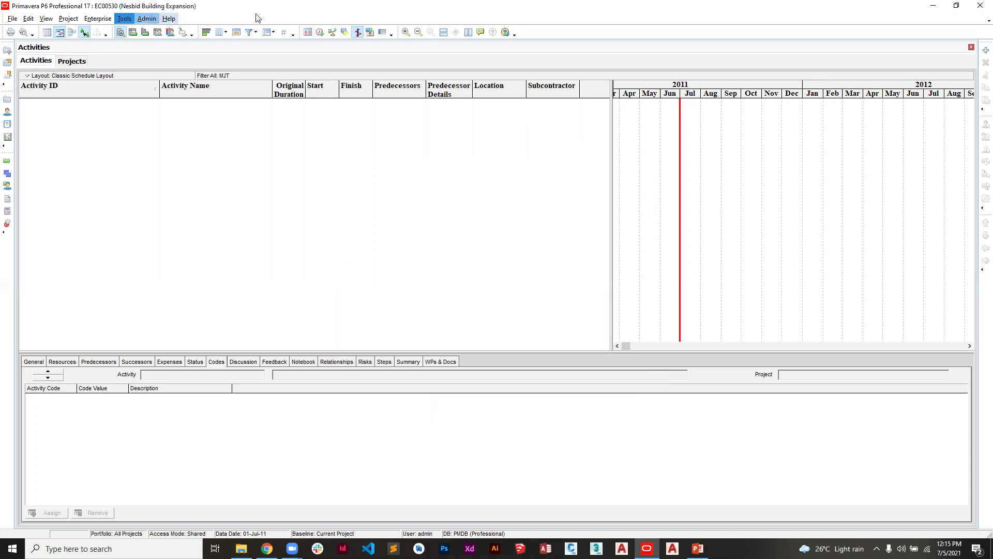
# Search the available columns of the activity table for Subcontractor, and leave the column selection without changes.
pyautogui.click(221, 32)
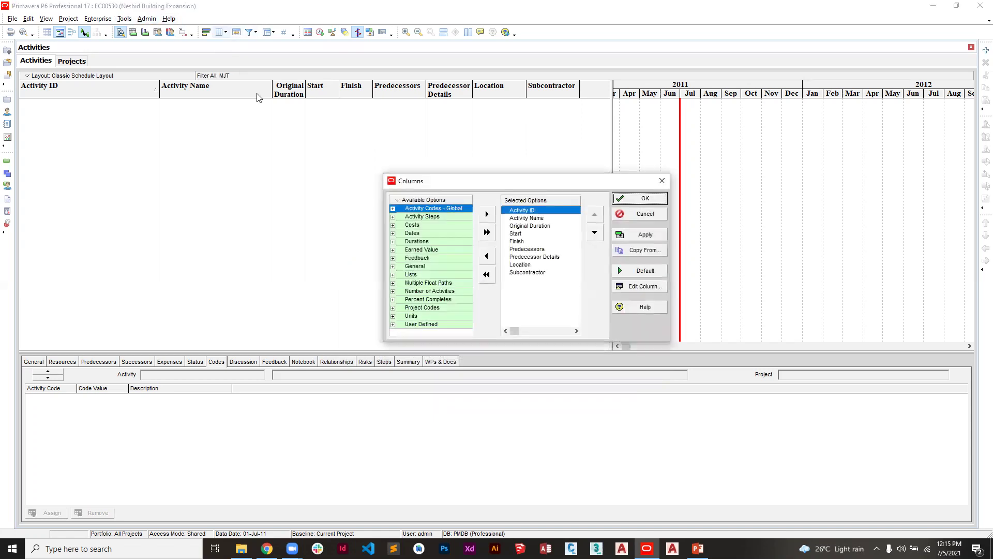
pyautogui.rightClick(400, 202)
pyautogui.click(420, 209)
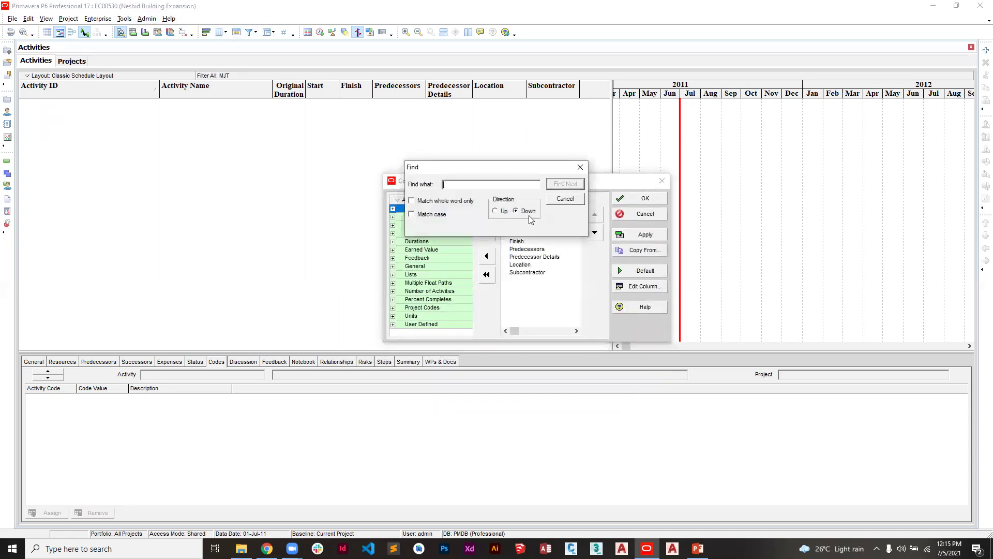
pyautogui.write('Subcontractor')
pyautogui.press('Return')
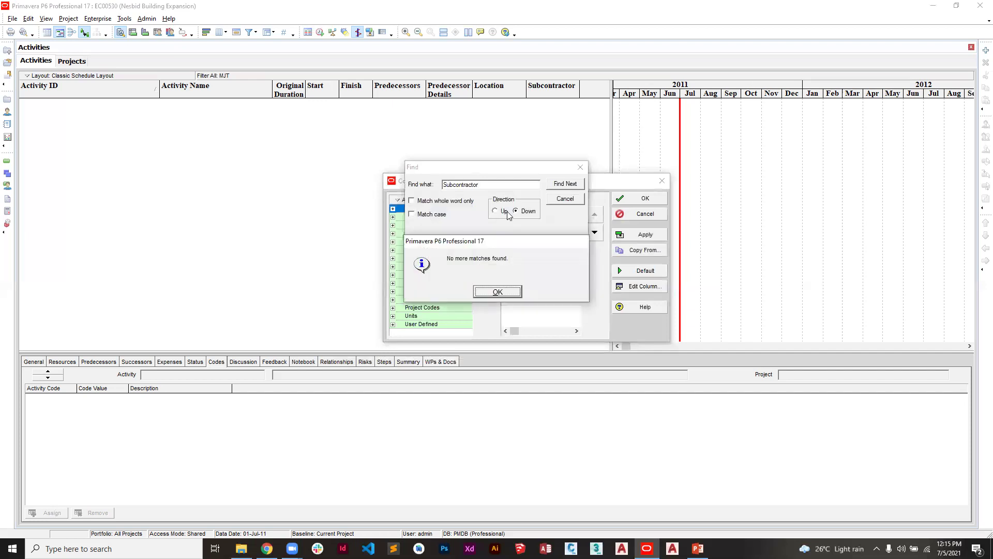
pyautogui.click(512, 293)
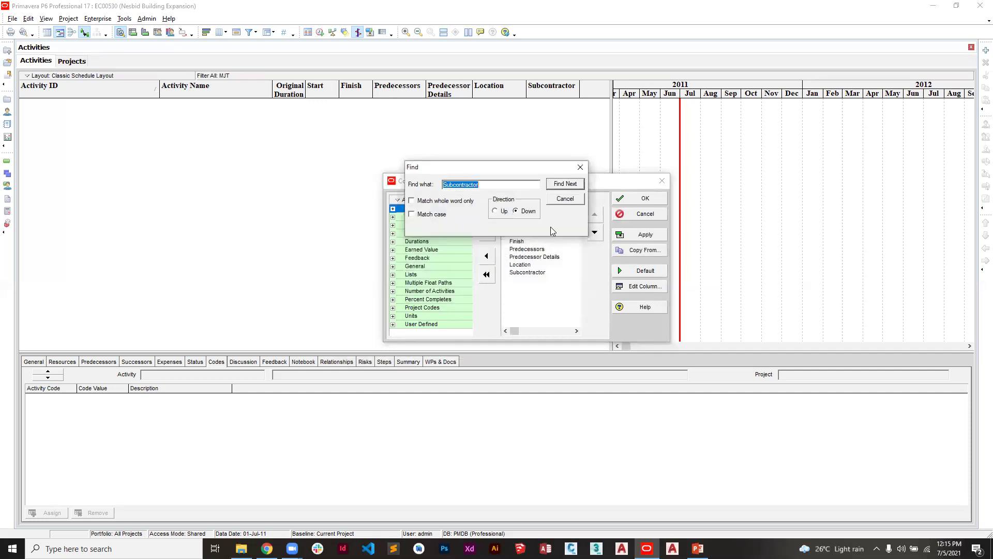
pyautogui.click(573, 203)
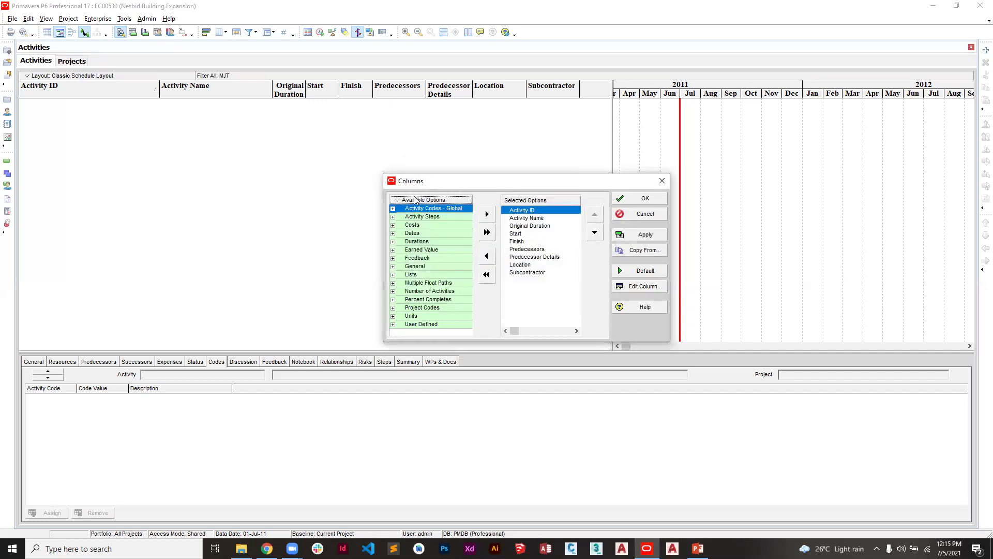
pyautogui.rightClick(398, 203)
pyautogui.press('Escape')
pyautogui.click(637, 212)
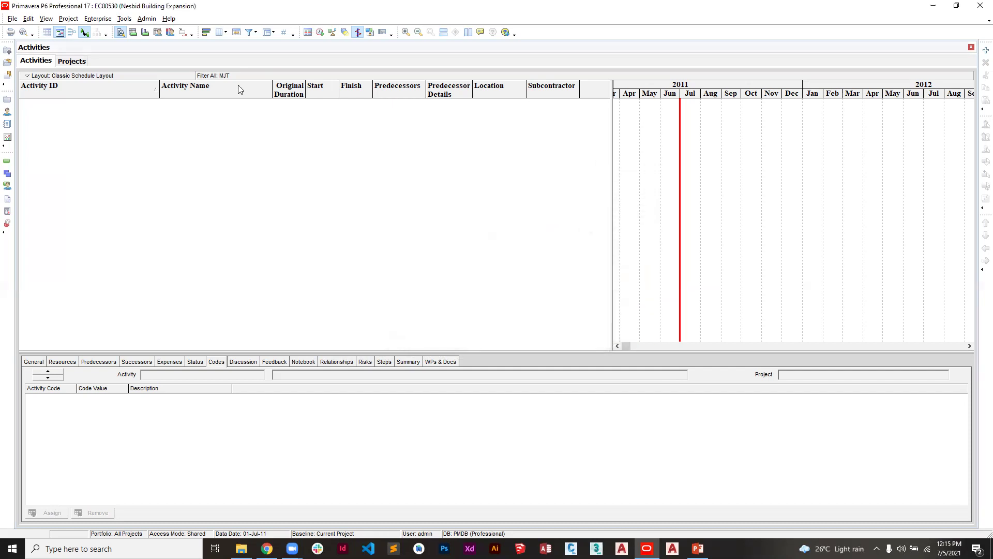
# Review the project-level activity codes defined for EC00530 and close their dictionary without changes.
pyautogui.click(97, 18)
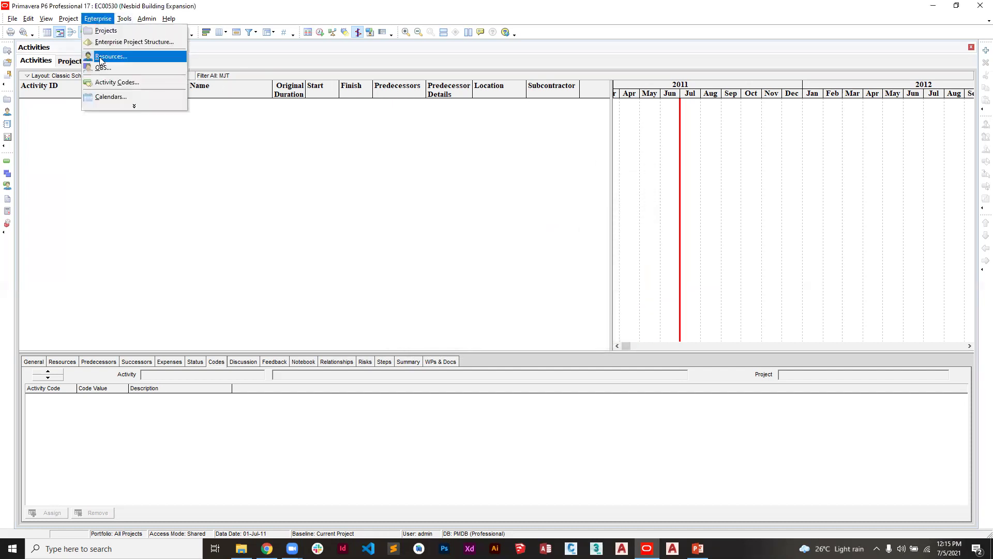
pyautogui.click(106, 83)
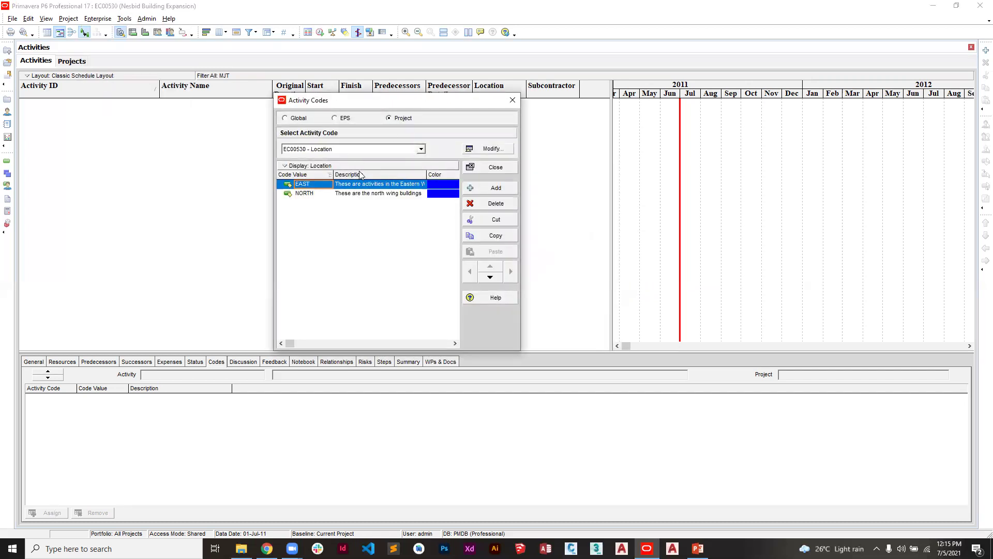
pyautogui.click(421, 149)
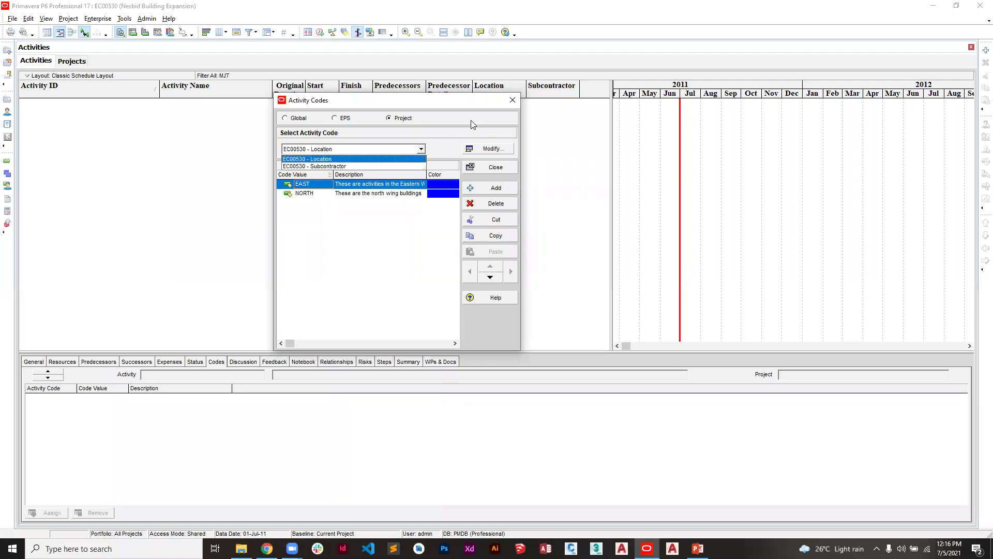
pyautogui.click(511, 102)
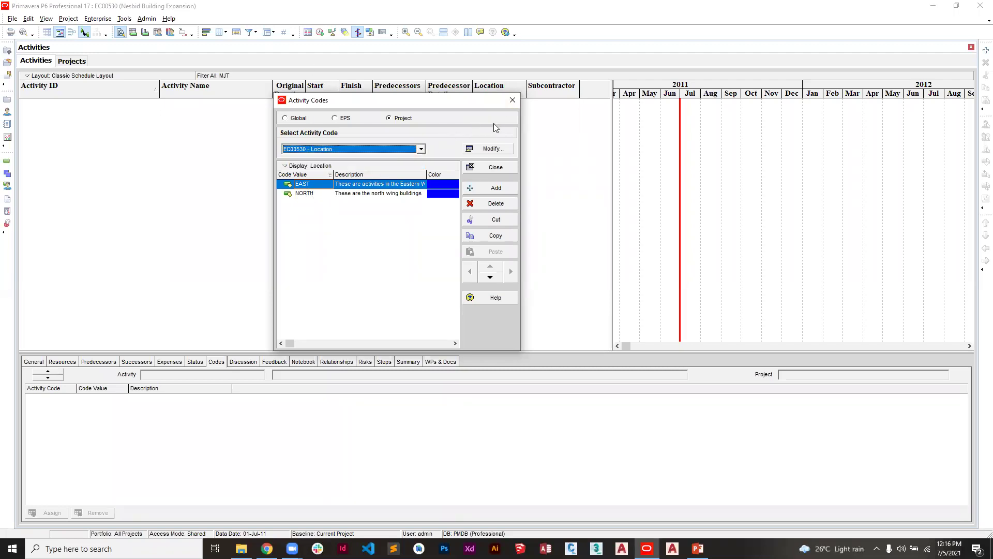
pyautogui.click(518, 100)
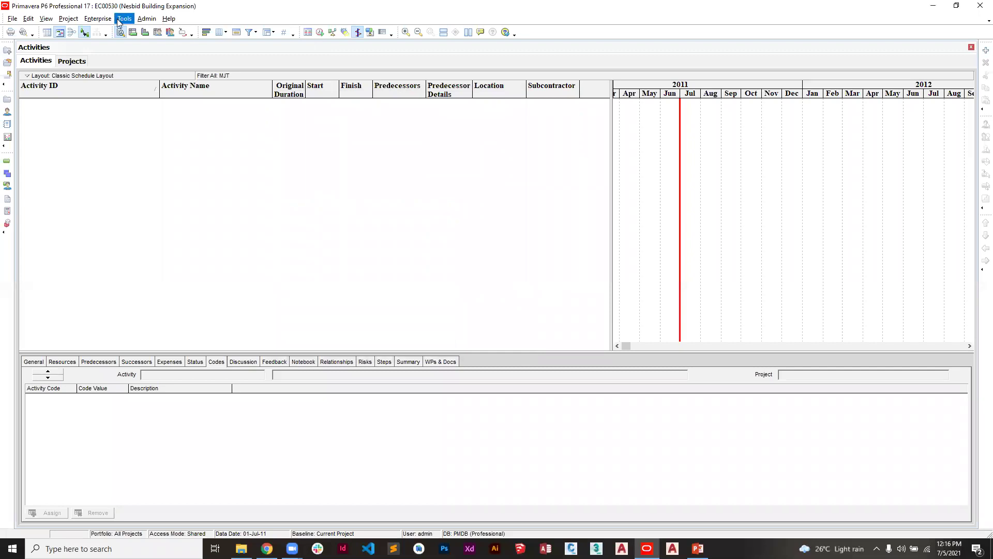
# Search the available columns of the activity table for East, and leave the column selection without changes.
pyautogui.click(221, 32)
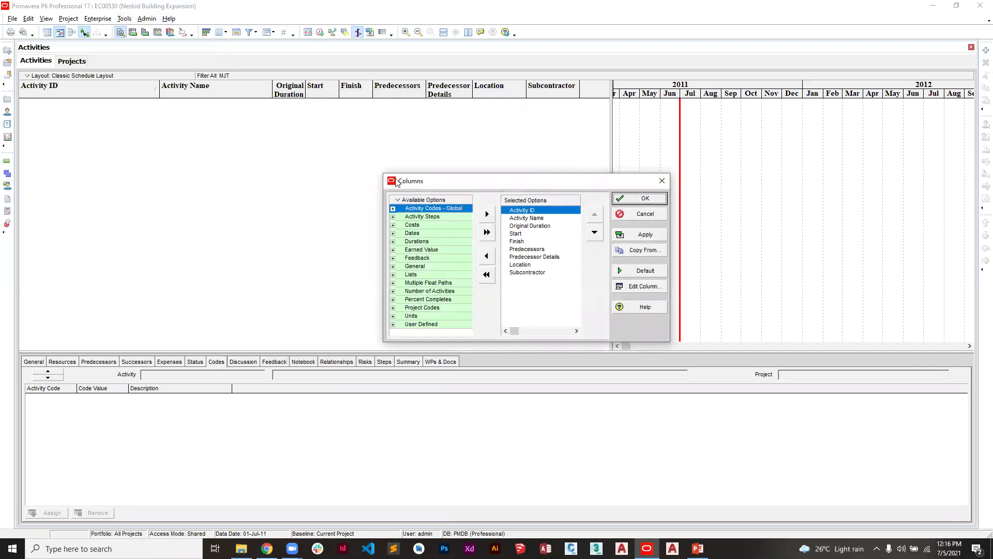
pyautogui.rightClick(401, 199)
pyautogui.click(440, 212)
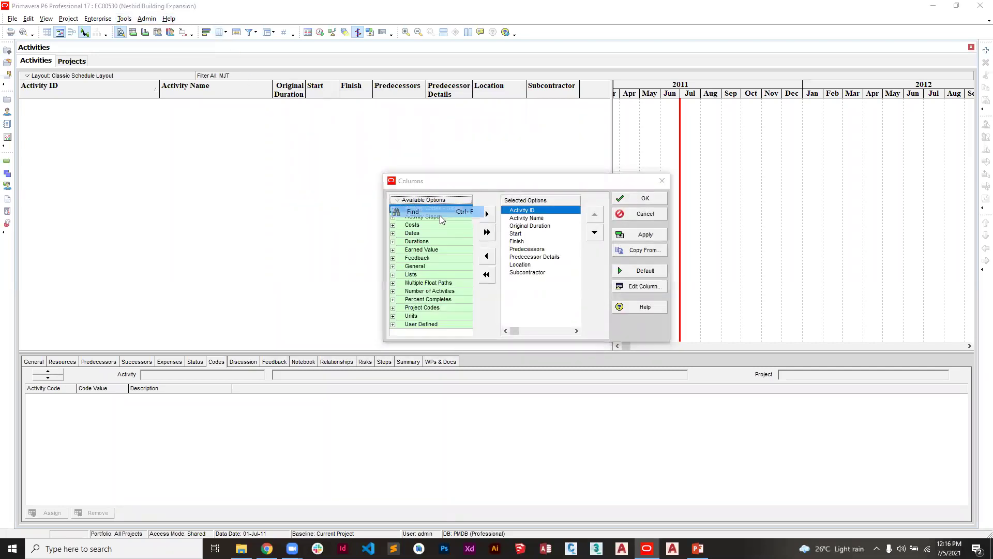
pyautogui.write('East')
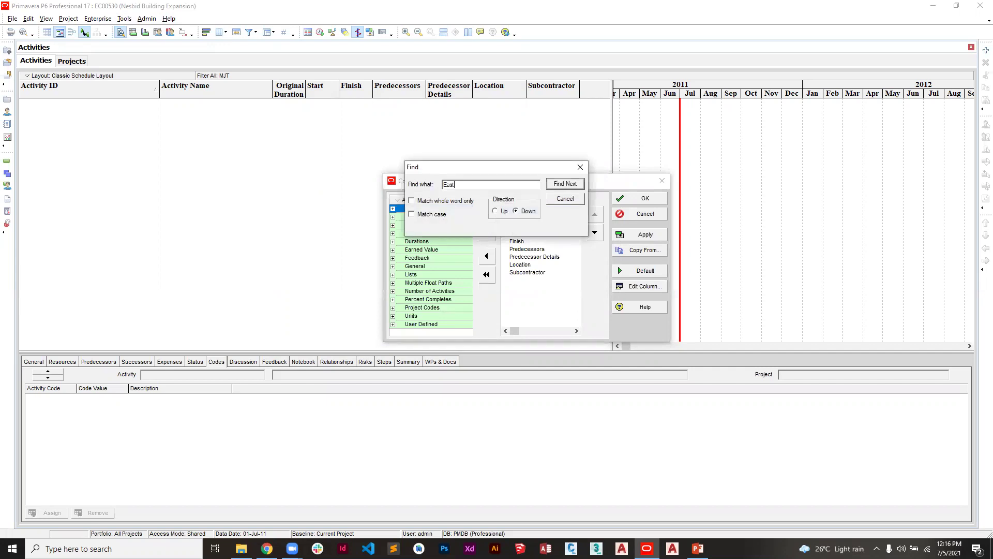
pyautogui.press('Return')
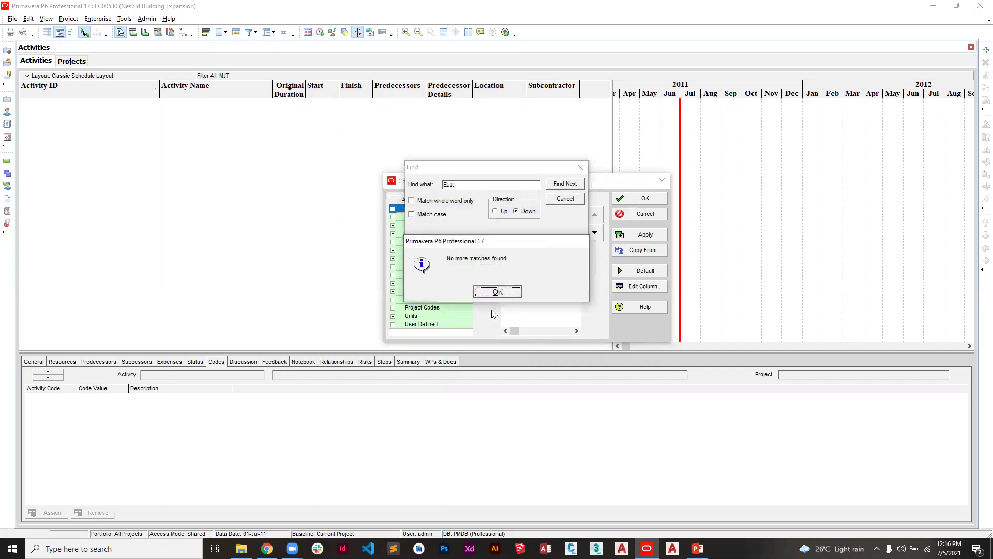
pyautogui.click(498, 291)
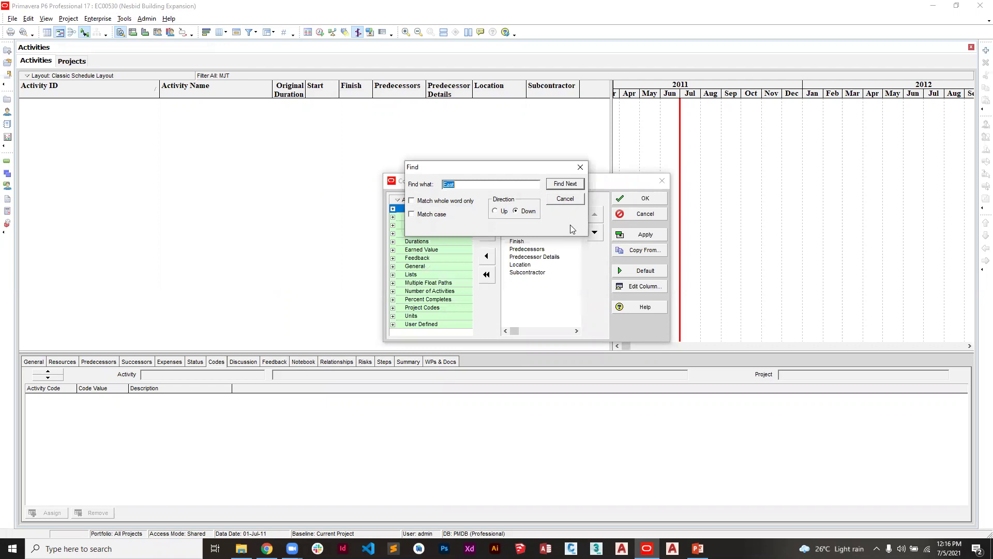
pyautogui.click(565, 199)
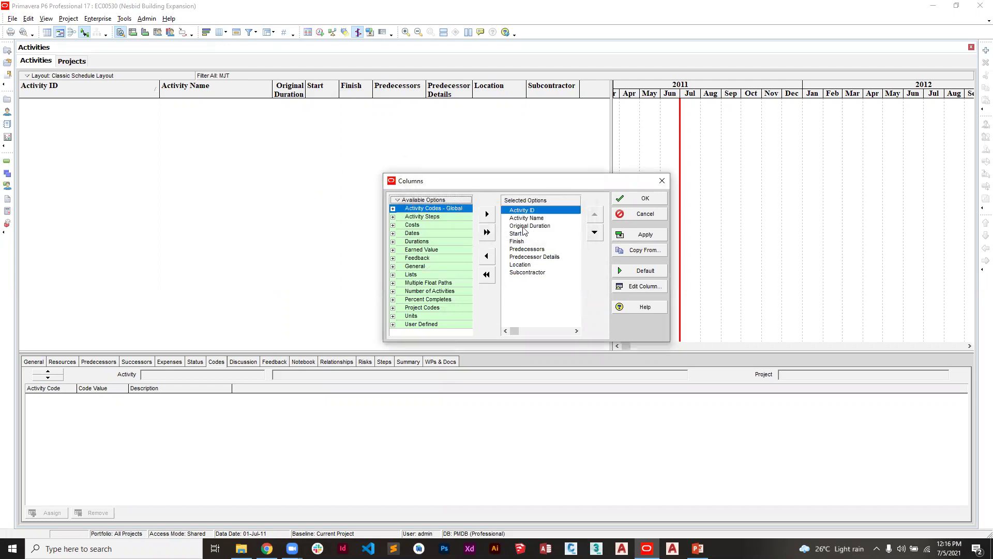
pyautogui.click(653, 216)
# Look through the available Group By fields for the activity table and apply the grouping by Location again.
pyautogui.click(219, 32)
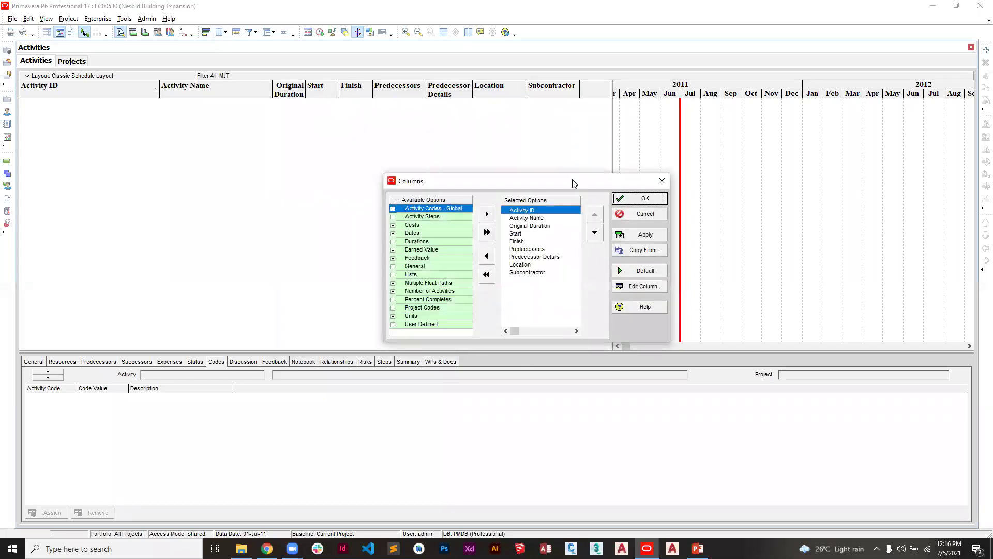
pyautogui.click(660, 180)
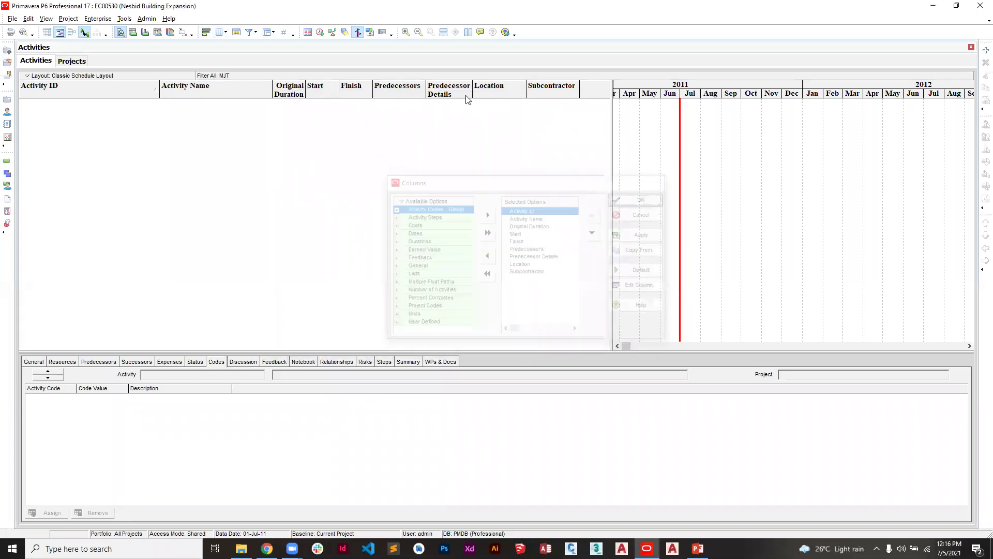
pyautogui.click(274, 34)
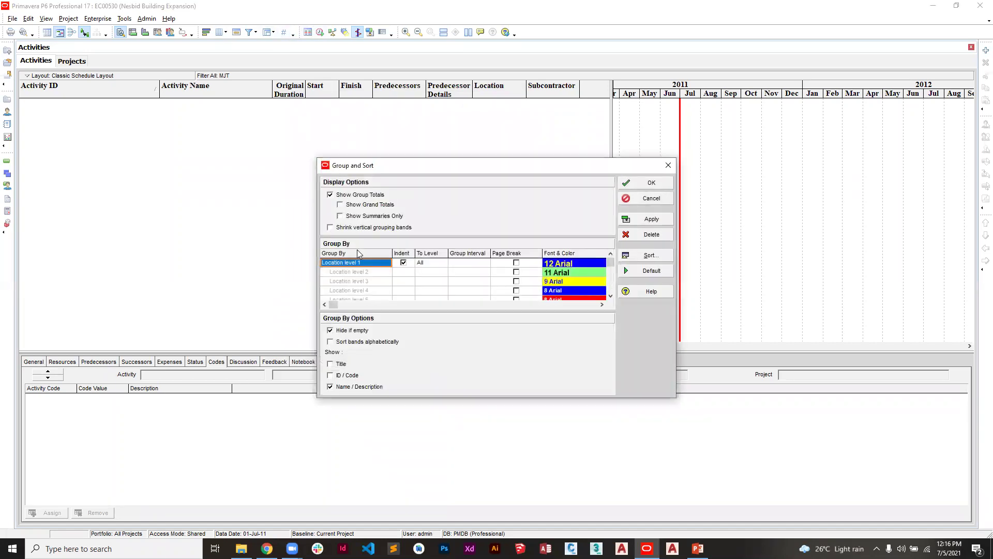
pyautogui.click(353, 260)
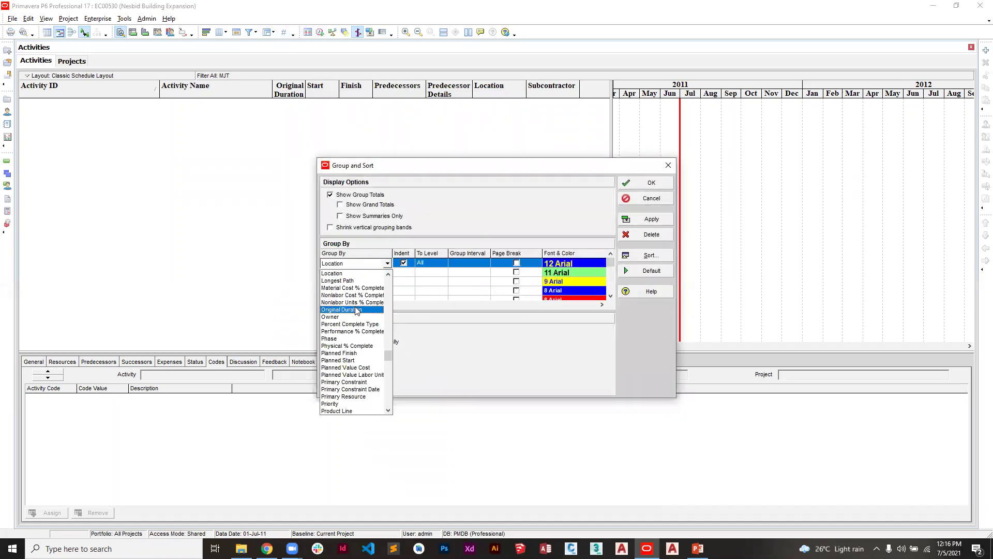
pyautogui.scroll(20, 356, 311)
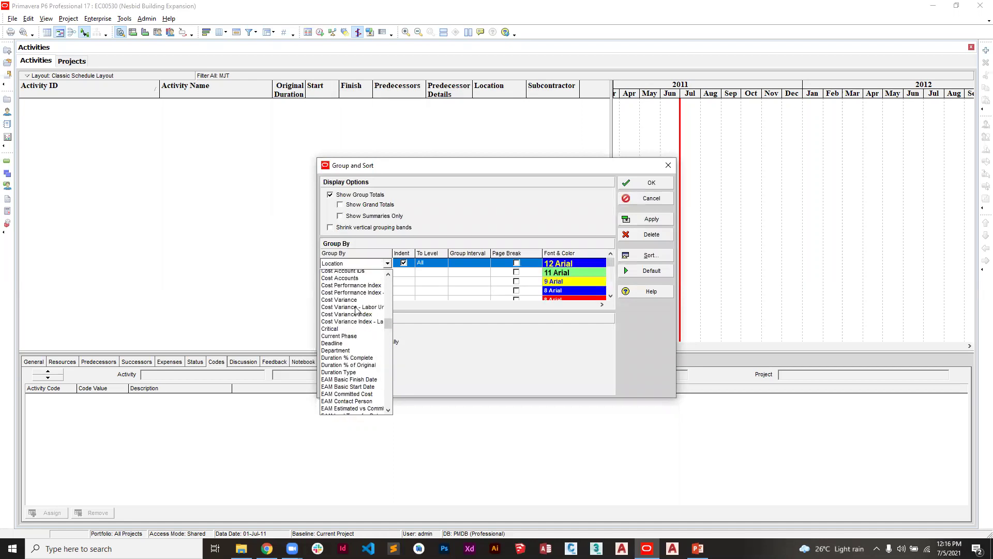
pyautogui.scroll(20, 357, 310)
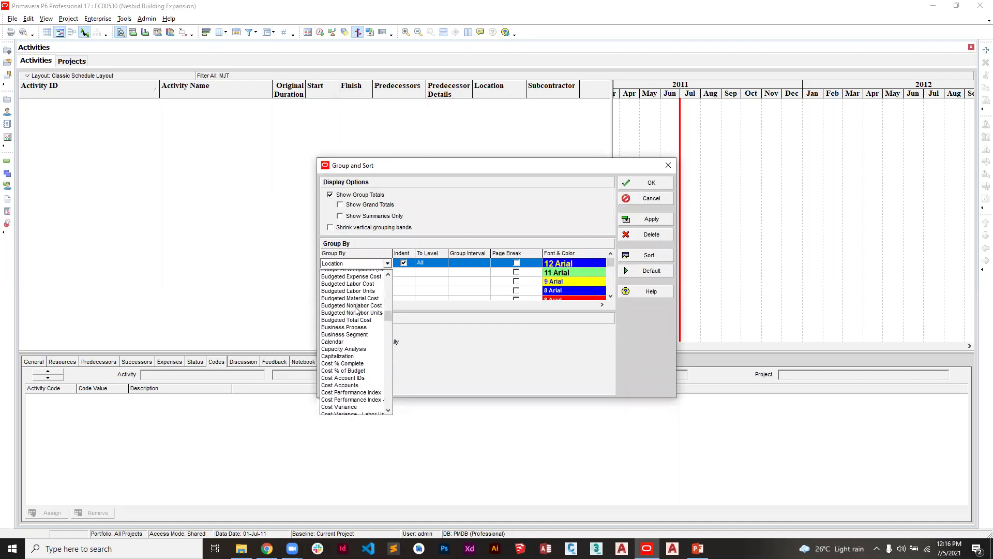
pyautogui.scroll(15, 357, 310)
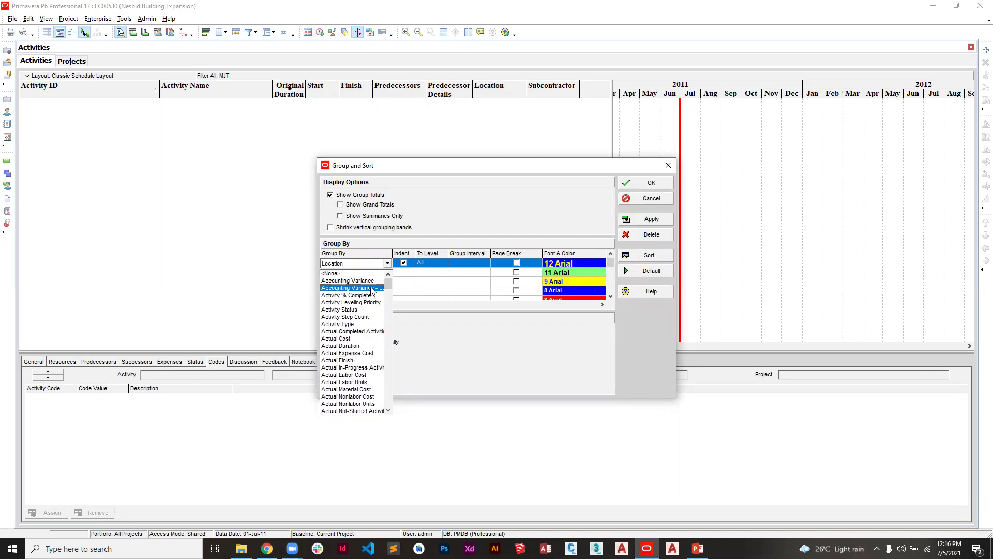
pyautogui.click(387, 276)
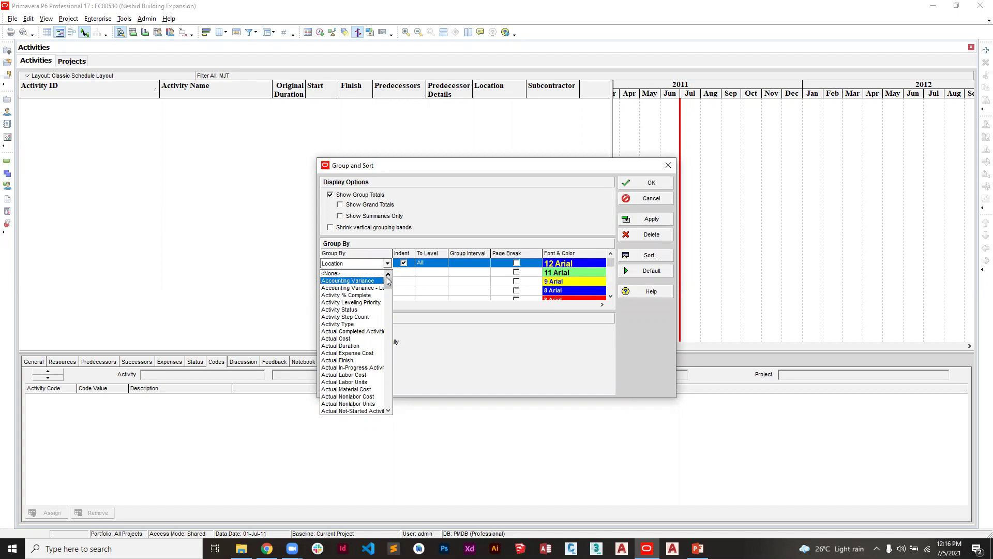
pyautogui.scroll(-20, 355, 351)
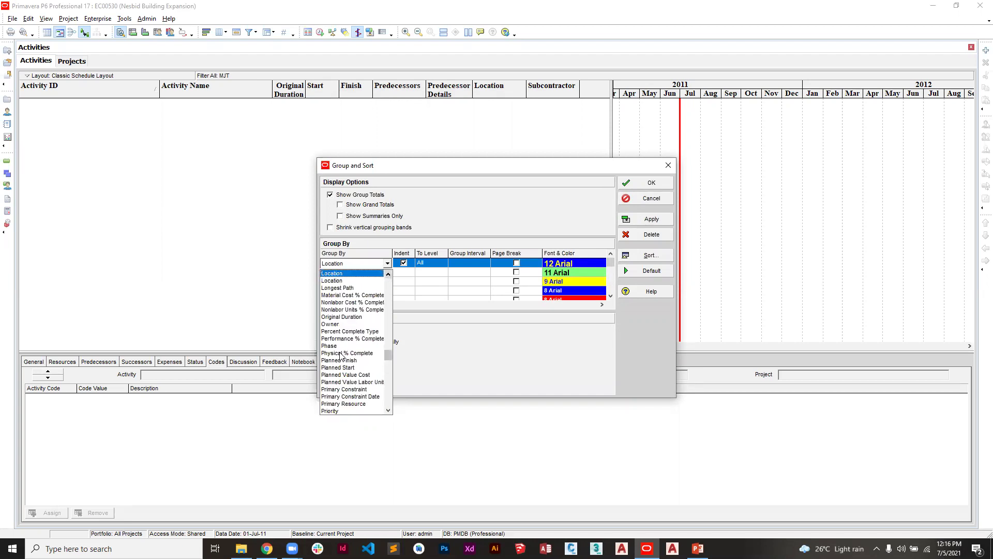
pyautogui.click(345, 286)
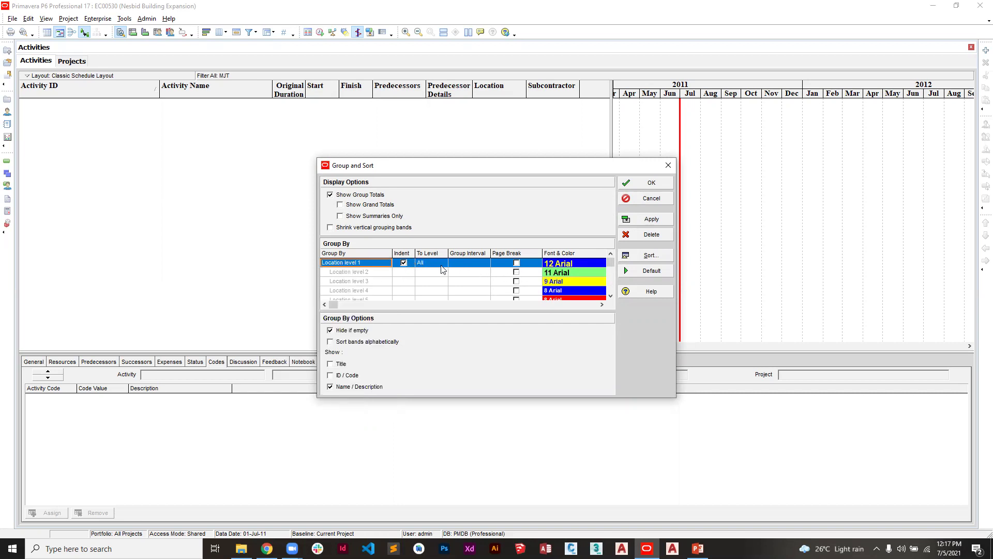
pyautogui.click(653, 221)
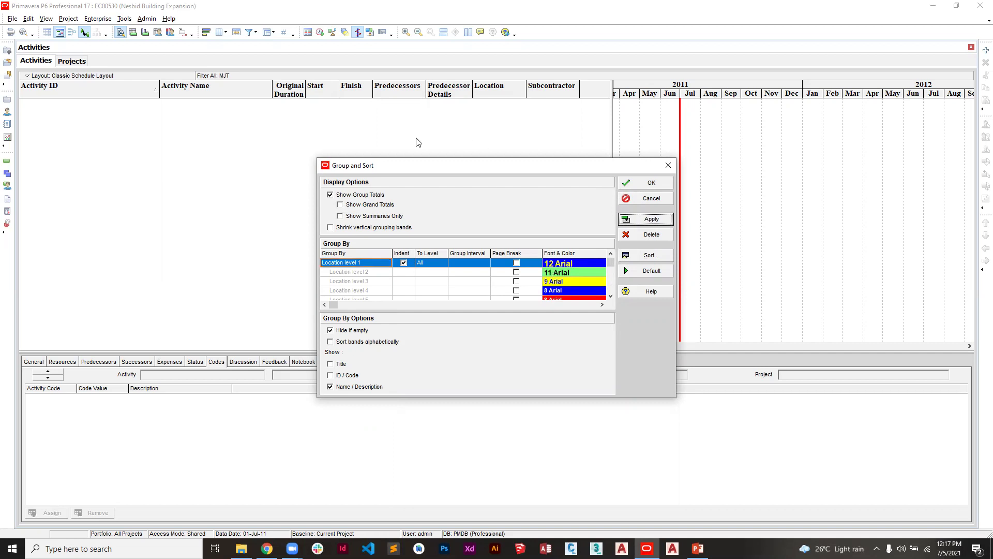
# Group the activity table by WBS and apply the new grouping.
pyautogui.click(376, 263)
pyautogui.scroll(2, 344, 295)
pyautogui.scroll(-15, 352, 321)
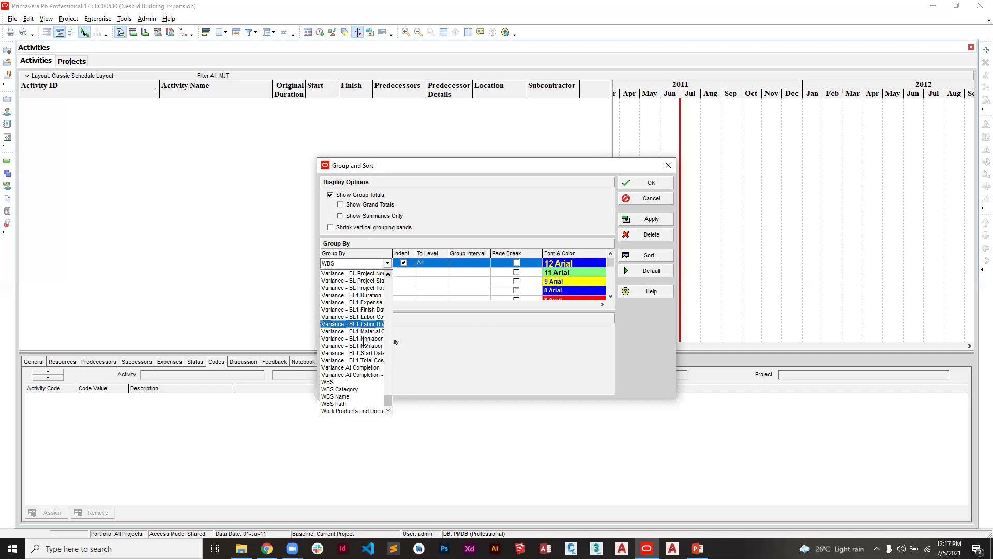
pyautogui.click(358, 382)
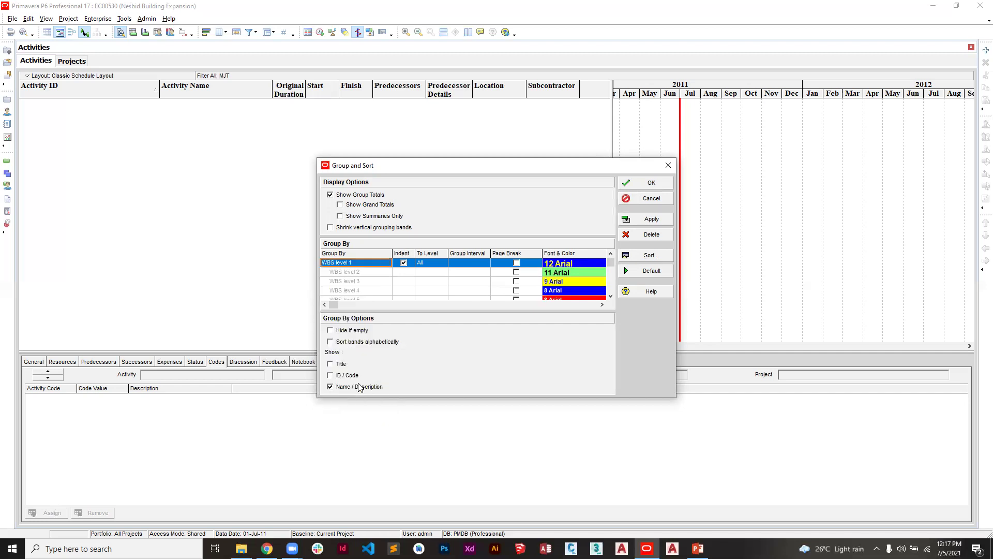
pyautogui.click(642, 219)
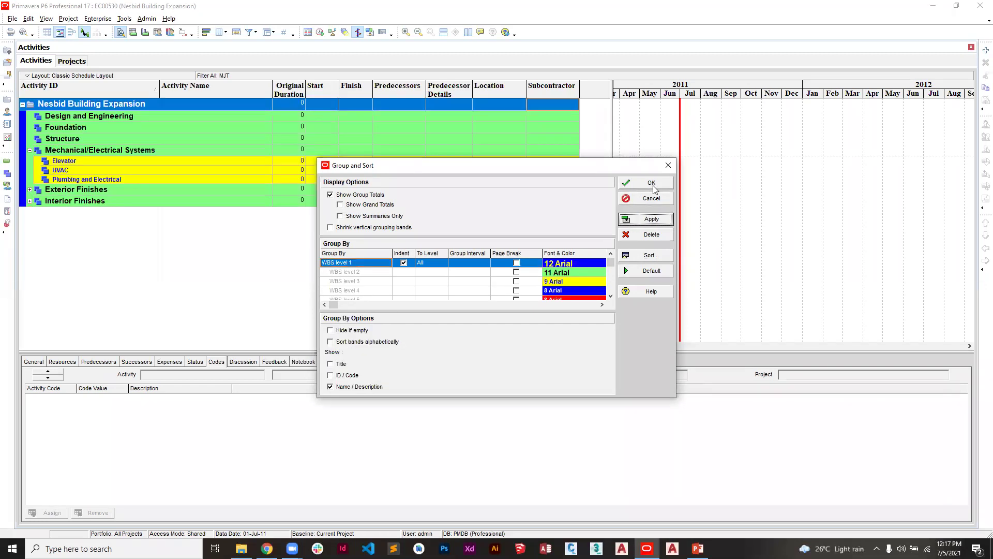
pyautogui.click(650, 183)
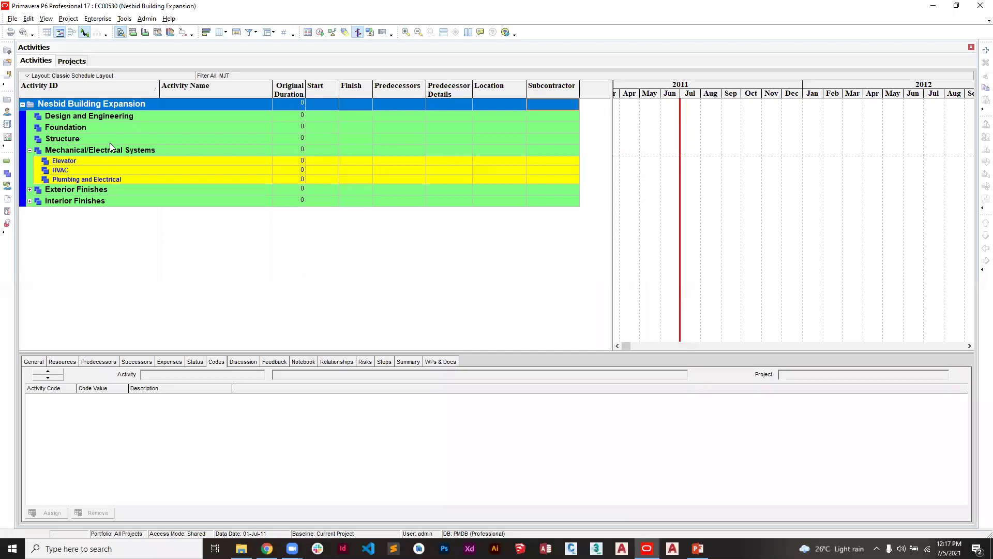
# Check the Design and Engineering, Foundation and Mechanical/Electrical Systems bands for activities.
pyautogui.click(60, 103)
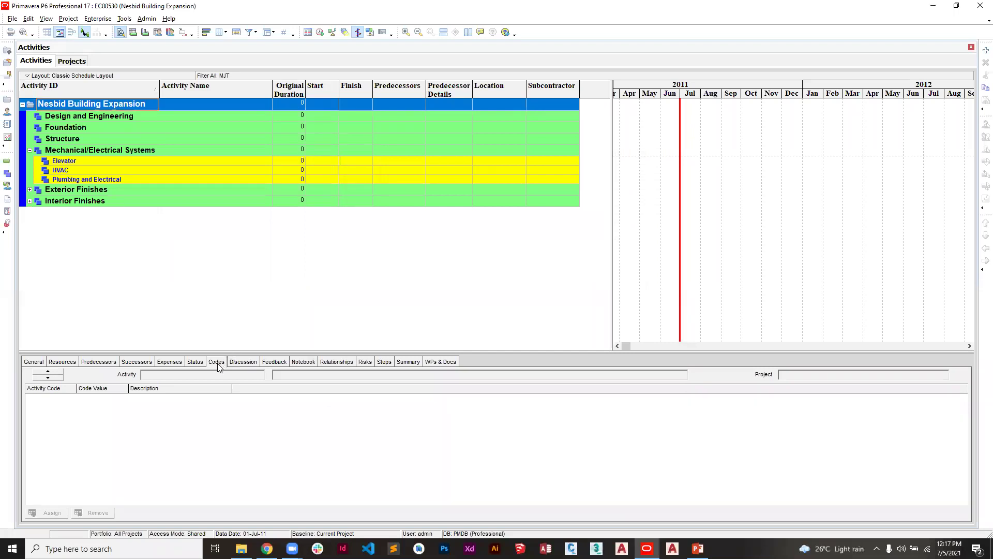
pyautogui.click(82, 120)
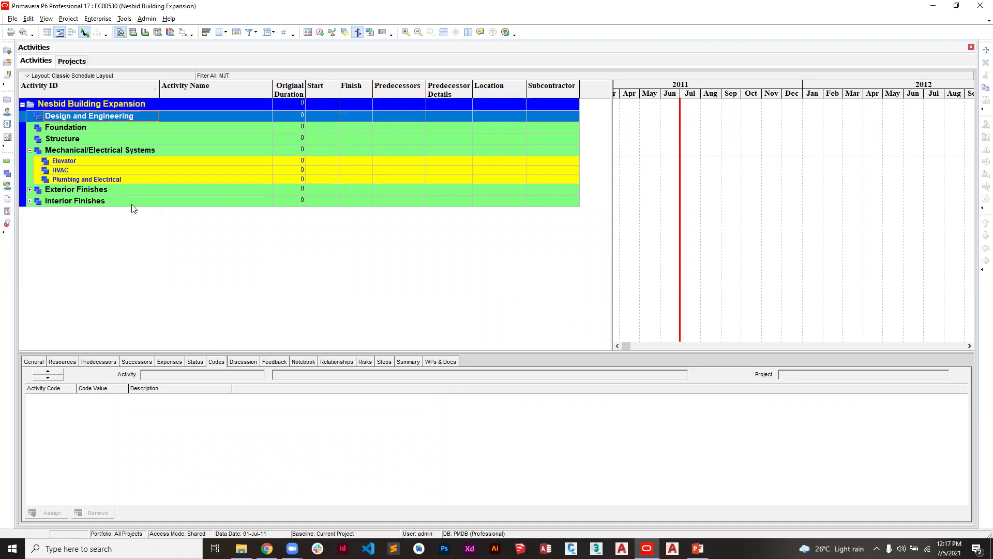
pyautogui.click(65, 129)
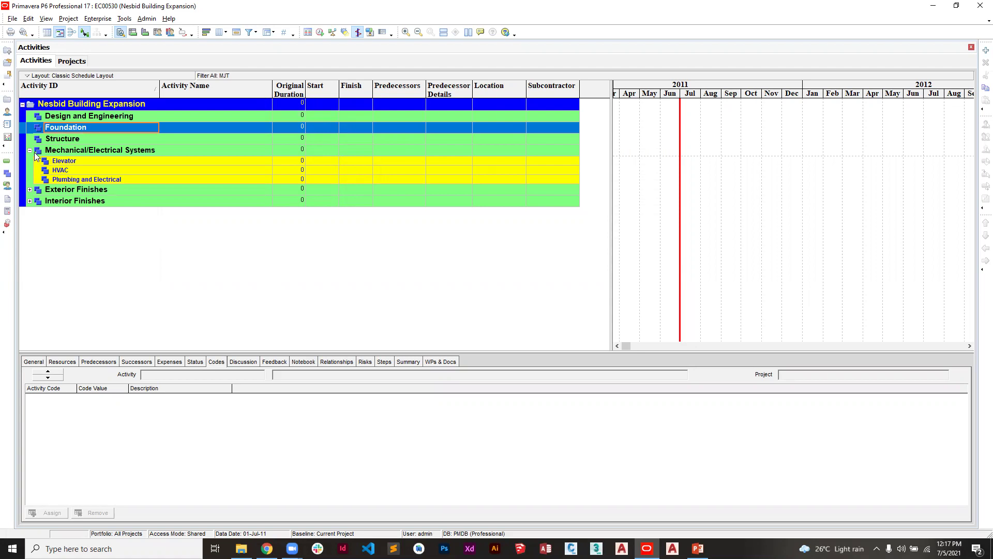
pyautogui.click(29, 149)
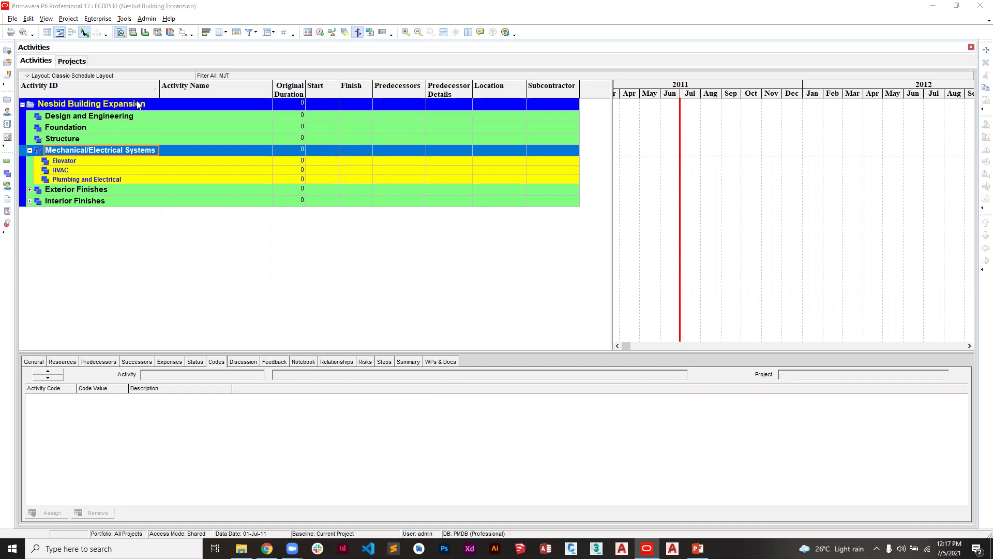
# Close the activities and projects views, and reopen the Nesbid Building Expansion project from the project list.
pyautogui.click(971, 47)
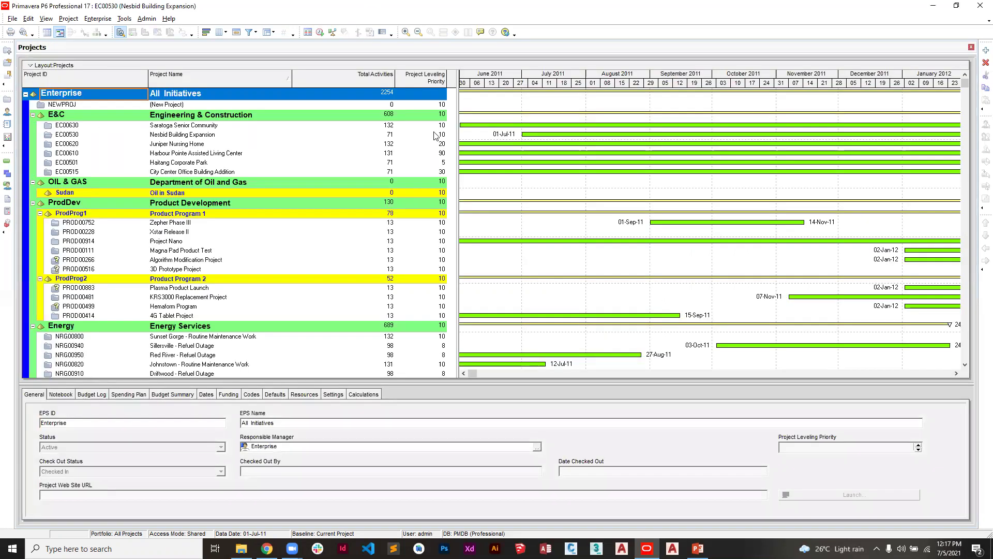
pyautogui.click(971, 48)
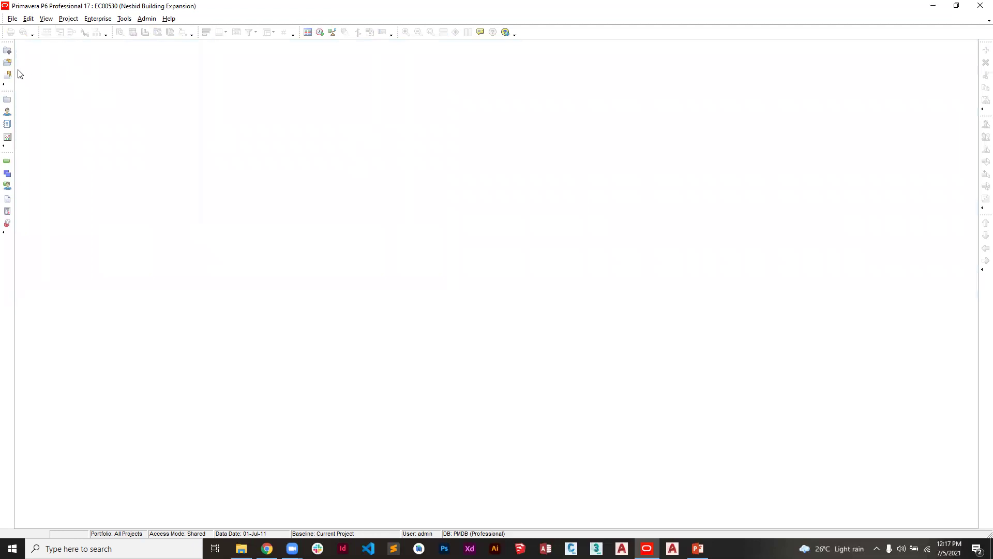
pyautogui.click(7, 99)
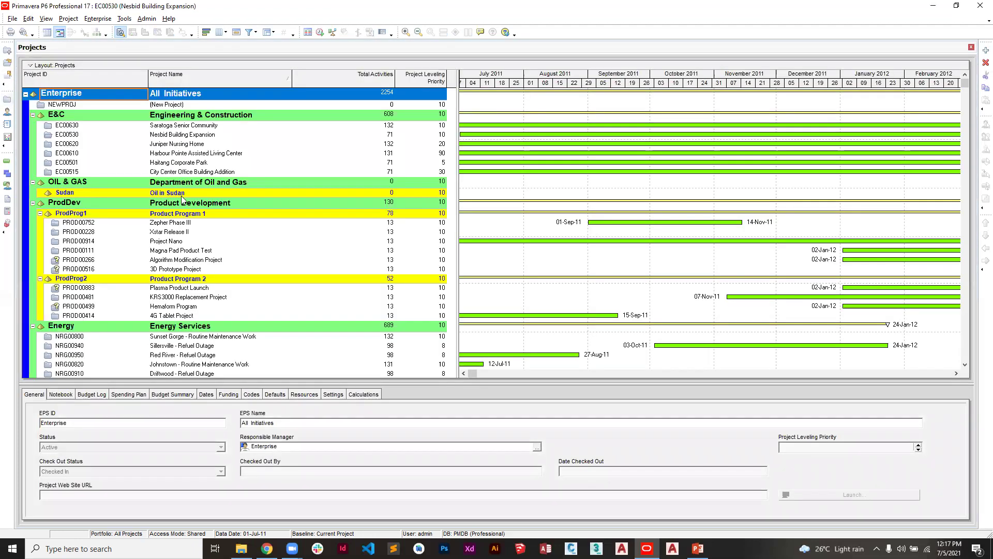
pyautogui.rightClick(175, 135)
pyautogui.click(184, 140)
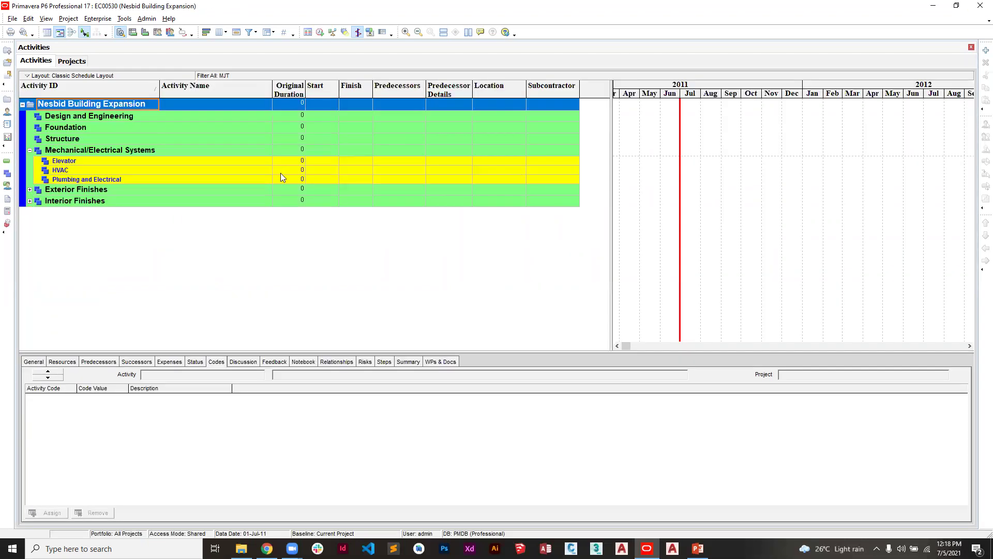
# Expand all WBS bands of the Nesbid Building Expansion schedule, including Exterior Finishes and Interior Finishes.
pyautogui.click(46, 19)
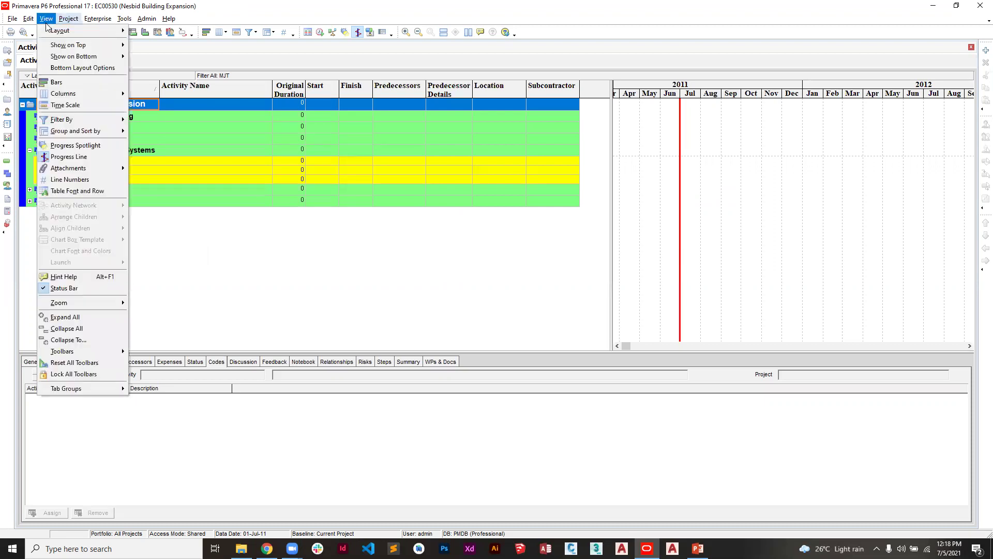
pyautogui.click(89, 317)
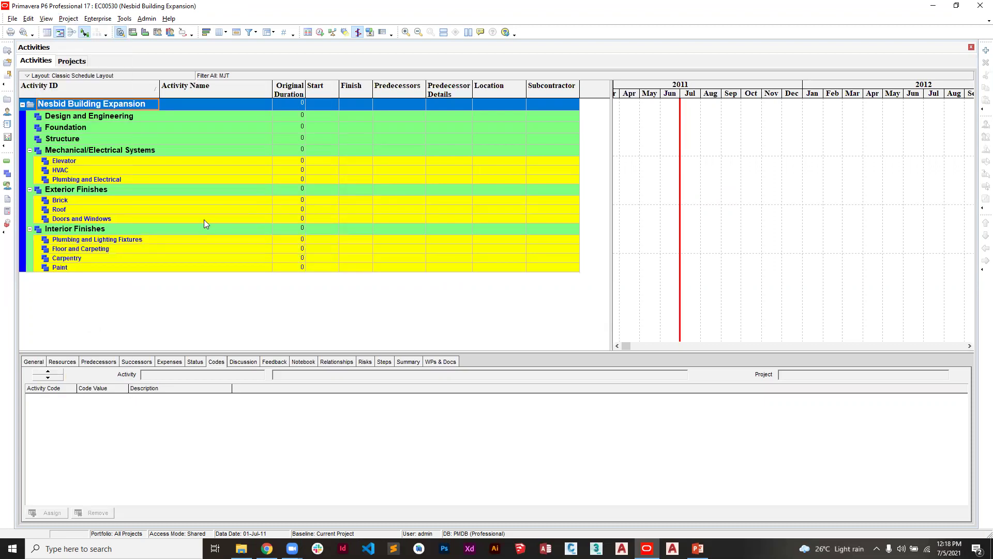
pyautogui.click(53, 22)
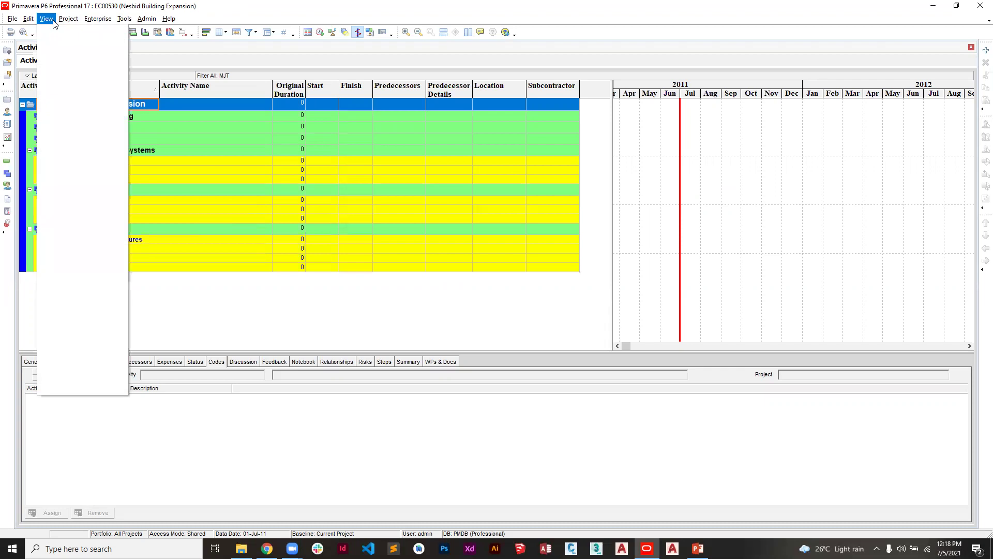
pyautogui.click(92, 321)
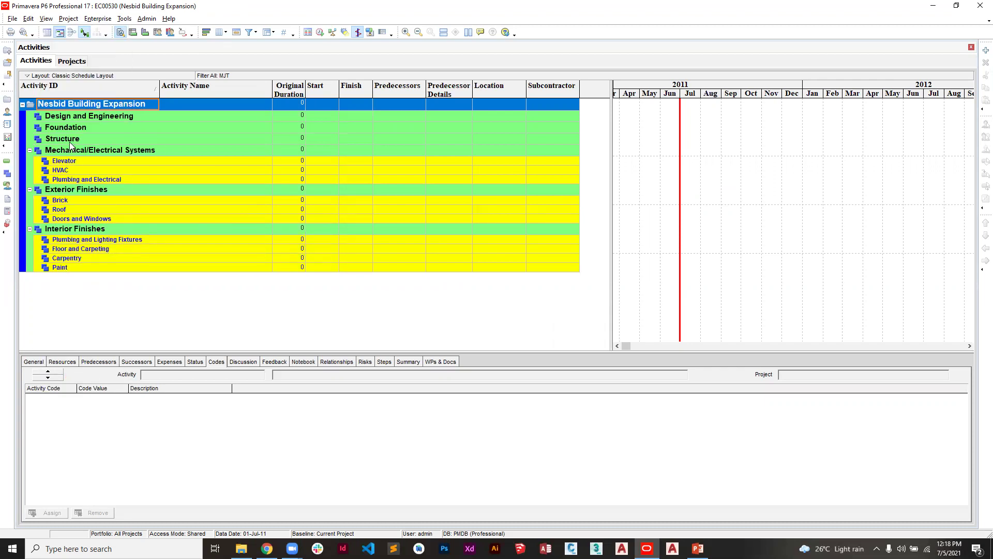
pyautogui.click(30, 189)
pyautogui.click(30, 189)
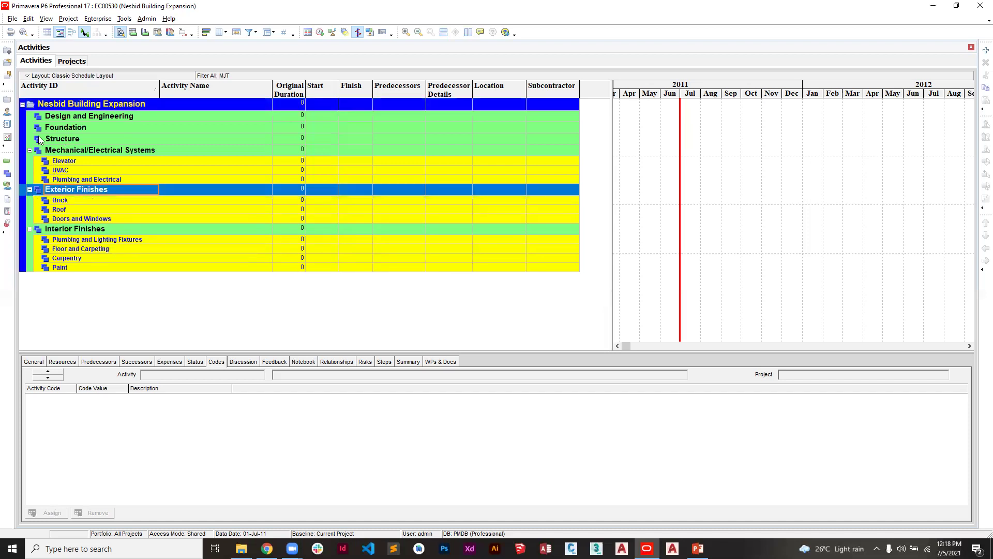
pyautogui.click(32, 150)
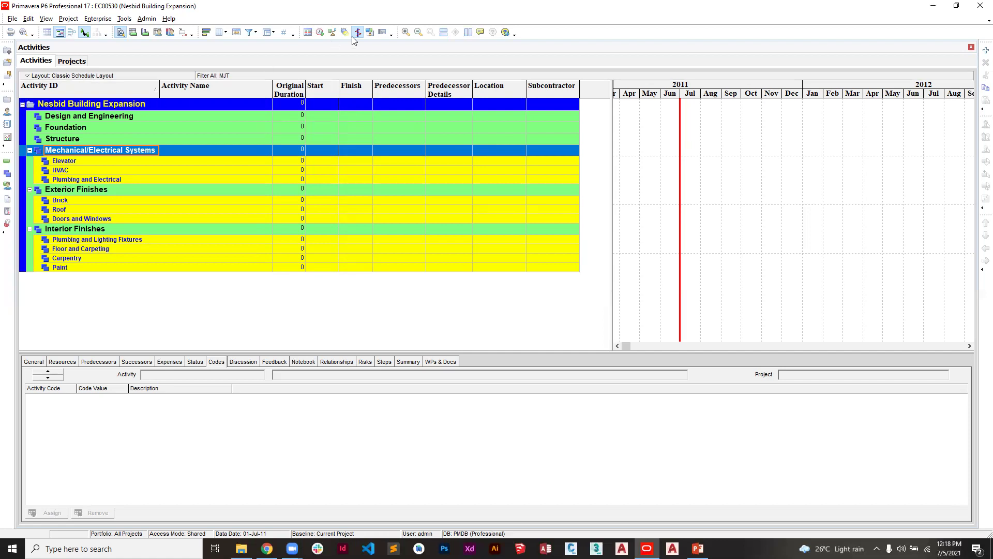
# Deselect the user-defined MJT filter and apply the change to show all activities.
pyautogui.click(250, 32)
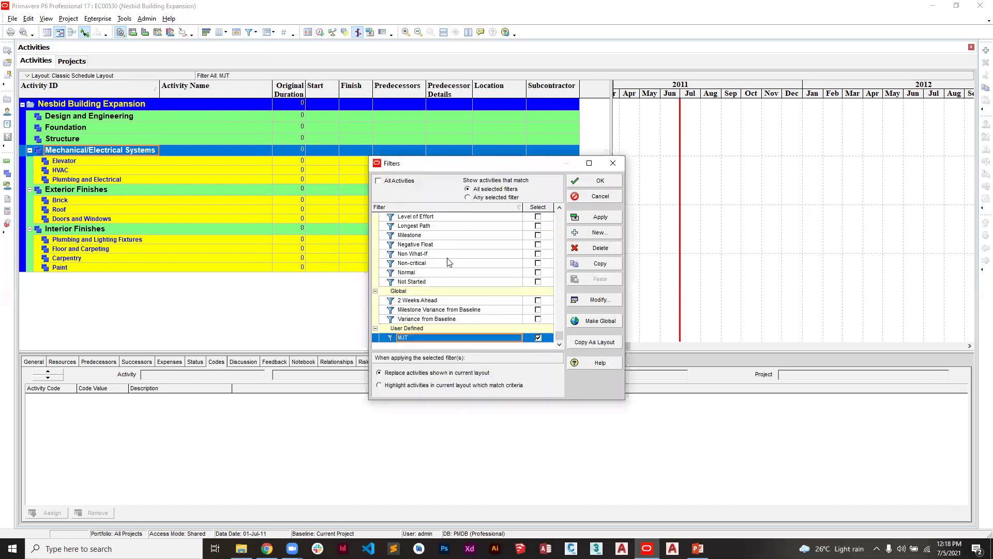
pyautogui.click(538, 338)
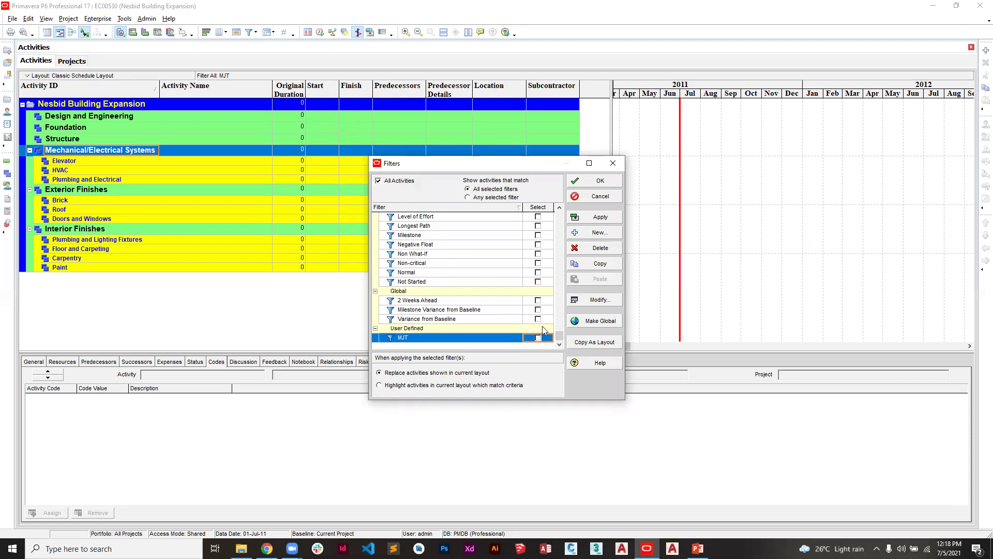
pyautogui.scroll(2, 481, 250)
pyautogui.click(595, 217)
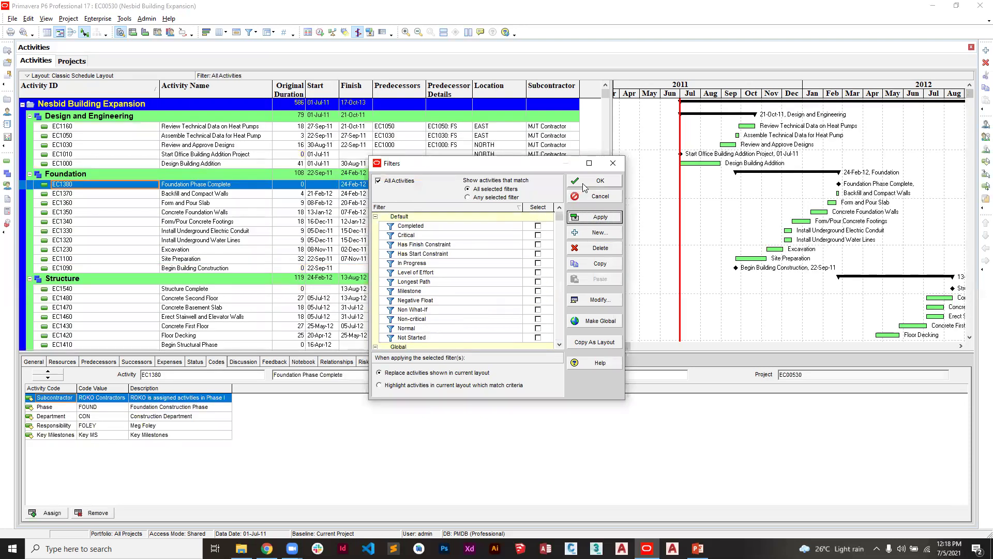
pyautogui.click(582, 183)
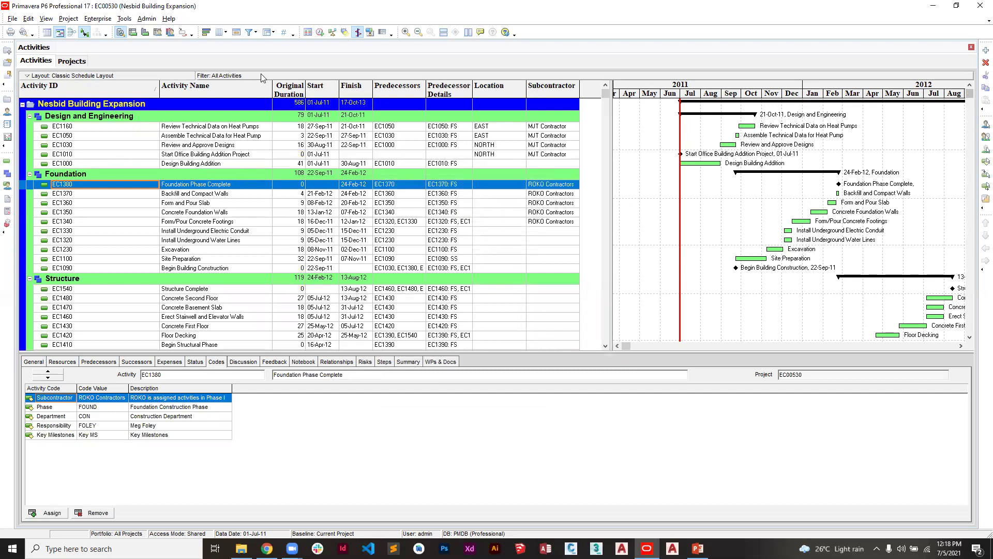
pyautogui.click(253, 33)
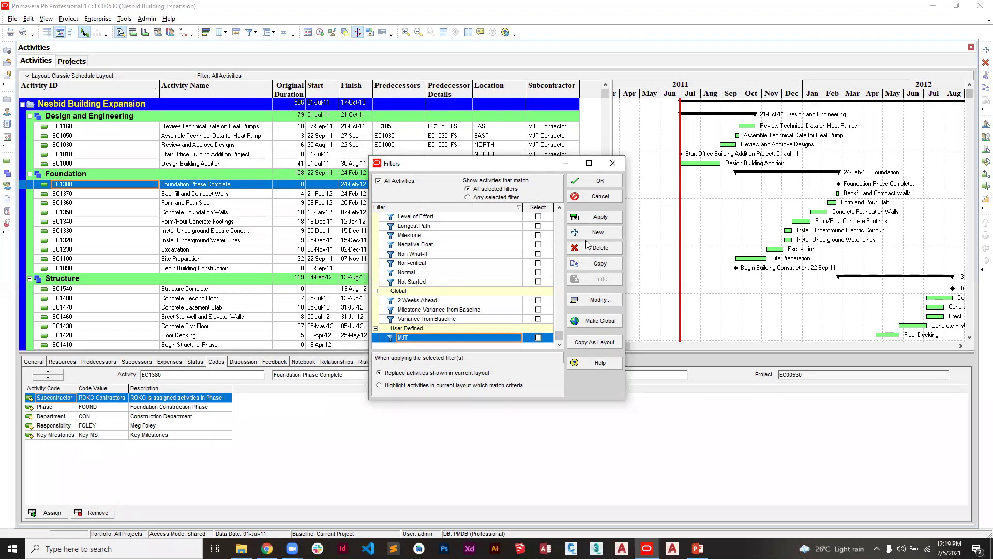
pyautogui.click(597, 301)
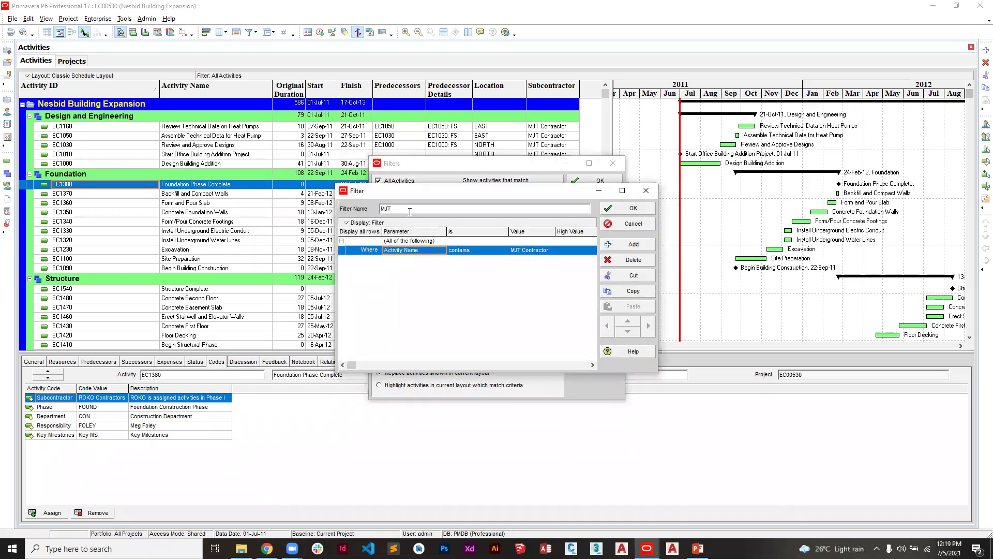
pyautogui.click(409, 249)
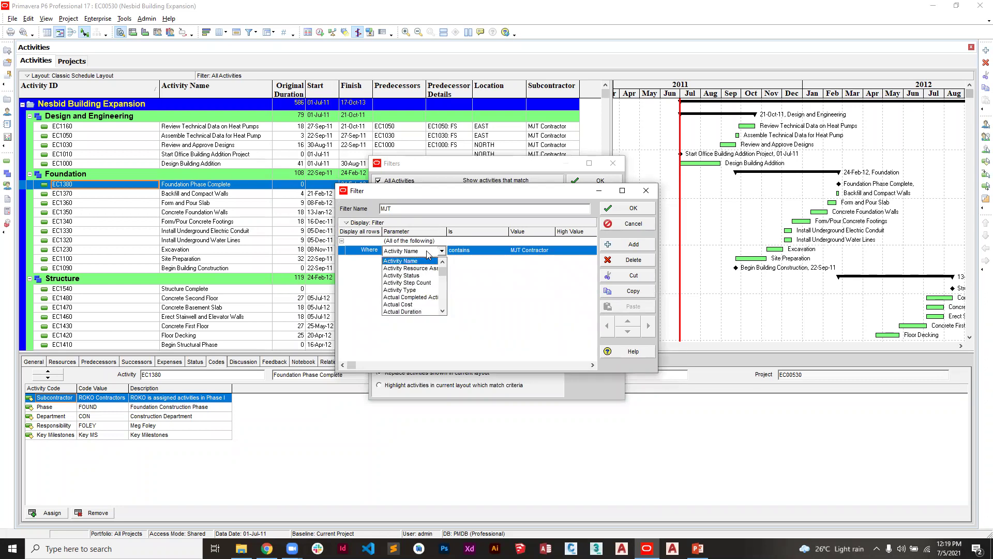
pyautogui.scroll(2, 419, 295)
pyautogui.scroll(-5, 419, 295)
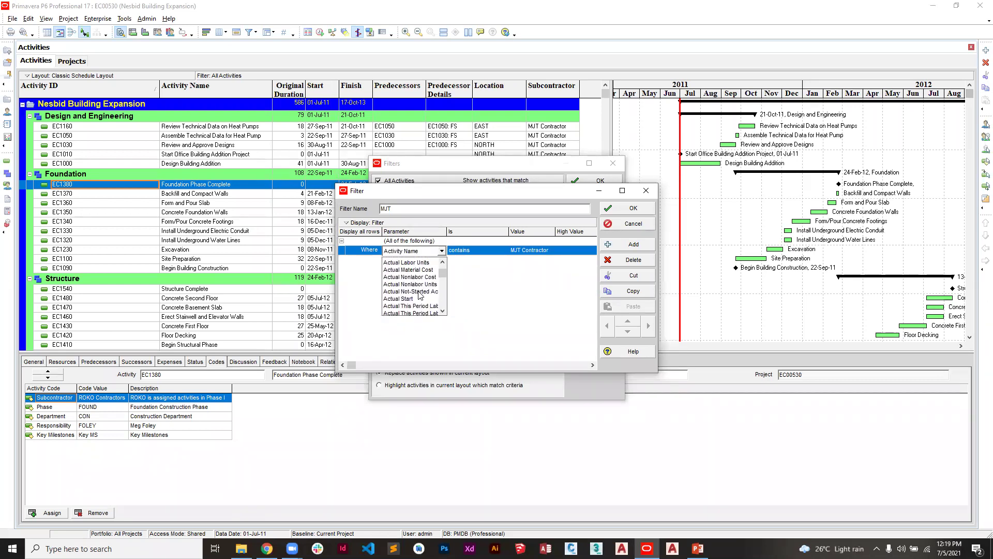
pyautogui.scroll(-3, 418, 295)
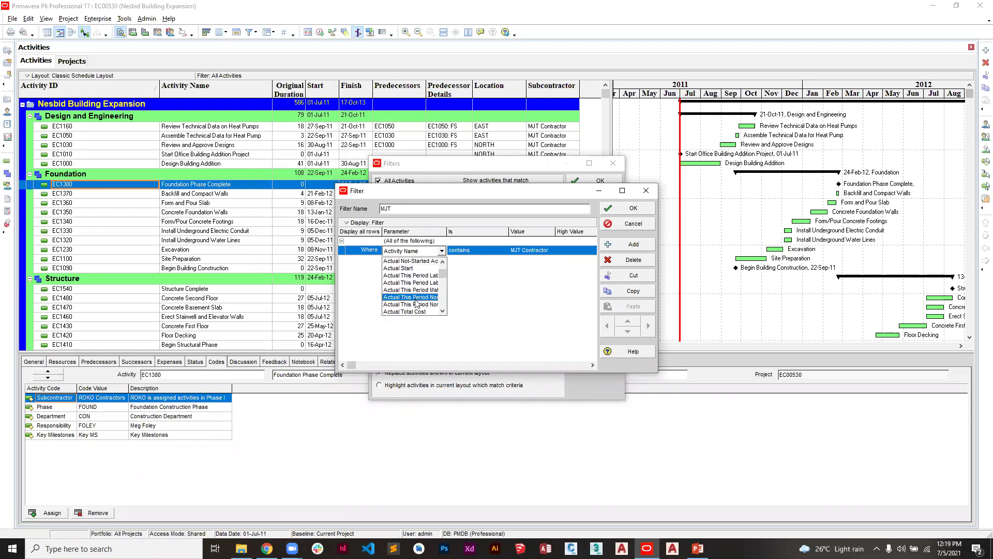
pyautogui.click(623, 209)
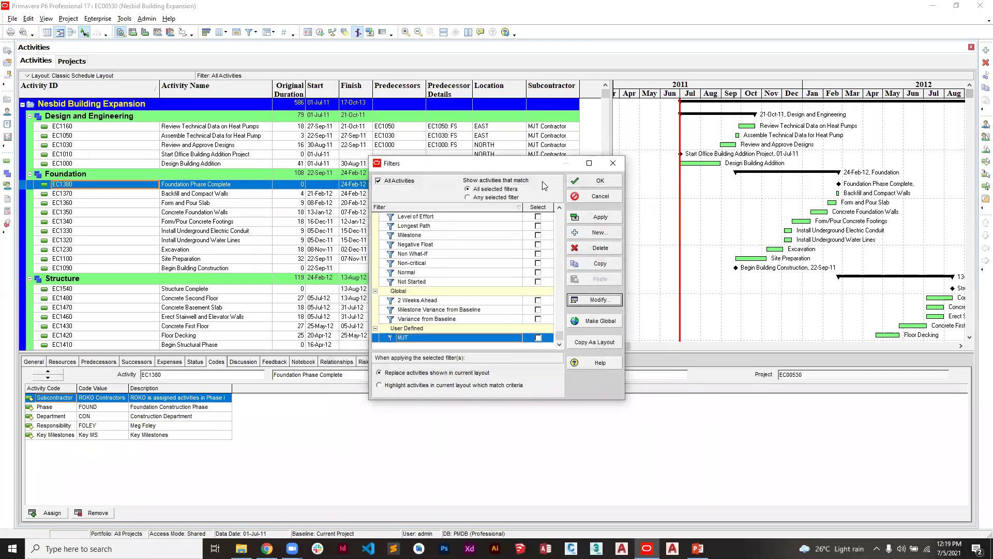
pyautogui.click(599, 196)
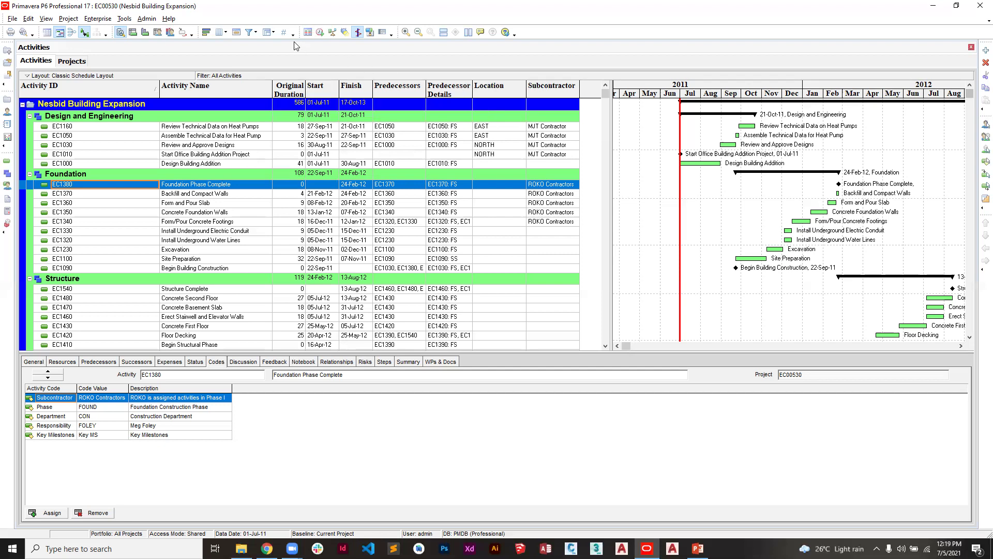
# Modify the user-defined MJT filter so its condition reads Location contains EAST, and save it.
pyautogui.click(254, 36)
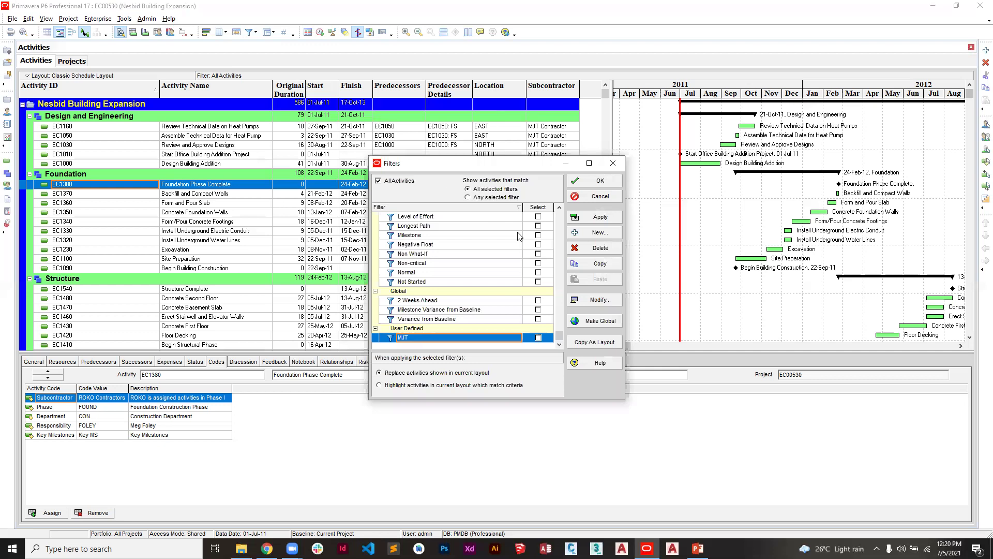
pyautogui.click(588, 300)
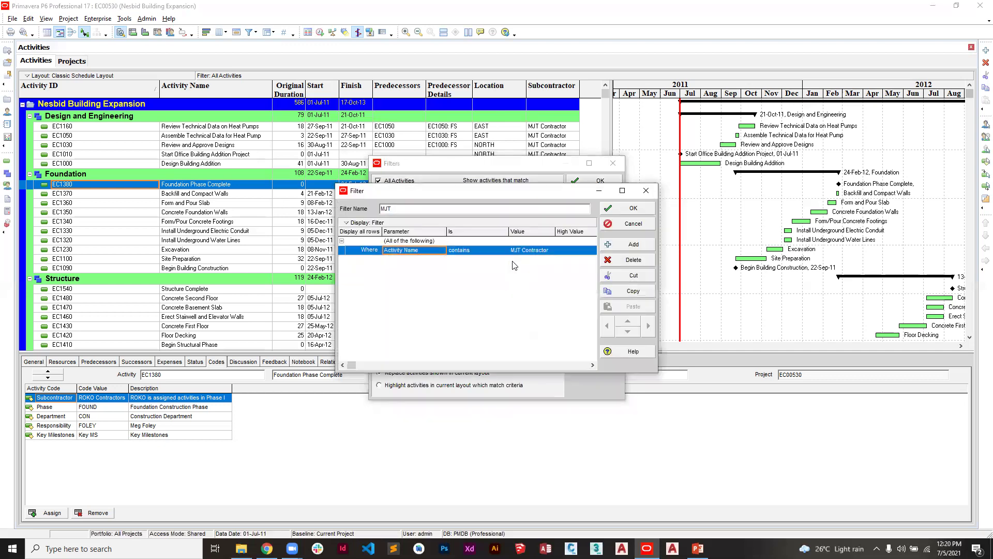
pyautogui.click(429, 251)
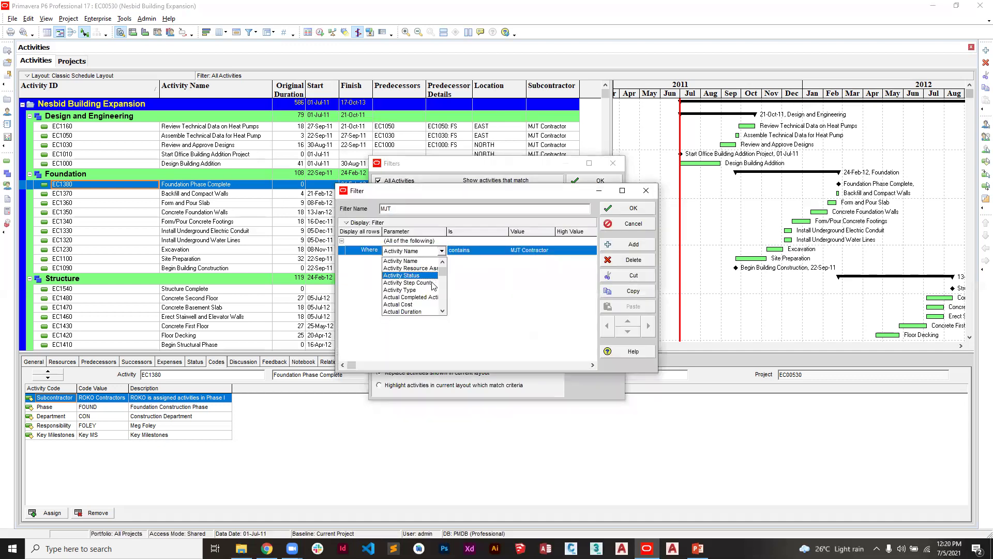
pyautogui.press('l')
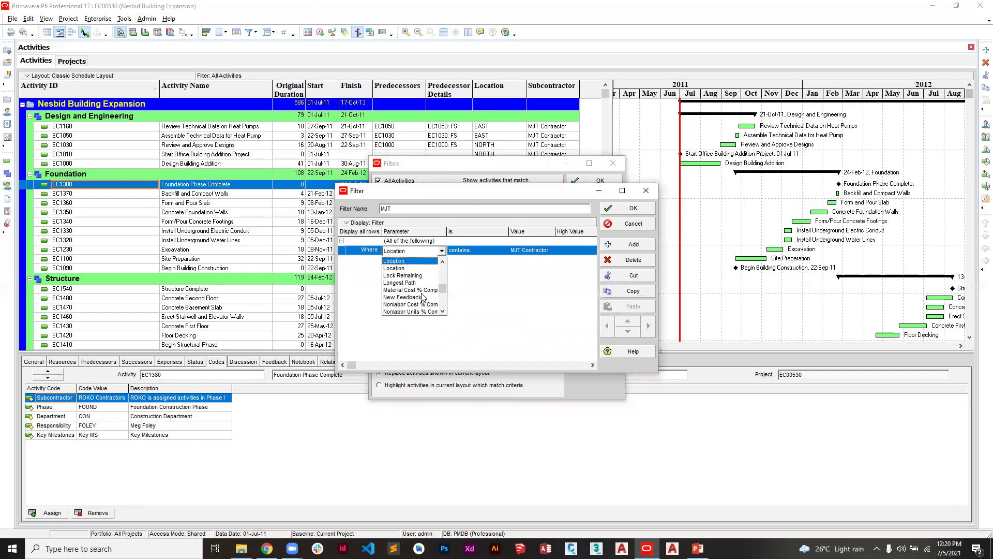
pyautogui.click(412, 266)
pyautogui.click(476, 251)
pyautogui.click(479, 252)
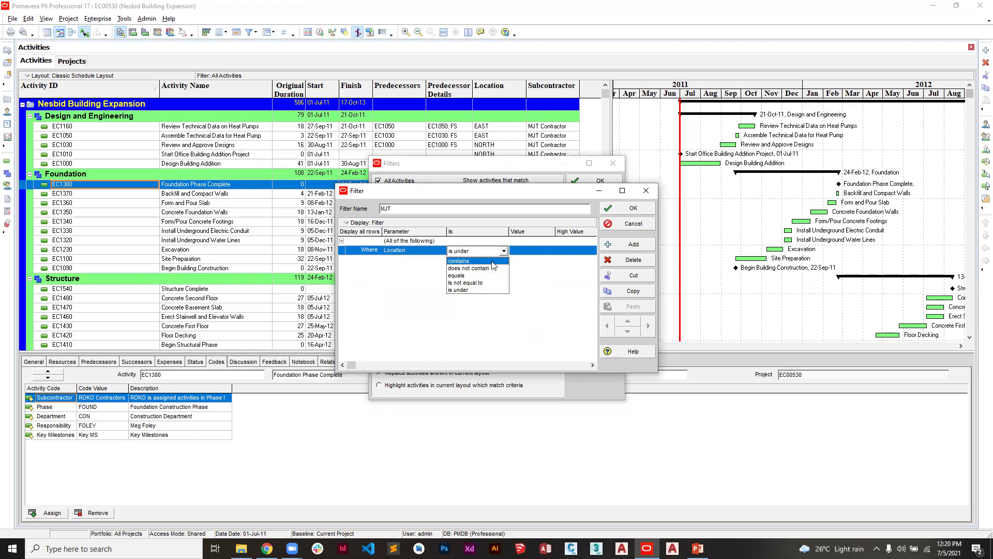
pyautogui.click(493, 265)
pyautogui.click(526, 251)
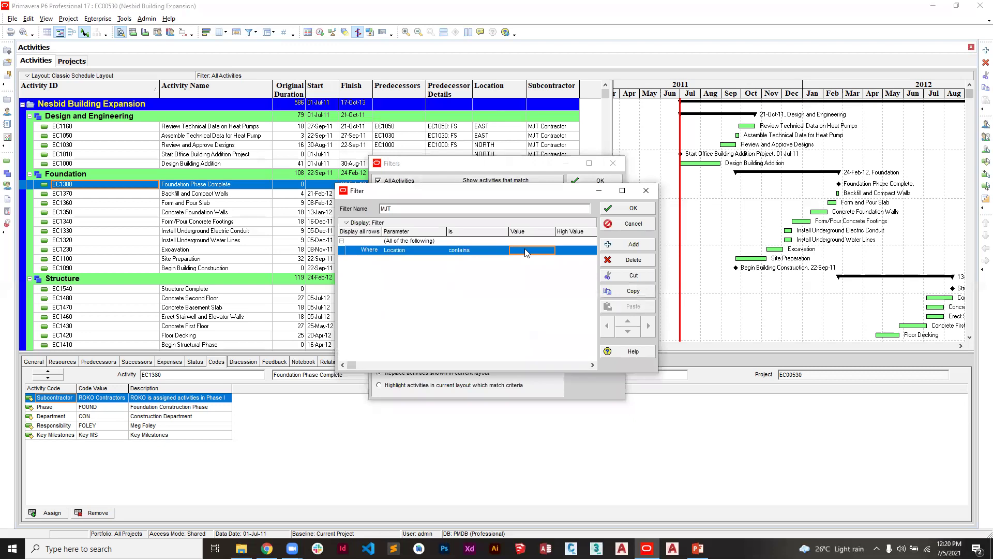
pyautogui.click(526, 251)
pyautogui.write('EAST')
pyautogui.click(632, 209)
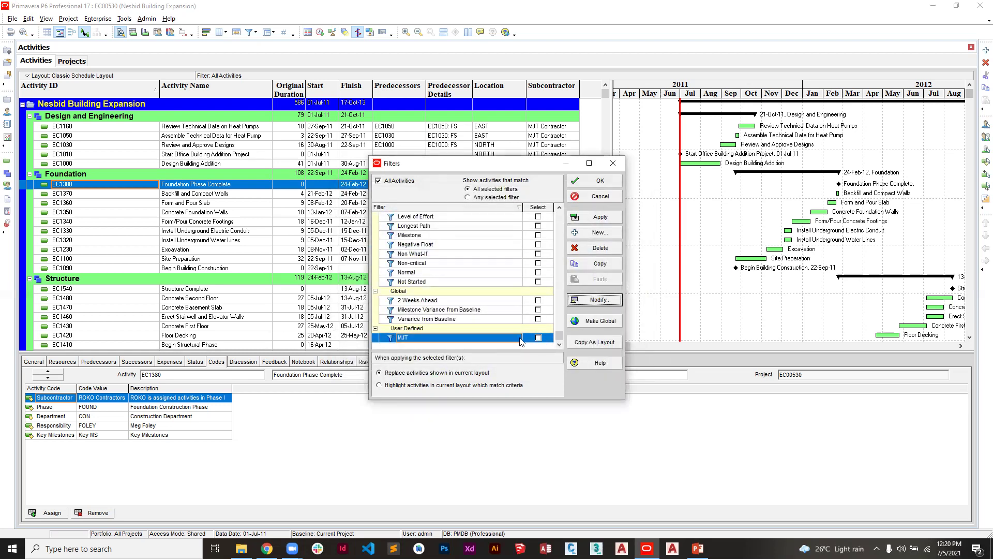
# Rename the user-defined MJT filter as EAST.
pyautogui.click(597, 301)
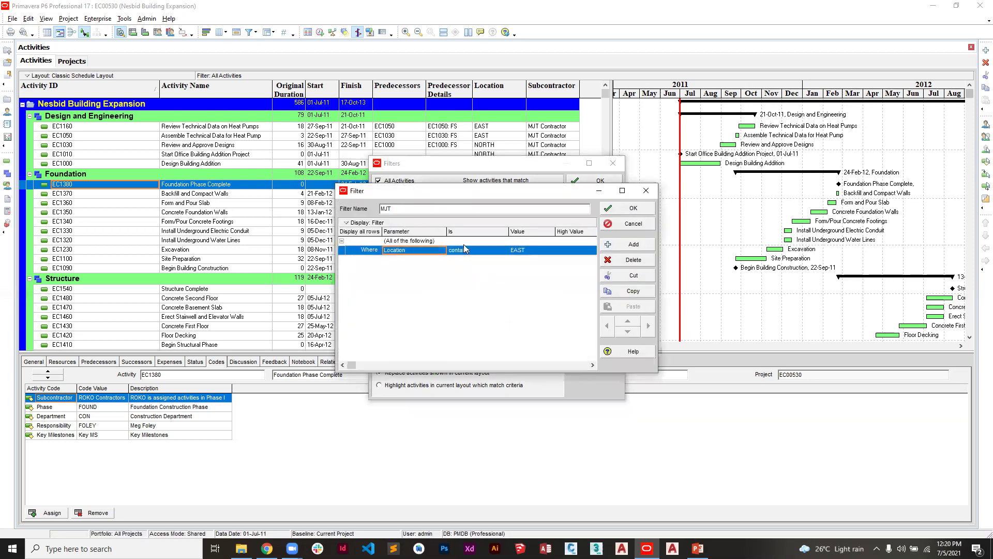
pyautogui.write('EAST')
pyautogui.click(636, 209)
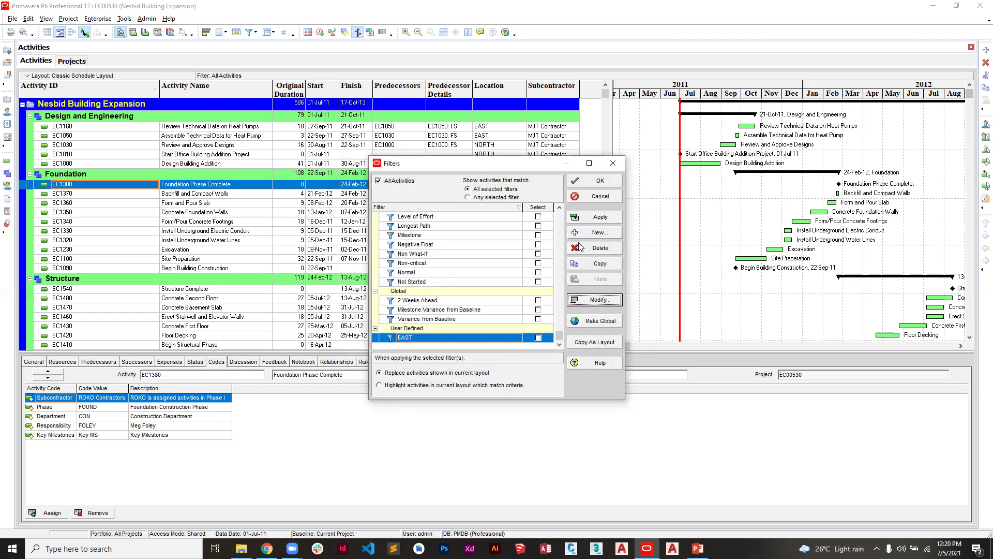
# Select the user-defined EAST filter and apply it to the activities, keeping the Filters dialog open.
pyautogui.click(539, 337)
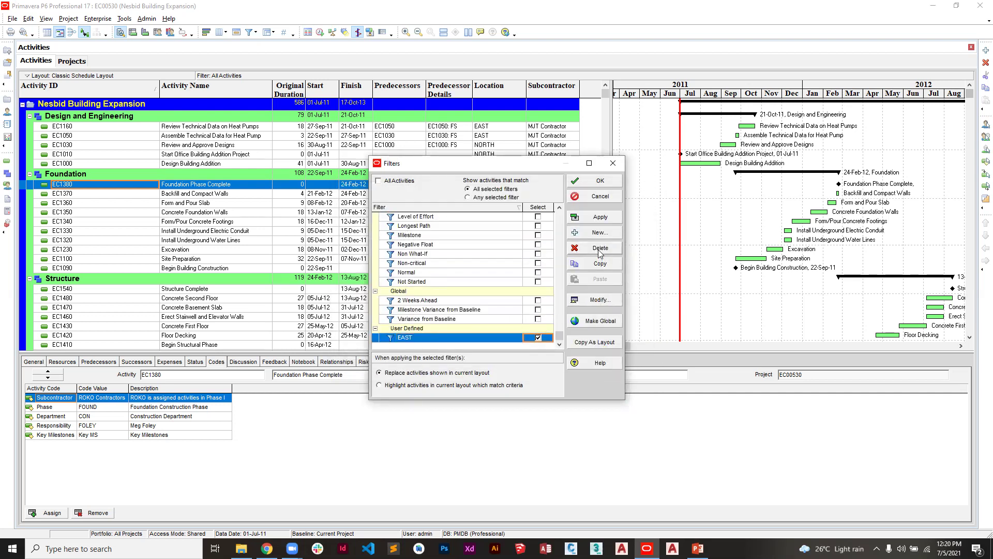
pyautogui.click(595, 218)
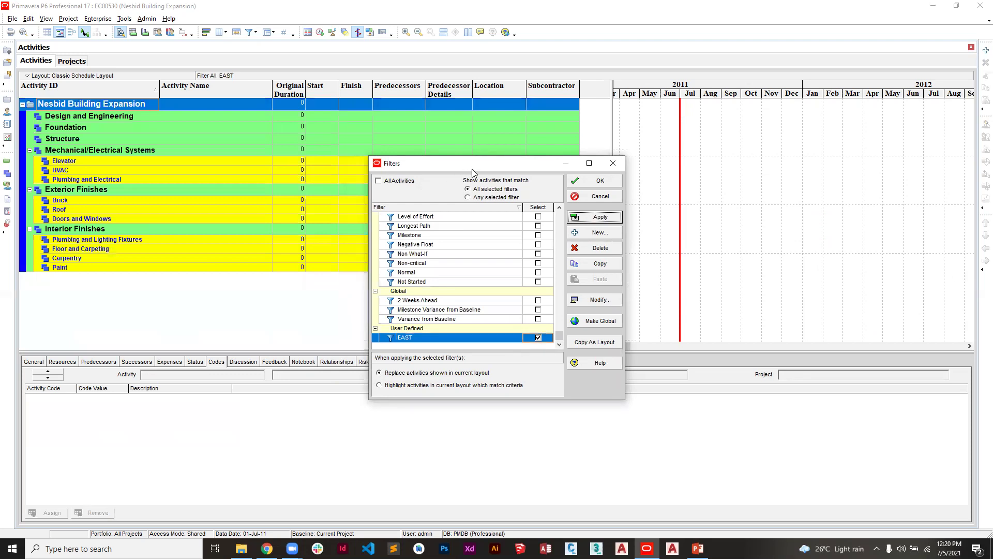
pyautogui.moveTo(471, 169); pyautogui.dragTo(467, 145)
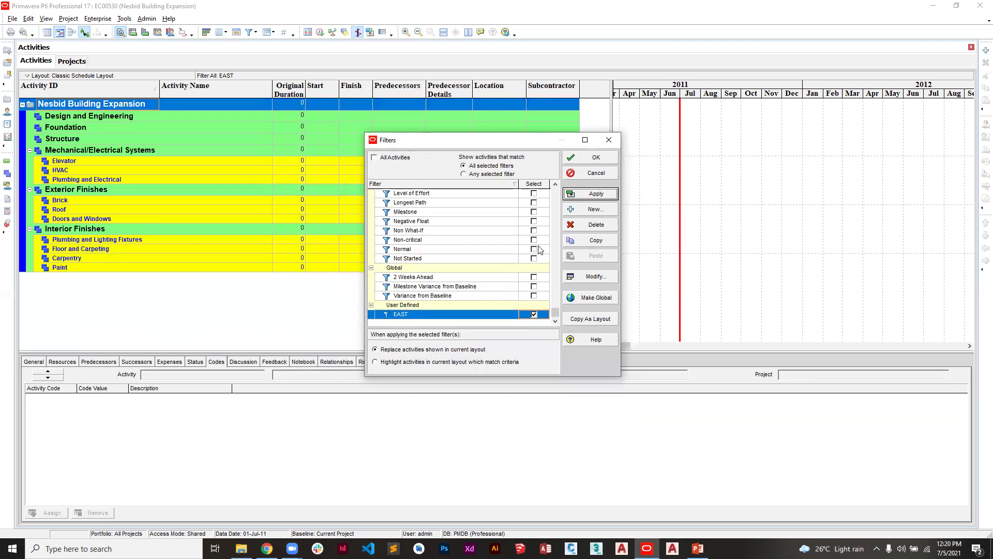
# Change the EAST filter's condition to the second Location parameter containing NORTH, and reapply the filter.
pyautogui.click(597, 276)
pyautogui.click(421, 251)
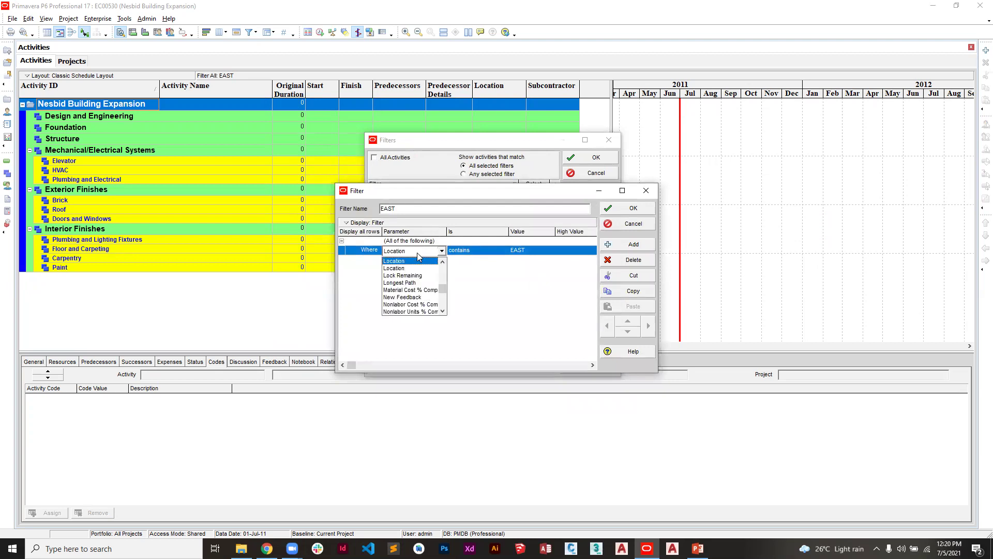
pyautogui.click(421, 268)
pyautogui.click(526, 251)
pyautogui.click(526, 248)
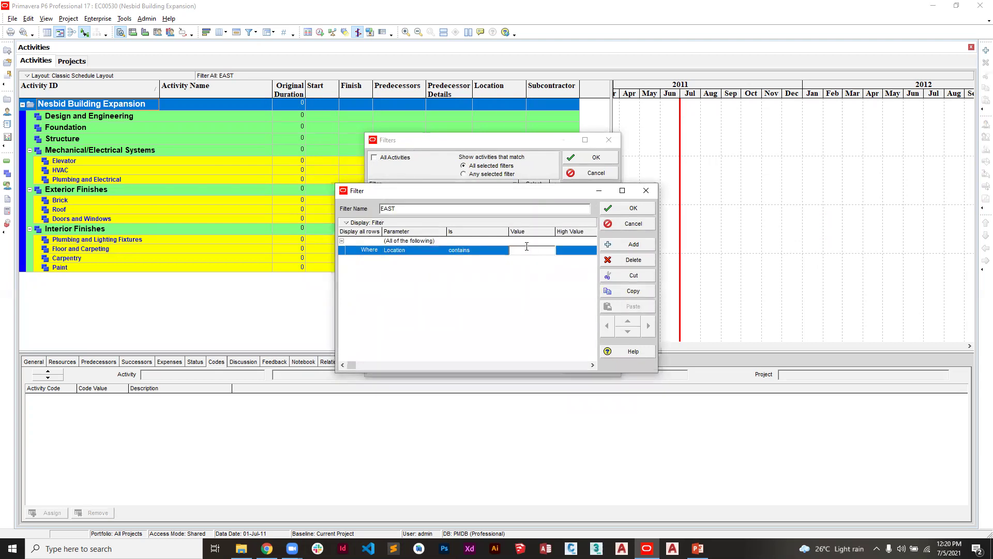
pyautogui.write('north')
pyautogui.press('BackSpace')
pyautogui.press('BackSpace')
pyautogui.press('BackSpace')
pyautogui.press('BackSpace')
pyautogui.press('BackSpace')
pyautogui.write('NORTH')
pyautogui.click(636, 210)
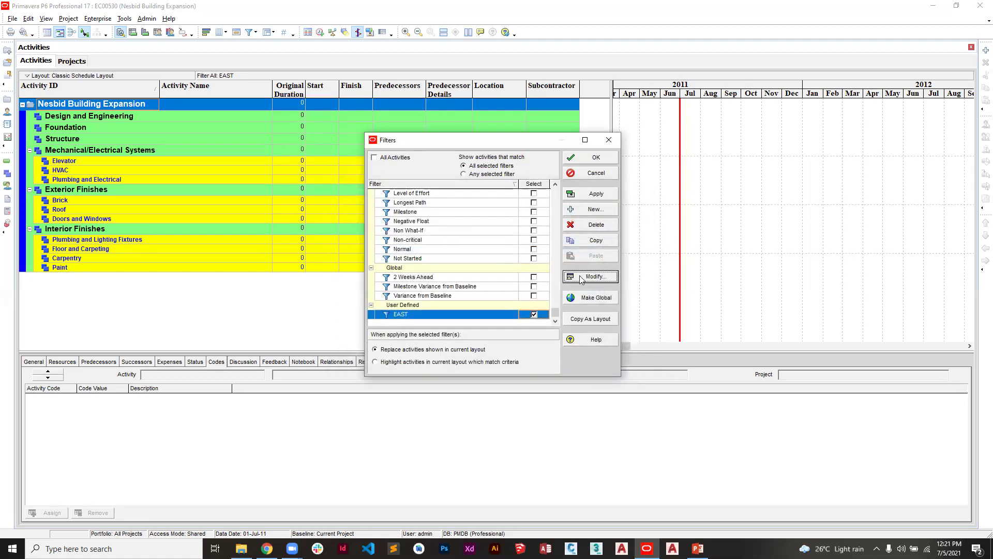
pyautogui.click(595, 194)
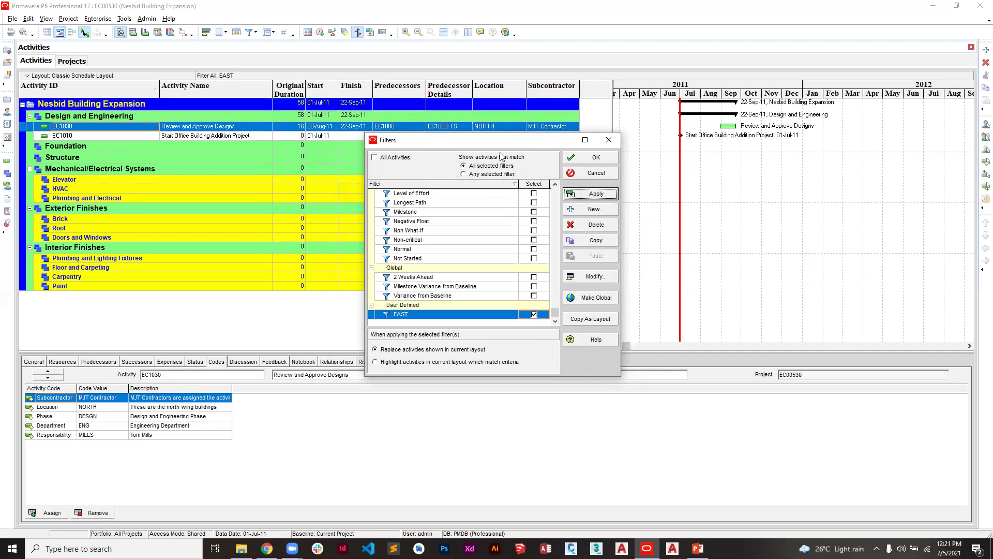
pyautogui.moveTo(494, 149); pyautogui.dragTo(642, 196)
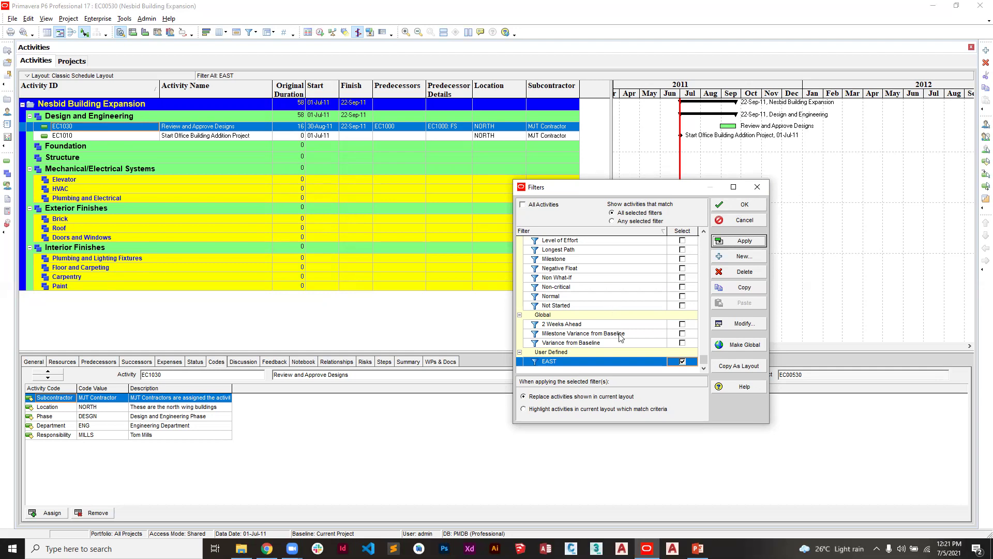
# Deselect the EAST filter, apply the change to show all activities and close the filter list.
pyautogui.click(681, 362)
pyautogui.click(720, 241)
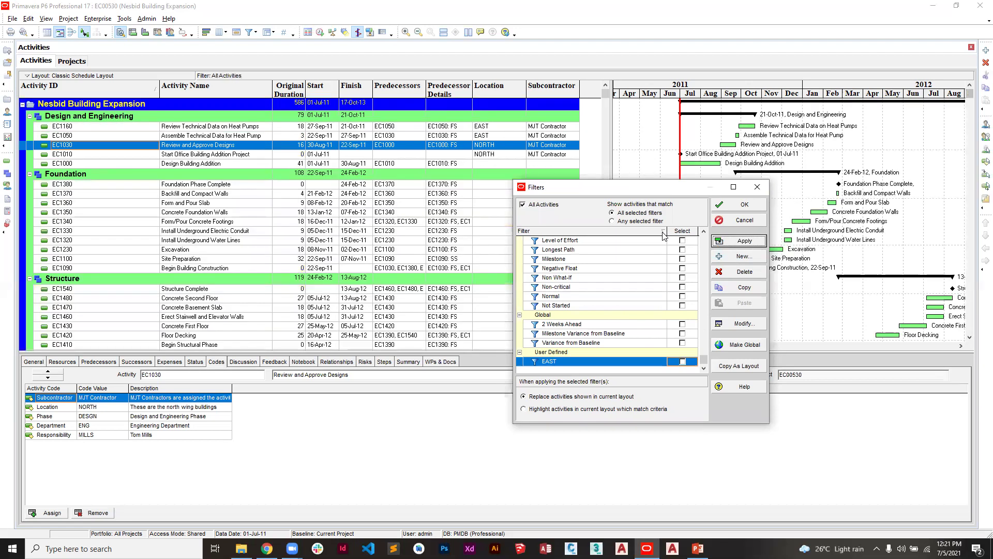
pyautogui.click(745, 205)
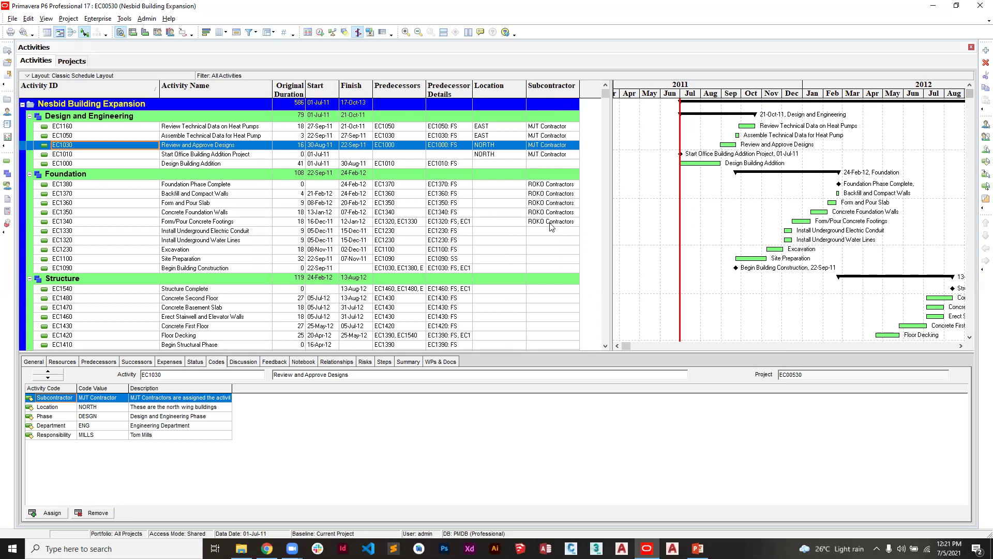
# Create a new user-defined activity filter named ROKO CONSTRACTORS.
pyautogui.click(249, 32)
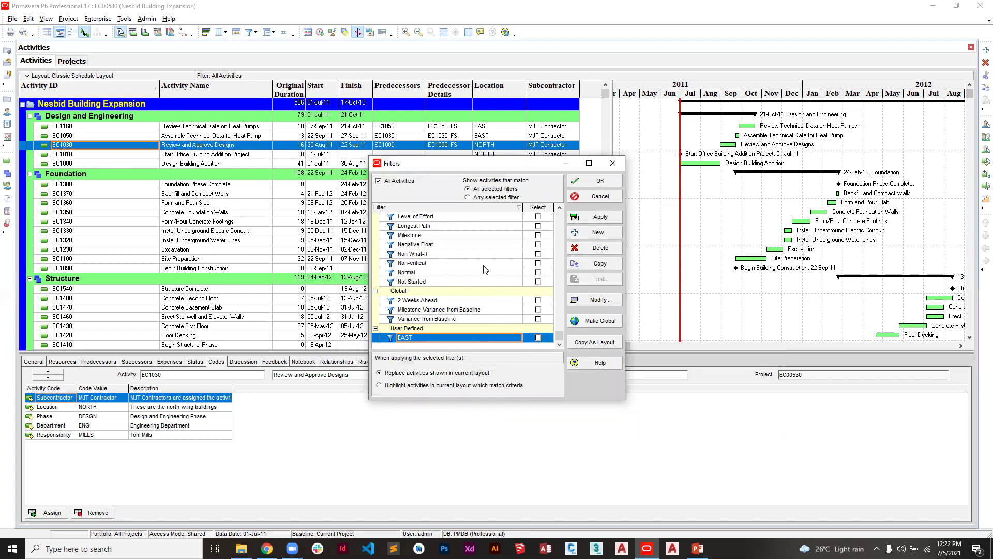
pyautogui.click(597, 236)
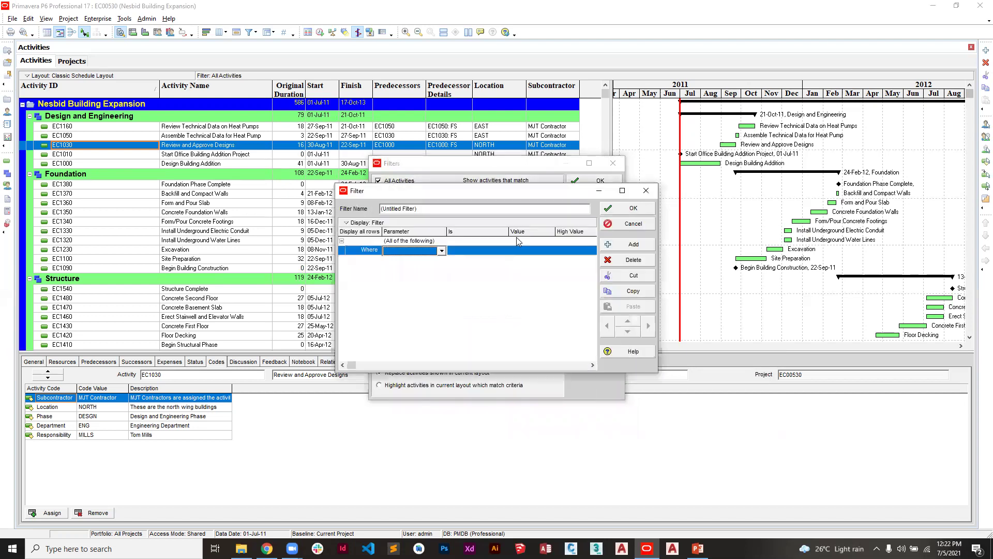
pyautogui.click(440, 208)
pyautogui.moveTo(441, 208); pyautogui.dragTo(347, 209)
pyautogui.write('ROKO CONST')
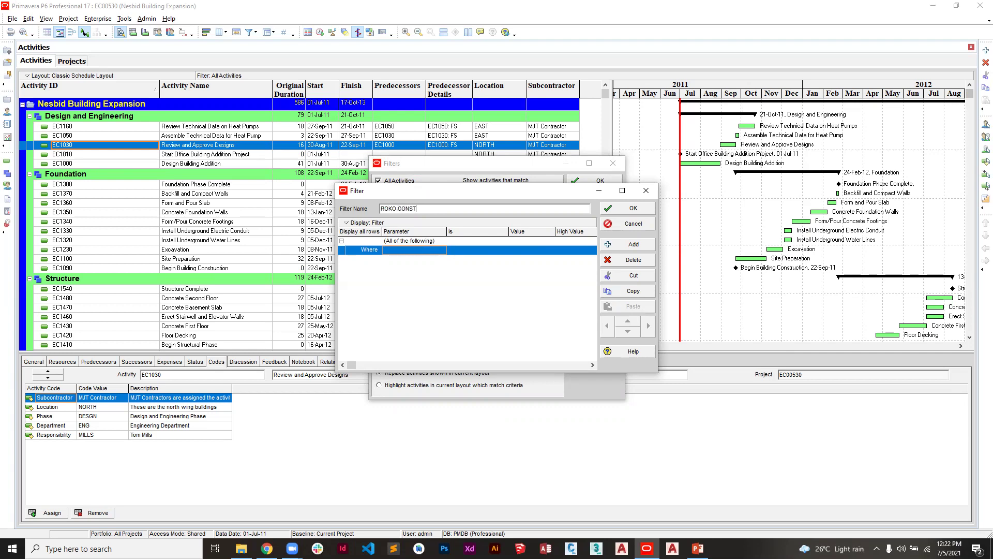
pyautogui.write('RACTORS')
# Set the new filter's condition to the Subcontractor parameter with the "contains" operator.
pyautogui.click(403, 252)
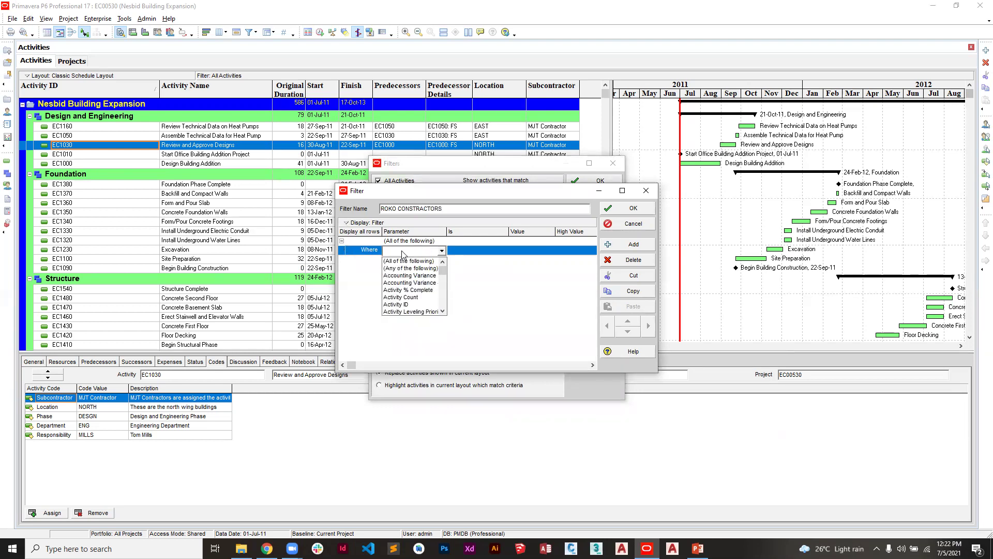
pyautogui.write('sub')
pyautogui.press('Return')
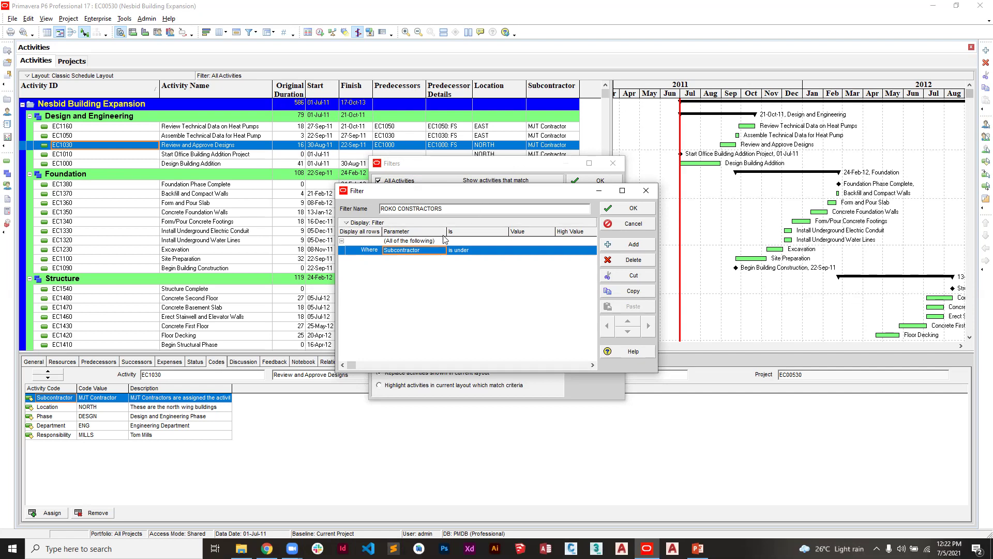
pyautogui.click(479, 251)
pyautogui.click(479, 251)
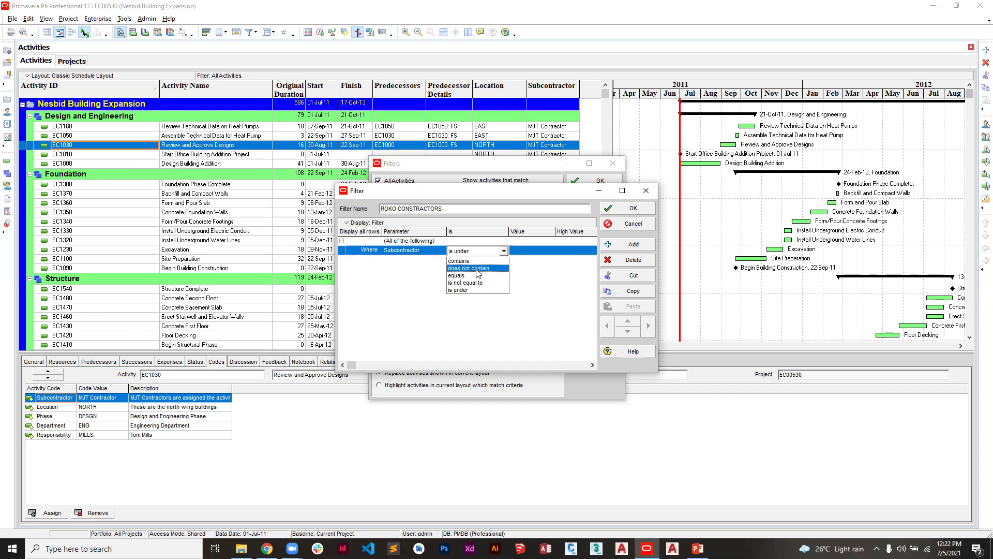
pyautogui.click(482, 263)
# Enter ROKO as the Subcontractor condition's value and save the ROKO CONSTRACTORS filter.
pyautogui.click(531, 251)
pyautogui.click(531, 252)
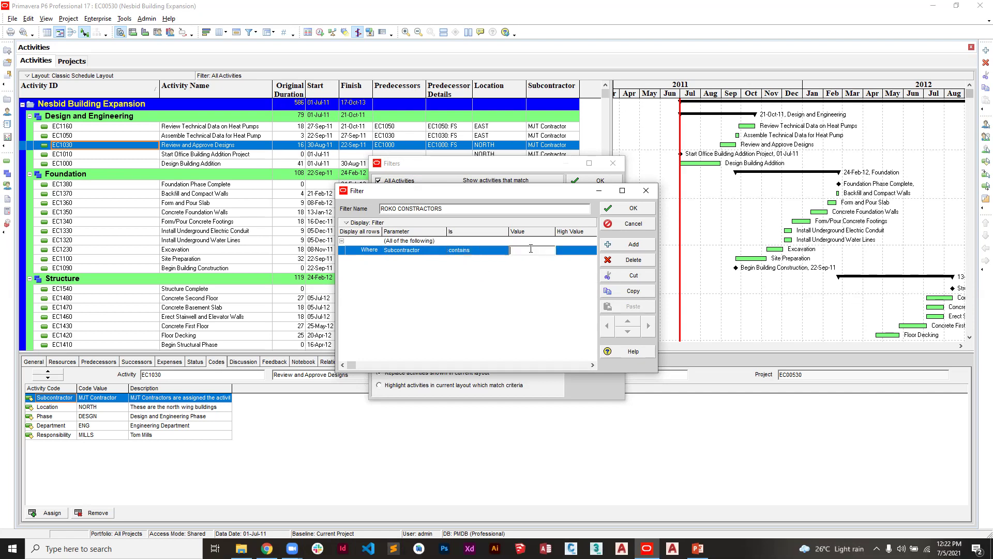
pyautogui.write('ROKO')
pyautogui.moveTo(501, 199); pyautogui.dragTo(547, 268)
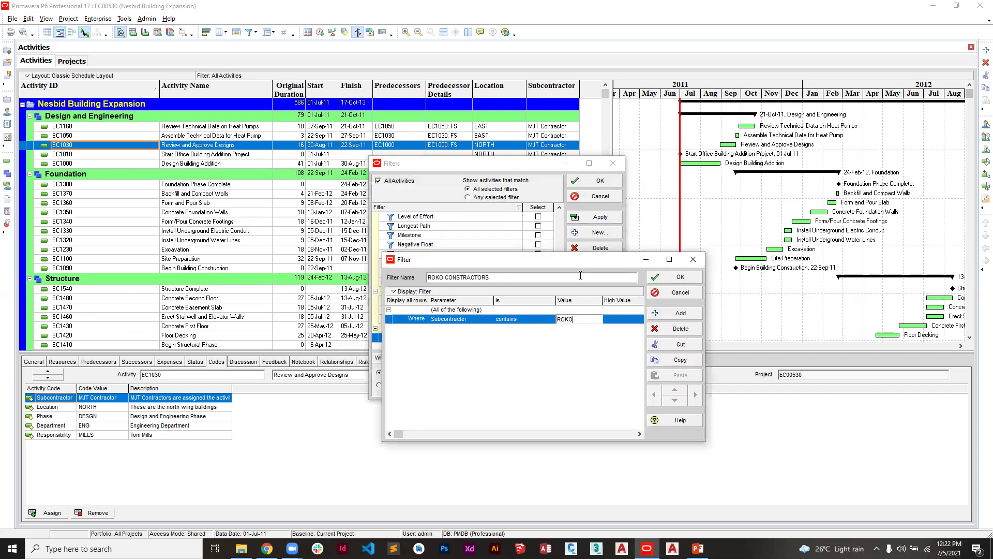
pyautogui.write('contrac')
pyautogui.press('BackSpace')
pyautogui.press('BackSpace')
pyautogui.press('BackSpace')
pyautogui.press('BackSpace')
pyautogui.press('BackSpace')
pyautogui.press('BackSpace')
pyautogui.press('BackSpace')
pyautogui.press('BackSpace')
pyautogui.click(675, 278)
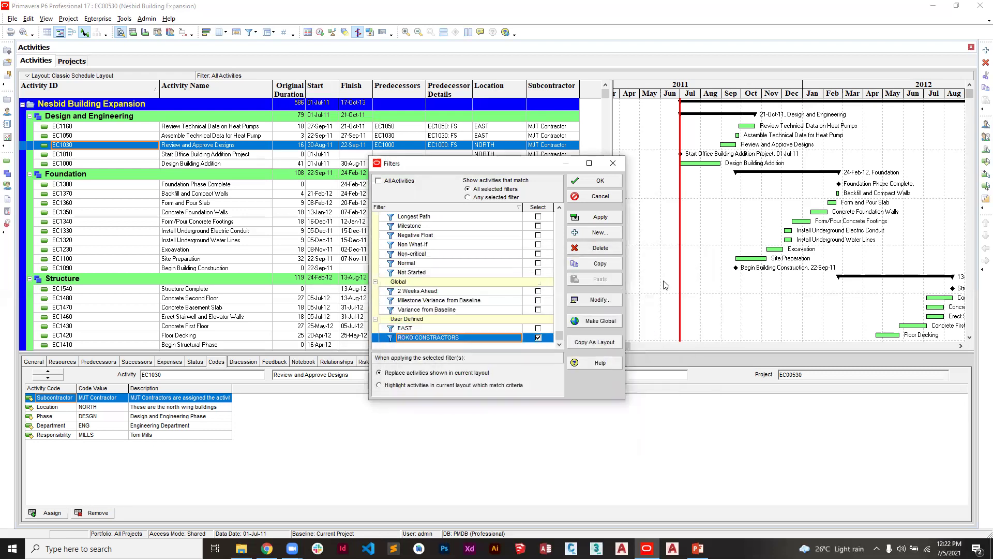
# Apply the ROKO CONSTRACTORS filter to the activities in the current layout and close the filter list.
pyautogui.click(537, 338)
pyautogui.click(538, 338)
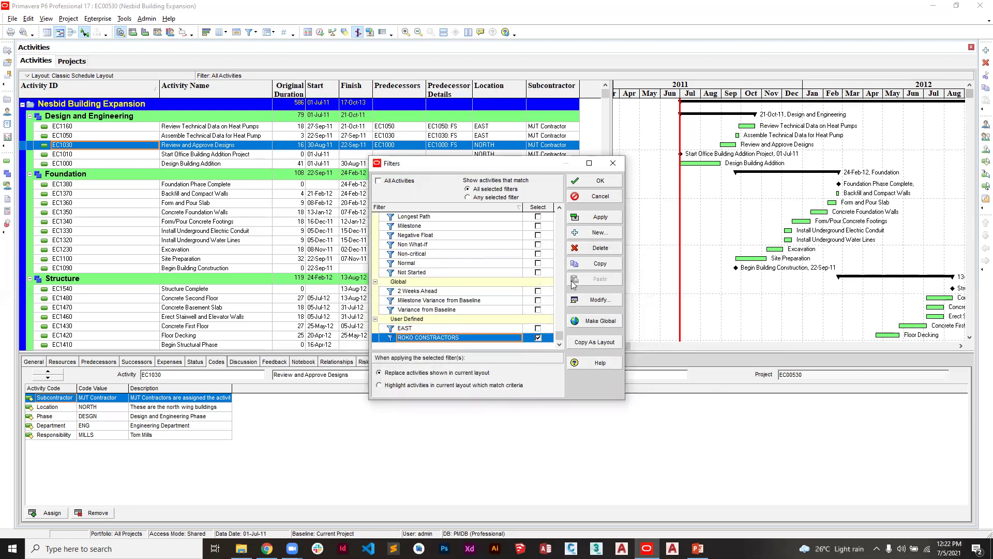
pyautogui.doubleClick(539, 340)
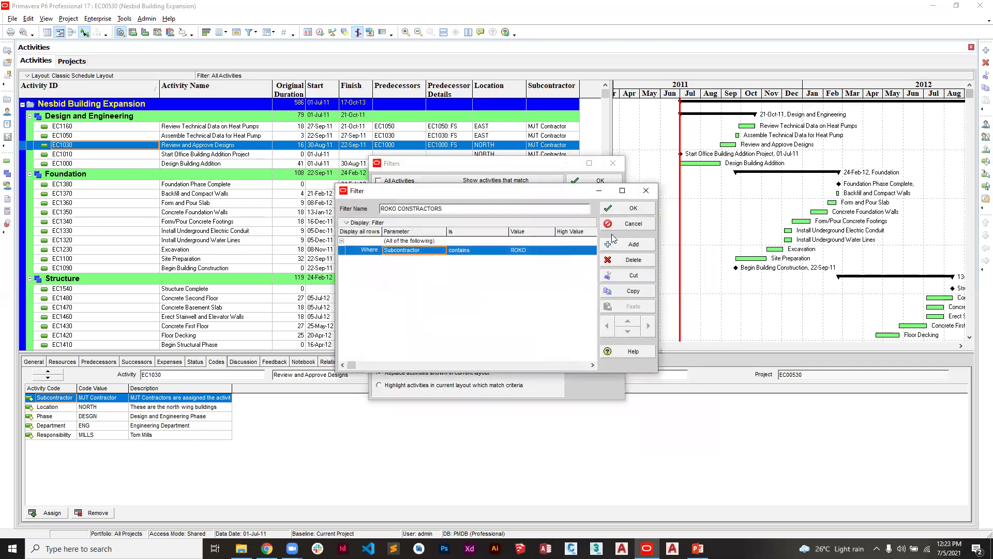
pyautogui.click(629, 209)
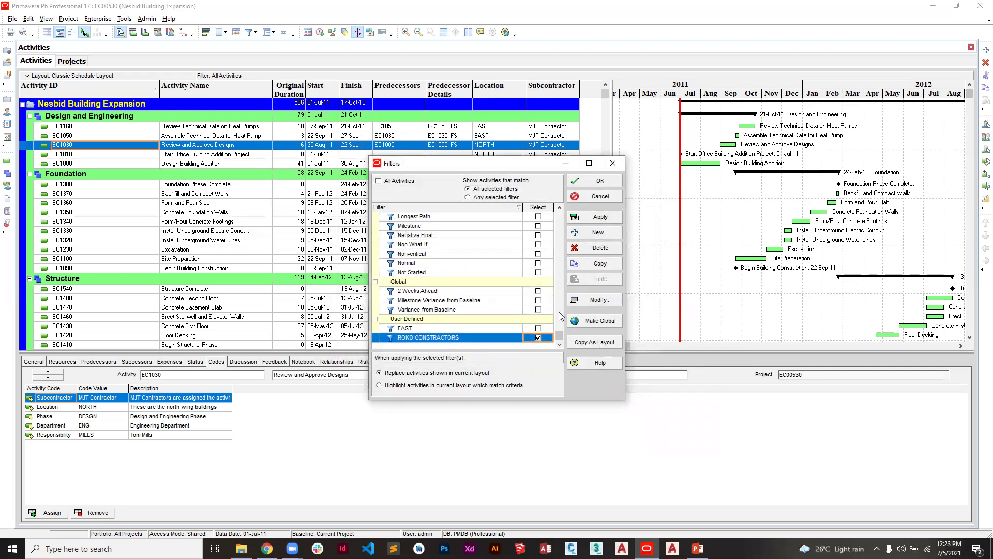
pyautogui.click(580, 217)
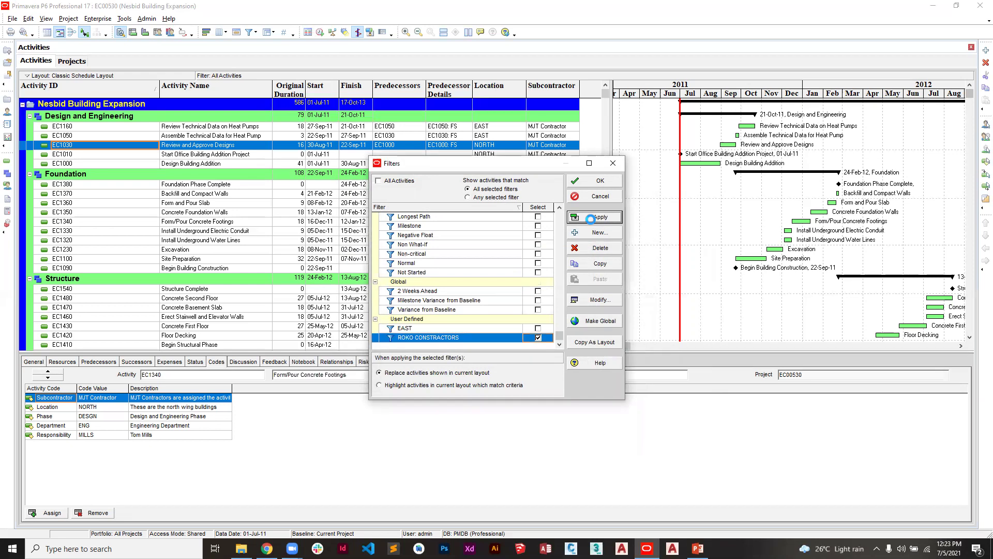
pyautogui.moveTo(512, 164); pyautogui.dragTo(377, 350)
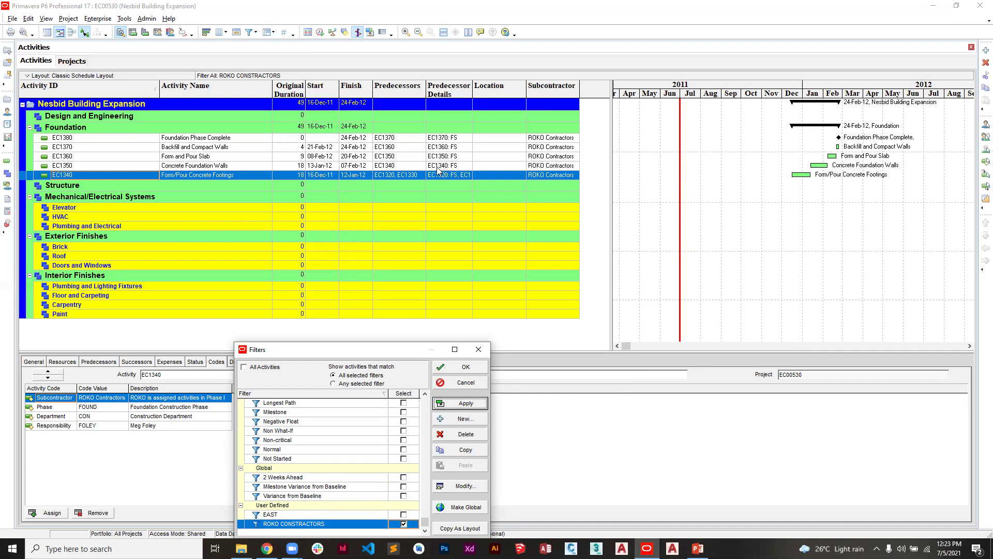
pyautogui.moveTo(331, 349); pyautogui.dragTo(470, 159)
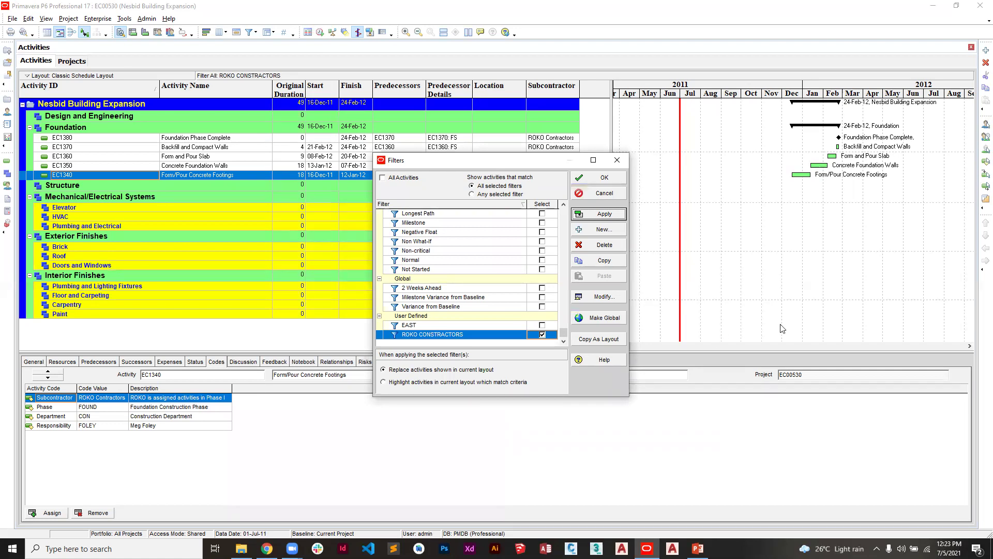
pyautogui.click(595, 179)
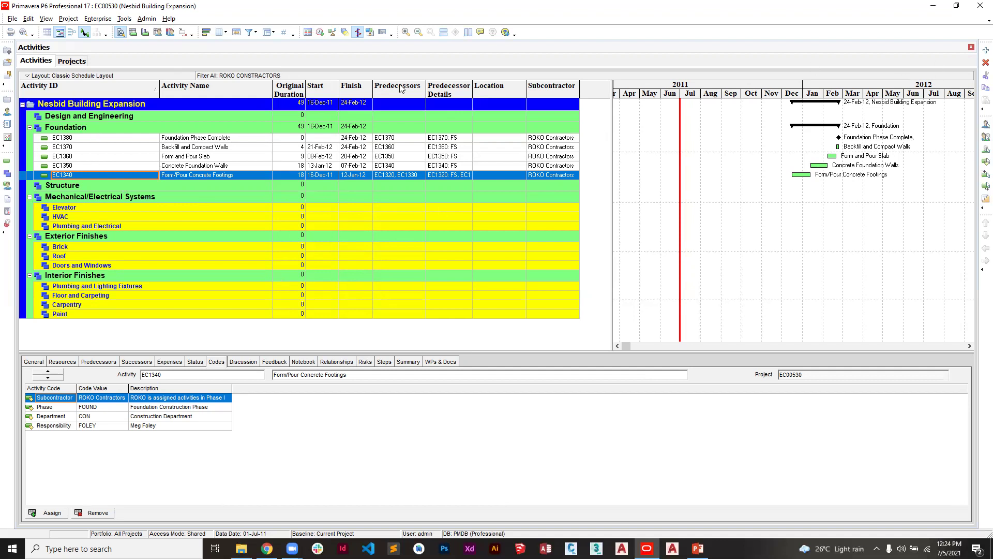
pyautogui.click(267, 33)
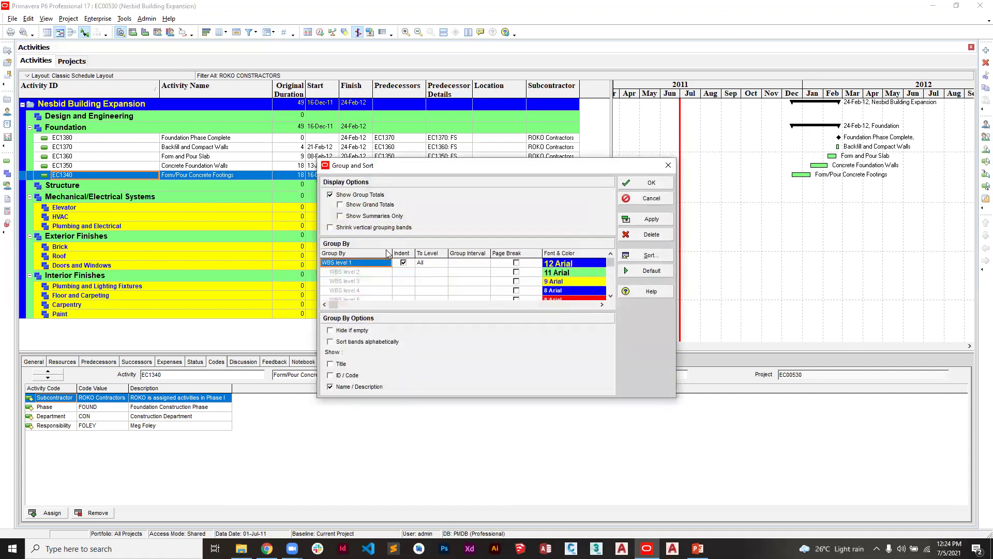
pyautogui.click(384, 263)
pyautogui.click(387, 263)
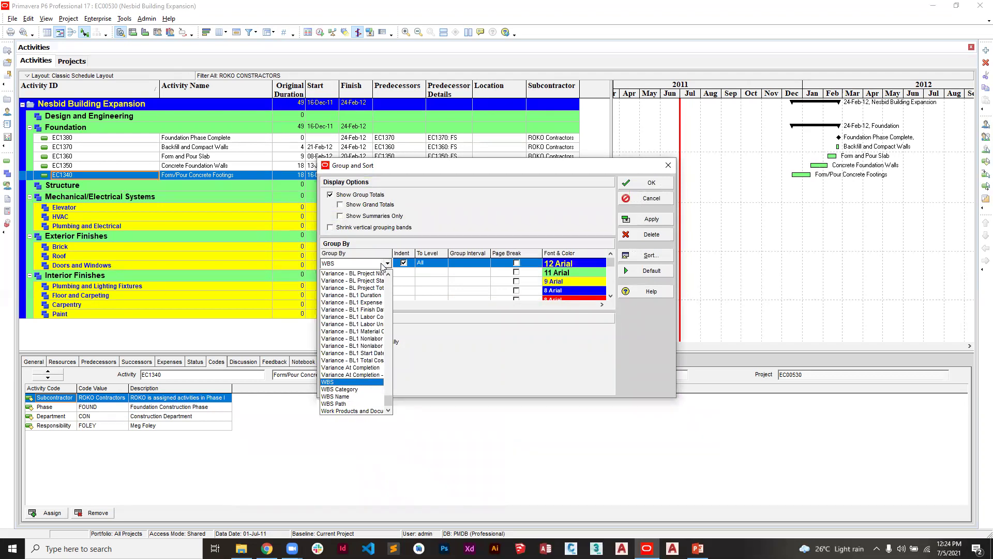
pyautogui.write('su')
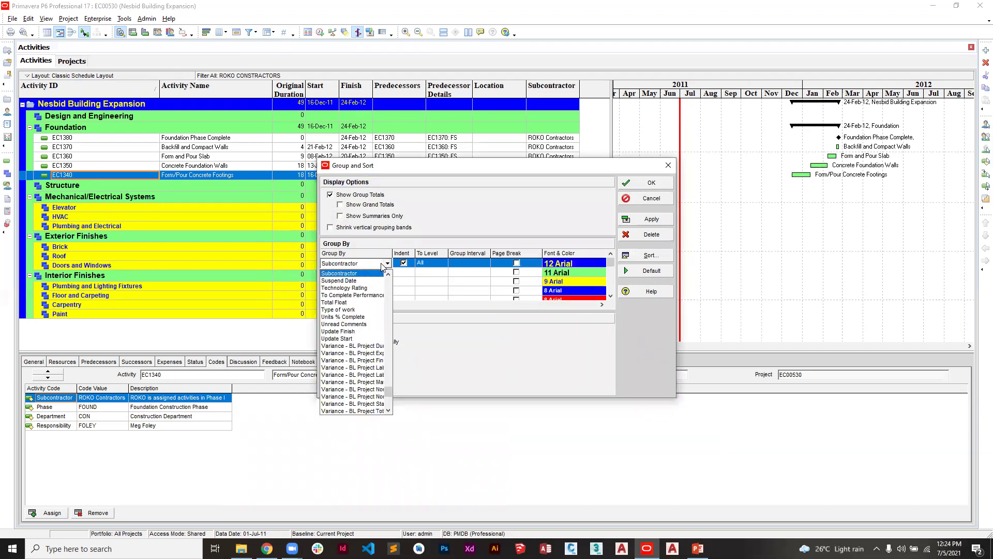
pyautogui.click(382, 265)
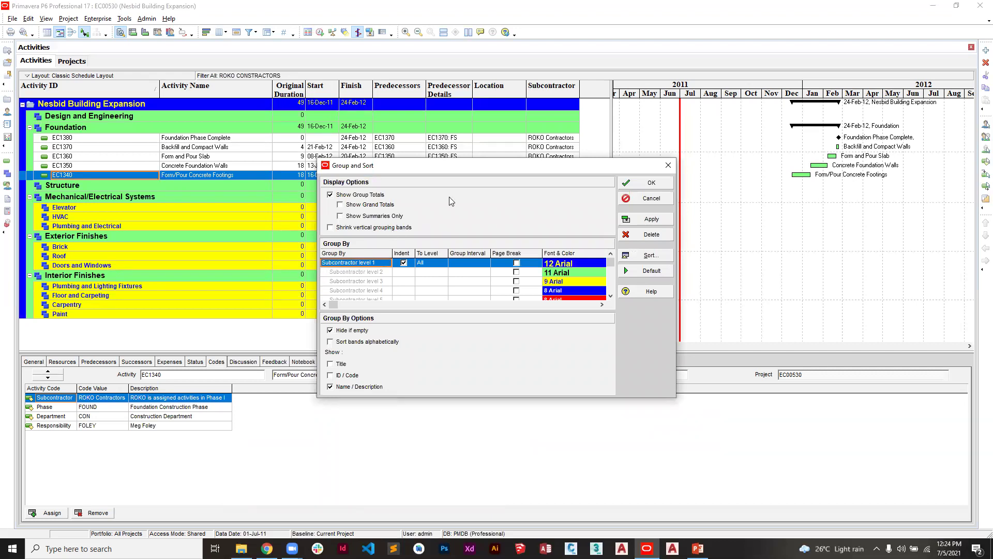
pyautogui.click(662, 196)
pyautogui.click(253, 33)
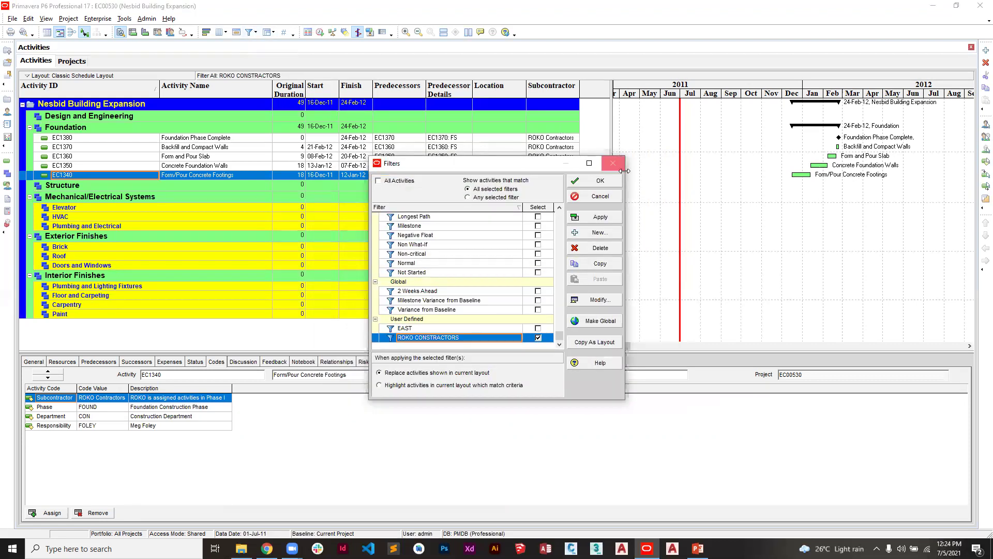
pyautogui.click(615, 165)
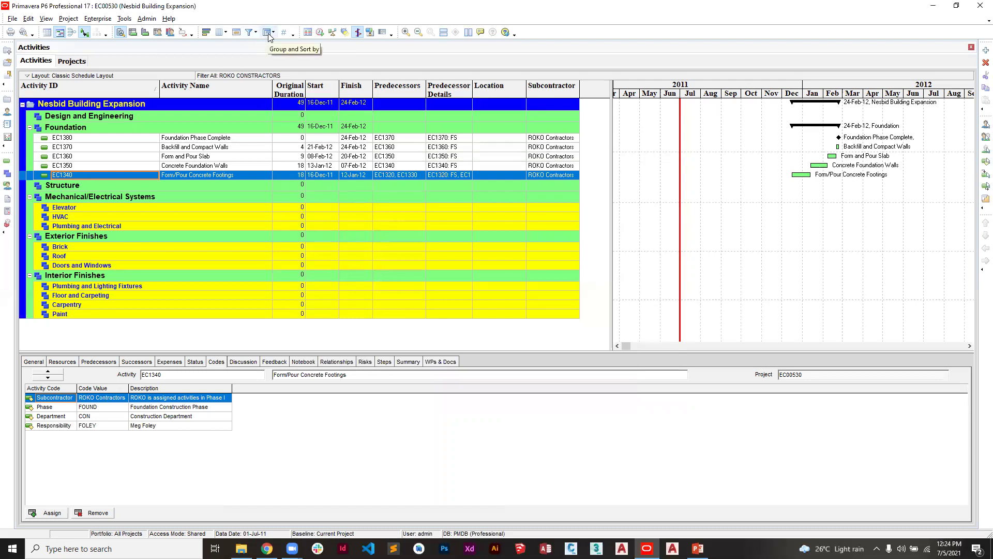
# Group the activities by Subcontractor instead of WBS, apply the grouping and close its settings.
pyautogui.click(268, 33)
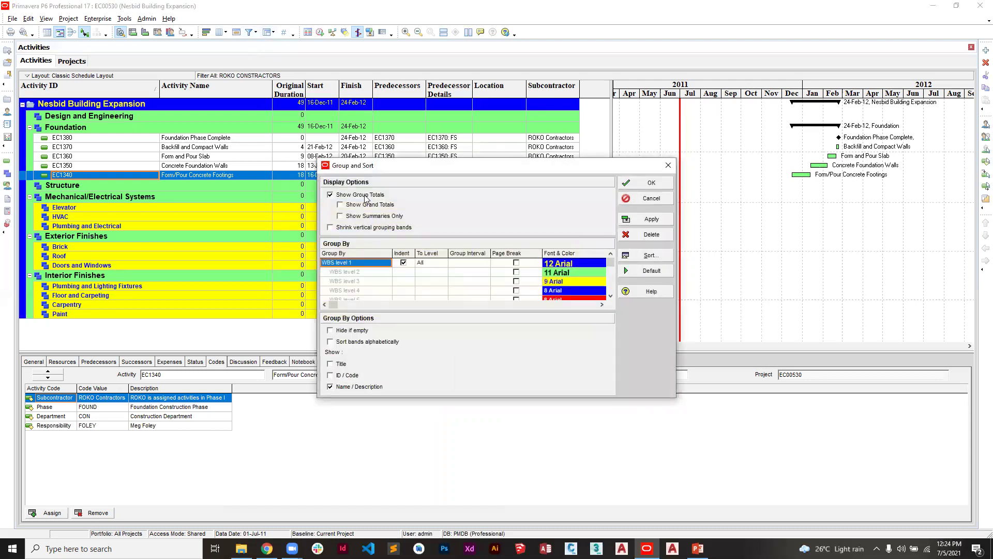
pyautogui.click(363, 264)
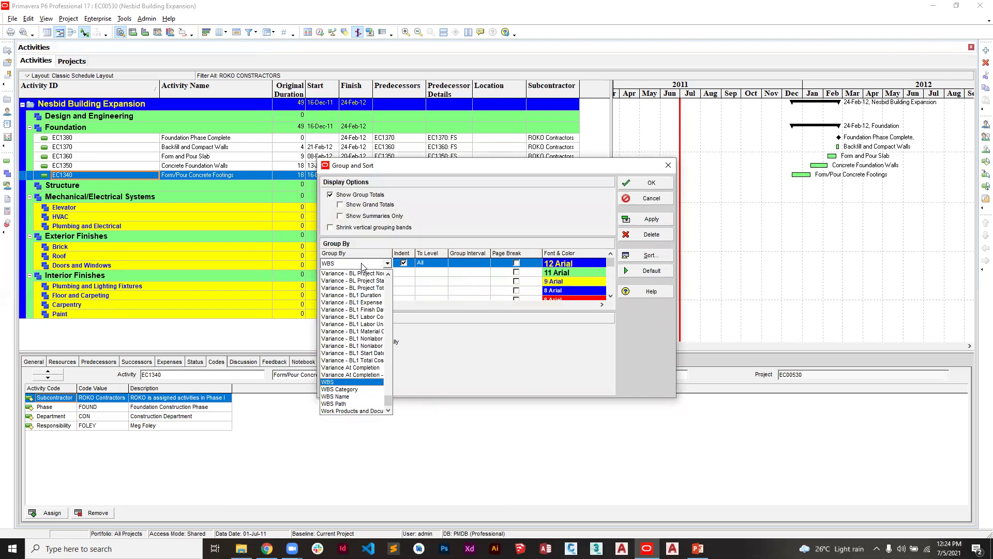
pyautogui.press('l')
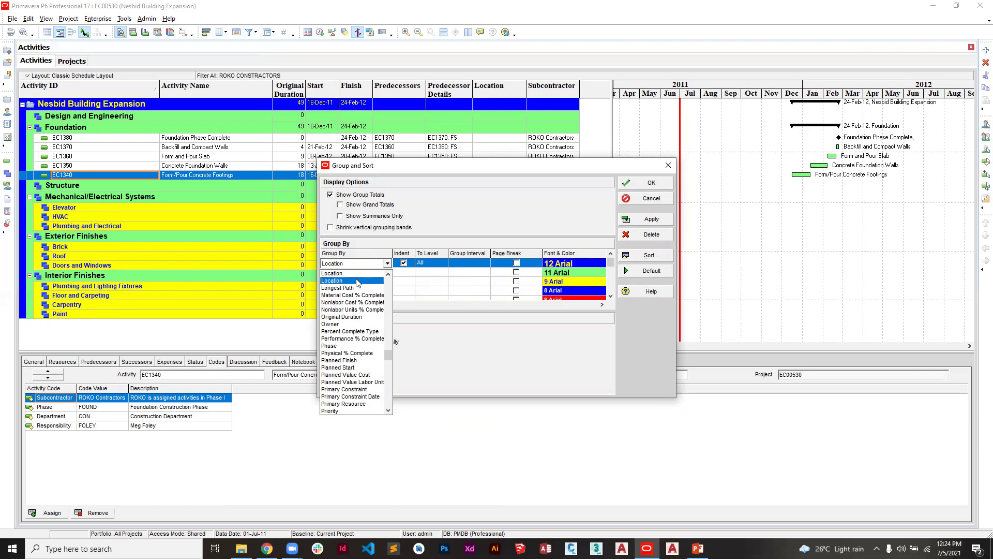
pyautogui.press('s')
pyautogui.press('b')
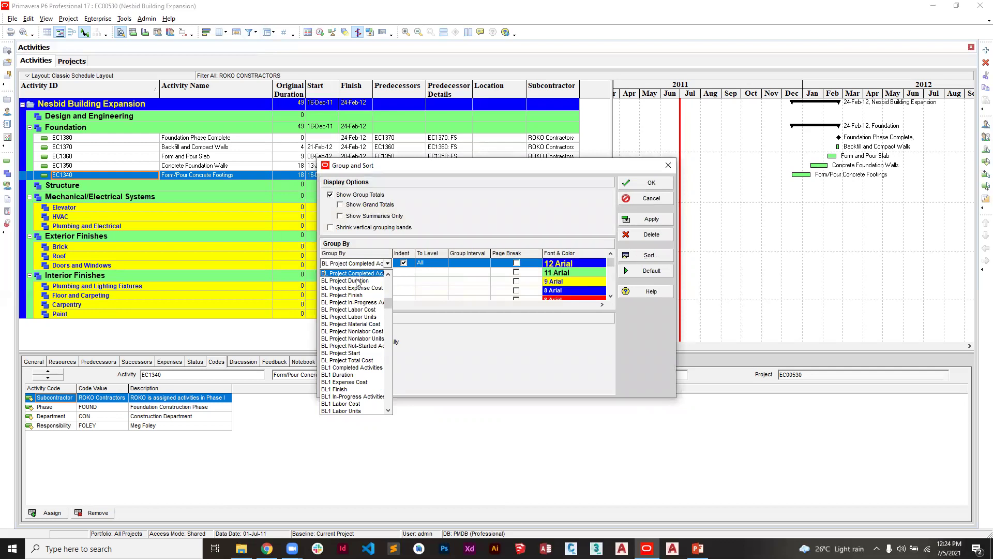
pyautogui.click(382, 284)
pyautogui.click(372, 268)
pyautogui.click(372, 265)
pyautogui.click(372, 264)
pyautogui.press('s')
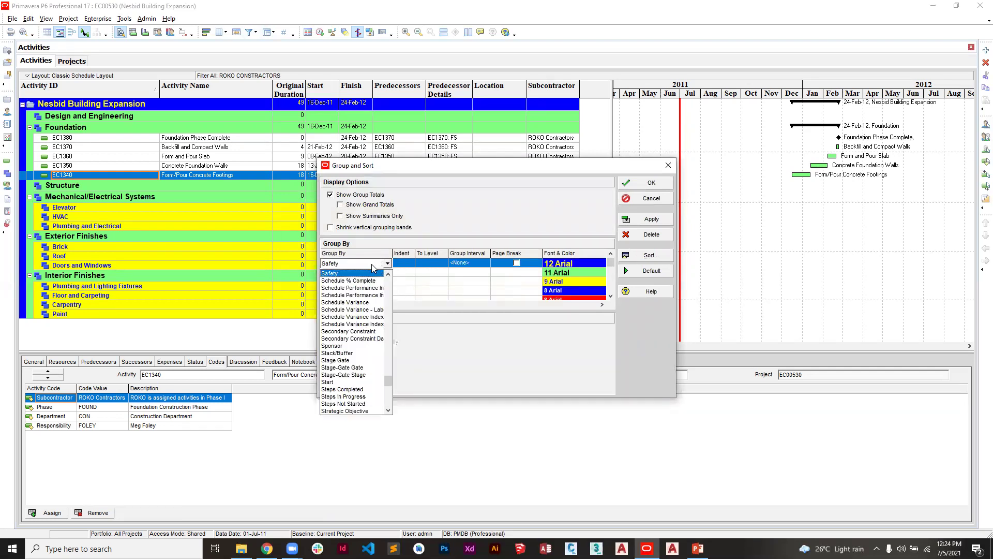
pyautogui.press('u')
pyautogui.press('Return')
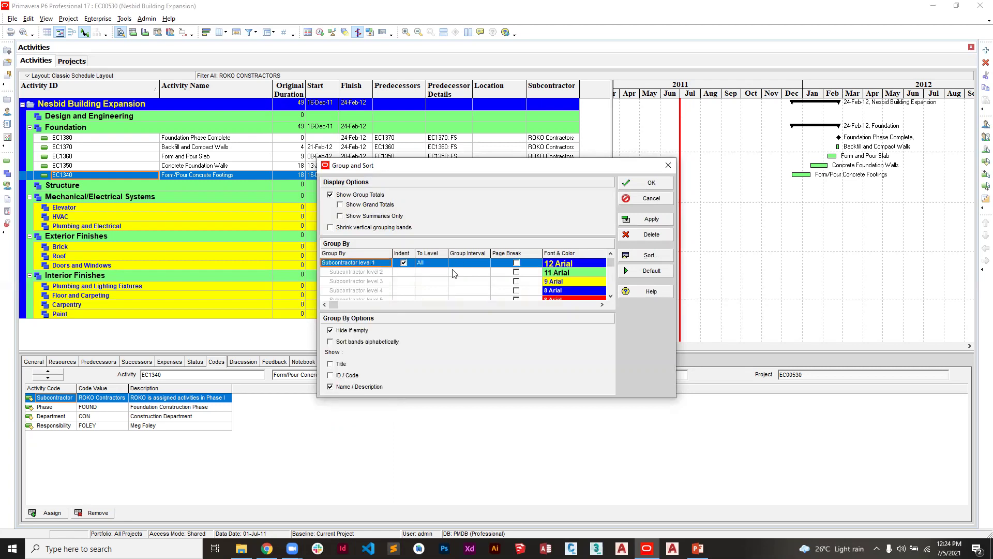
pyautogui.click(631, 220)
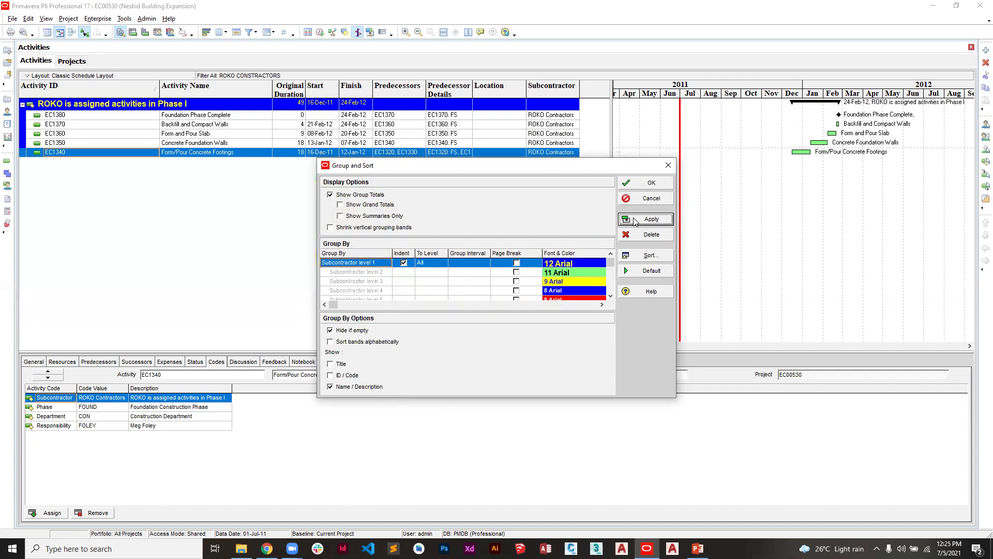
pyautogui.click(628, 184)
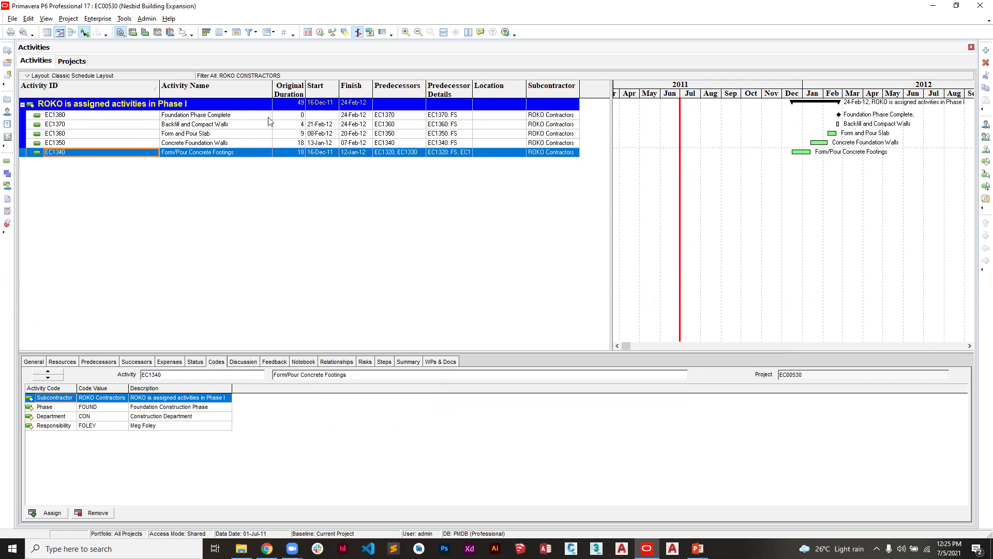
# Deselect the ROKO CONSTRACTORS filter to show all activities, close the filter list and review the subcontractor groups.
pyautogui.click(250, 34)
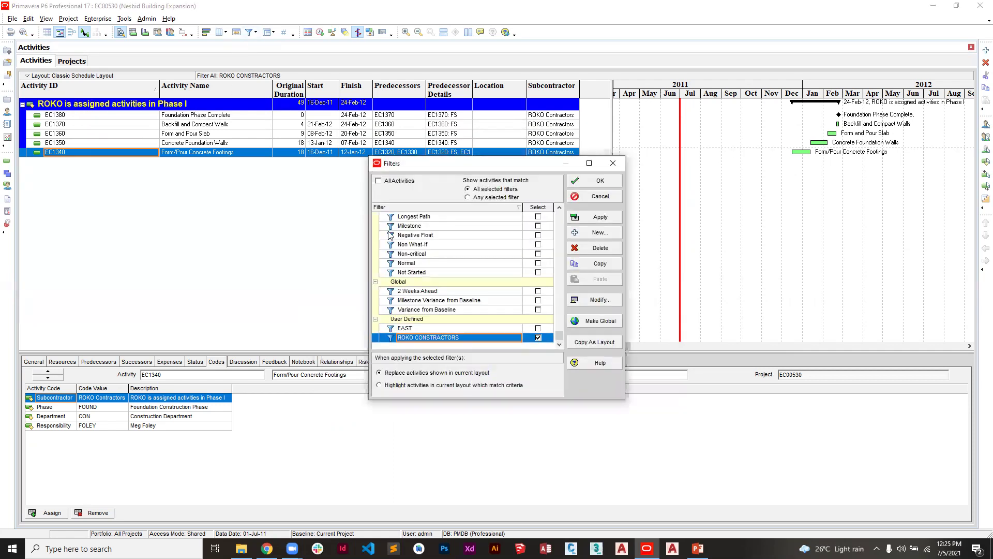
pyautogui.click(536, 338)
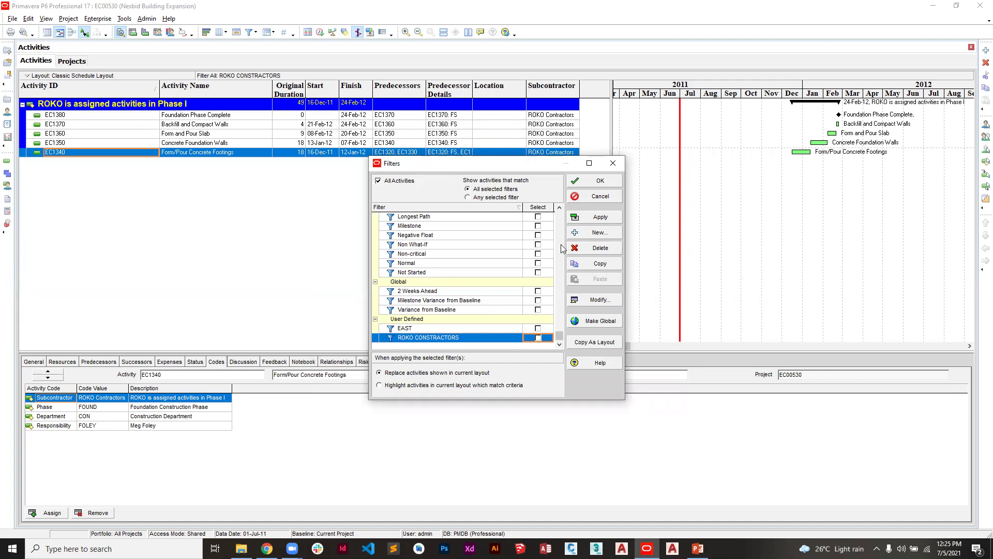
pyautogui.click(591, 218)
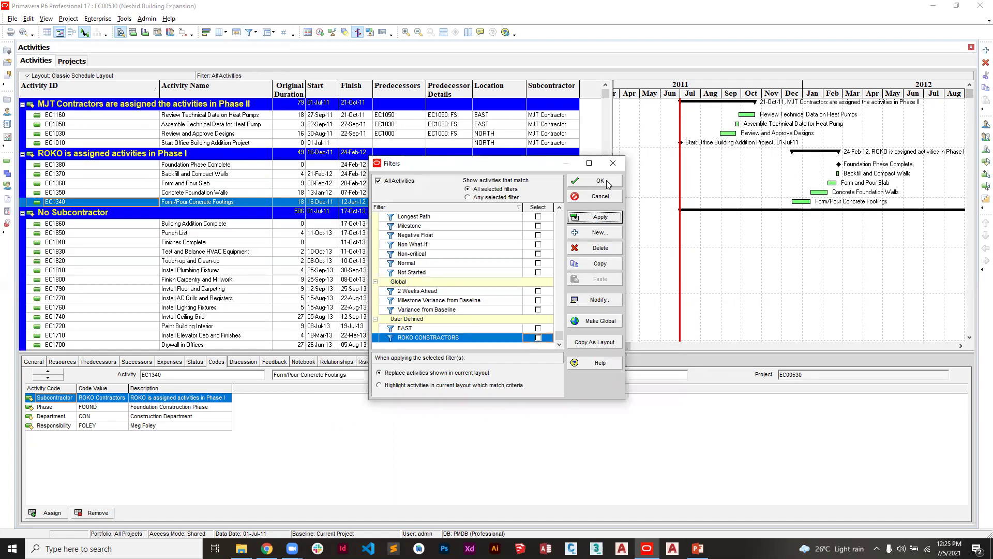
pyautogui.click(598, 180)
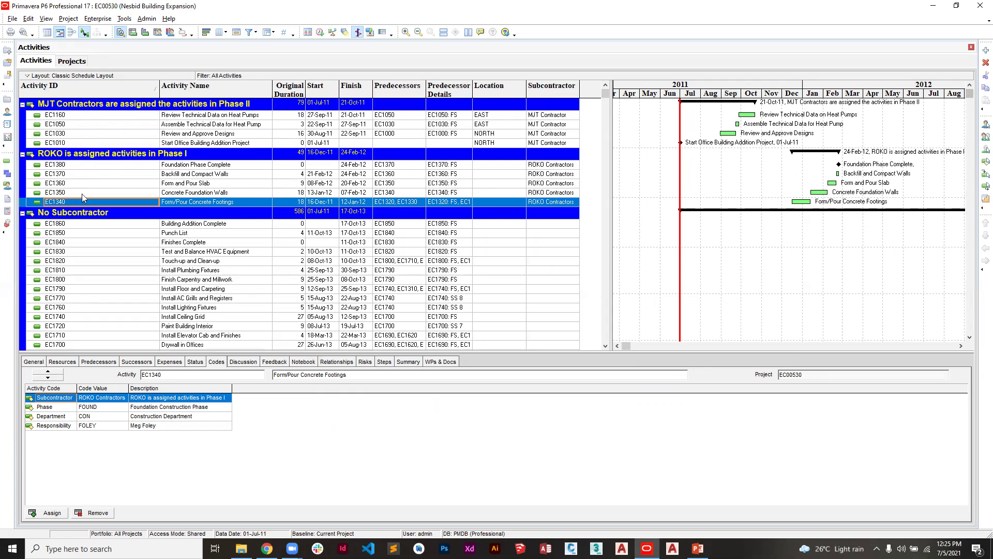
pyautogui.scroll(-3, 133, 286)
pyautogui.scroll(3, 134, 286)
pyautogui.scroll(-8, 121, 256)
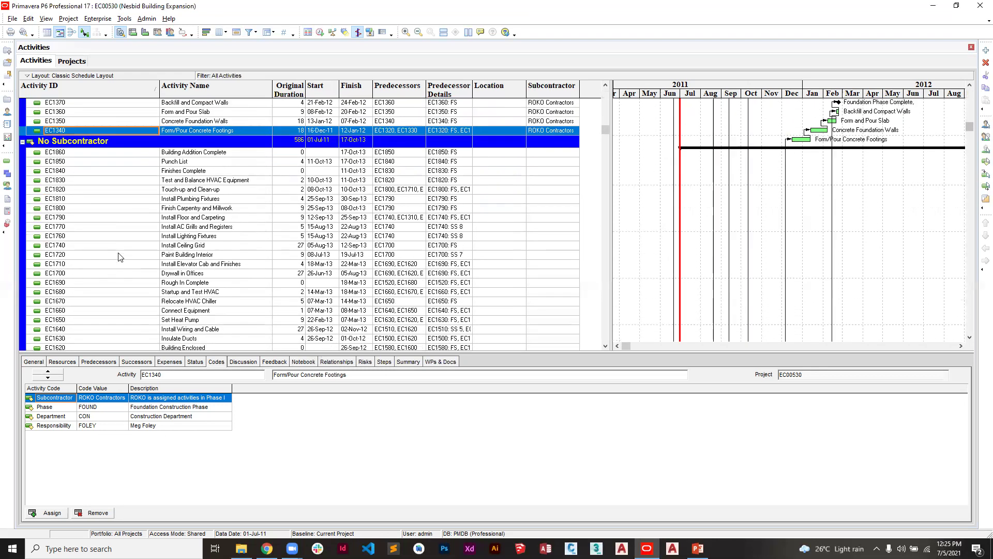
pyautogui.scroll(8, 120, 257)
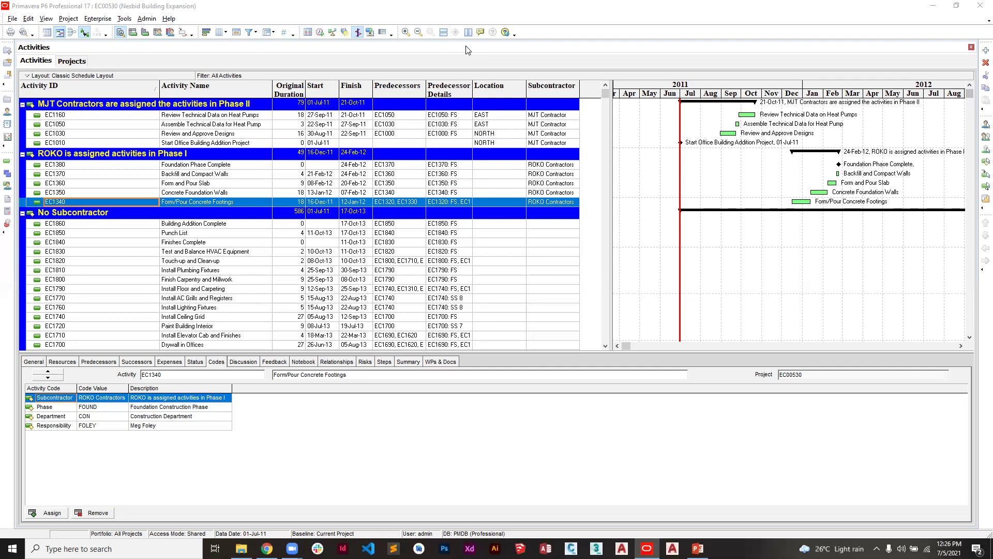
pyautogui.click(270, 33)
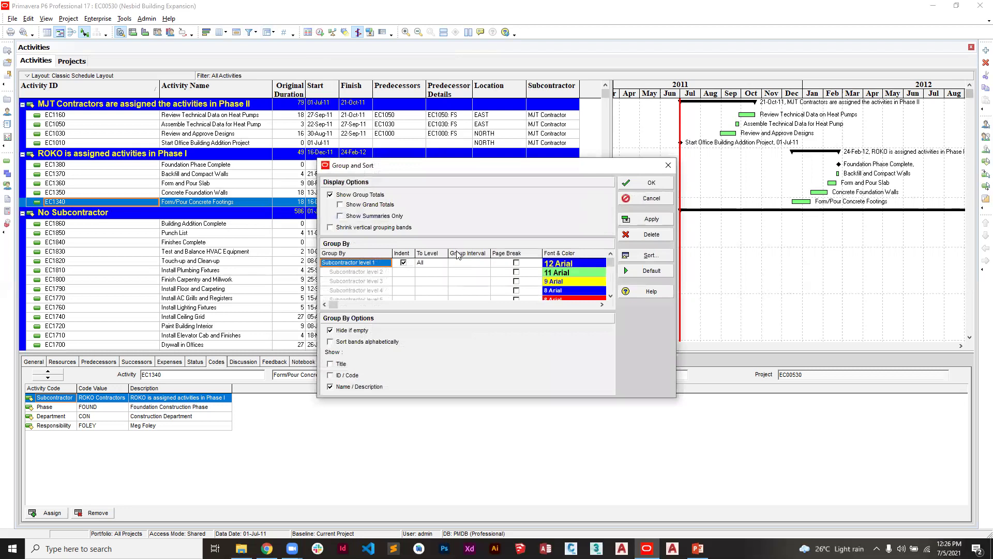
pyautogui.click(644, 220)
pyautogui.click(646, 183)
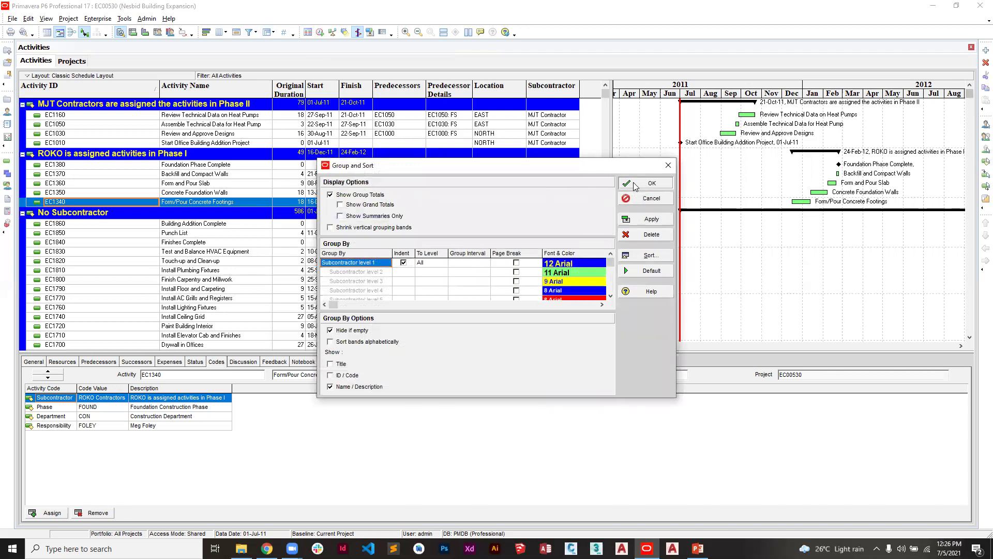
# Select the ROKO CONSTRACTORS filter again, apply it to the subcontractor-grouped layout and close the filter list.
pyautogui.click(248, 32)
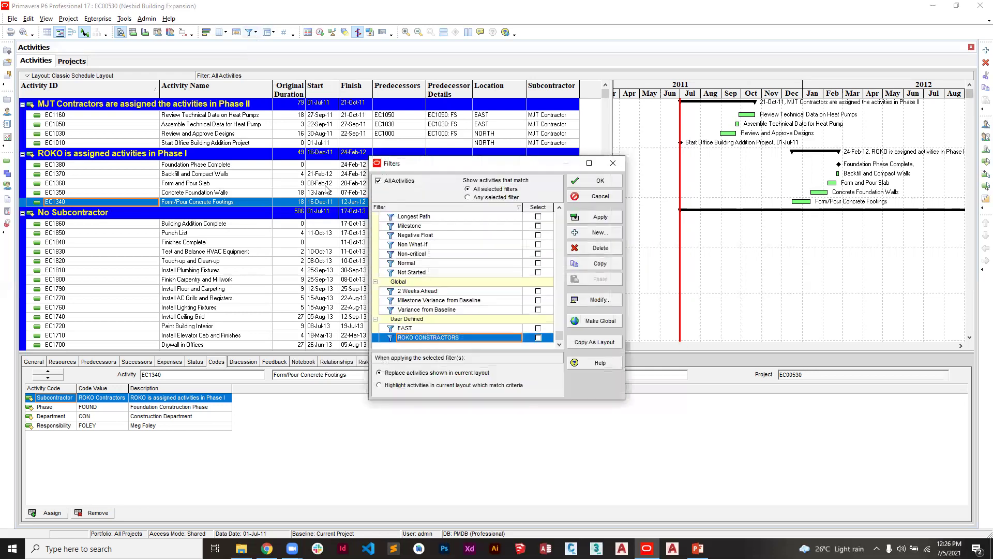
pyautogui.scroll(3, 486, 298)
pyautogui.scroll(-3, 489, 284)
pyautogui.click(538, 338)
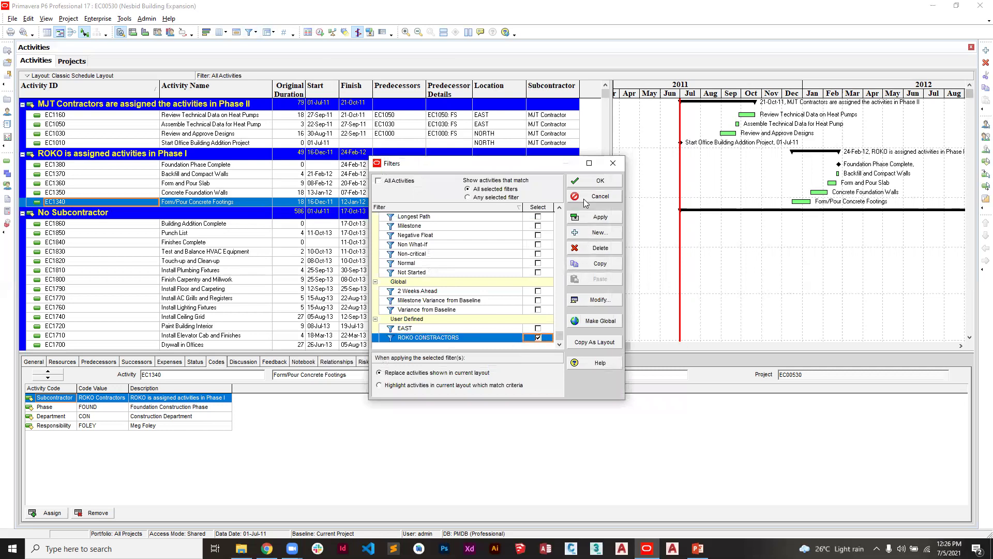
pyautogui.click(587, 221)
pyautogui.click(596, 181)
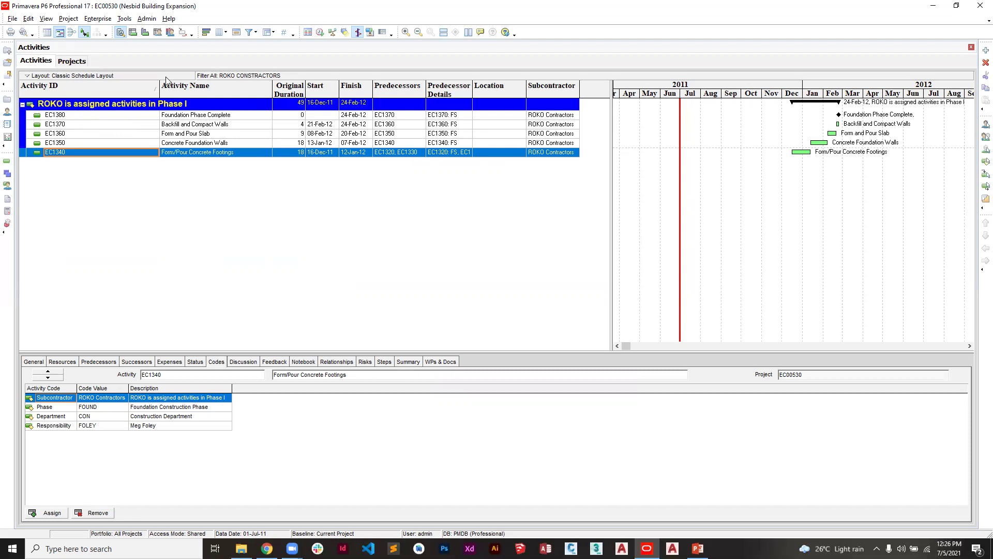
# Deselect the ROKO CONSTRACTORS filter, apply the change to show all activities and close the filter list.
pyautogui.click(249, 32)
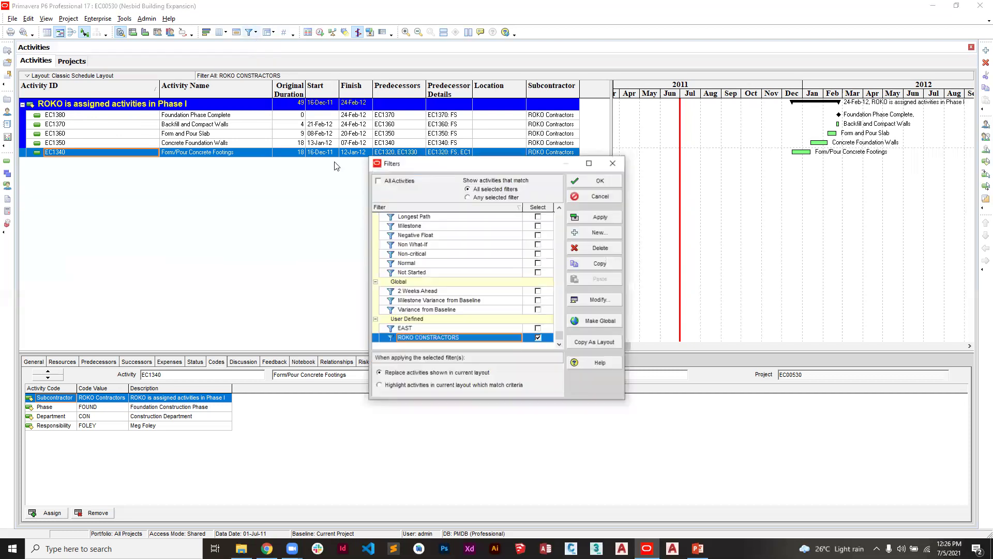
pyautogui.click(538, 338)
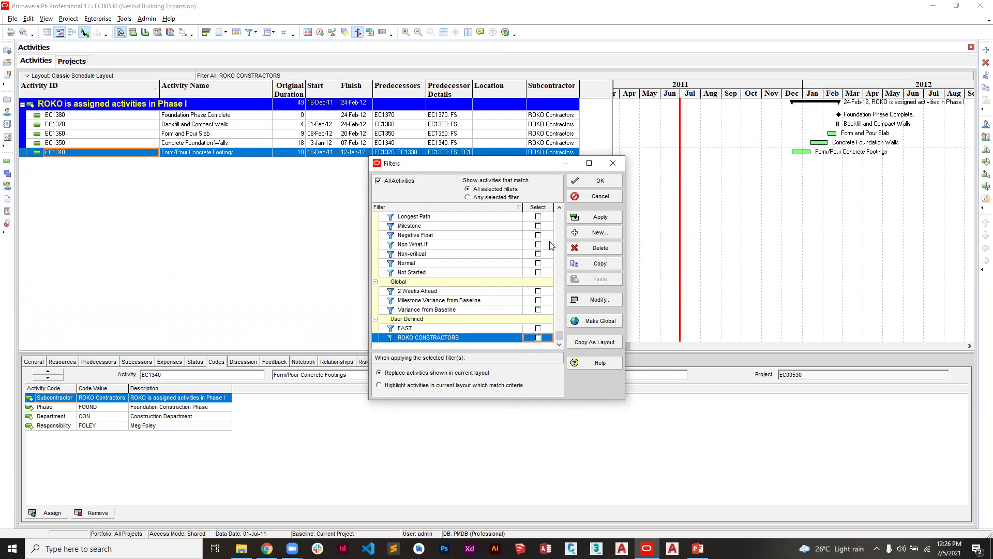
pyautogui.click(594, 222)
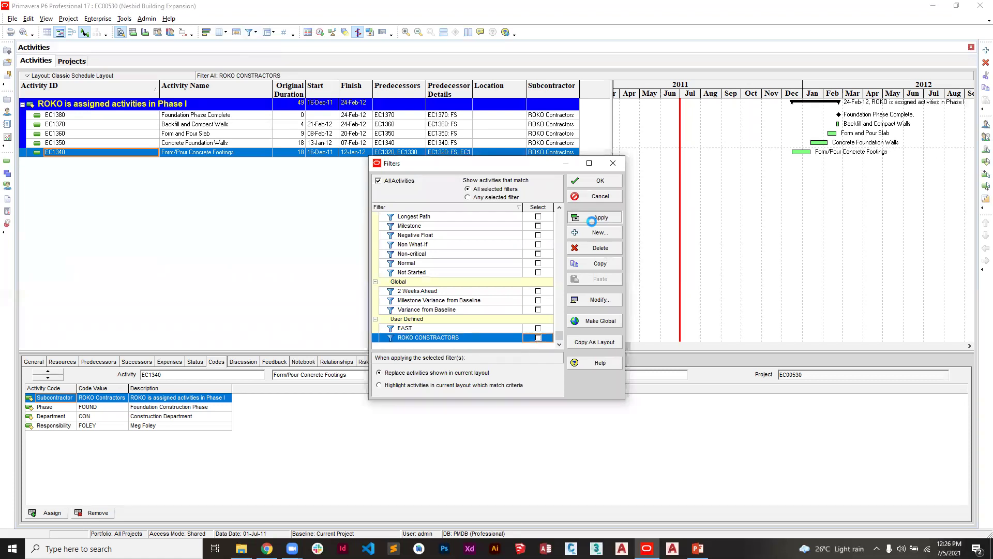
pyautogui.click(597, 183)
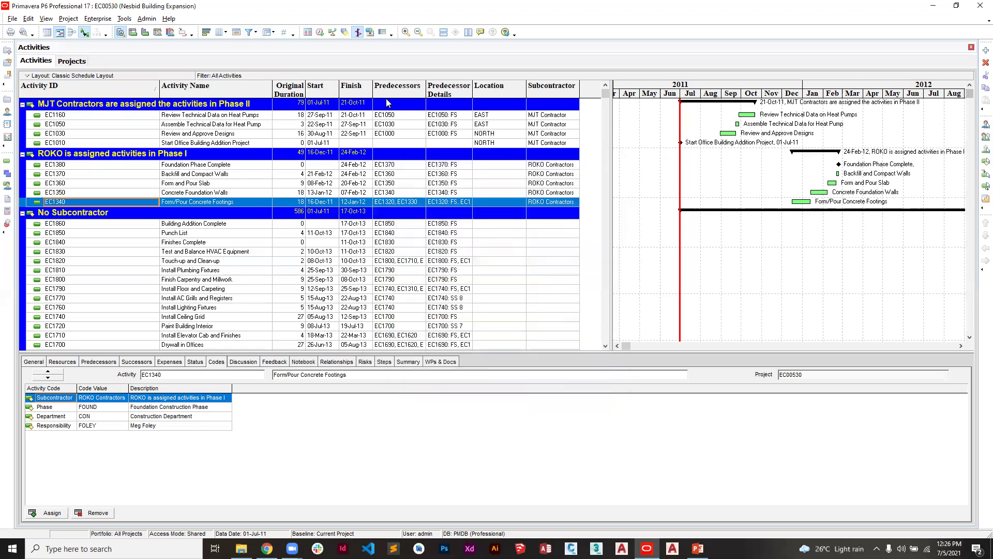
# Group the activities by Location instead of Subcontractor, apply the grouping, close its settings and review the location groups.
pyautogui.click(267, 33)
pyautogui.click(369, 263)
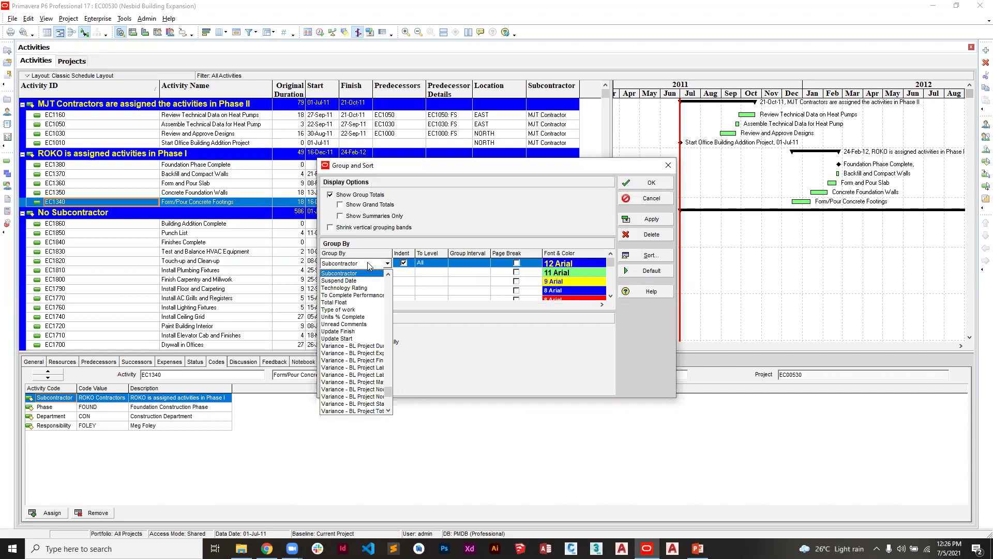
pyautogui.write('lo')
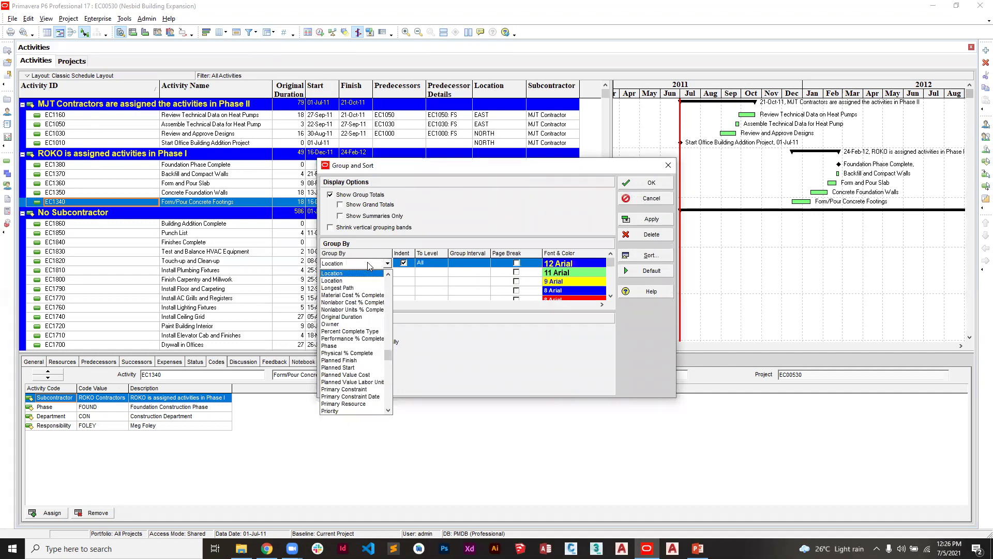
pyautogui.click(341, 274)
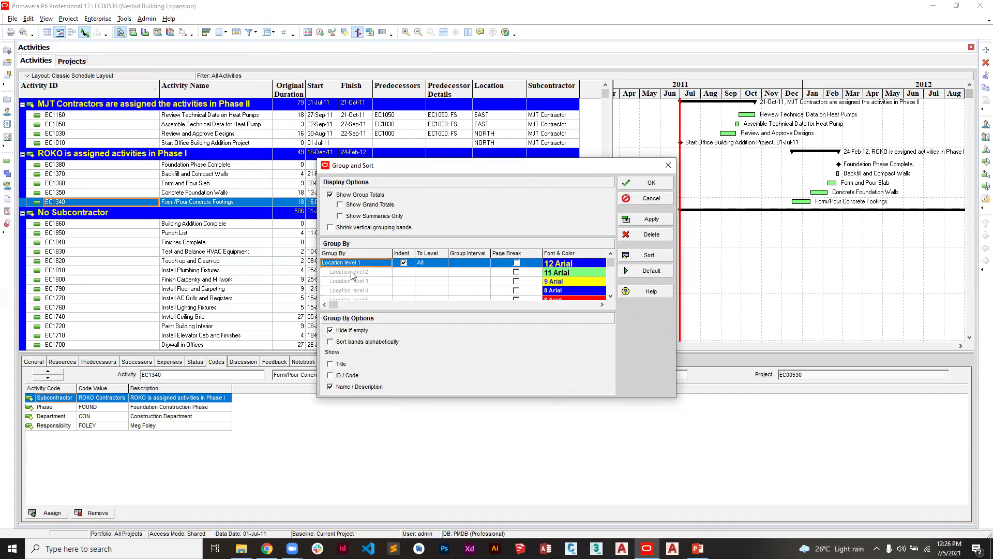
pyautogui.click(651, 218)
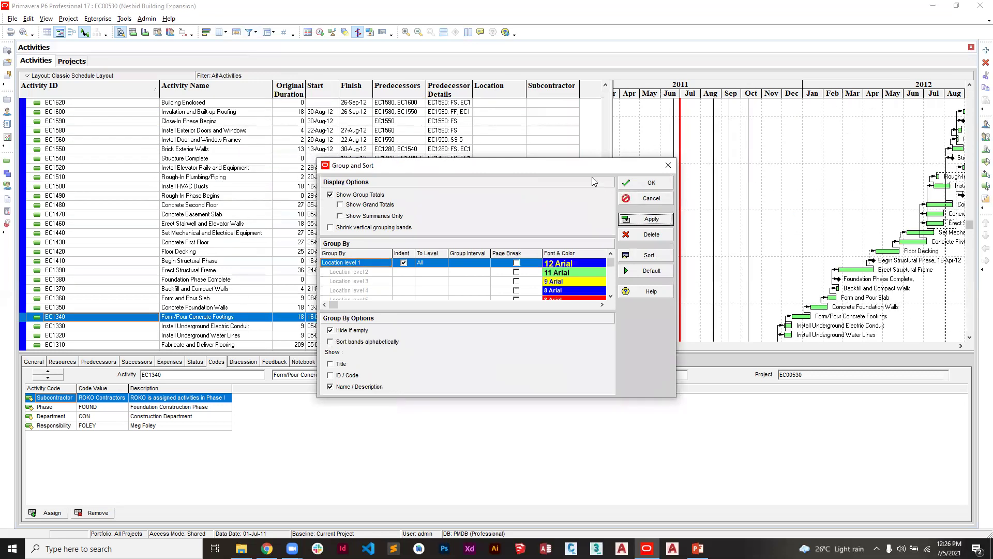
pyautogui.click(650, 185)
pyautogui.scroll(9, 462, 171)
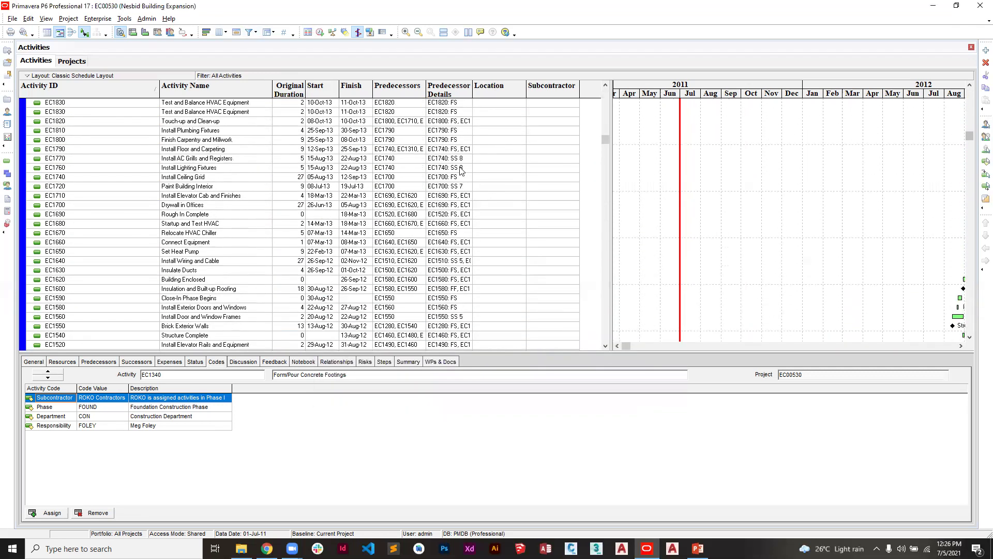
pyautogui.scroll(1, 462, 171)
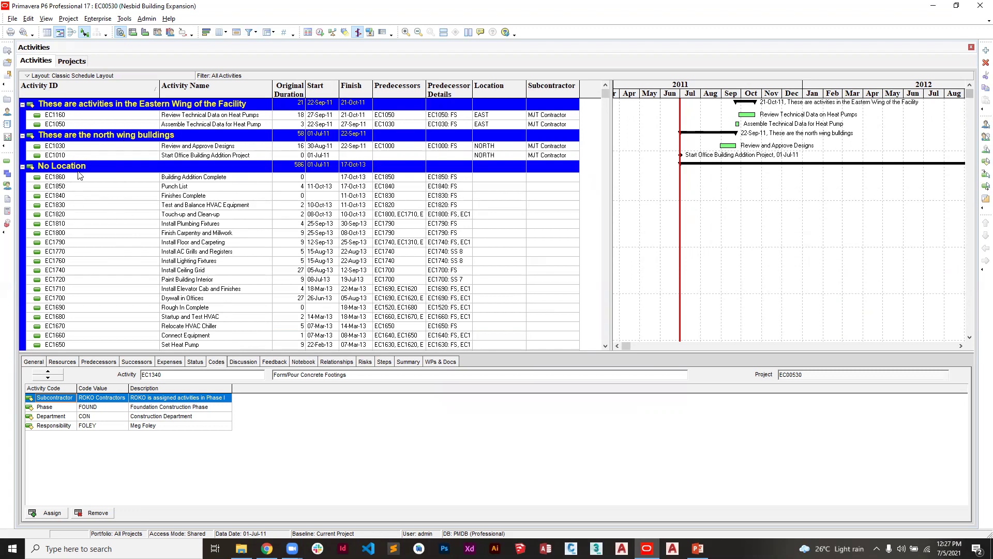
pyautogui.scroll(-1, 175, 228)
pyautogui.scroll(-2, 175, 228)
pyautogui.scroll(4, 452, 274)
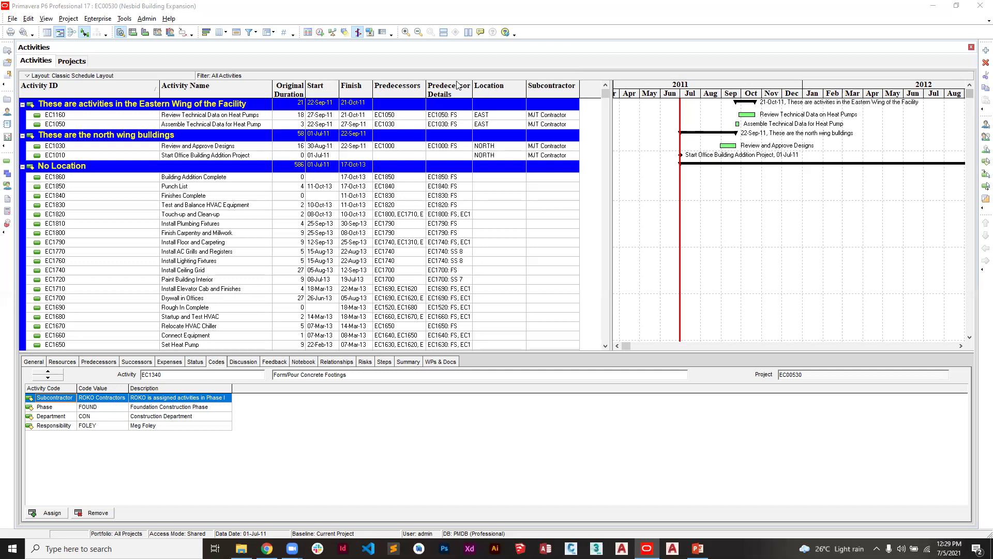
# Group the activities by WBS instead of Location, apply the grouping and close its settings.
pyautogui.click(268, 33)
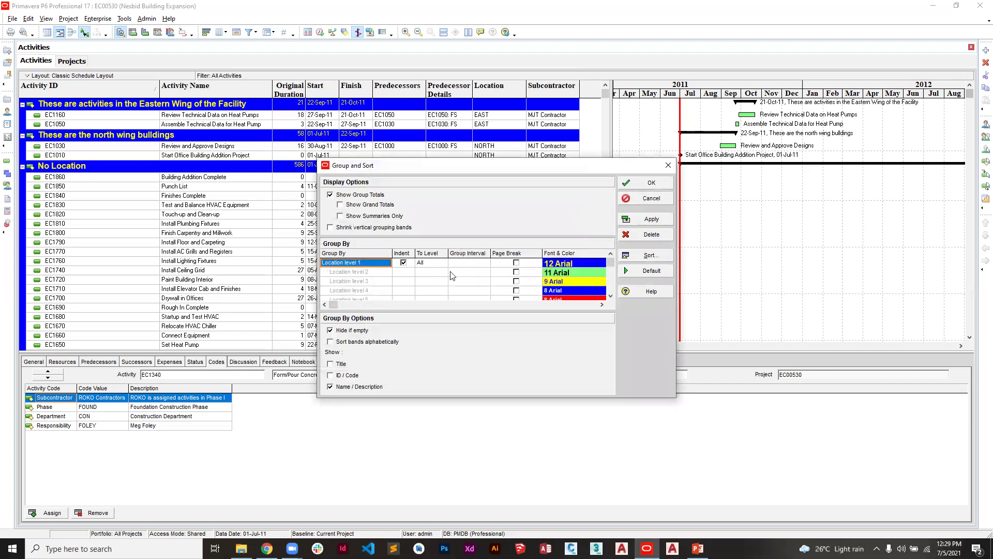
pyautogui.click(381, 264)
pyautogui.press('w')
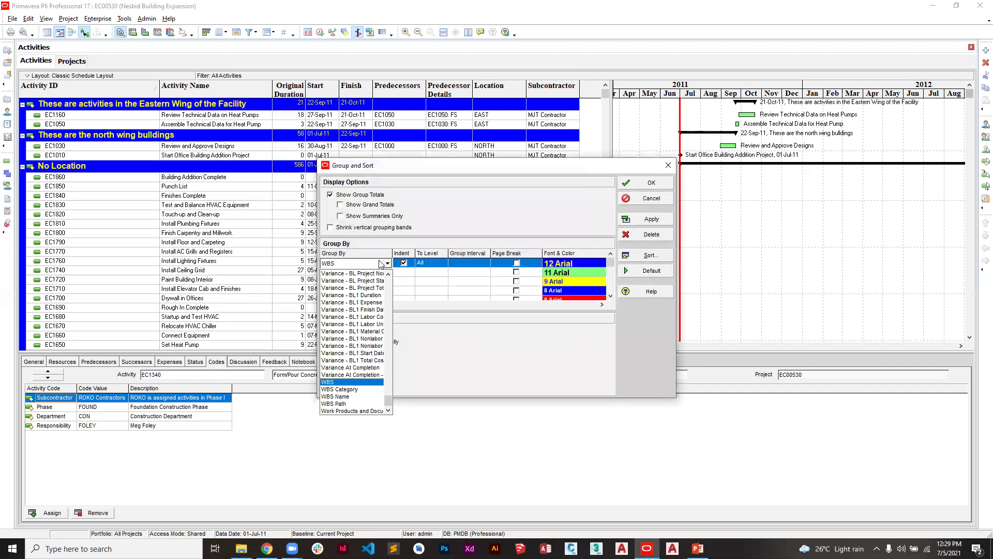
pyautogui.click(382, 264)
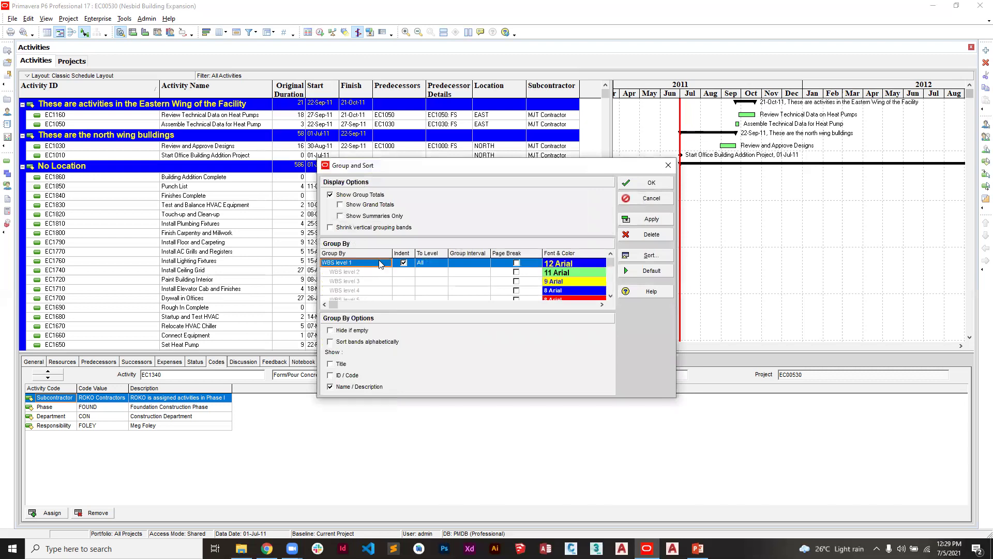
pyautogui.click(640, 219)
pyautogui.click(631, 181)
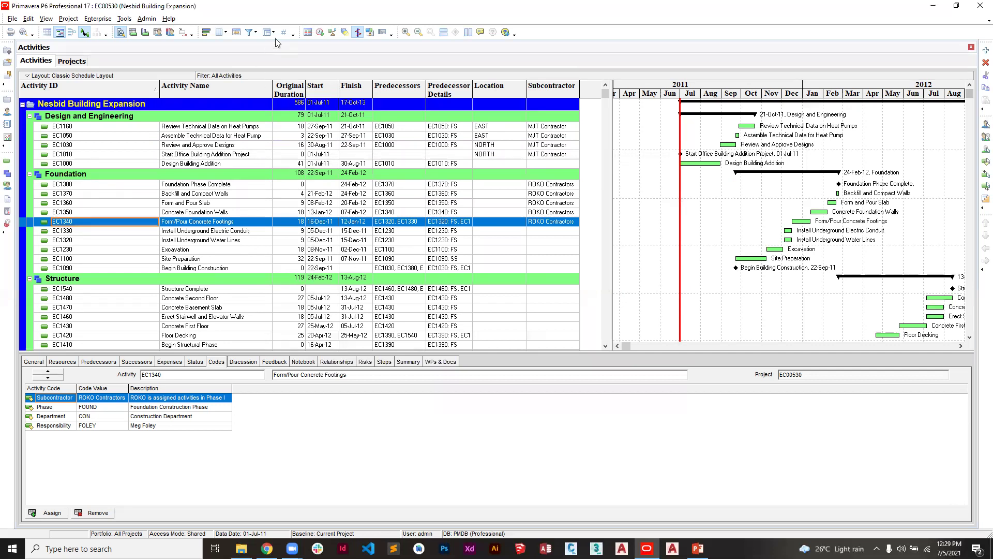
# Reapply the All Activities filter to the WBS-grouped layout and close the filter list.
pyautogui.click(253, 33)
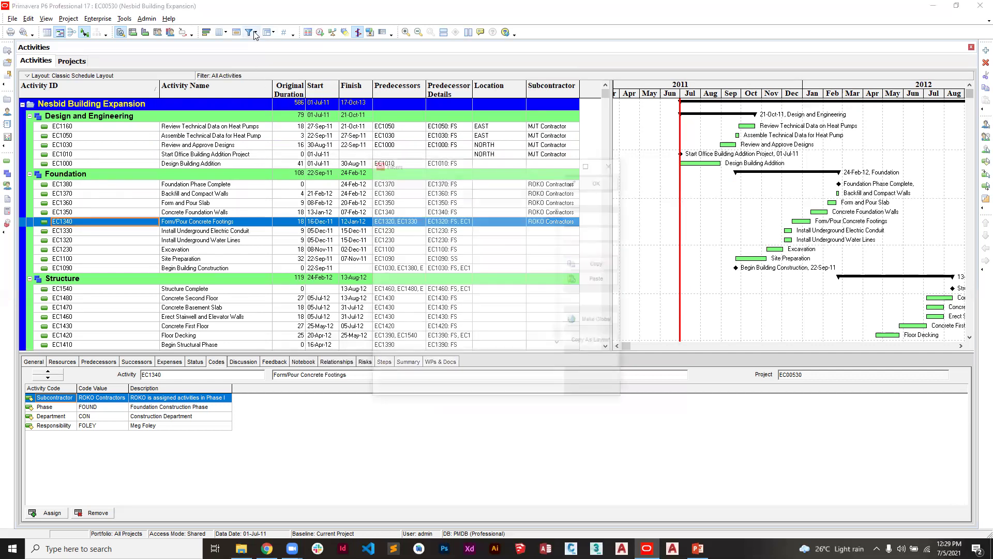
pyautogui.click(590, 219)
pyautogui.click(601, 180)
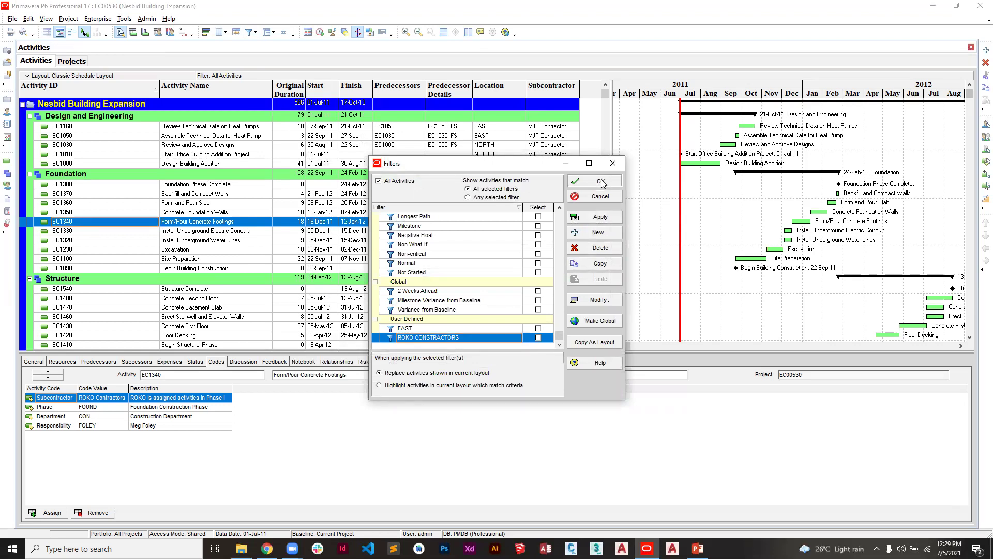